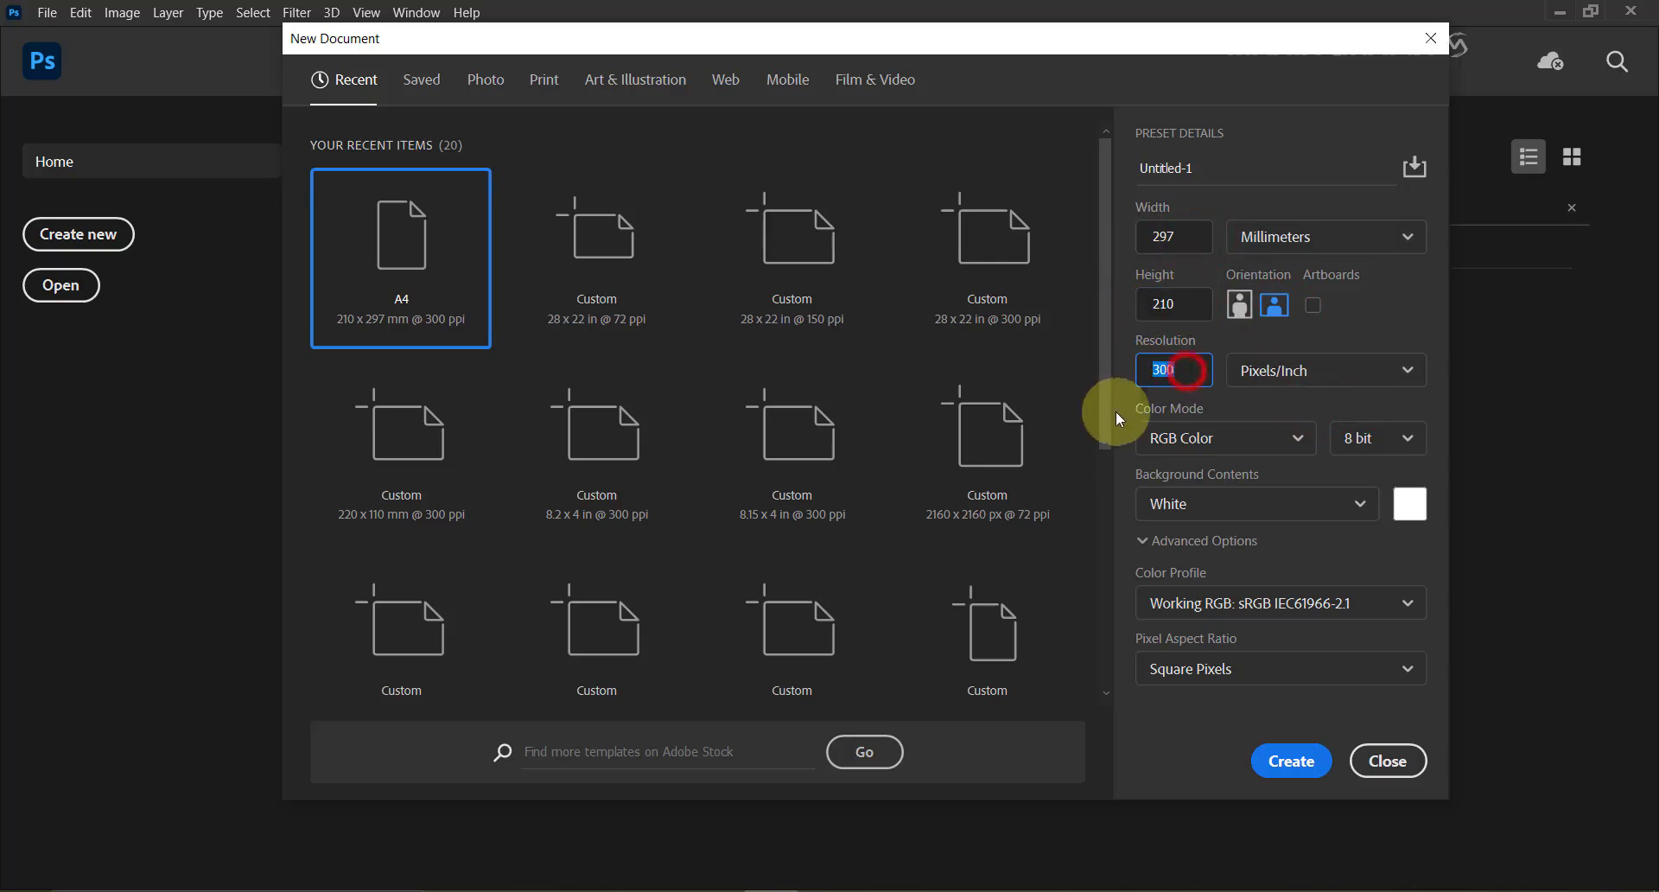
Create a 297 × 210 mm, 300 ppi CMYK document named 'Bifold Brochure'.
left_click(1285, 441)
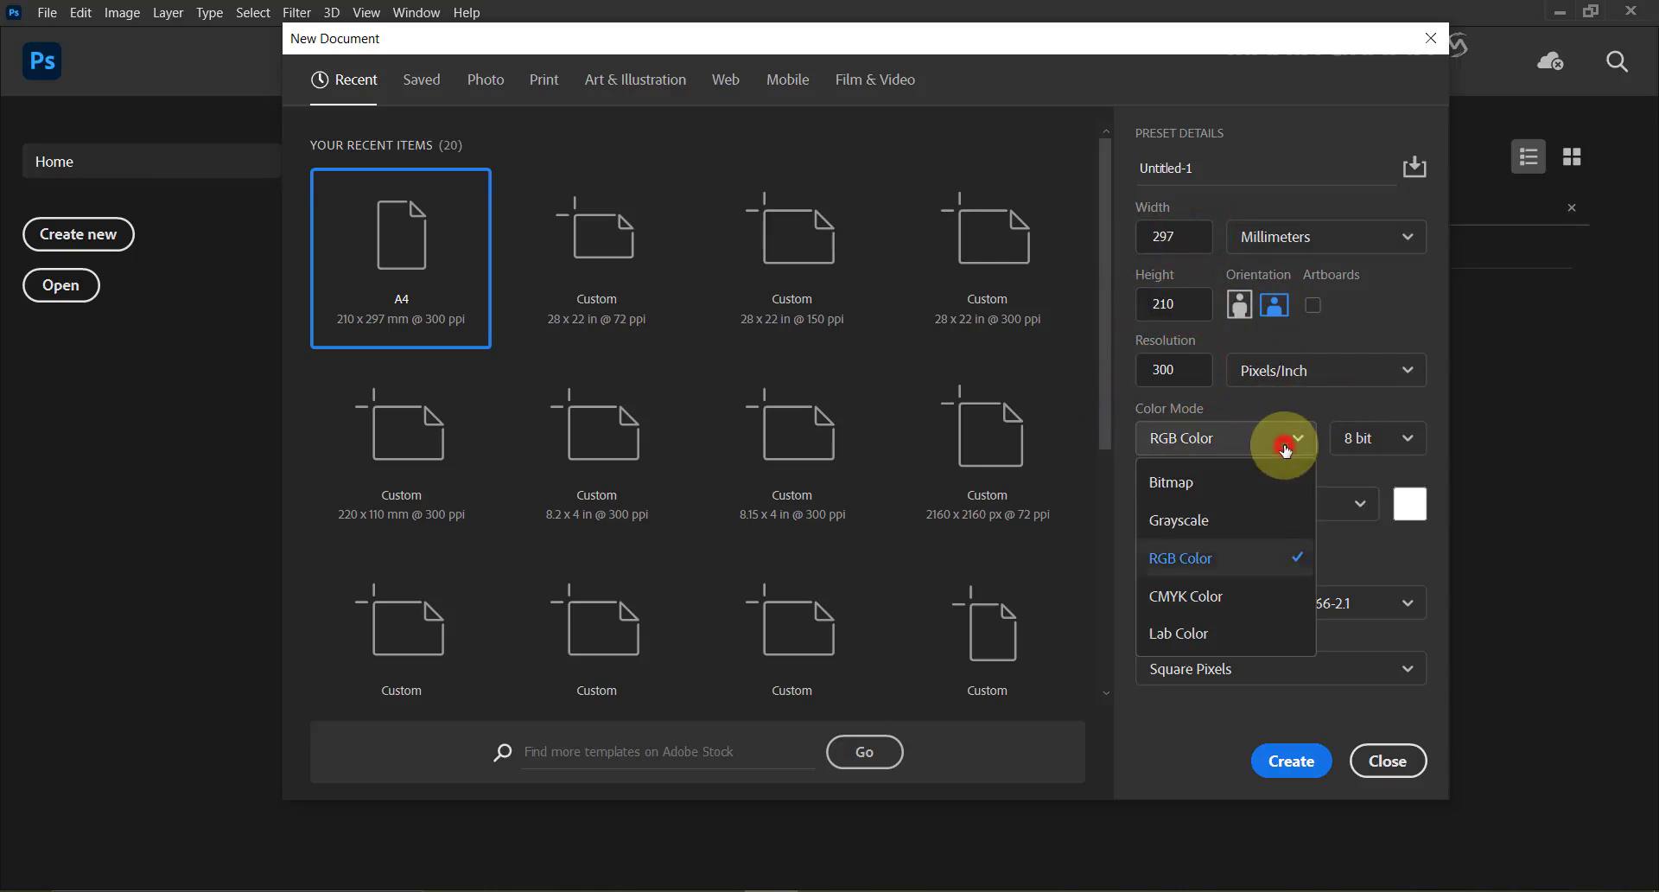
left_click(1256, 606)
left_click(1228, 170)
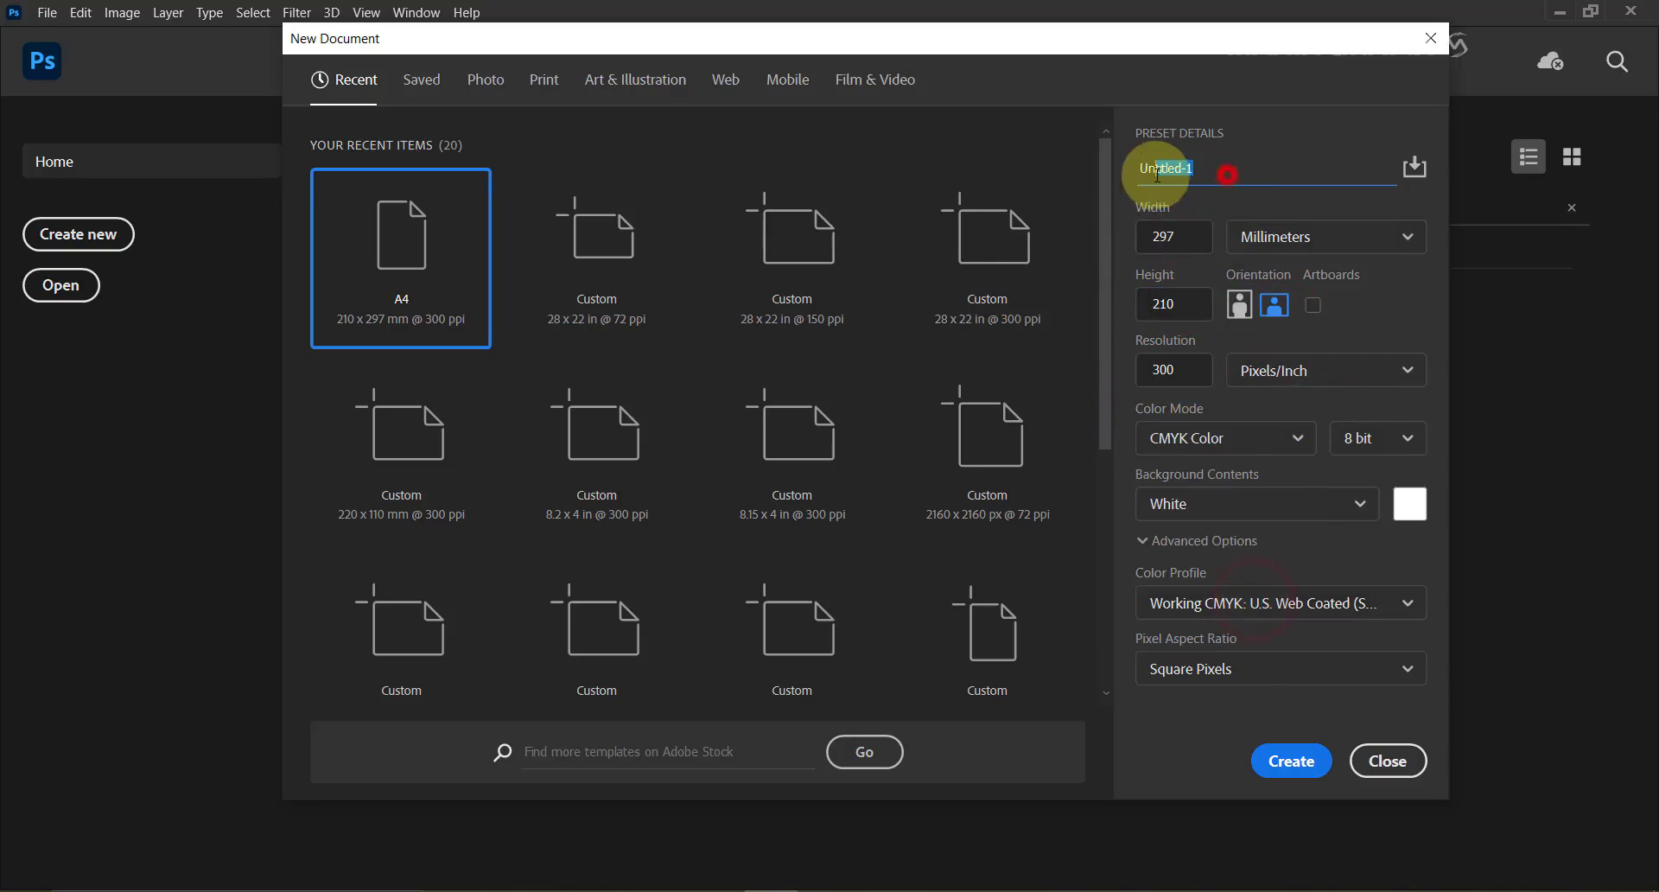
type("Bi")
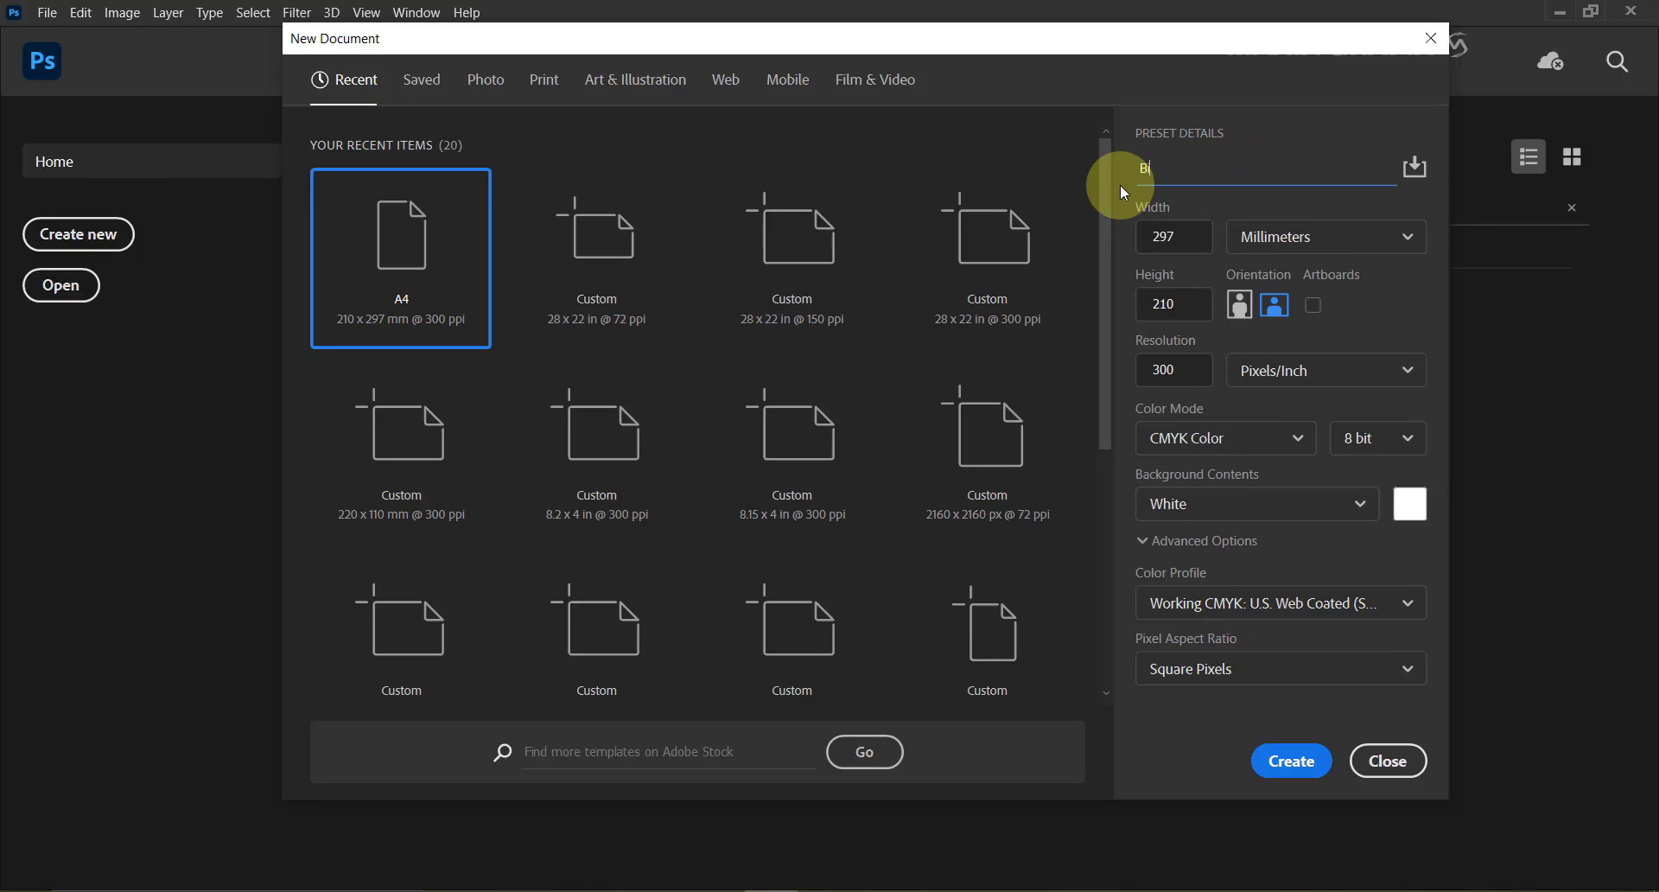
type("fold Brochure")
left_click(1315, 775)
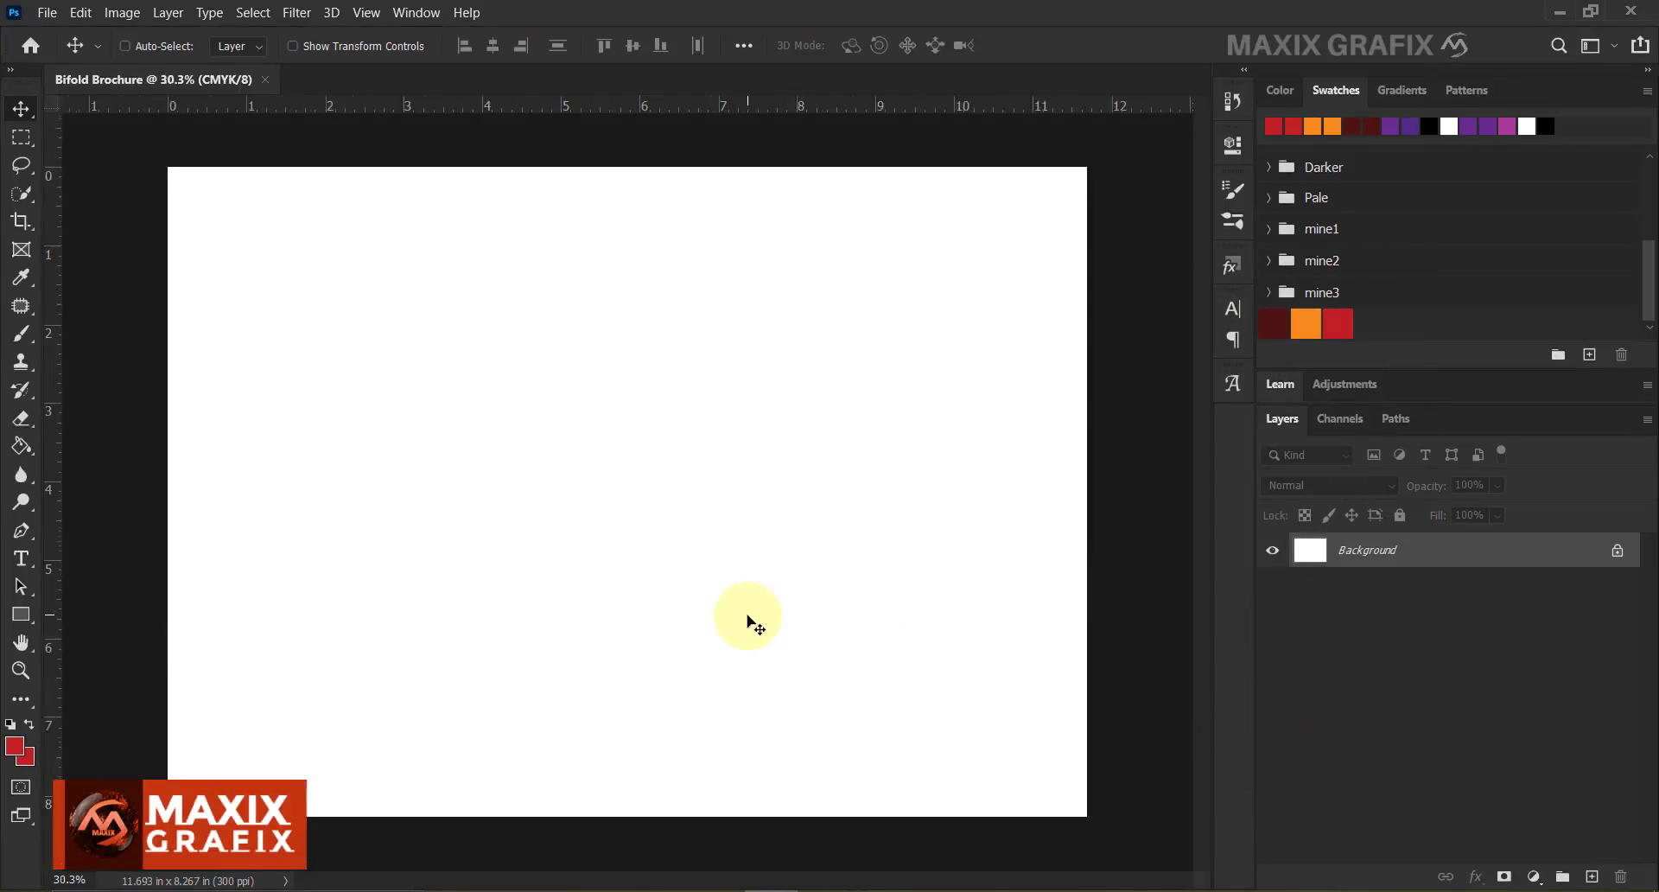
Add a vertical guide at 50% to mark the brochure's centre fold.
left_click(368, 13)
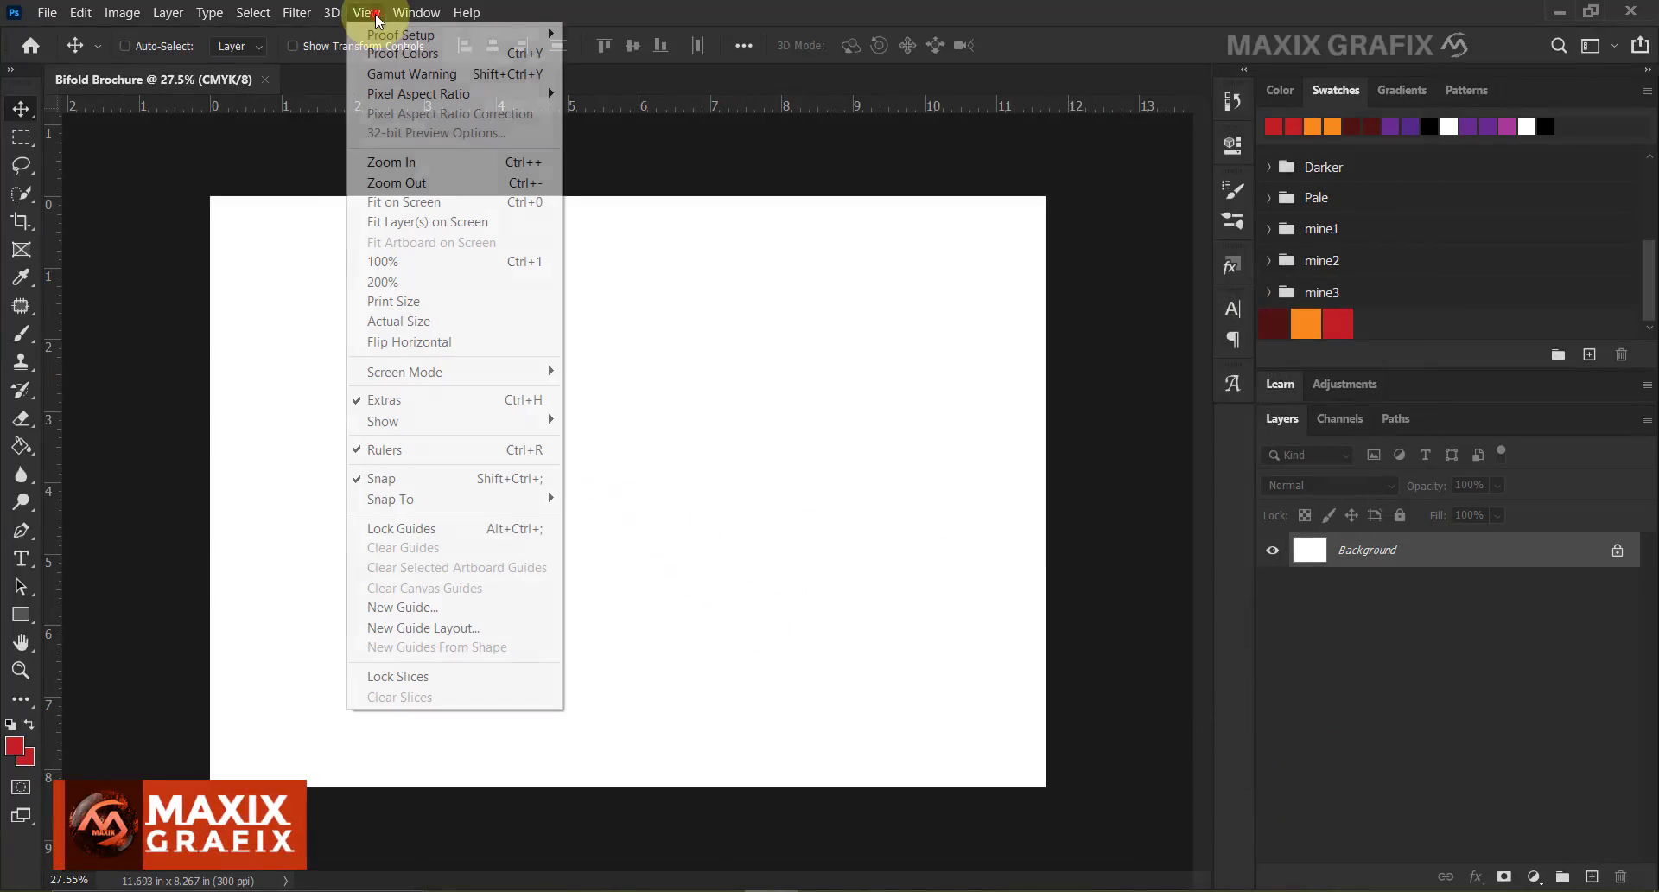
mouse_move(389, 422)
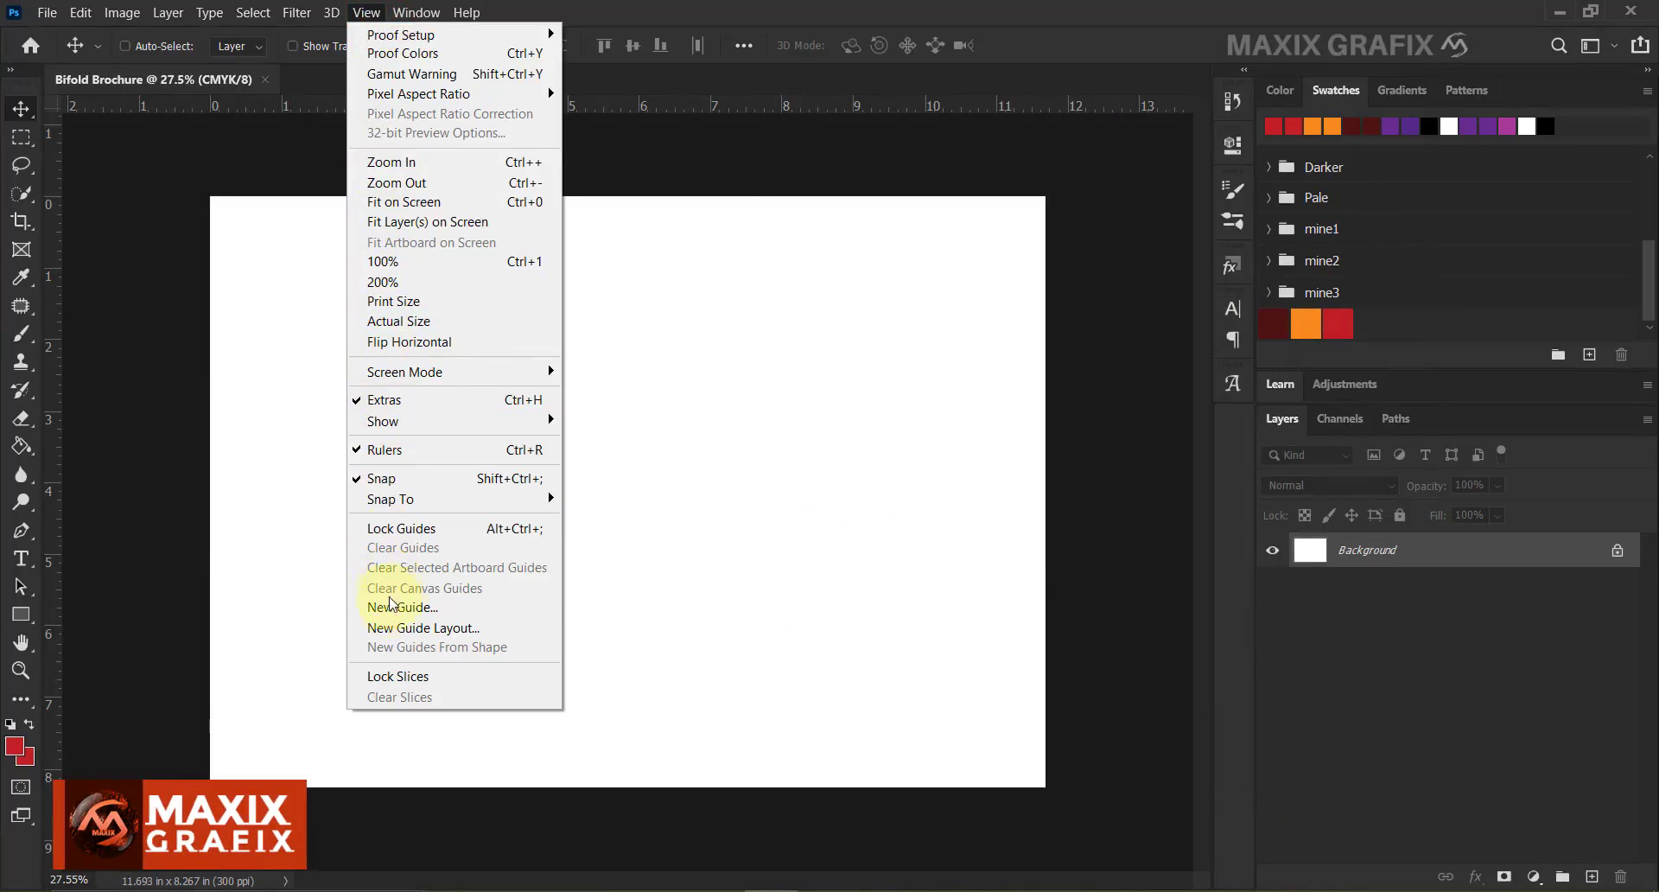
left_click(427, 610)
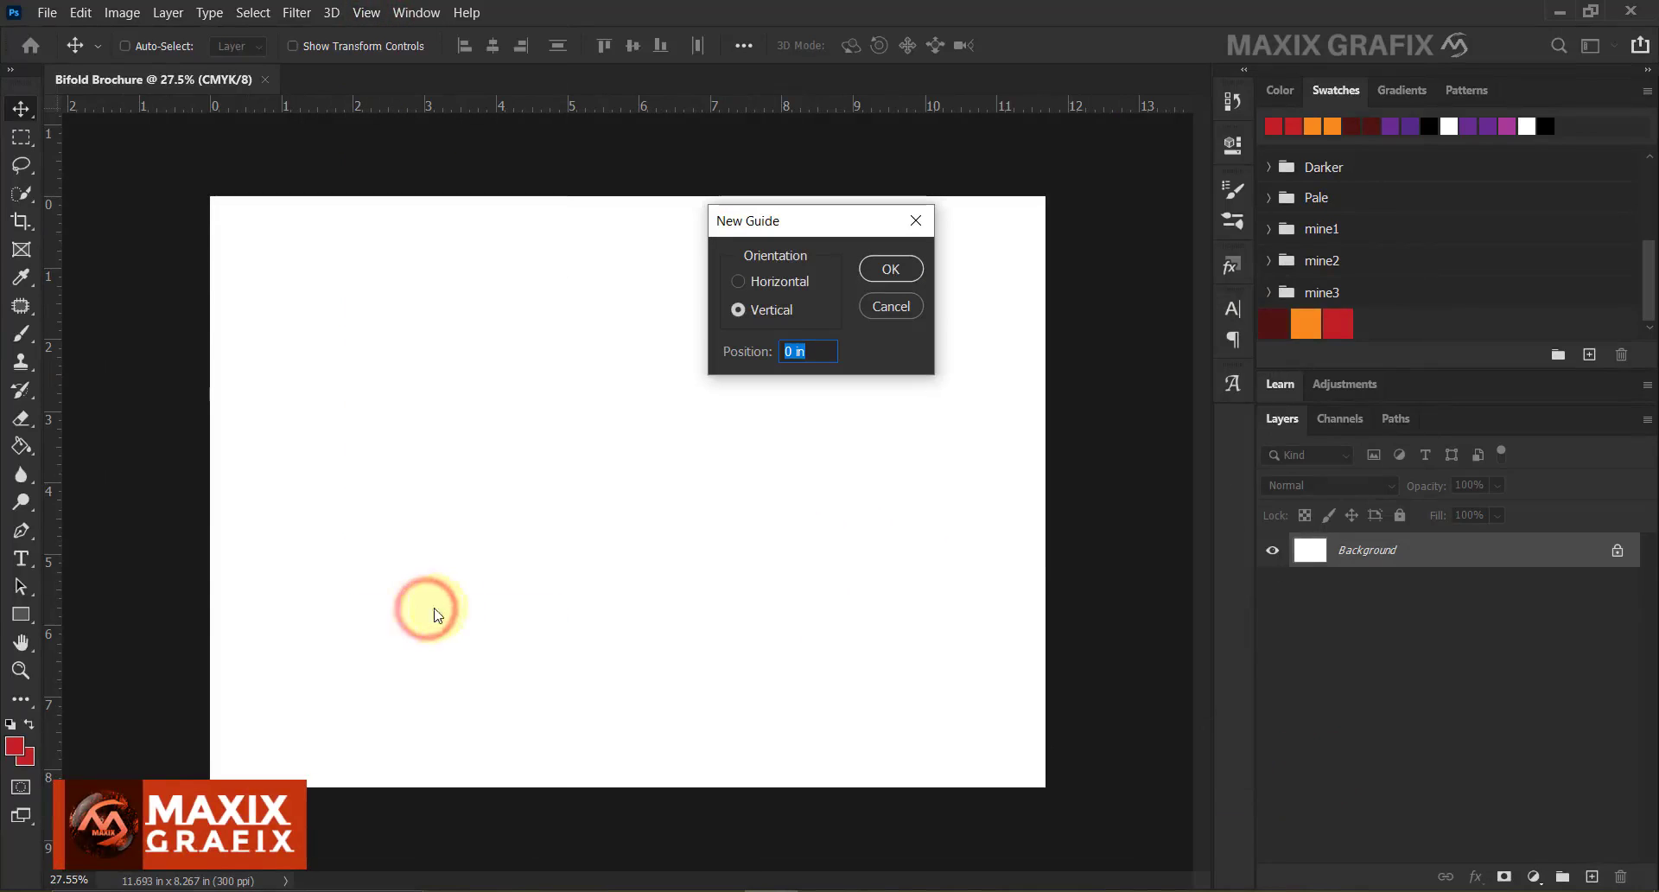
left_click(769, 313)
left_click(806, 351)
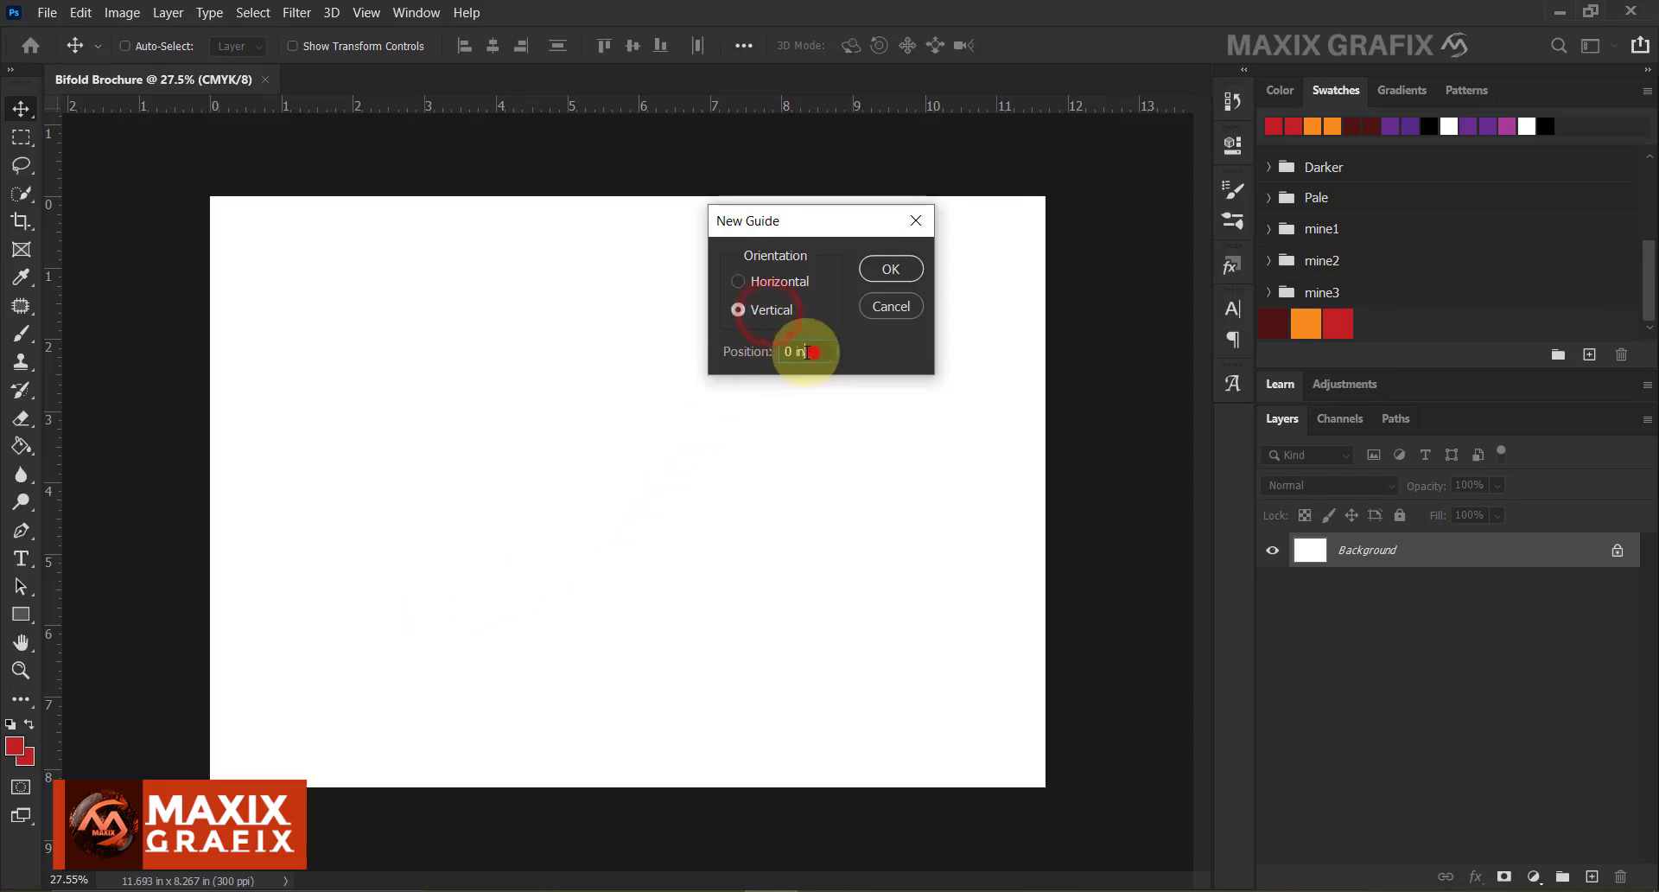
key("BackSpace")
key("BackSpace")
key("BackSpace")
key("BackSpace")
type("50%")
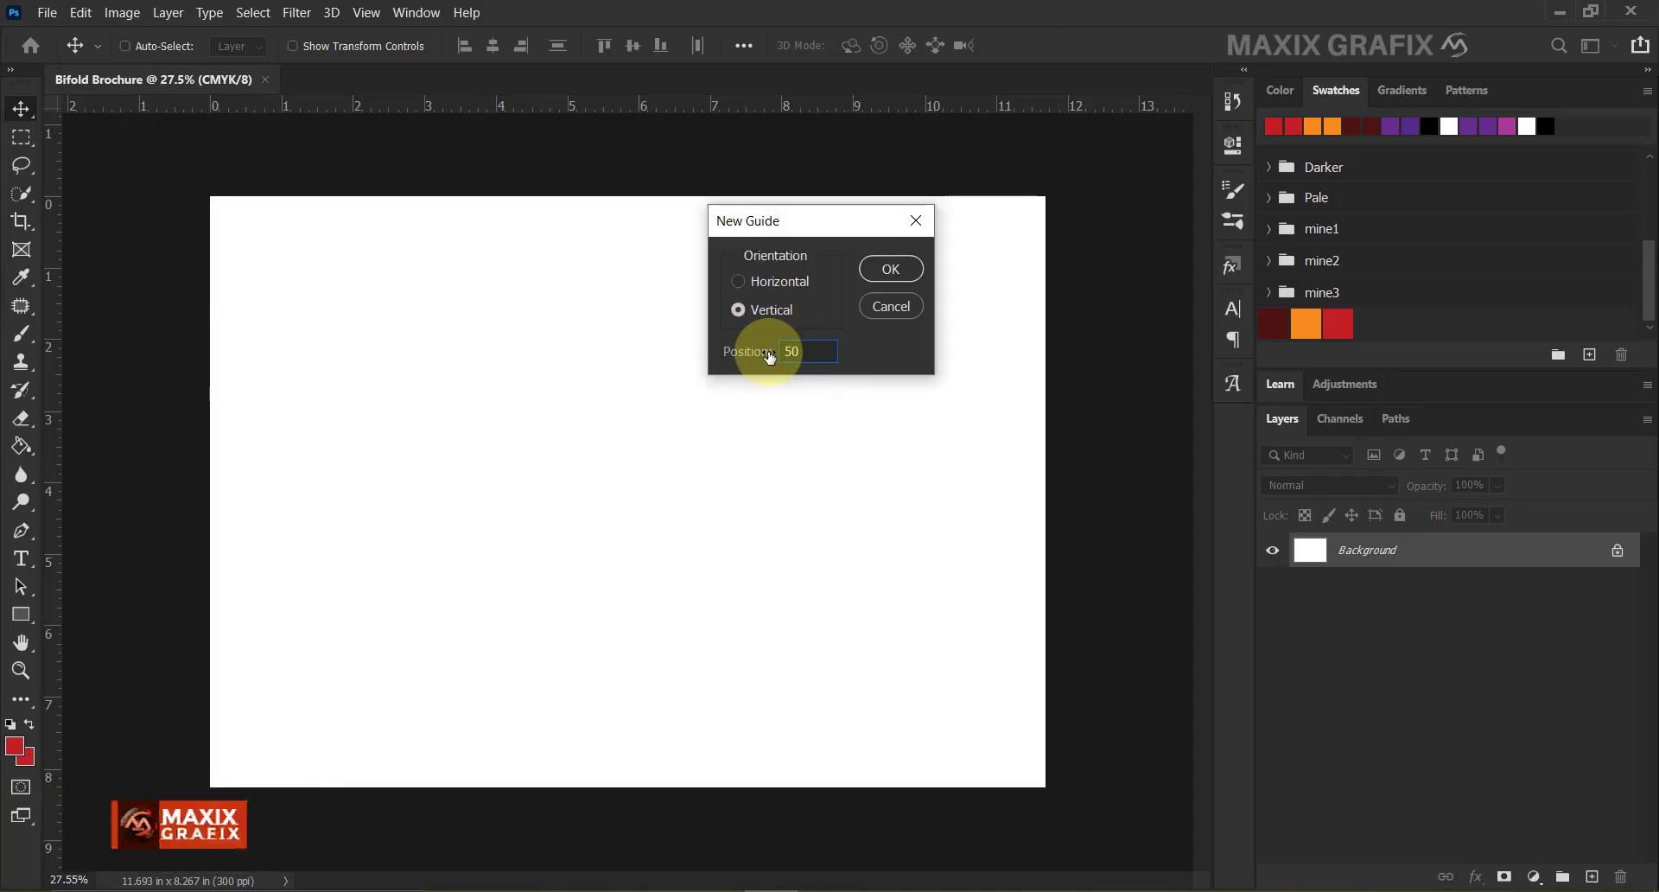
left_click(854, 352)
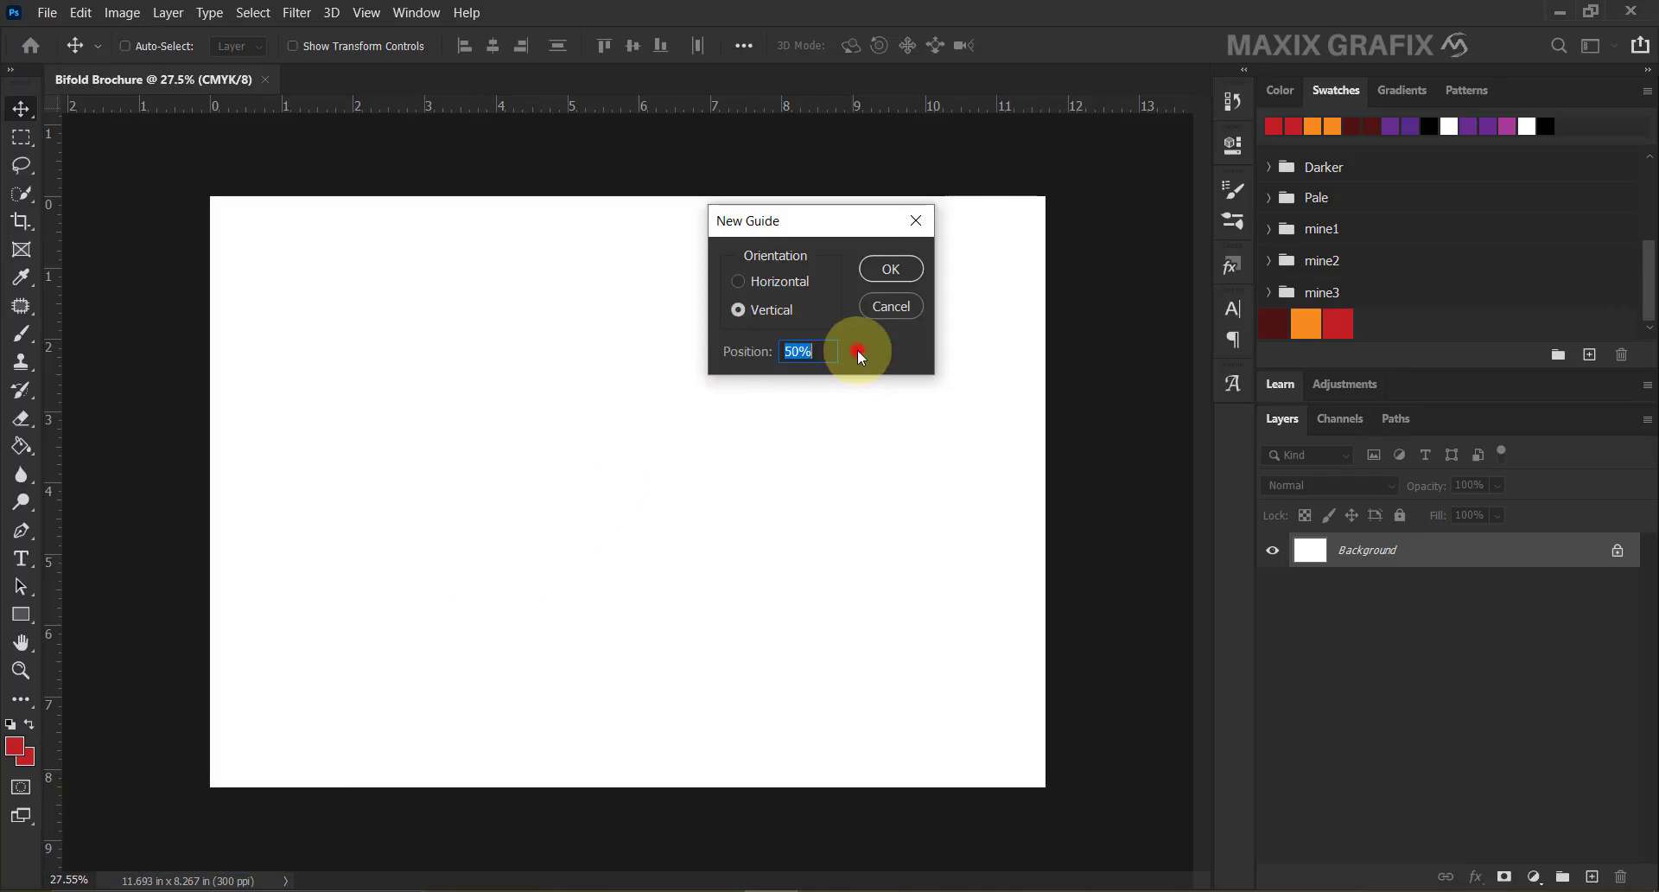
left_click(891, 269)
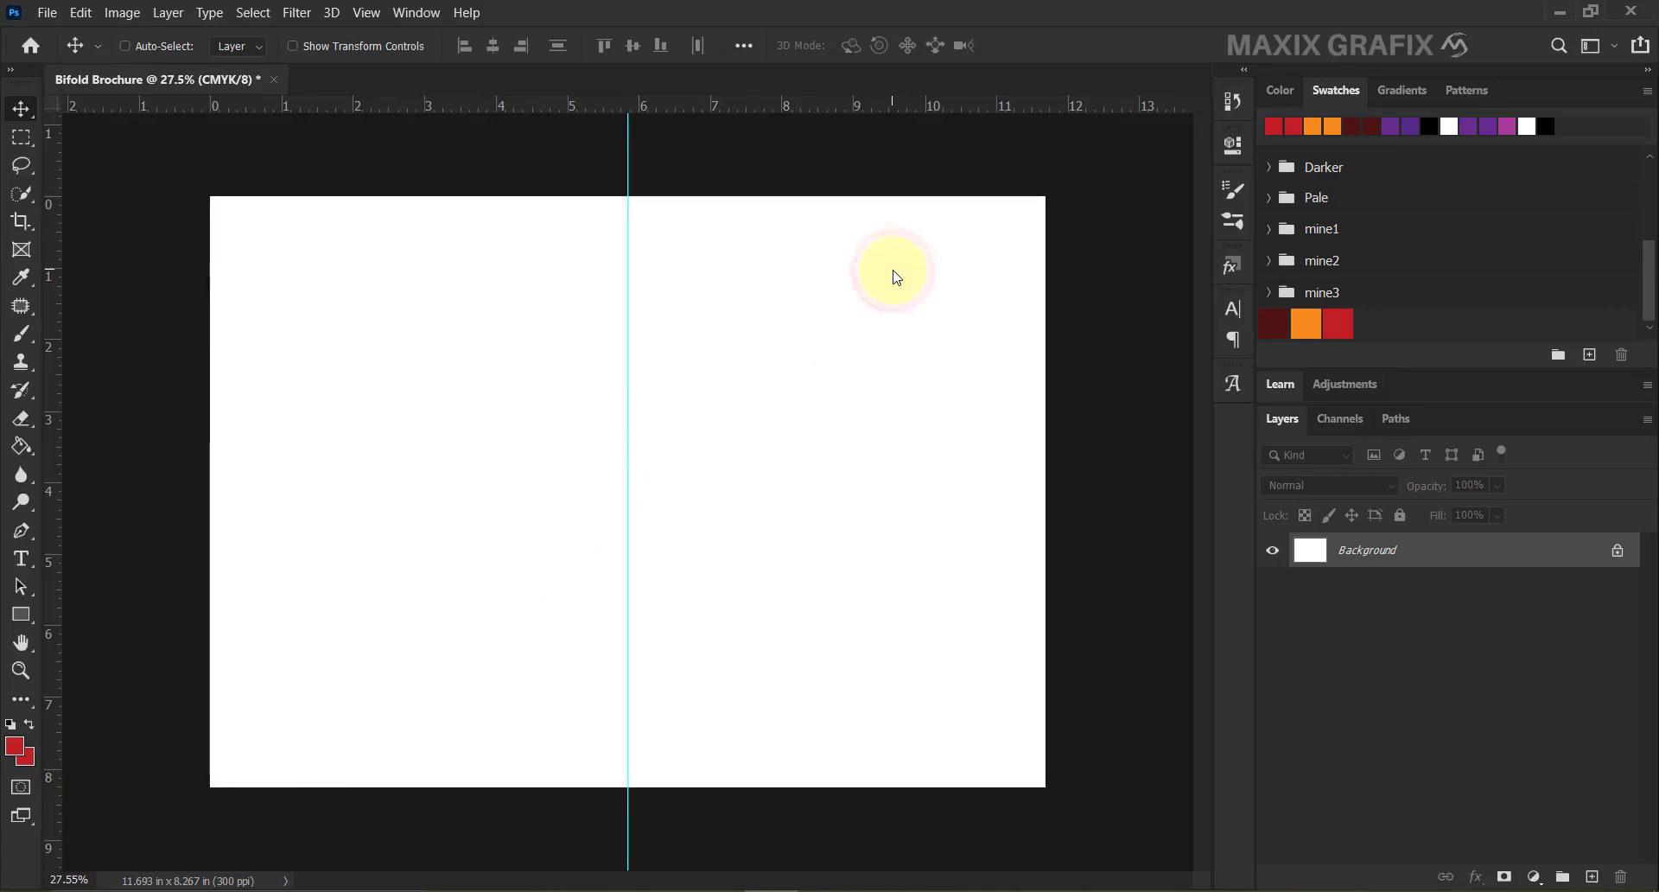
left_click(22, 530)
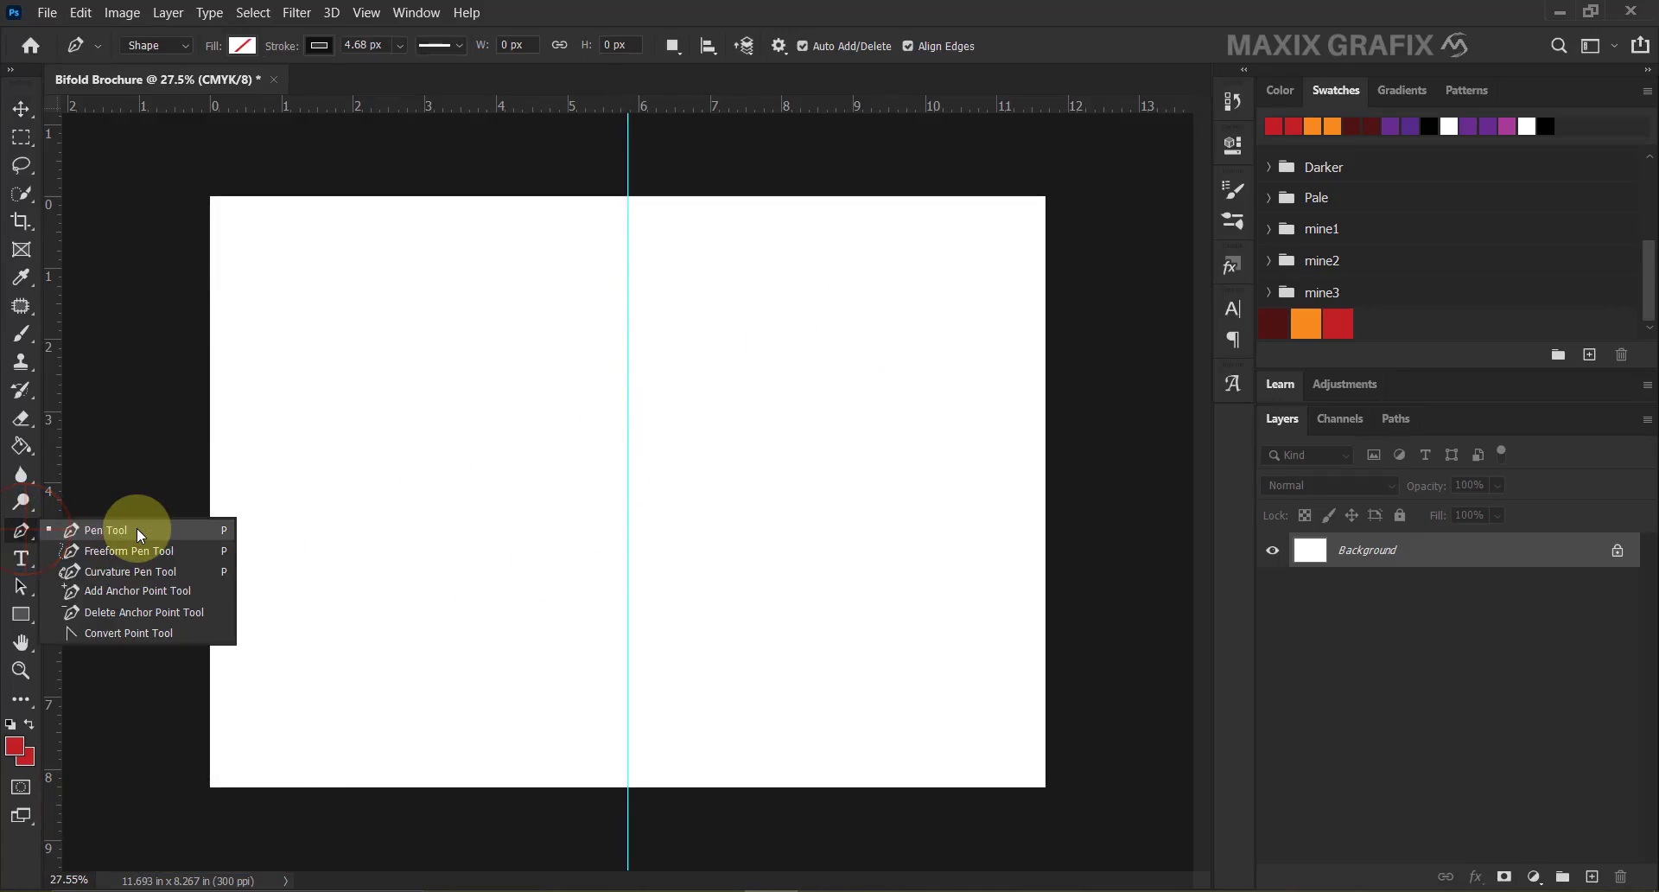
Draw a closed S-curved shape in Shape mode covering the right side across the centre guide.
left_click(140, 531)
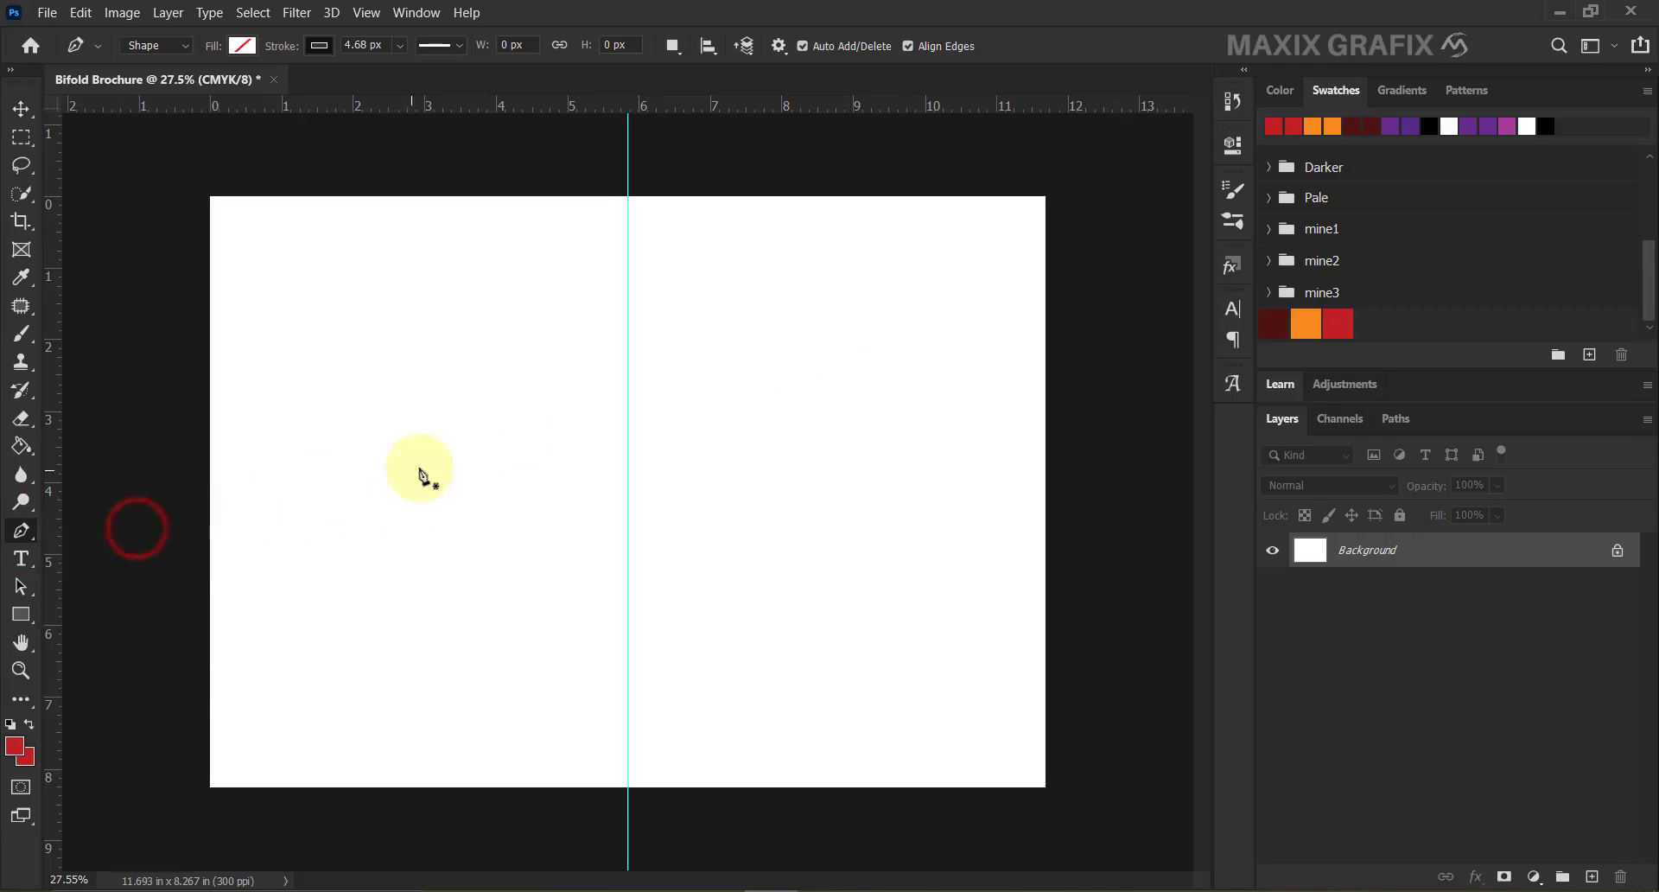
left_click(845, 182)
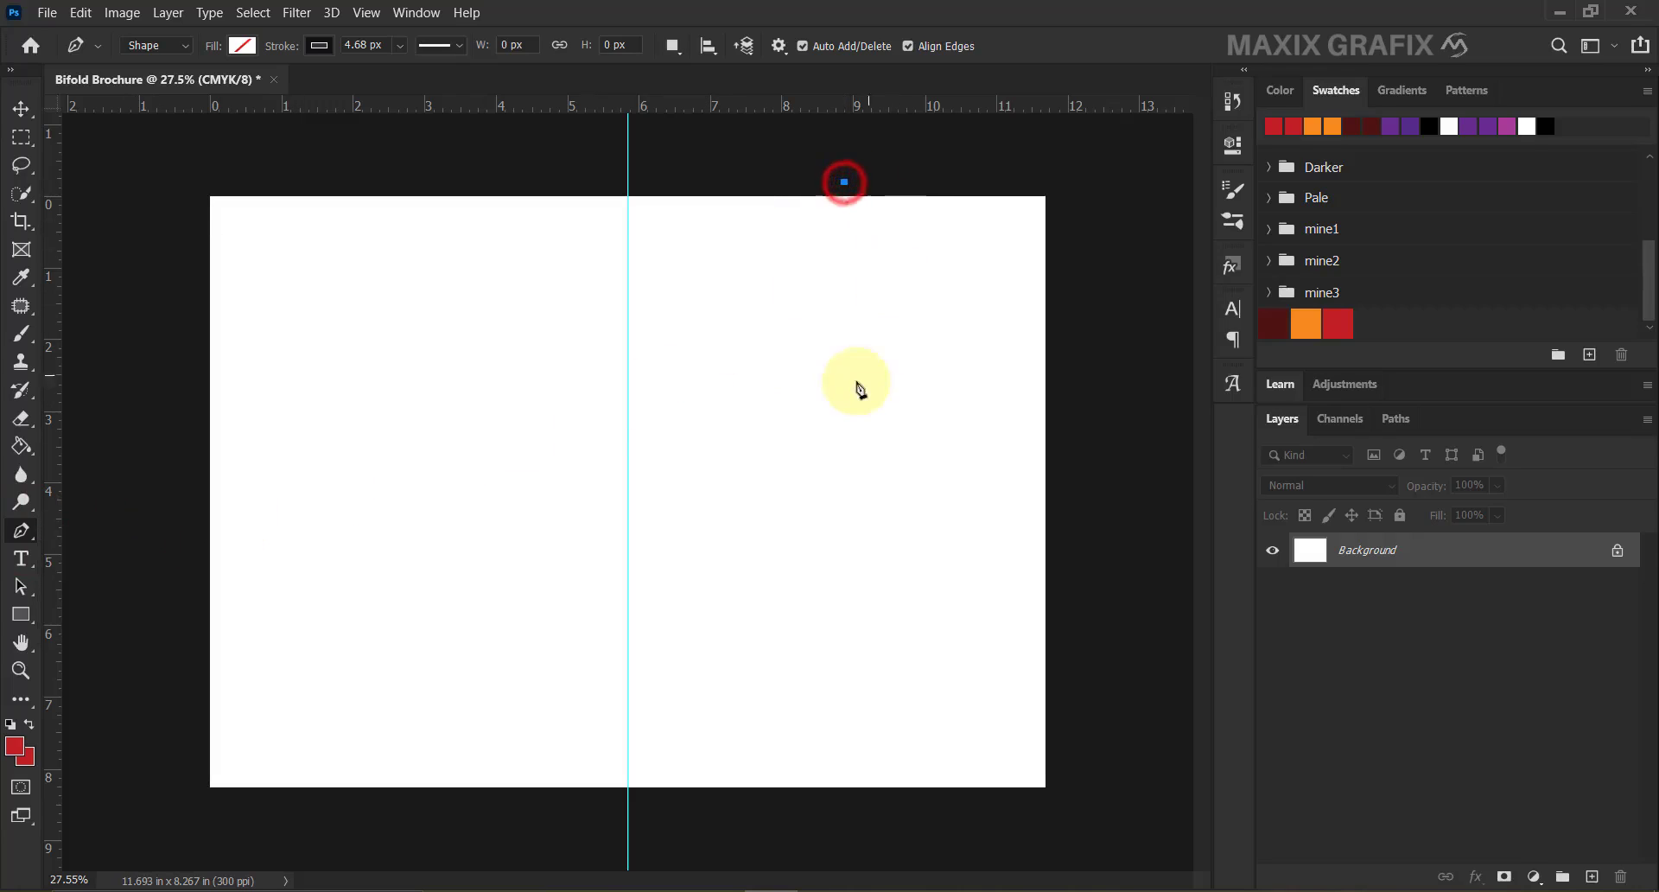
left_click_drag(771, 447, 457, 599)
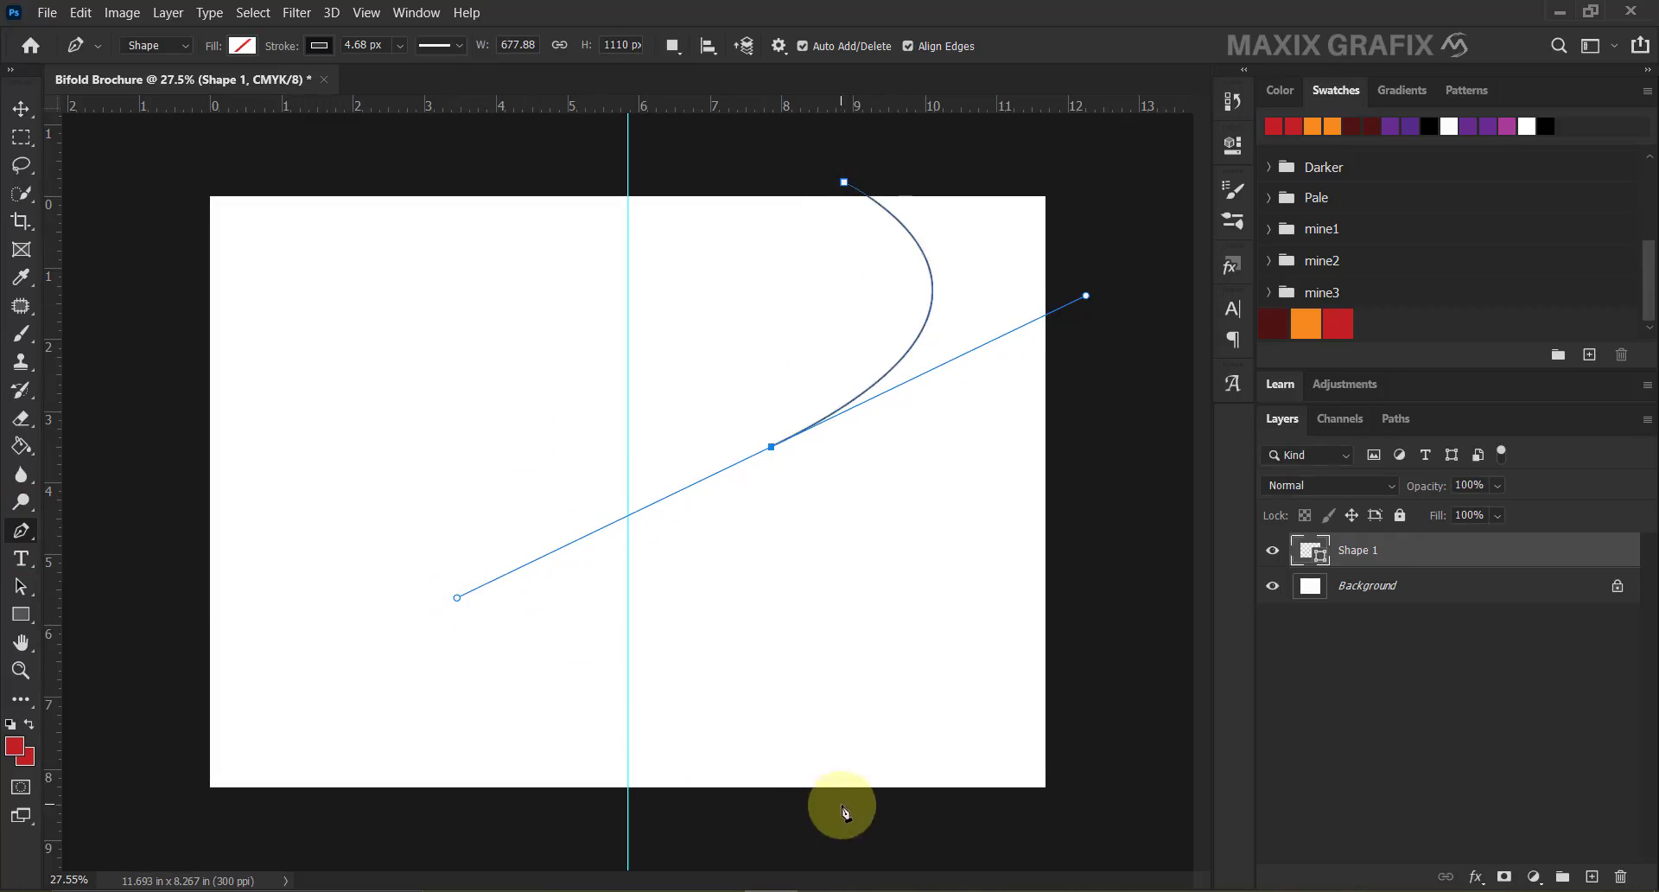
left_click_drag(843, 809, 1067, 841)
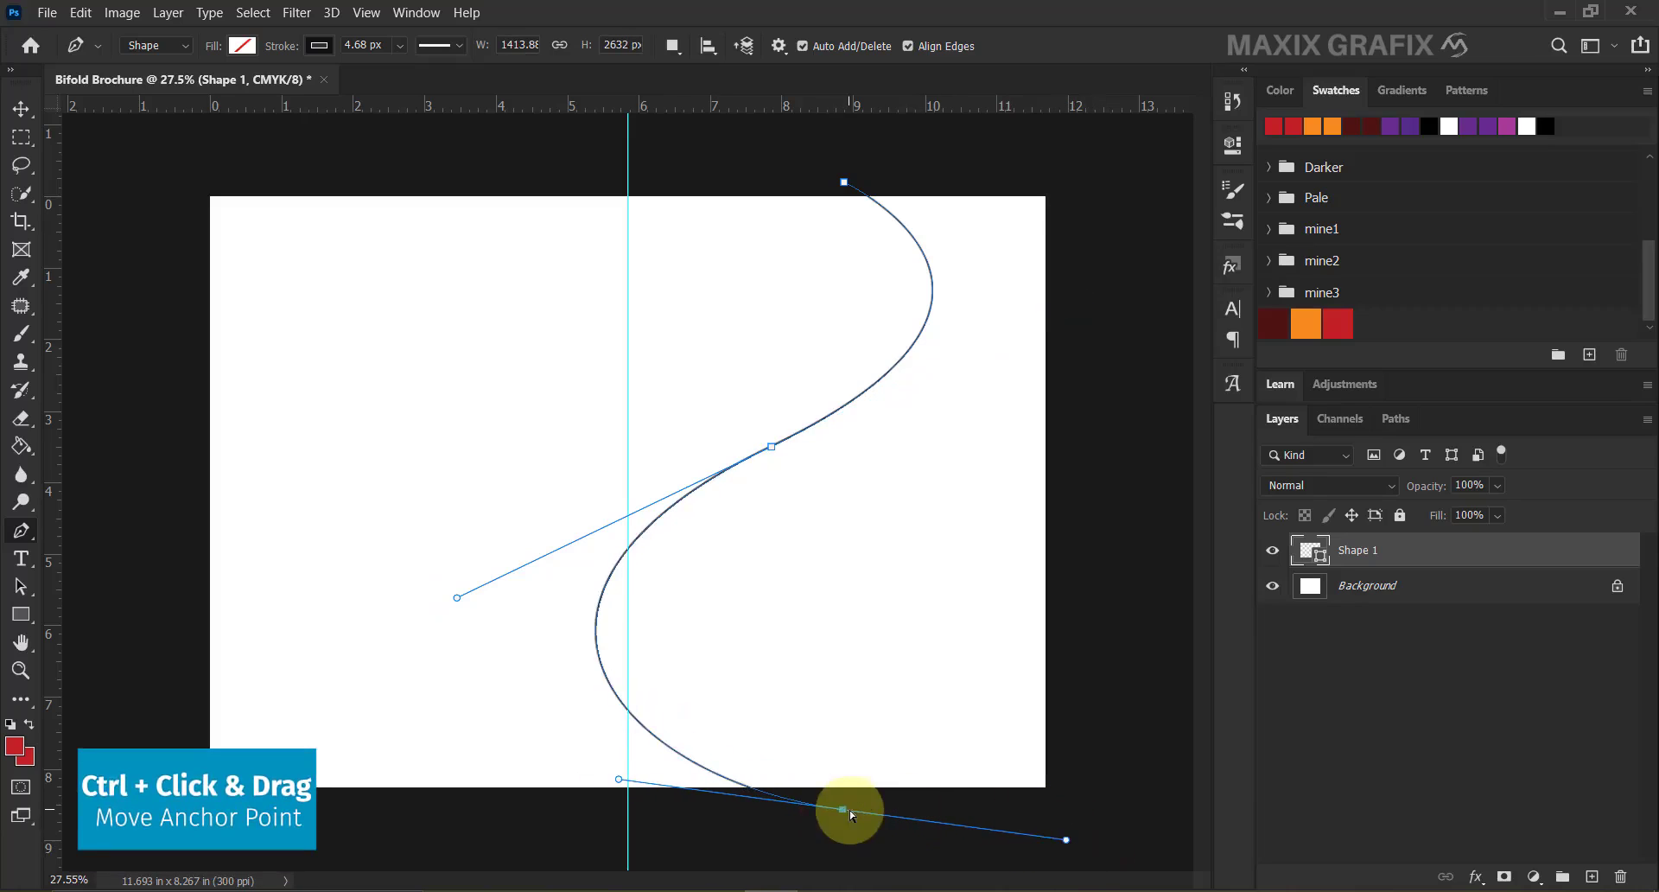
left_click_drag(843, 809, 908, 801)
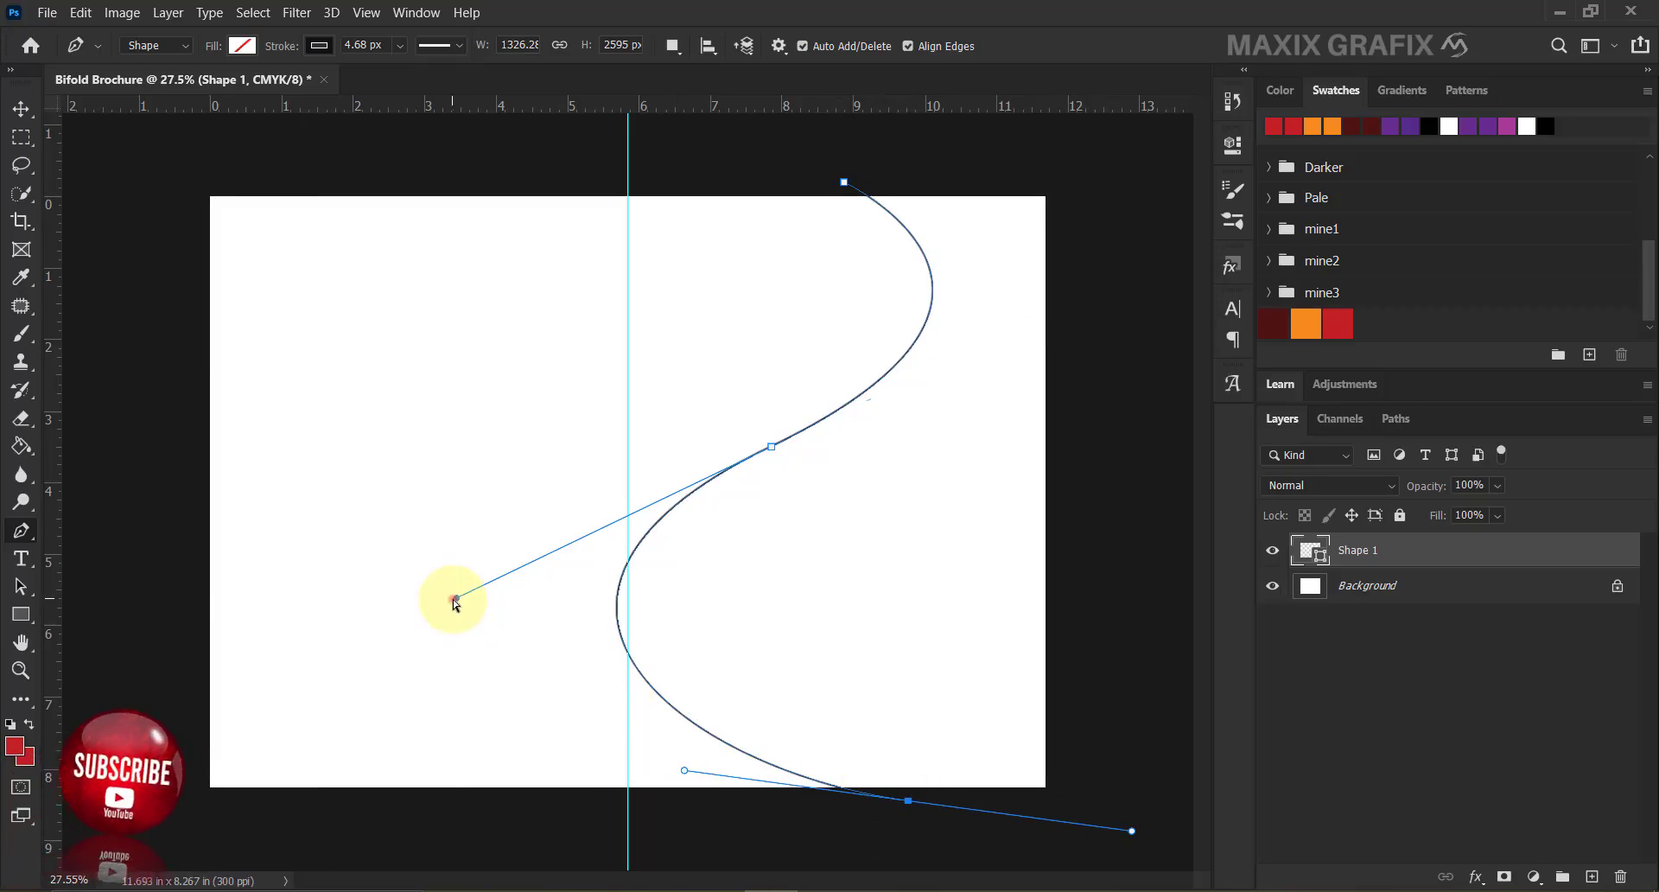
left_click_drag(456, 598, 437, 648)
left_click(908, 802)
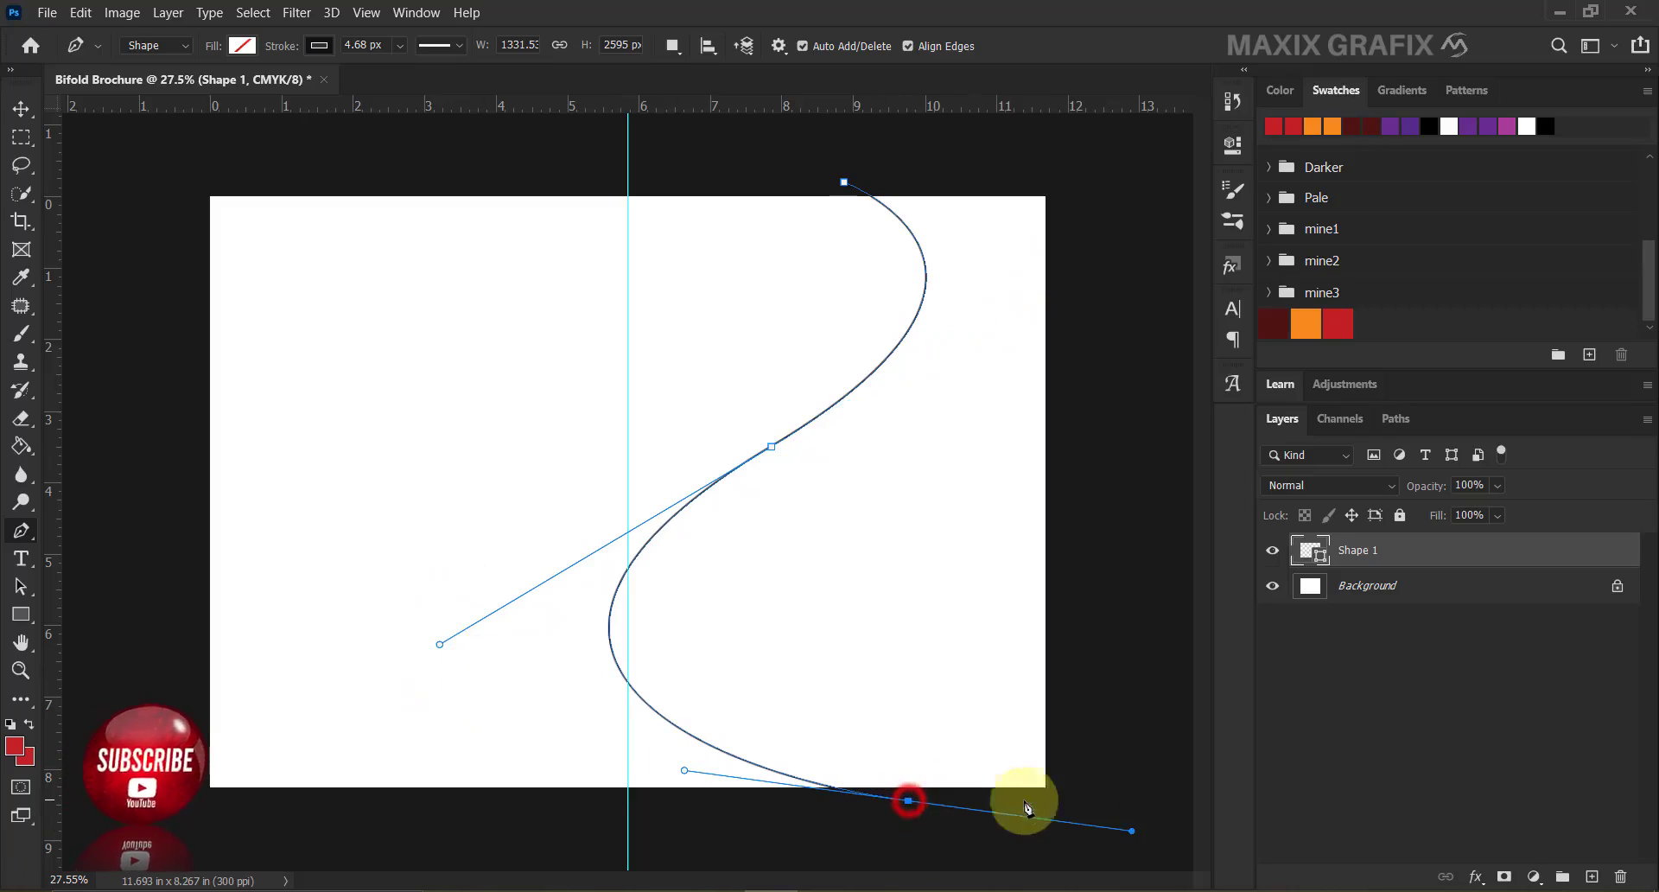
left_click(1151, 800)
left_click(1118, 157)
left_click(845, 183)
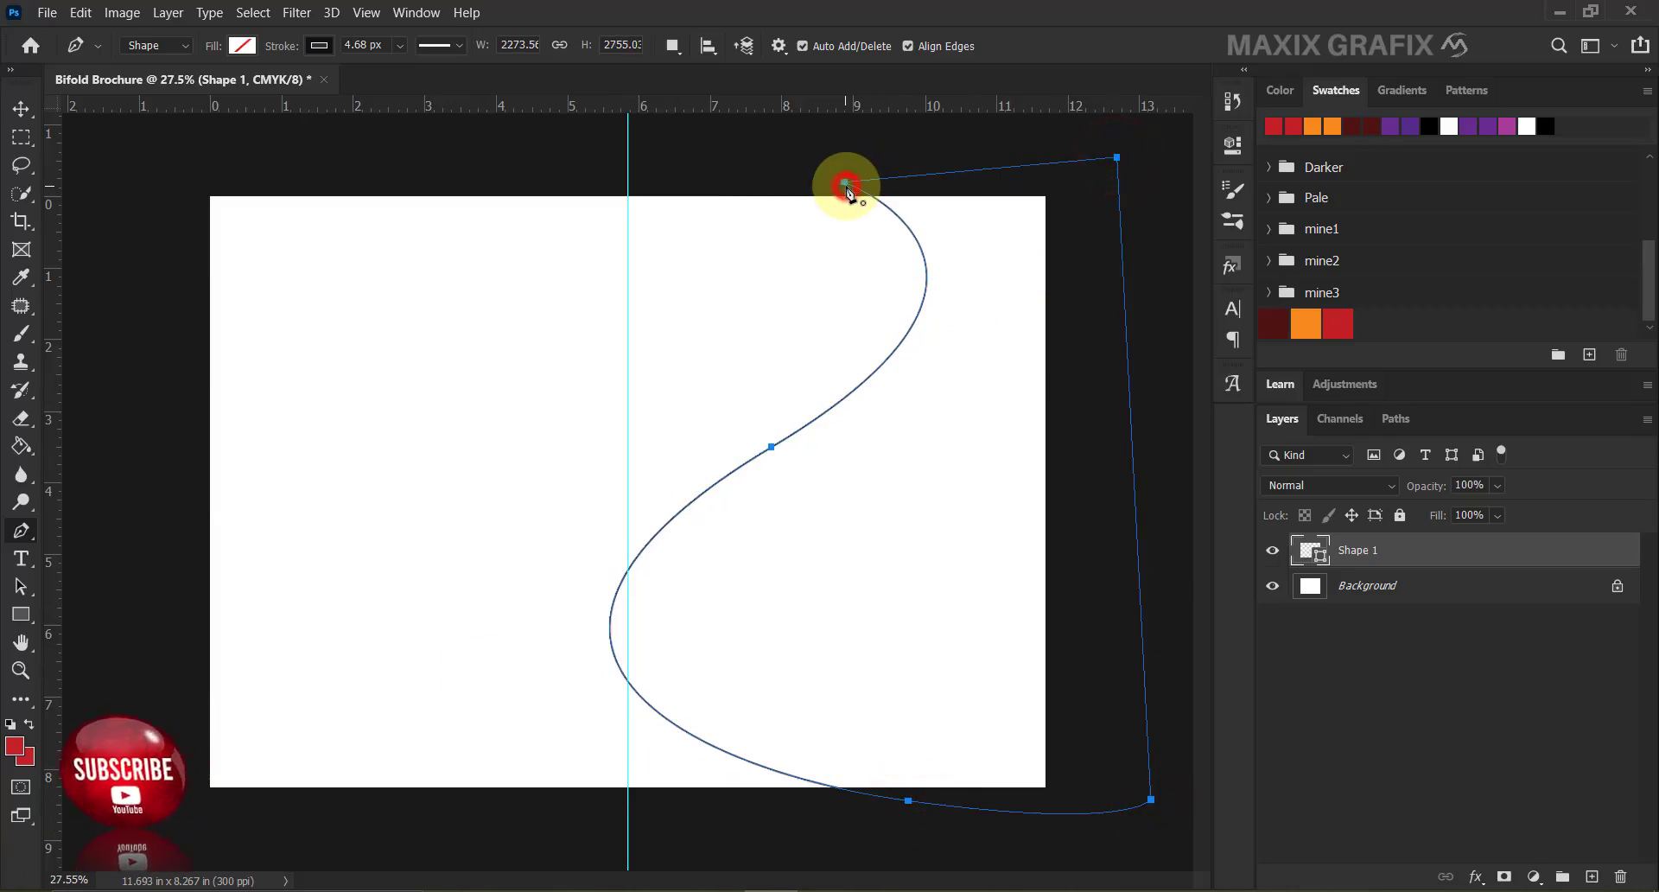
left_click_drag(845, 187, 813, 177)
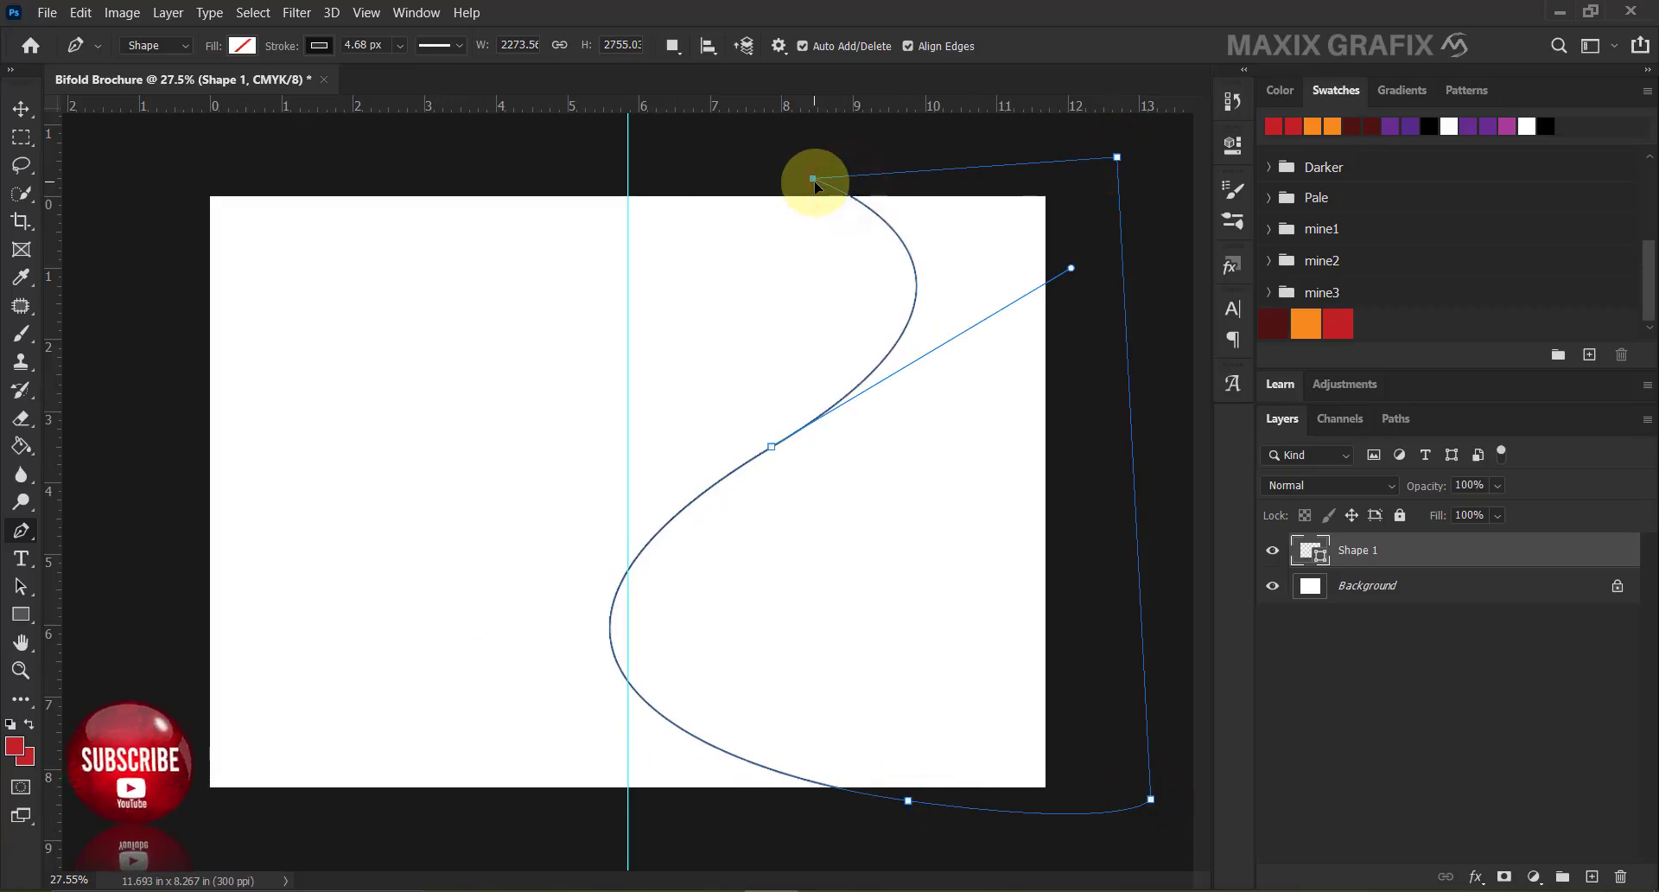
left_click_drag(1071, 272, 1047, 264)
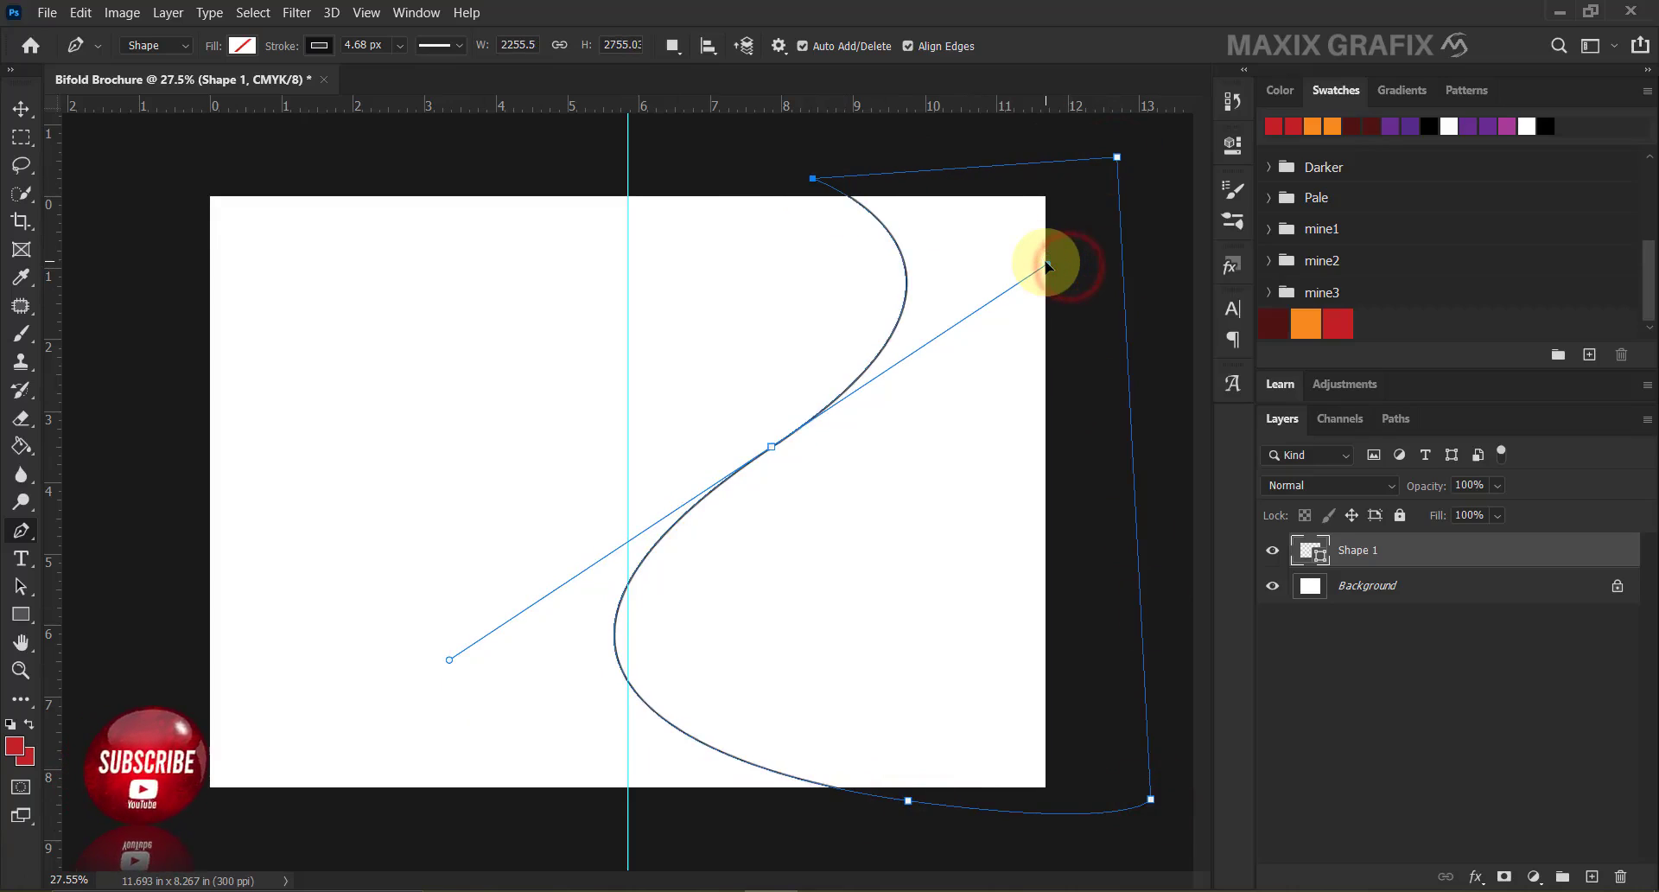
mouse_move(908, 800)
left_mouse_down()
mouse_move(933, 800)
mouse_move(905, 795)
left_mouse_up()
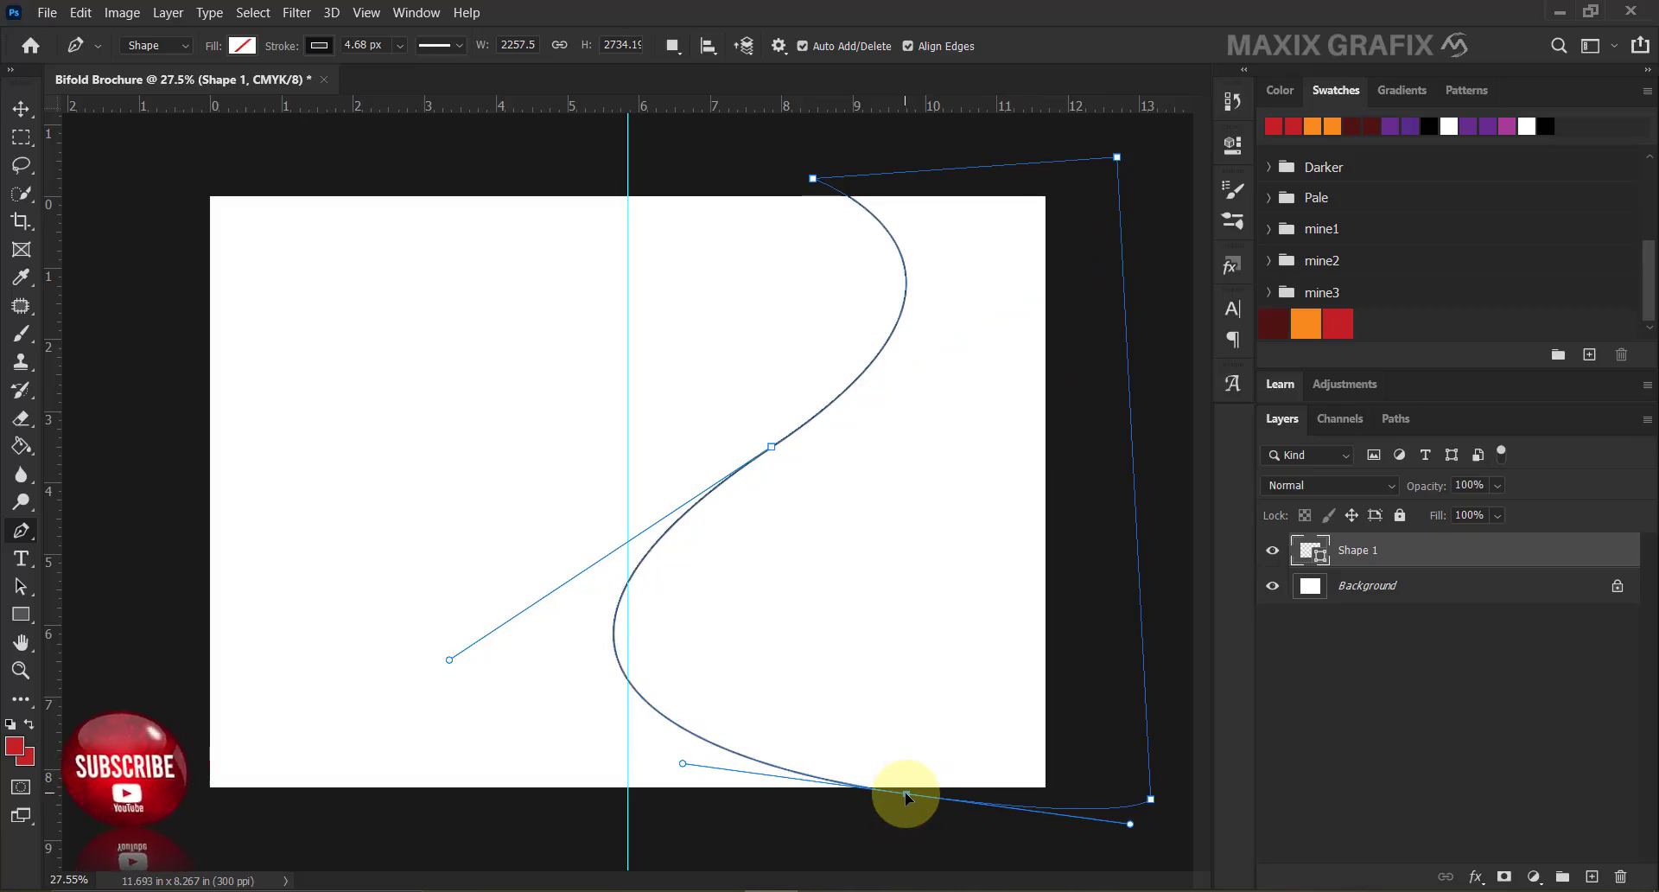
Remove the shape's stroke and fill it with red.
left_click(319, 44)
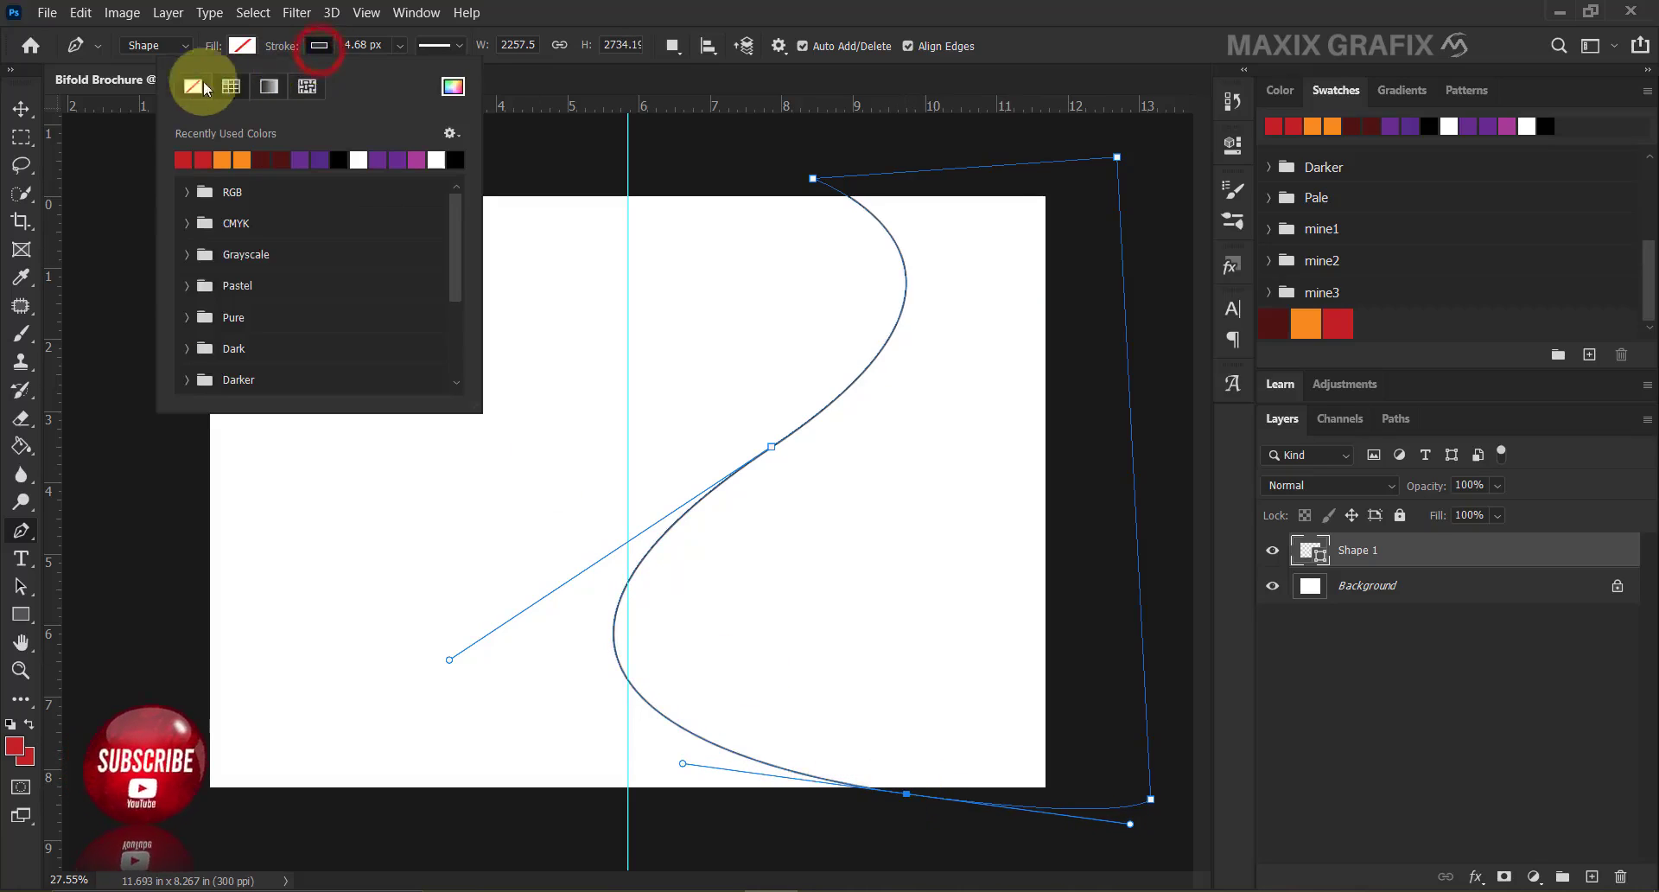
left_click(191, 86)
left_click(242, 45)
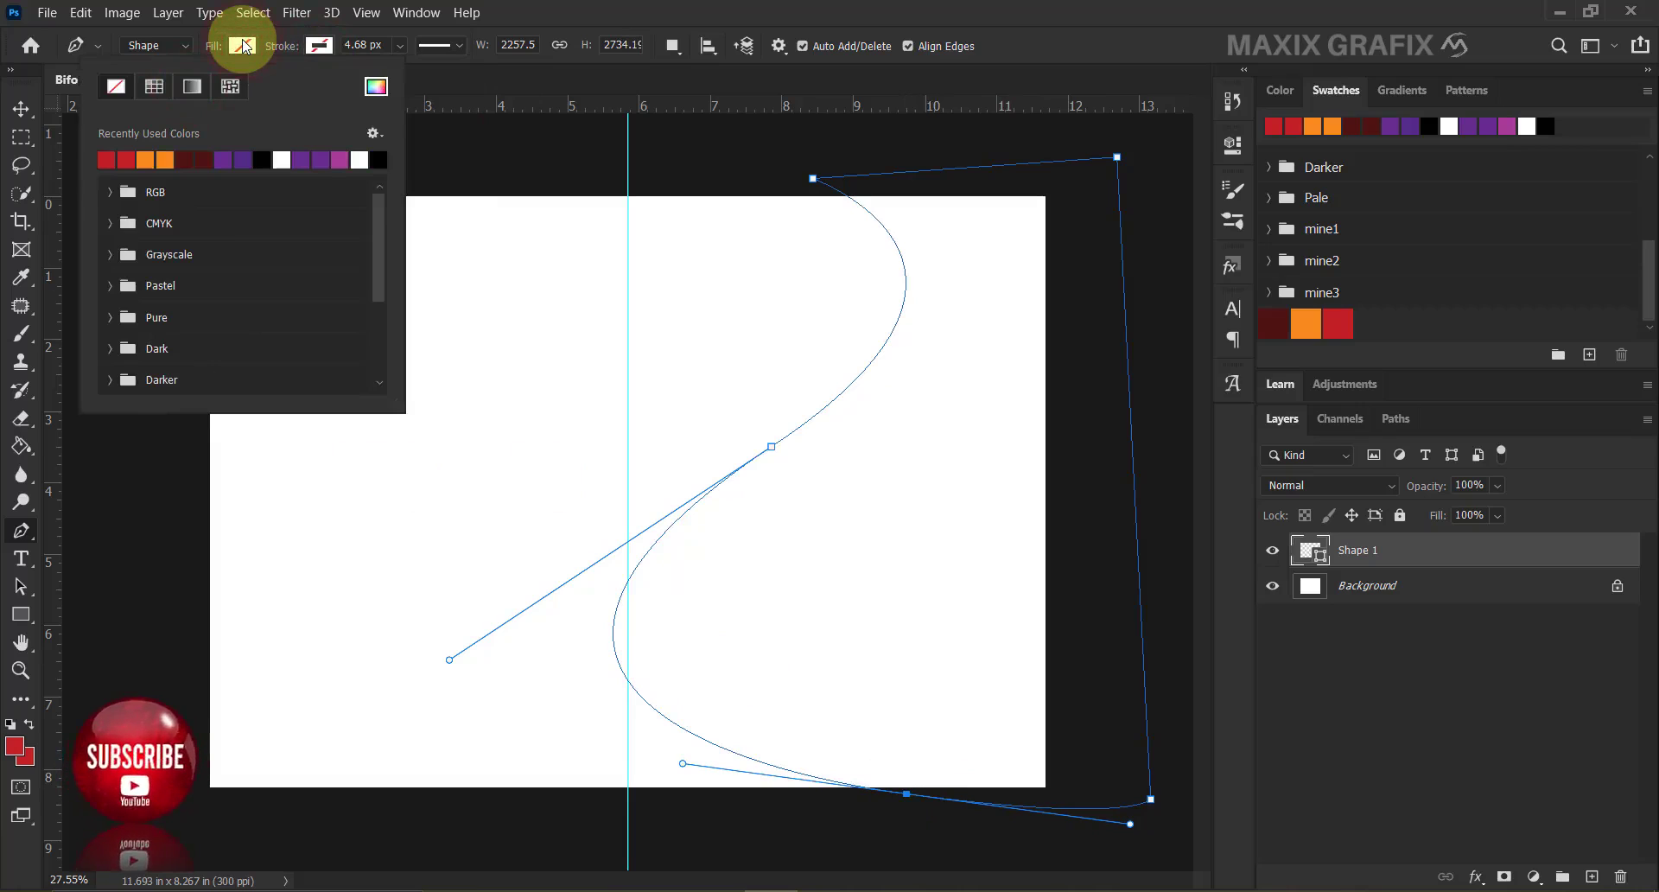
left_click(105, 159)
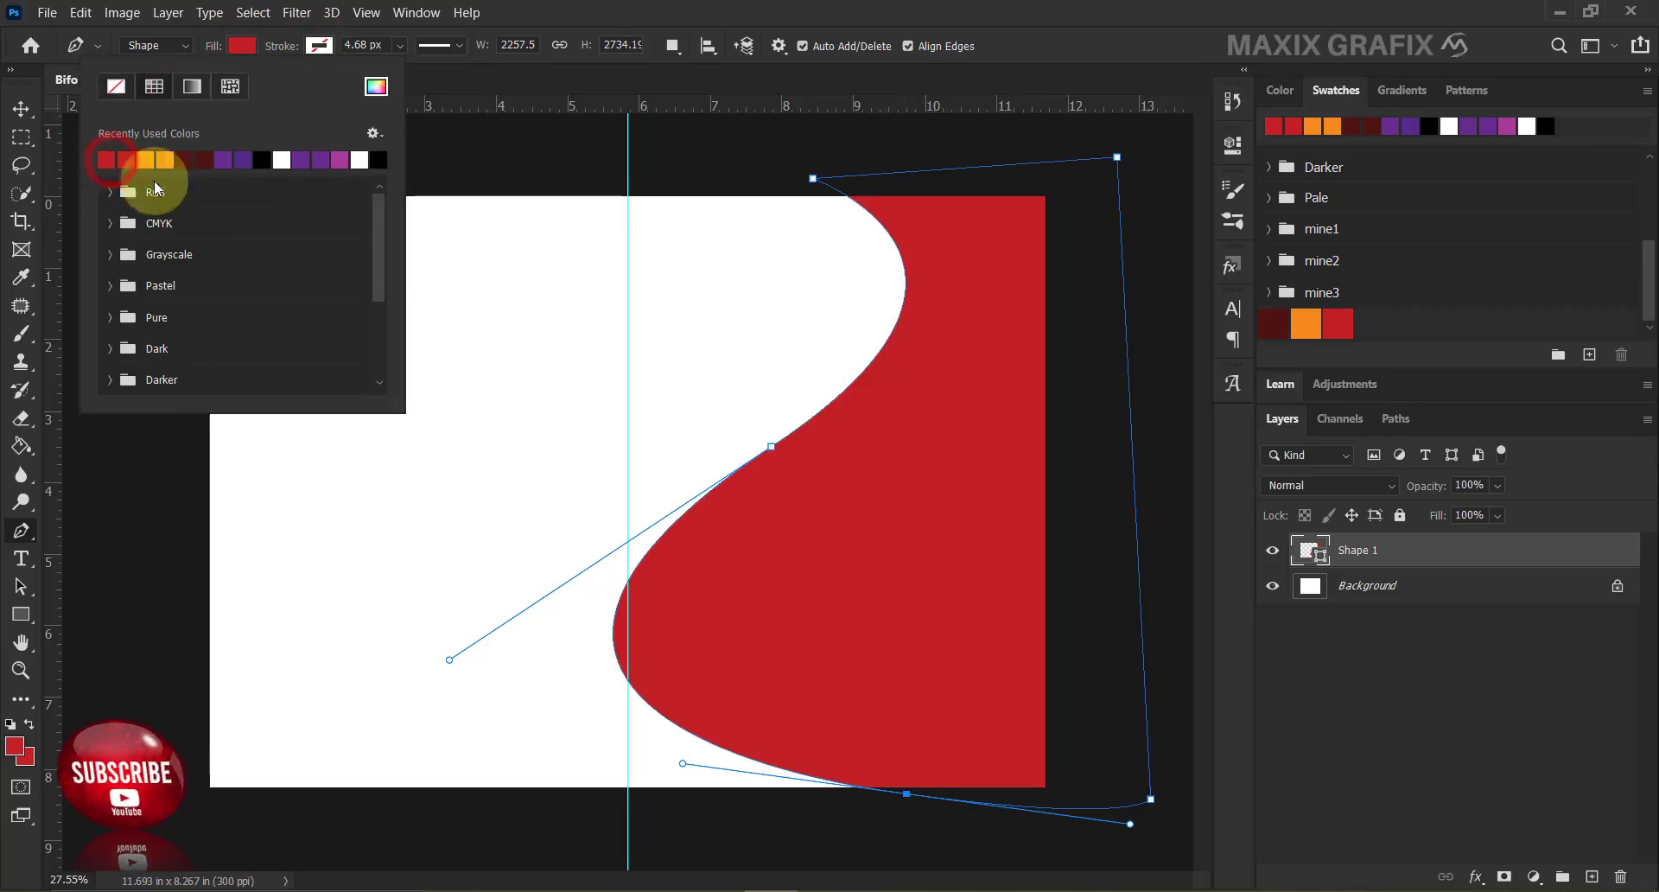
Add a Normal-blend Gradient Overlay to Shape 1, starting from the saved dark red preset.
right_click(1418, 553)
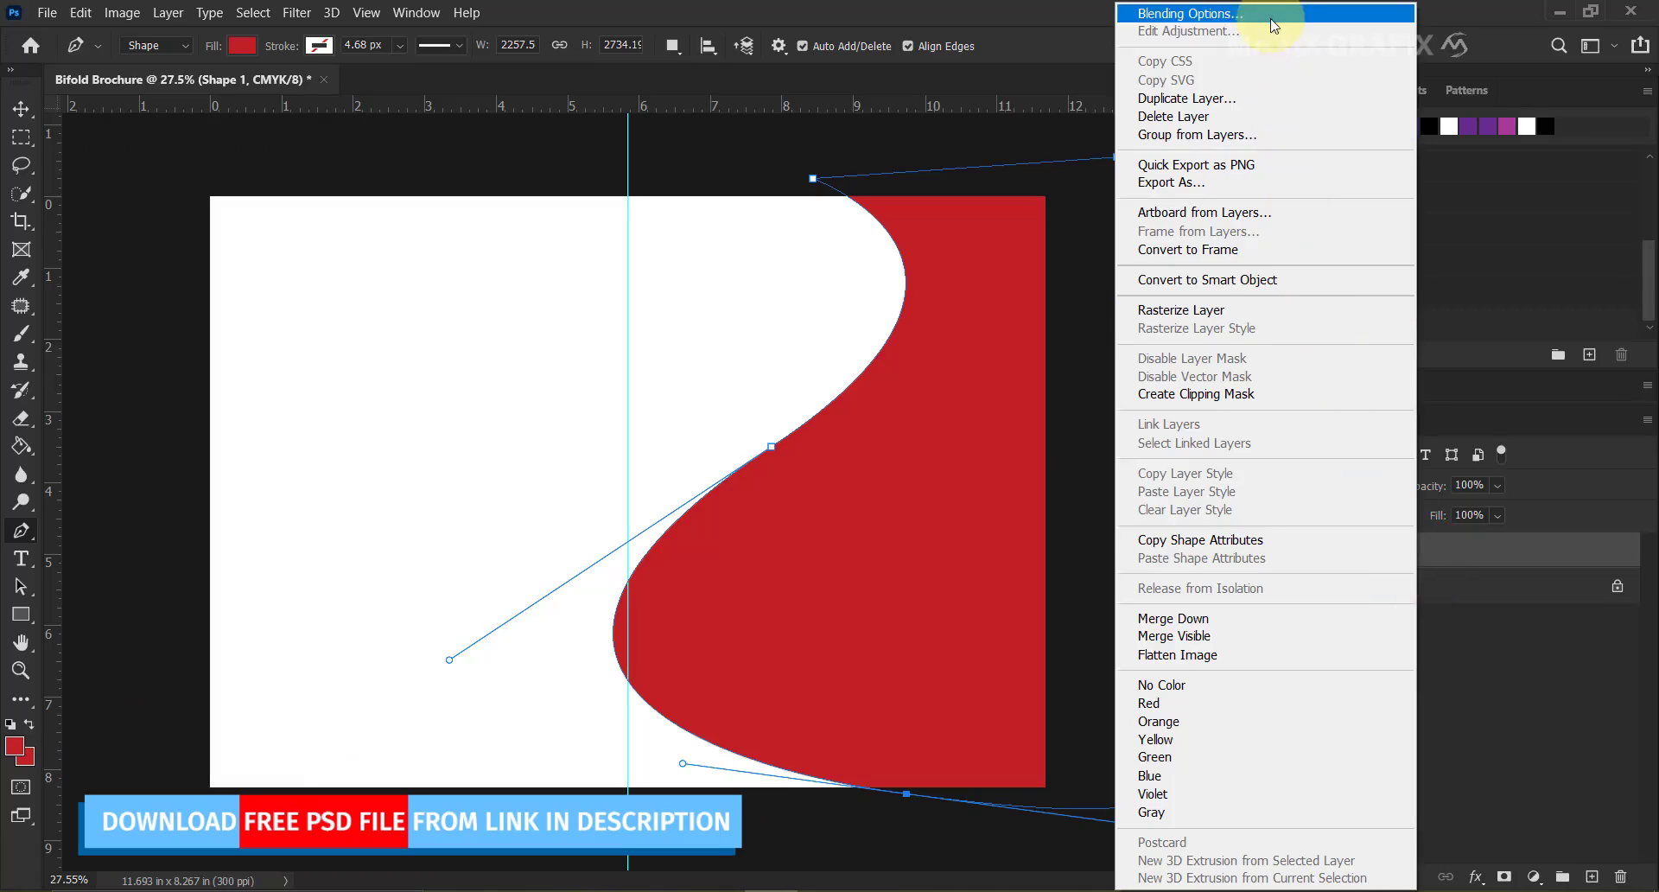
left_click(1241, 15)
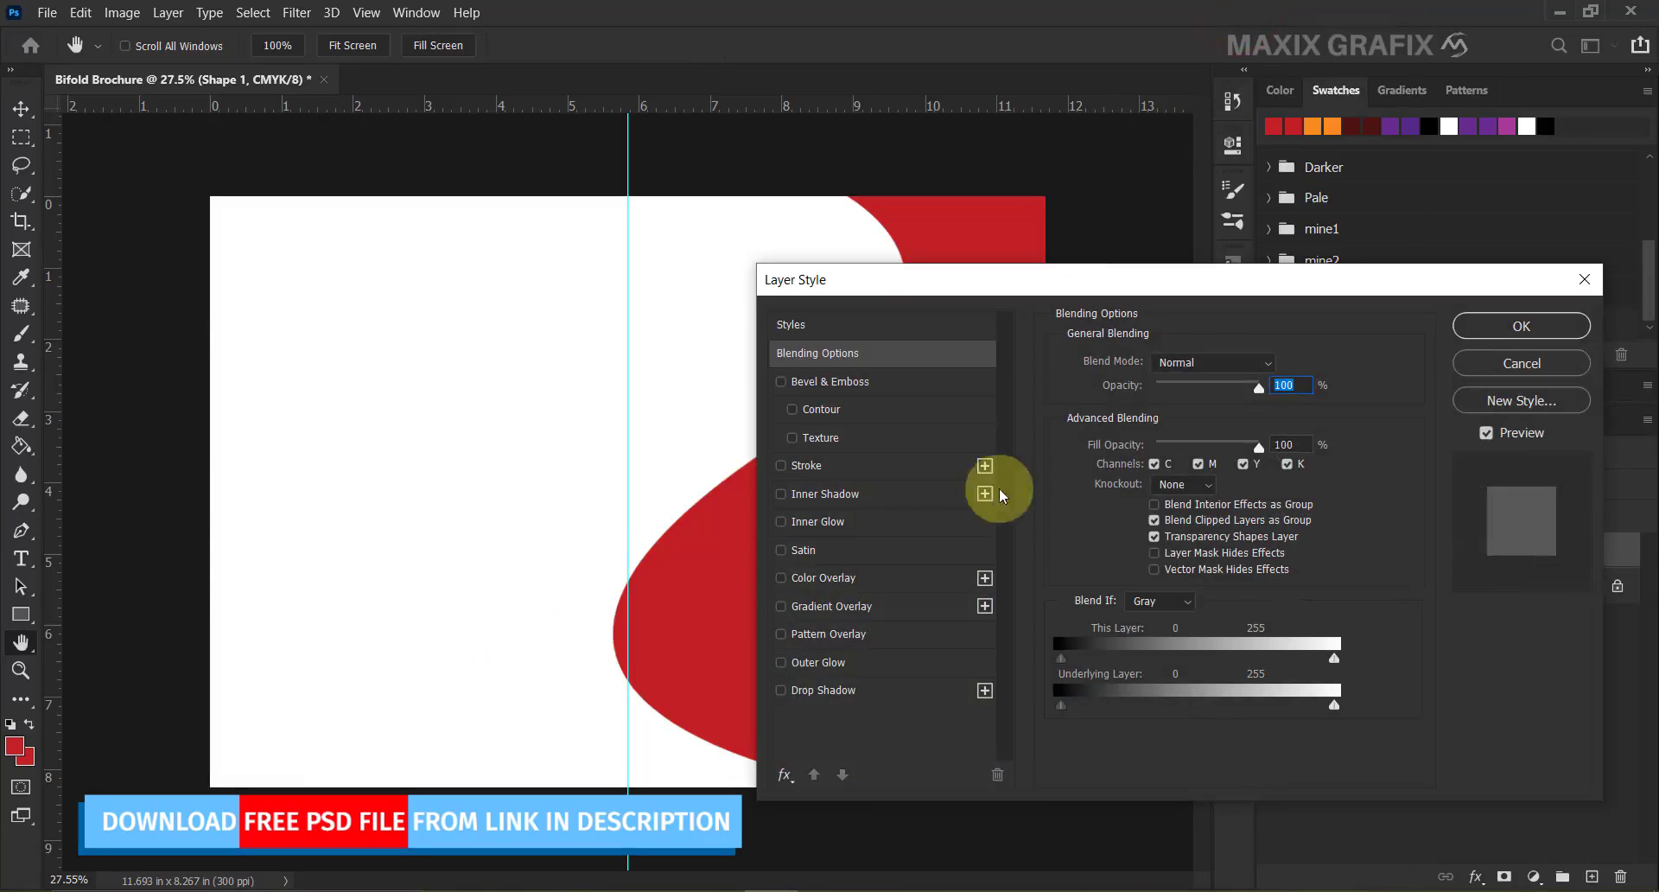
left_click(899, 618)
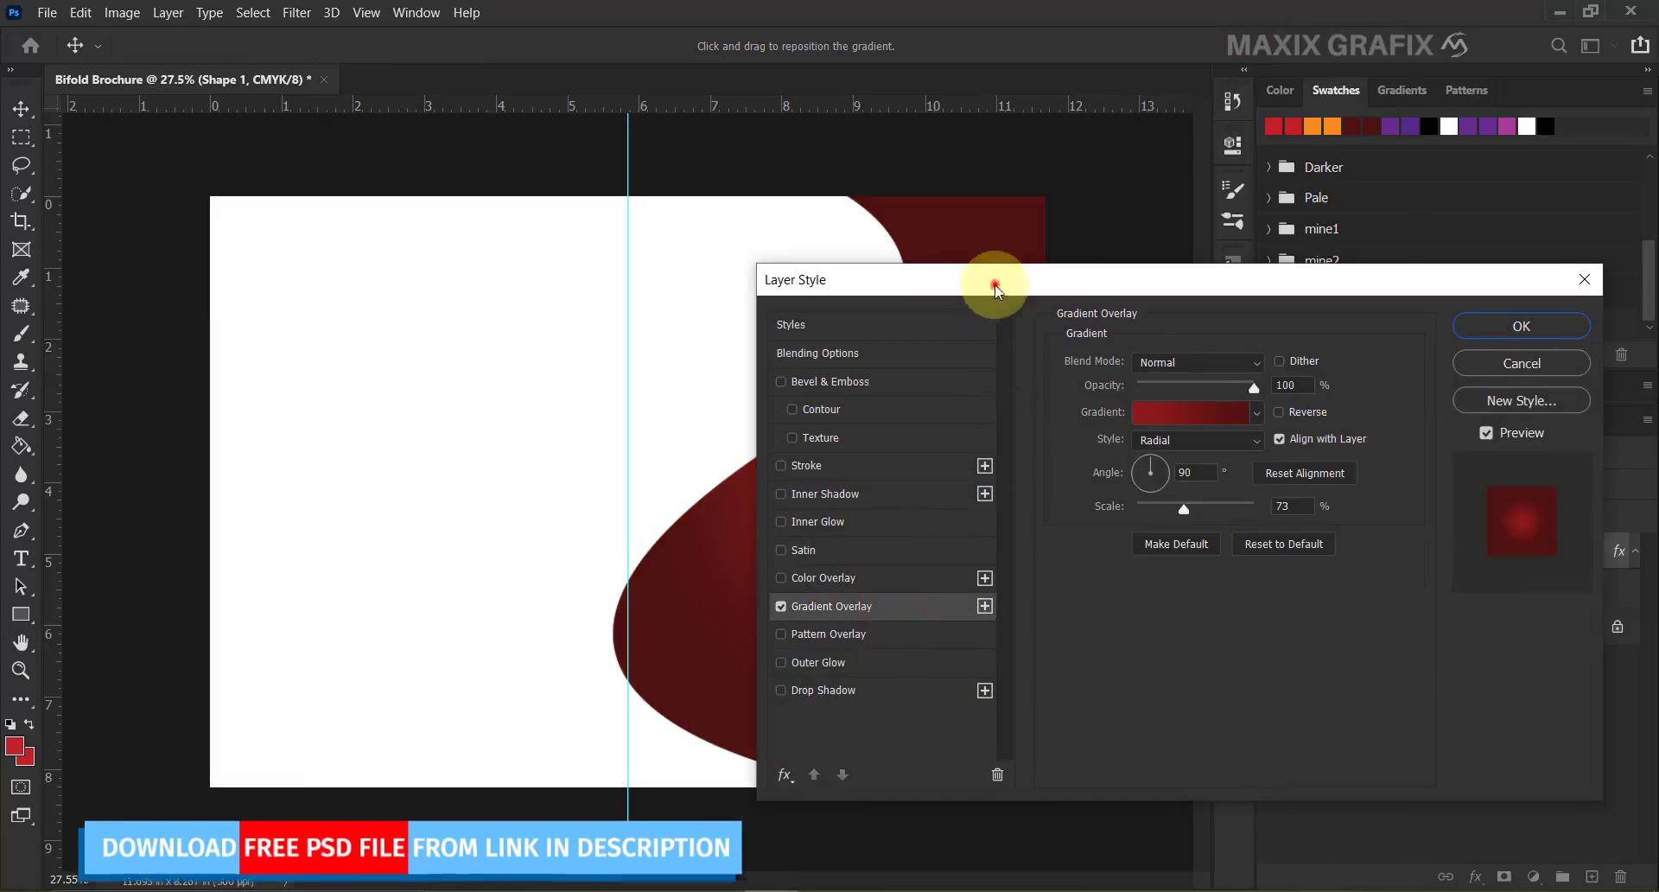
left_click_drag(998, 290, 170, 187)
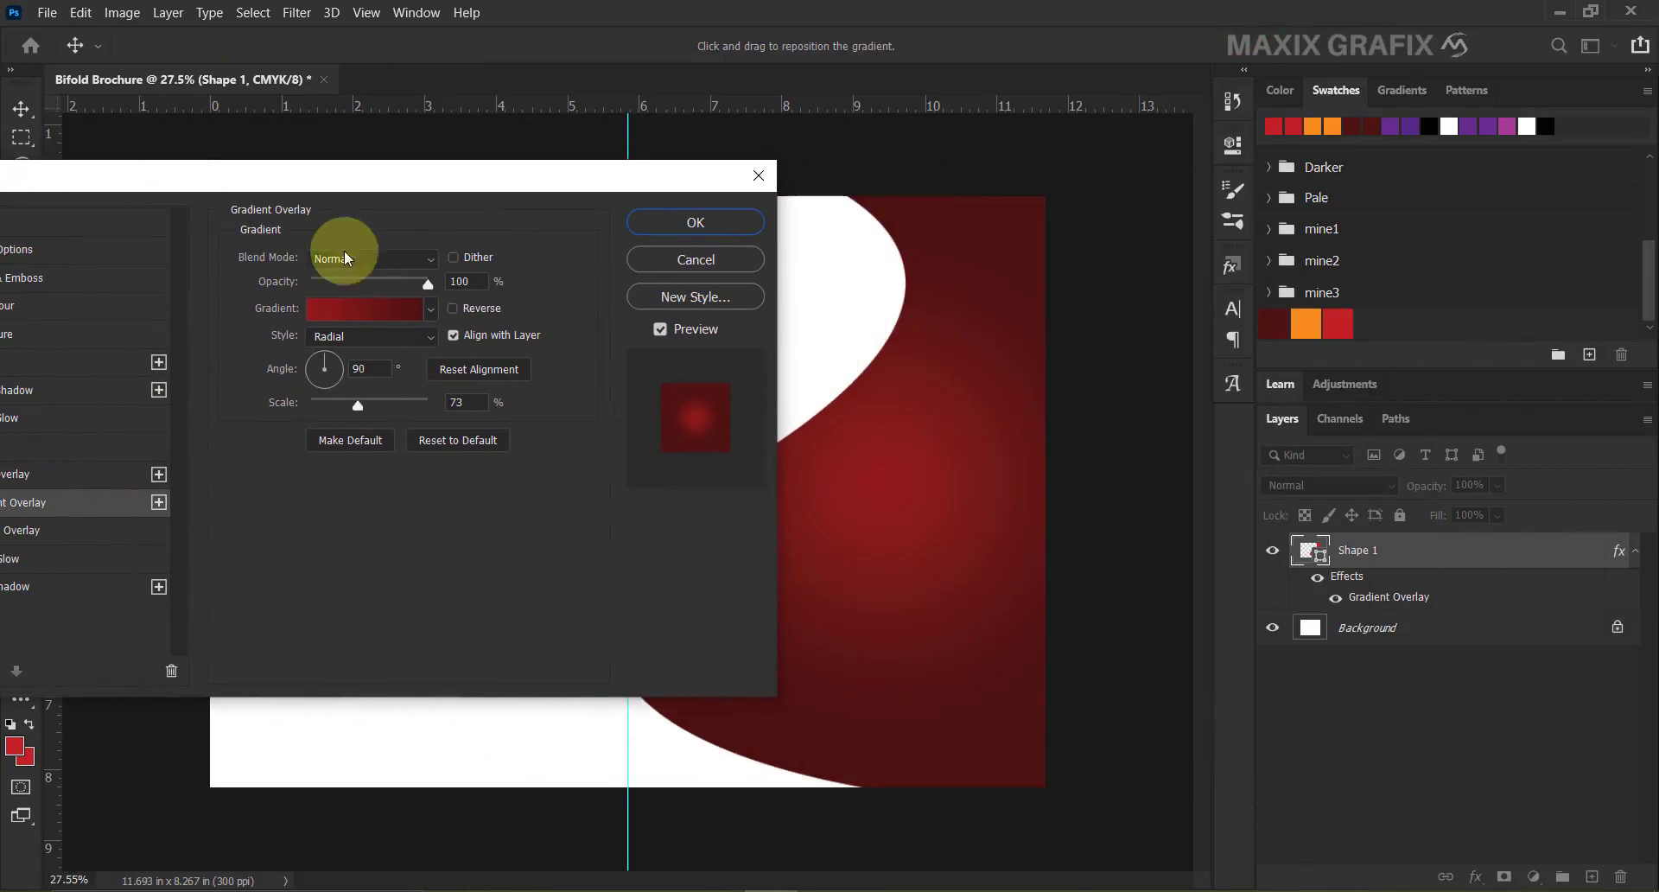
left_click(381, 259)
left_click(355, 279)
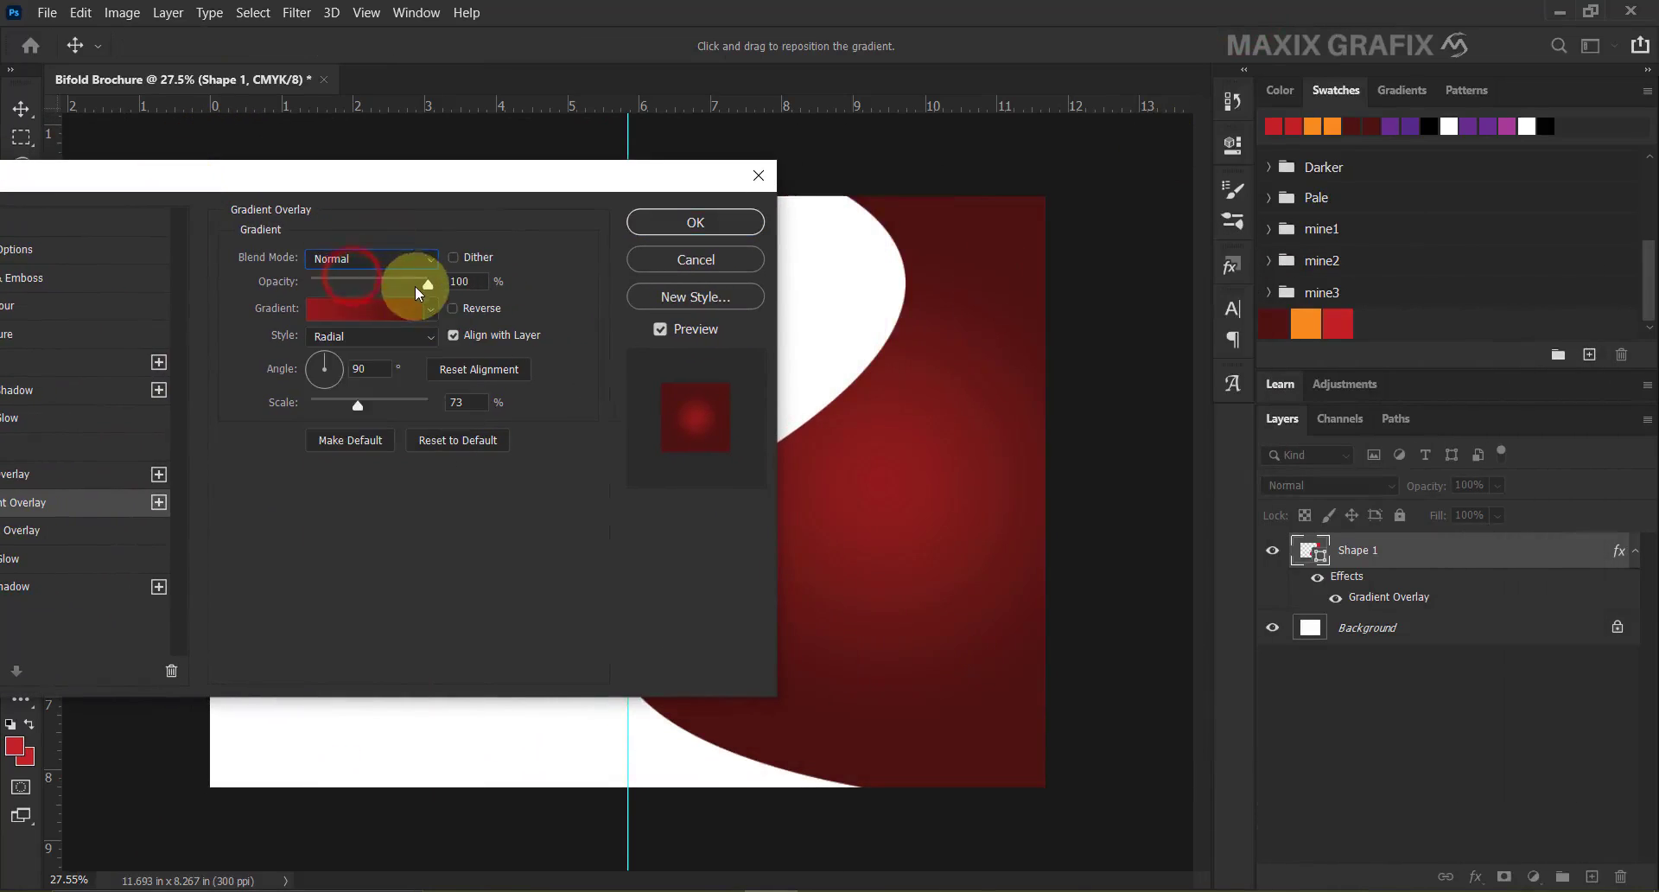
left_click(400, 309)
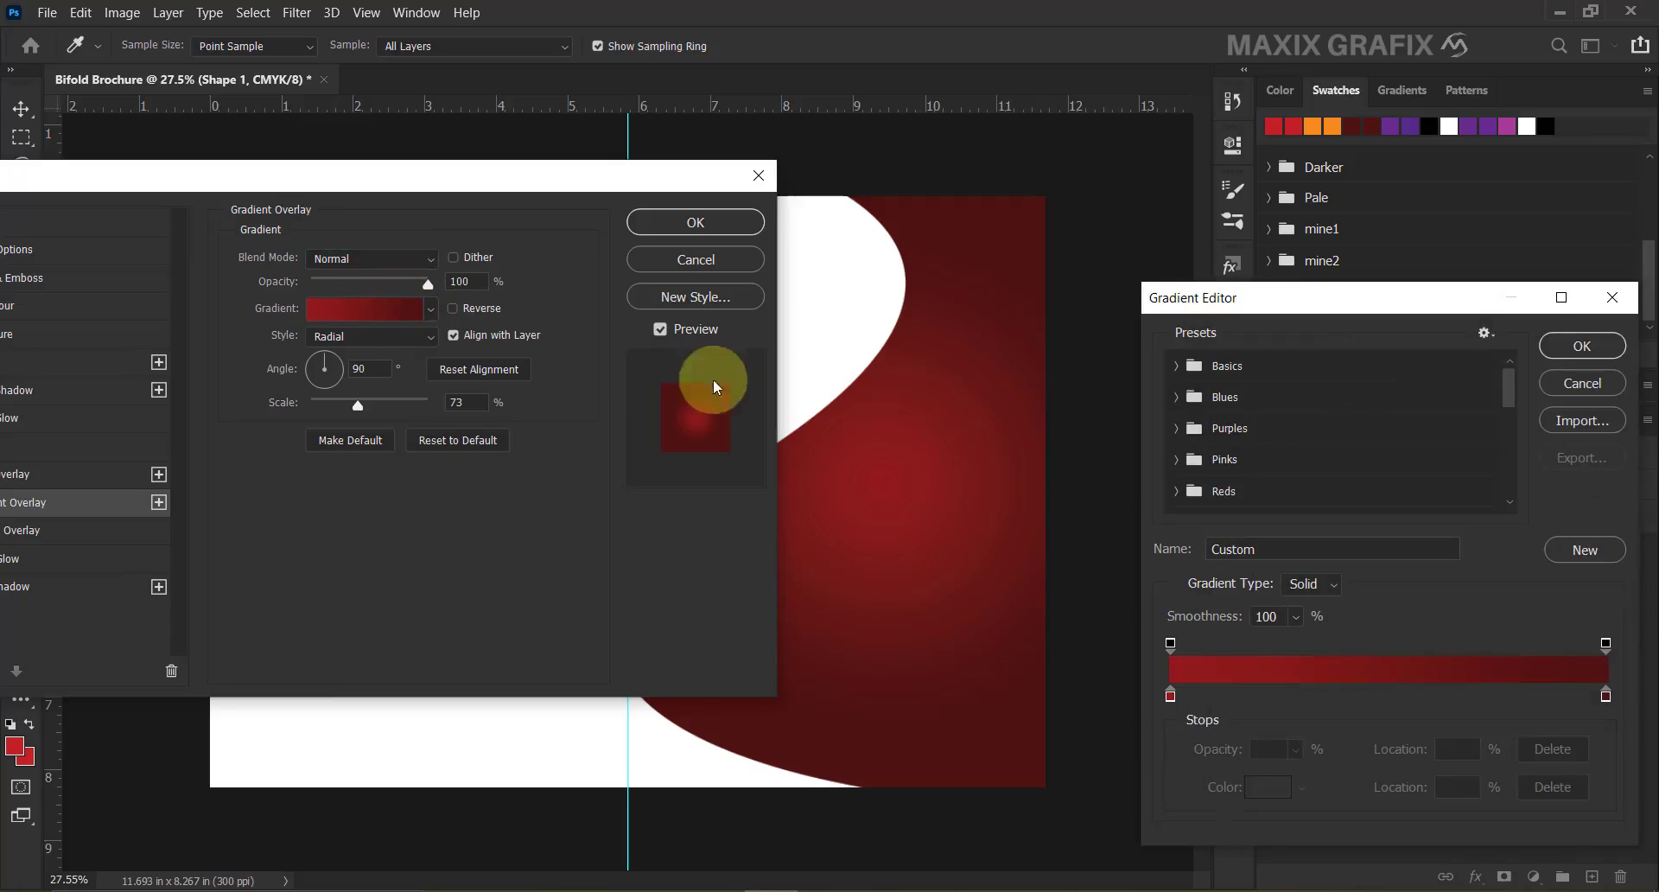
left_click_drag(1508, 389, 1511, 478)
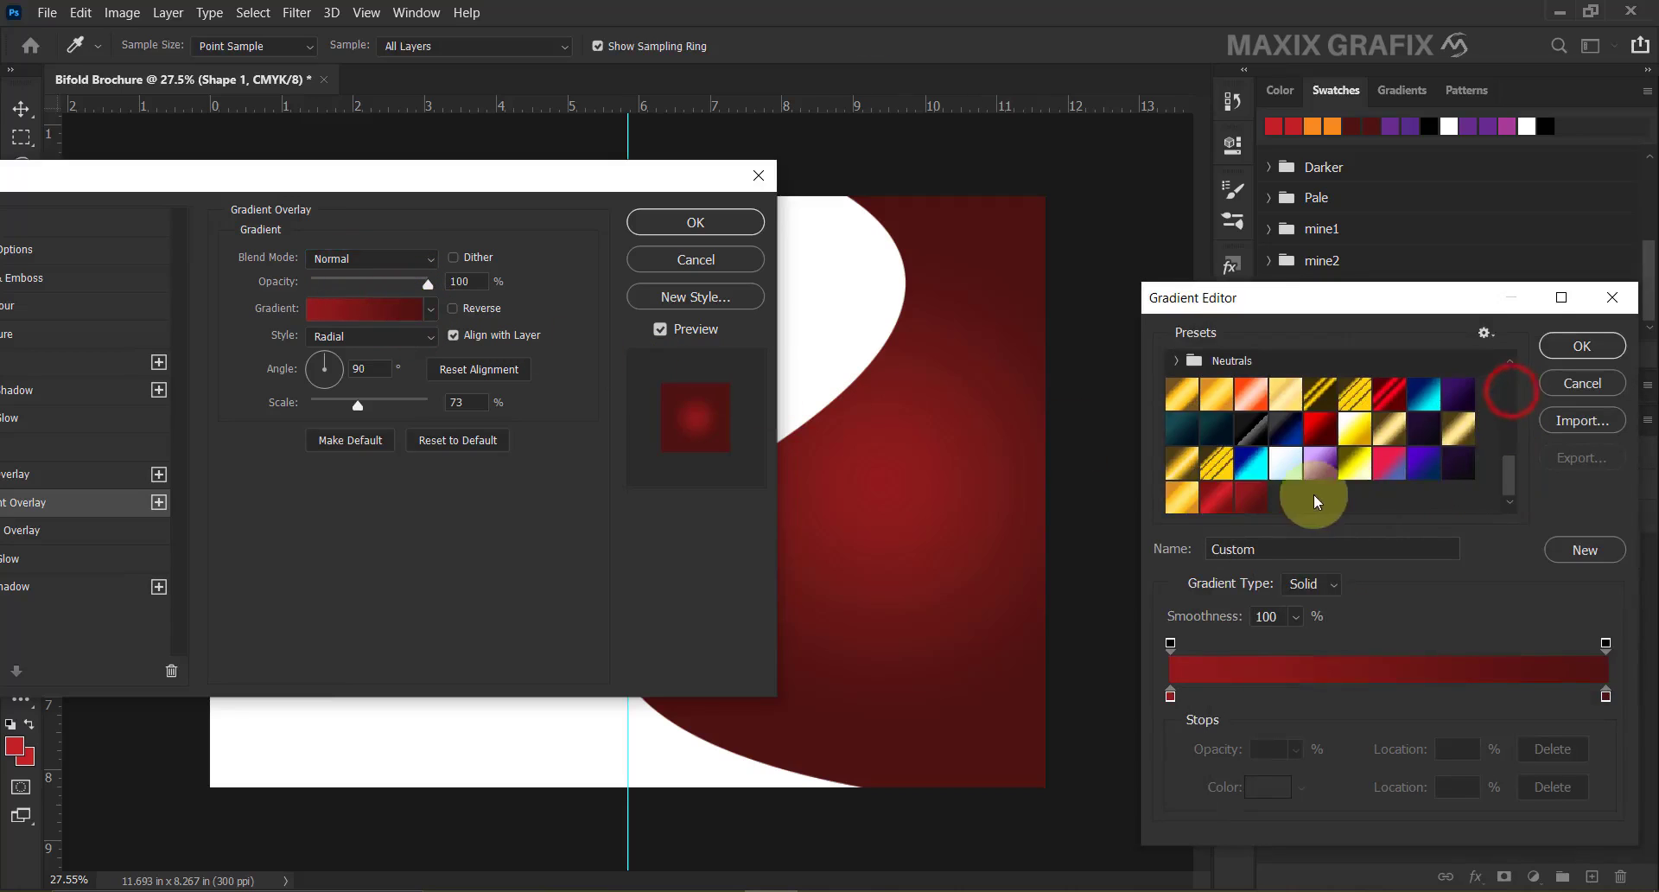
left_click(1250, 508)
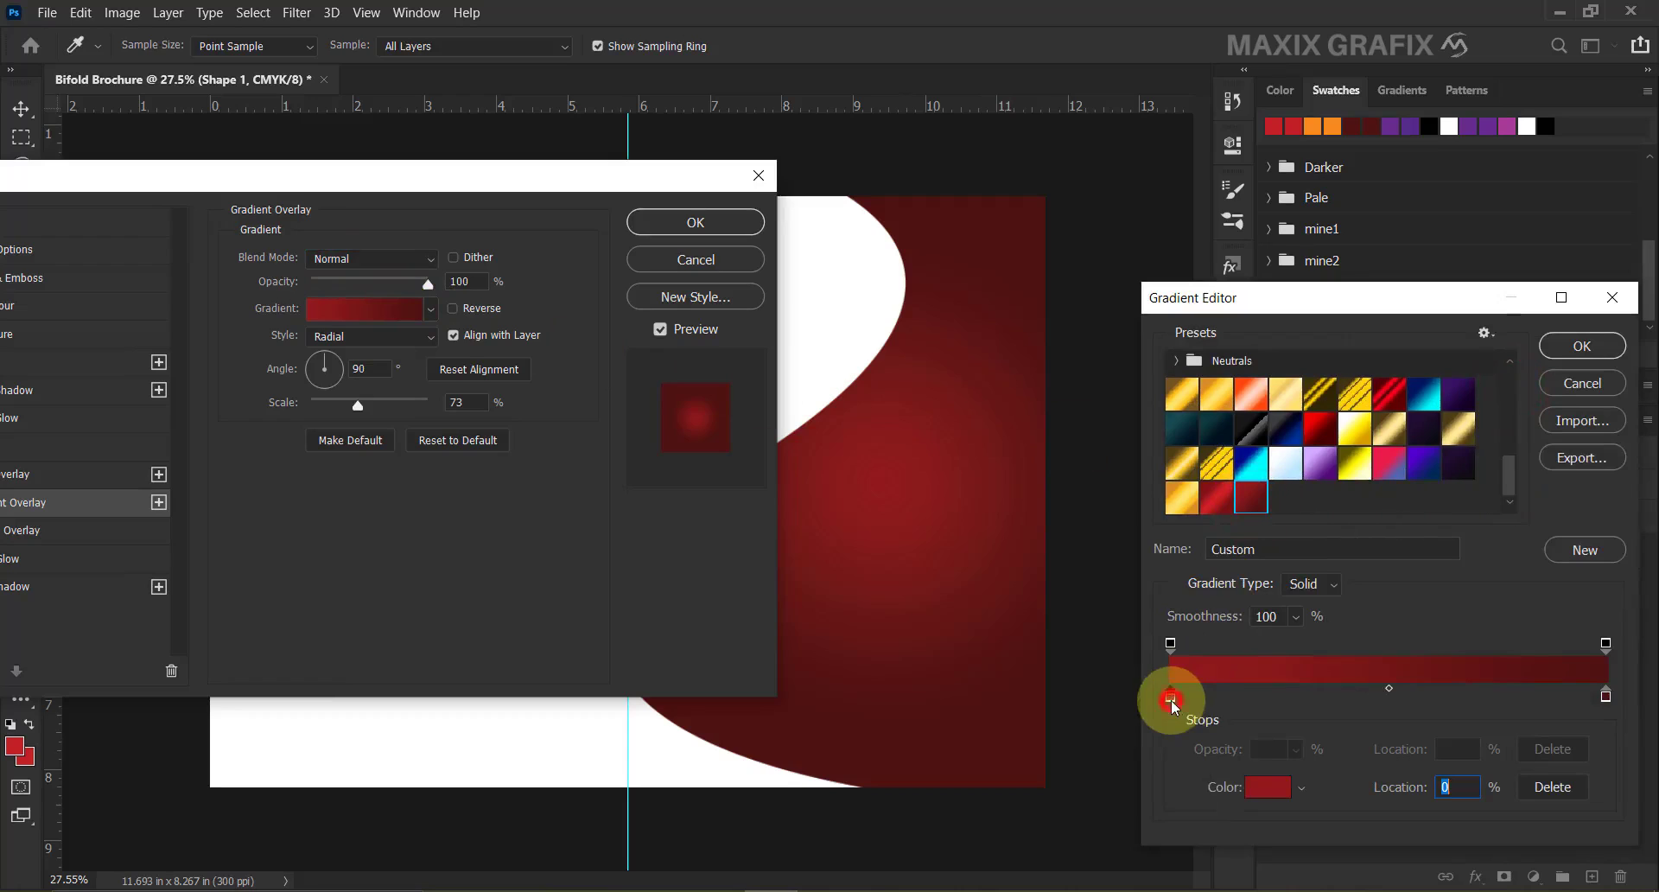
Set the gradient stops to #941a1d and #4e1210 and apply it as Radial at 73% scale.
left_click(1268, 787)
left_click_drag(1490, 834, 1432, 831)
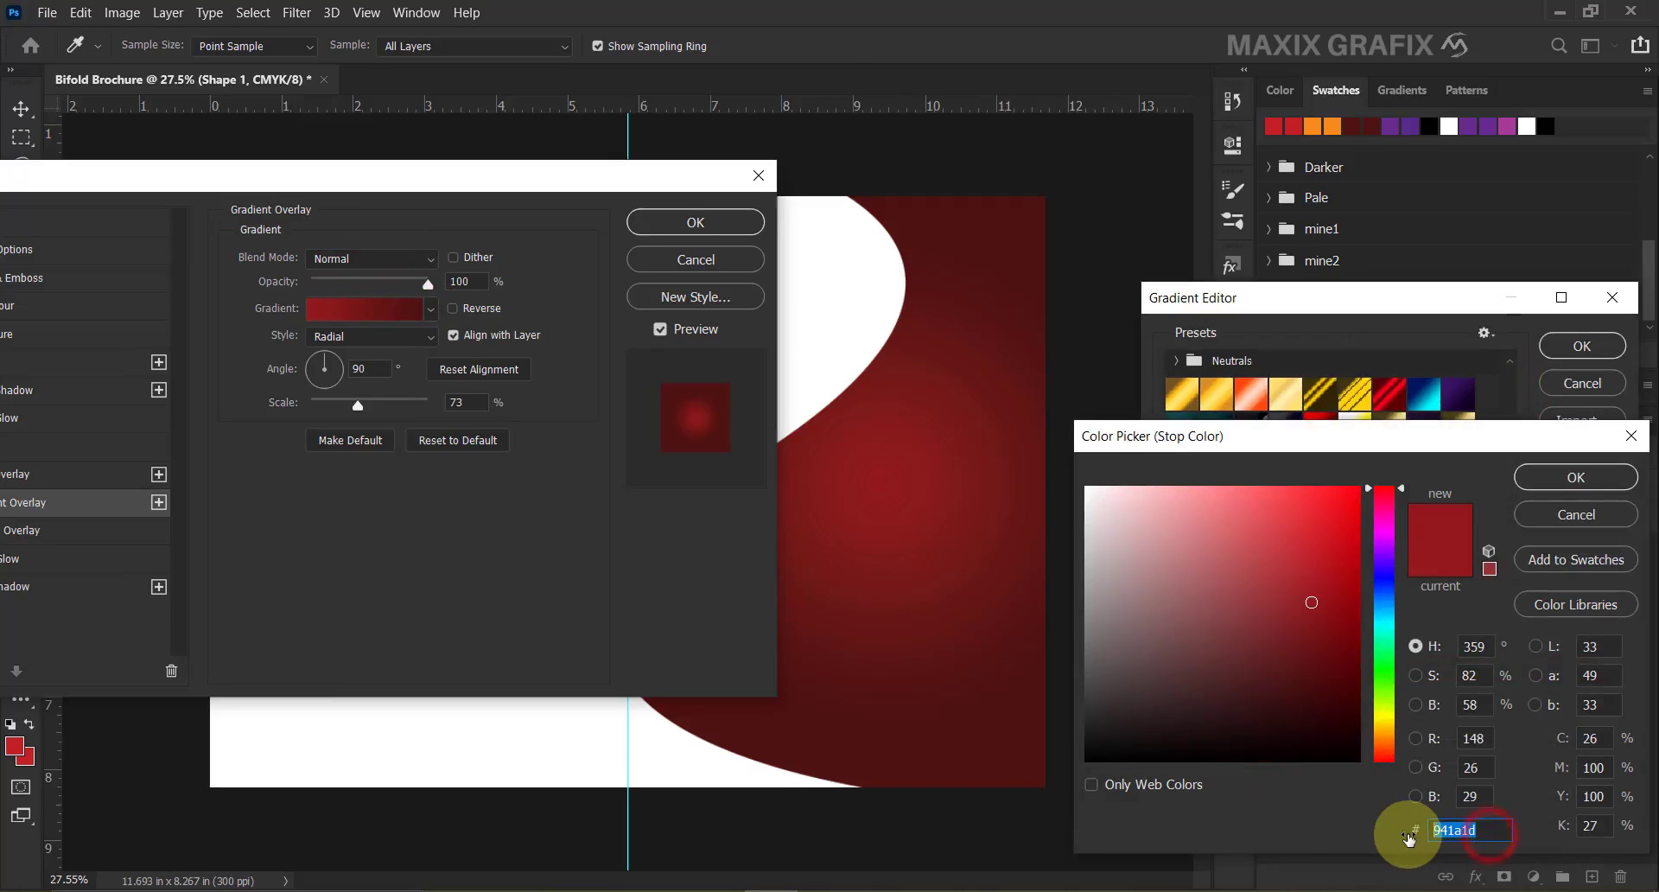
left_click(1570, 478)
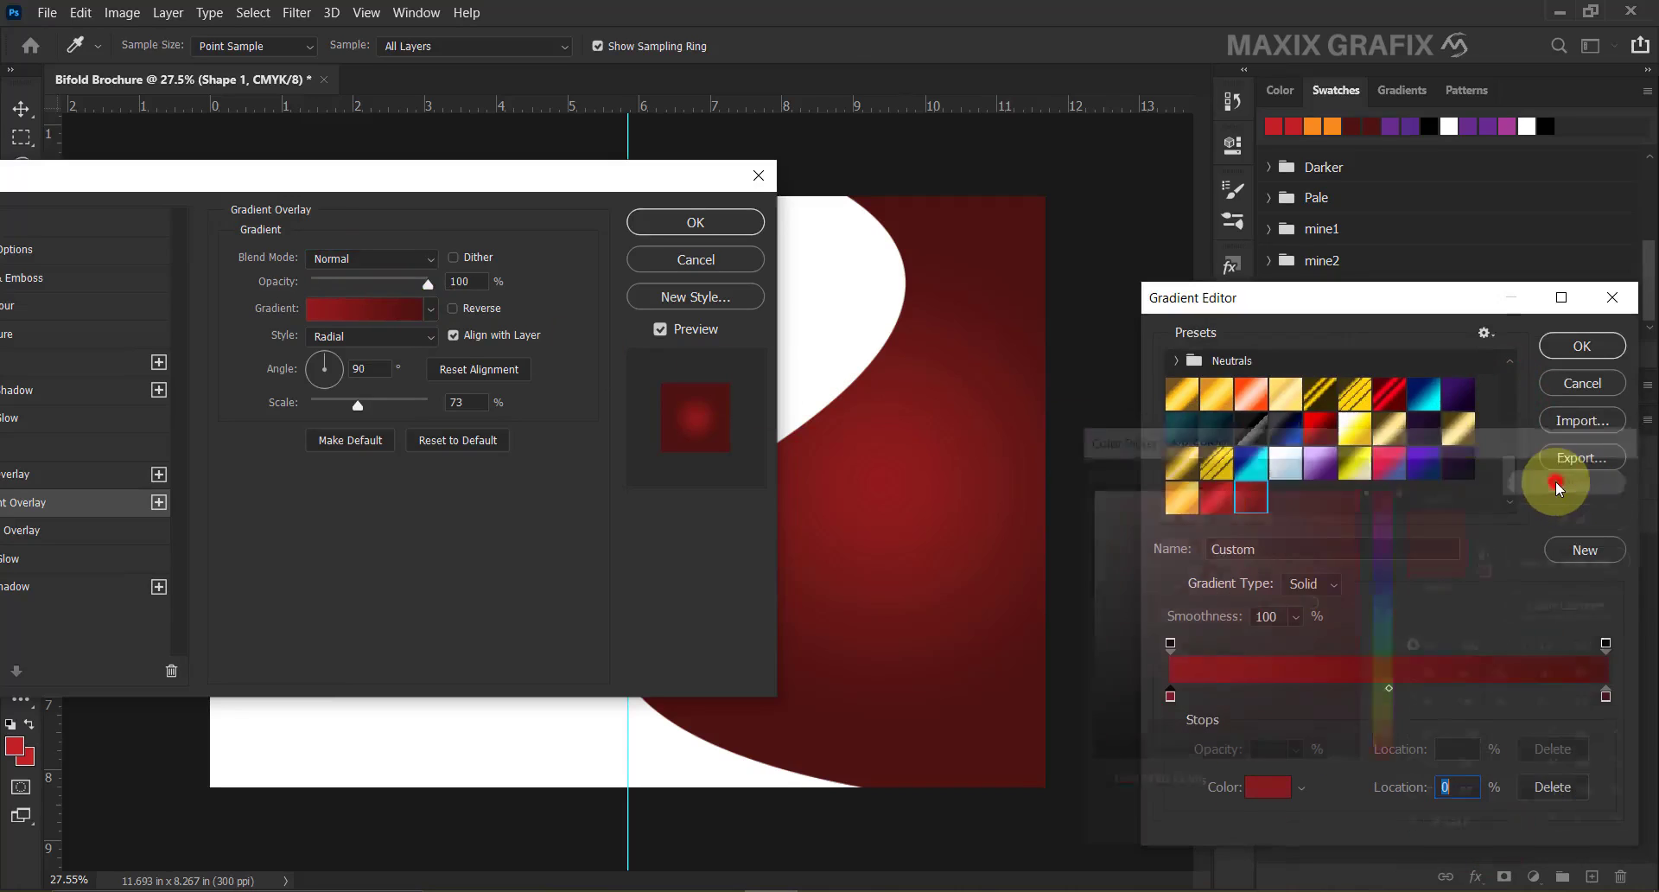
left_click(1606, 695)
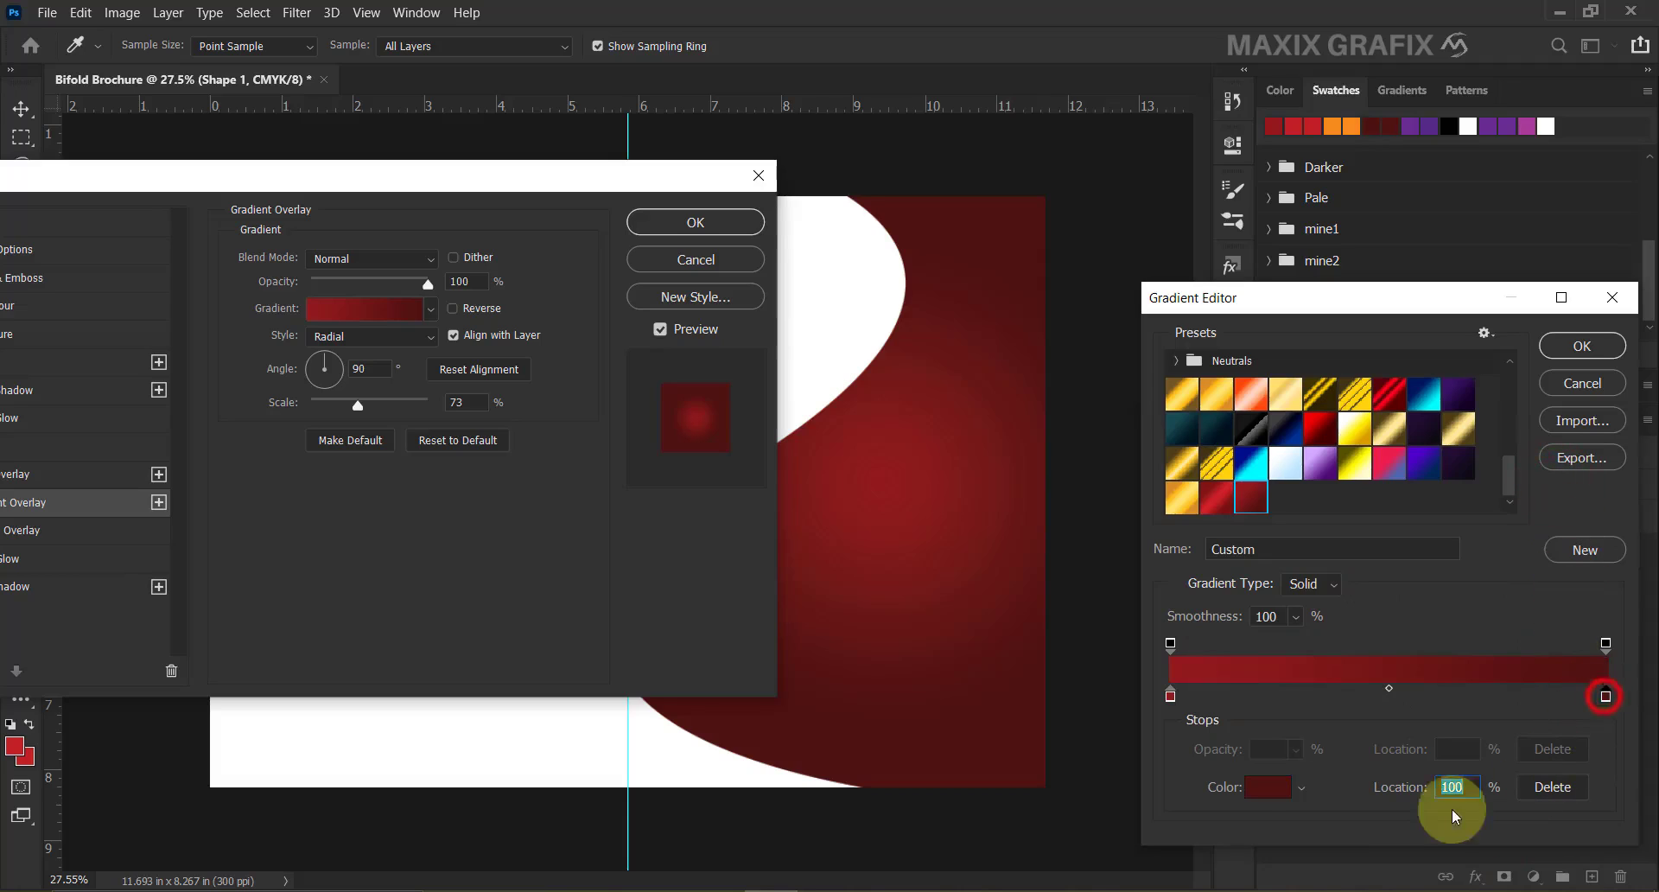
left_click(1275, 785)
left_click(1473, 832)
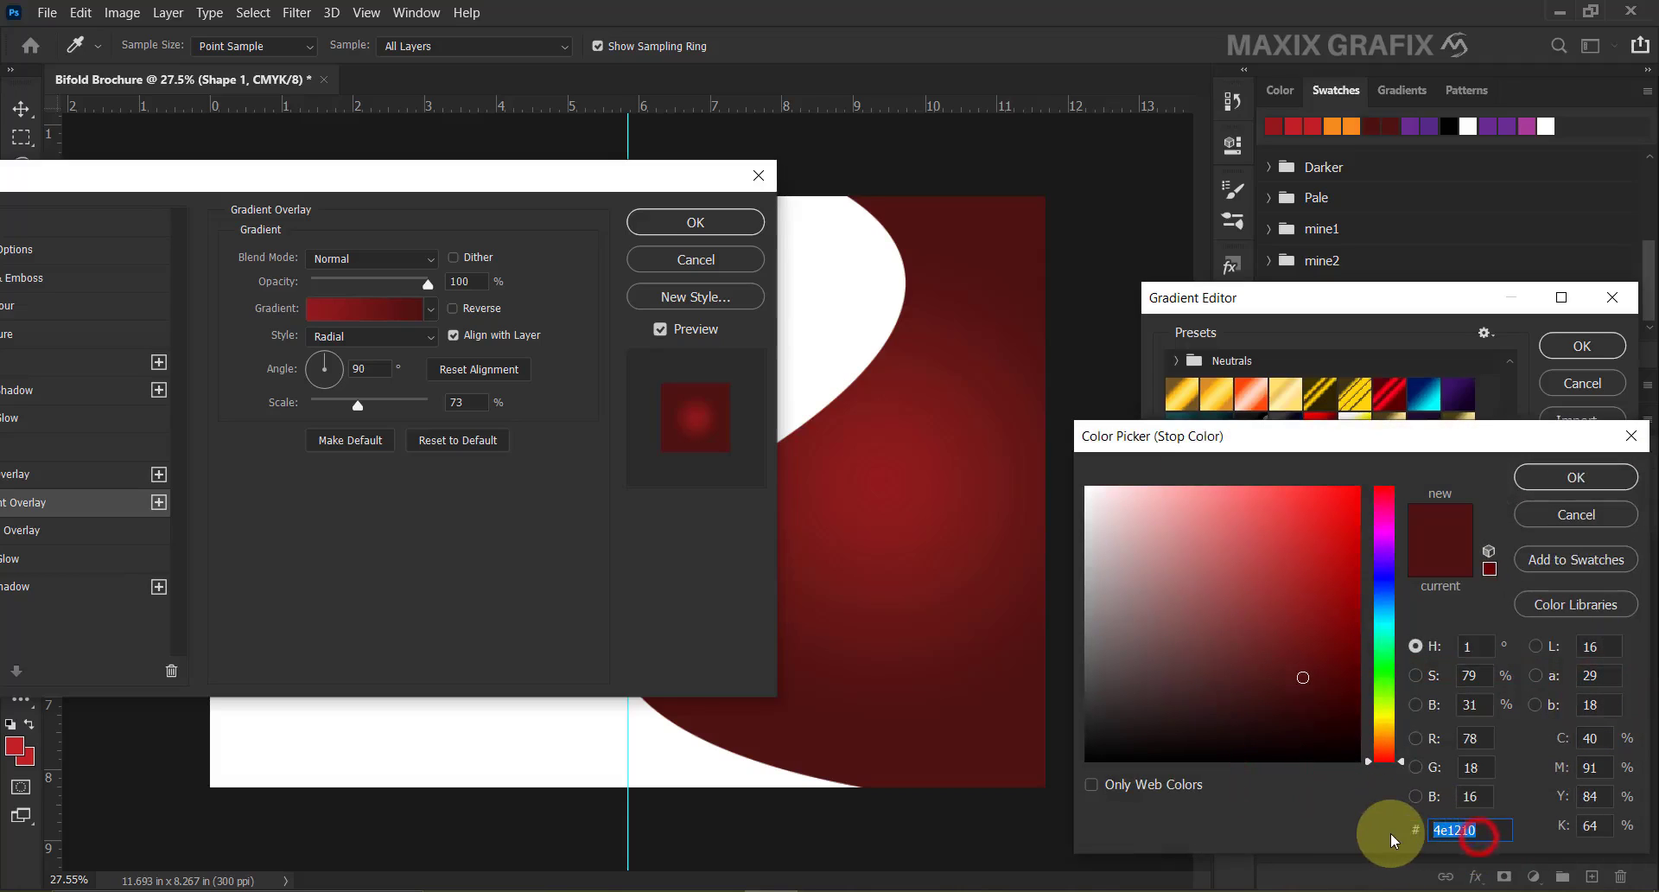
left_click(1568, 480)
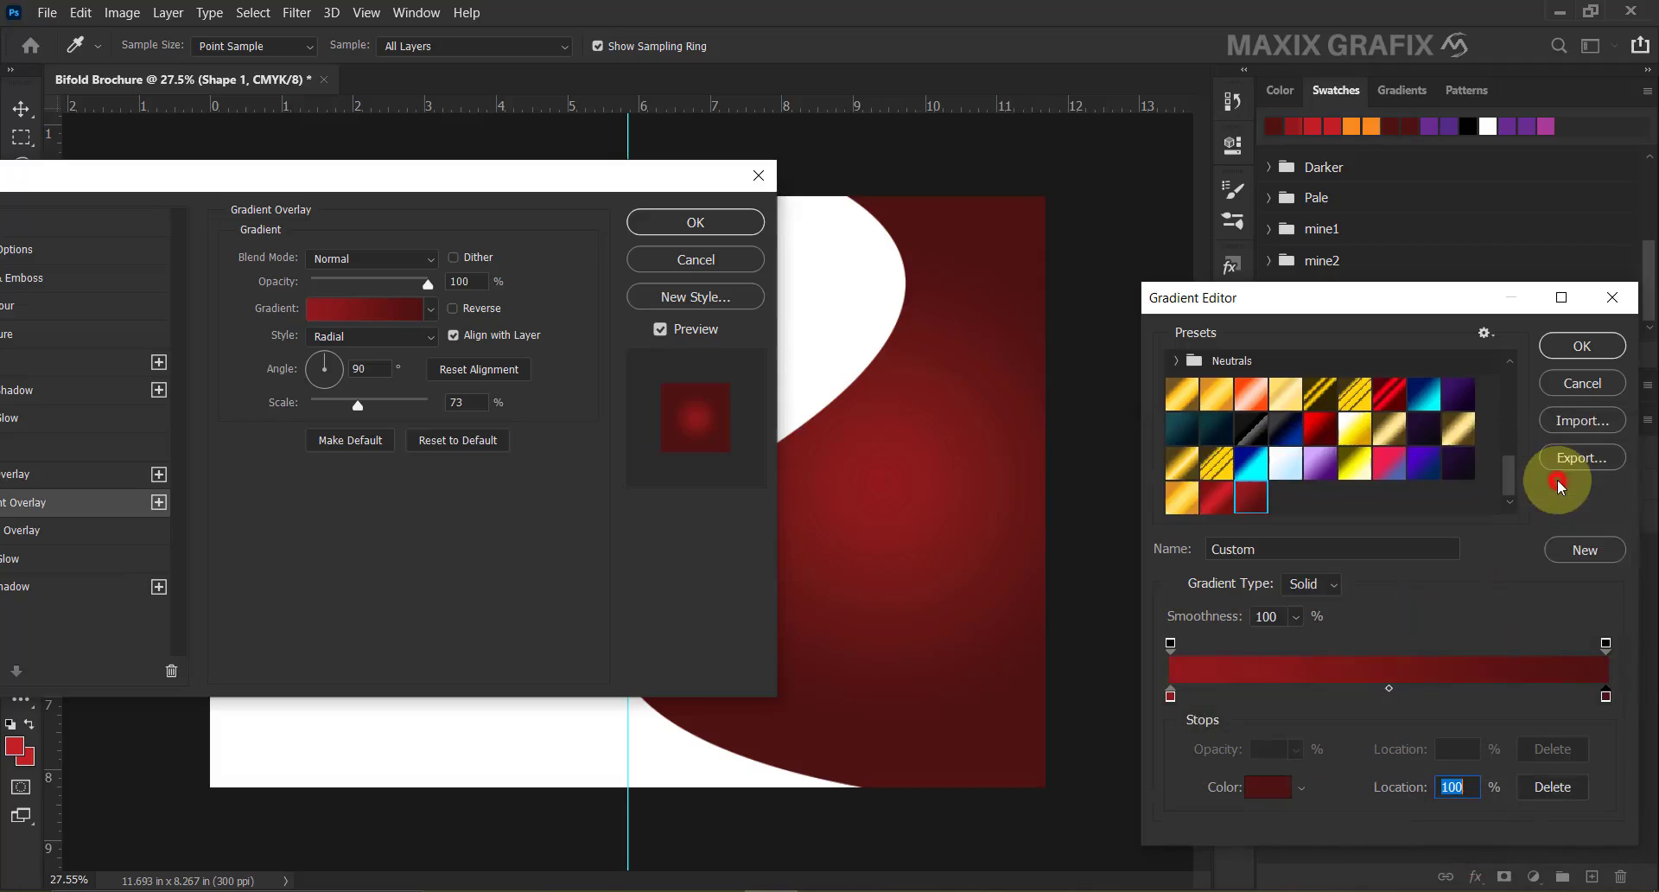
left_click(1582, 346)
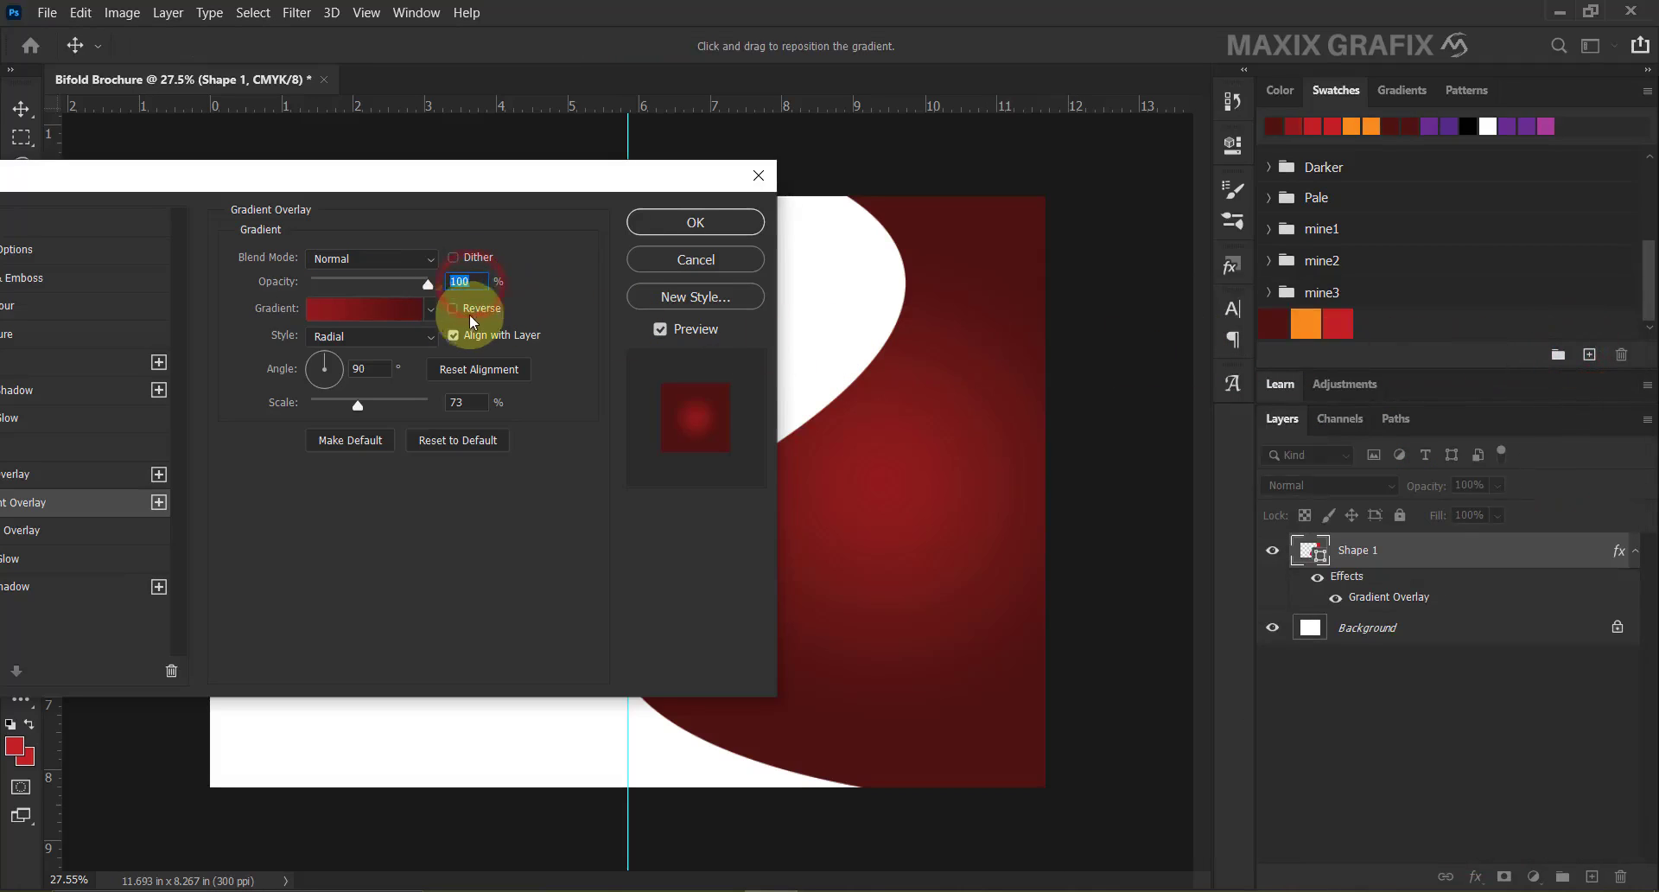
left_click(427, 337)
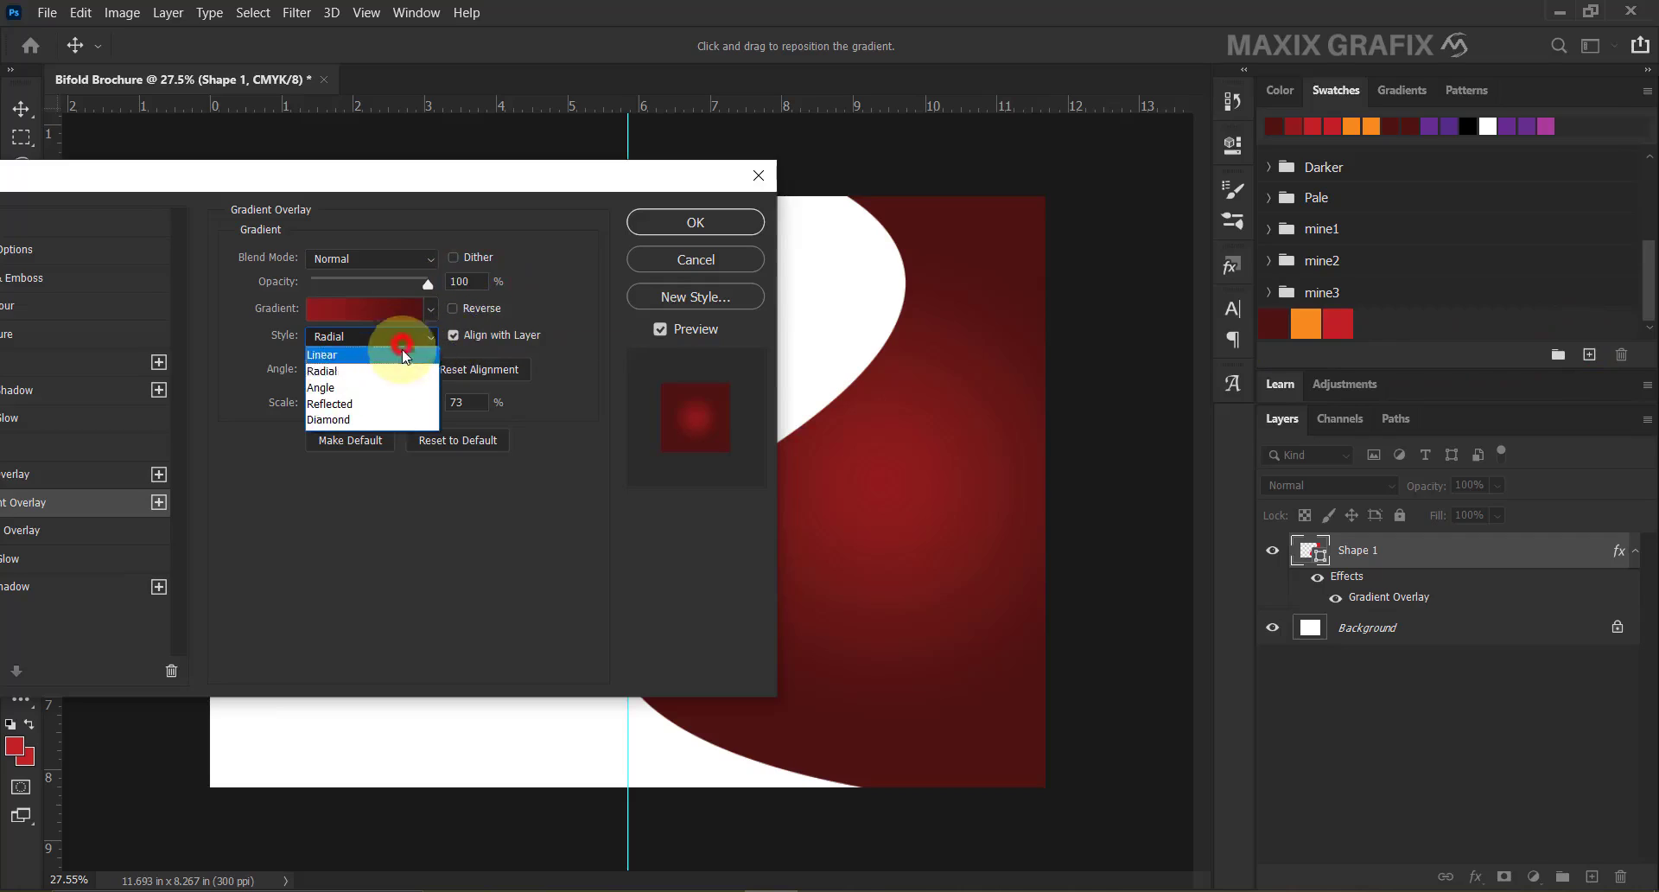
left_click(354, 372)
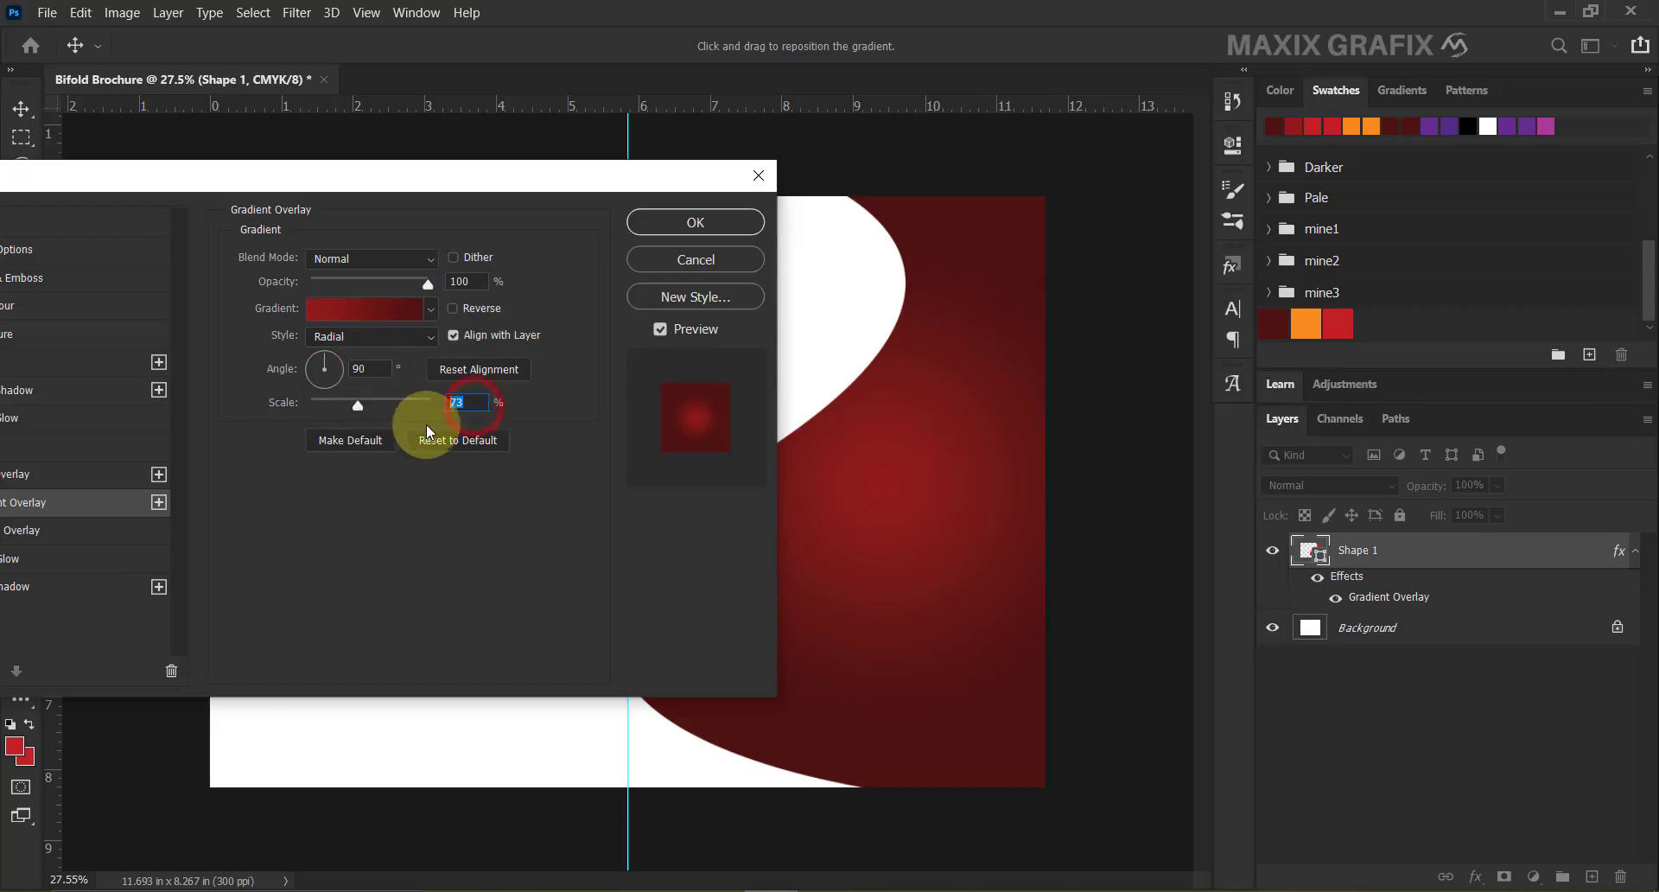
left_click(702, 223)
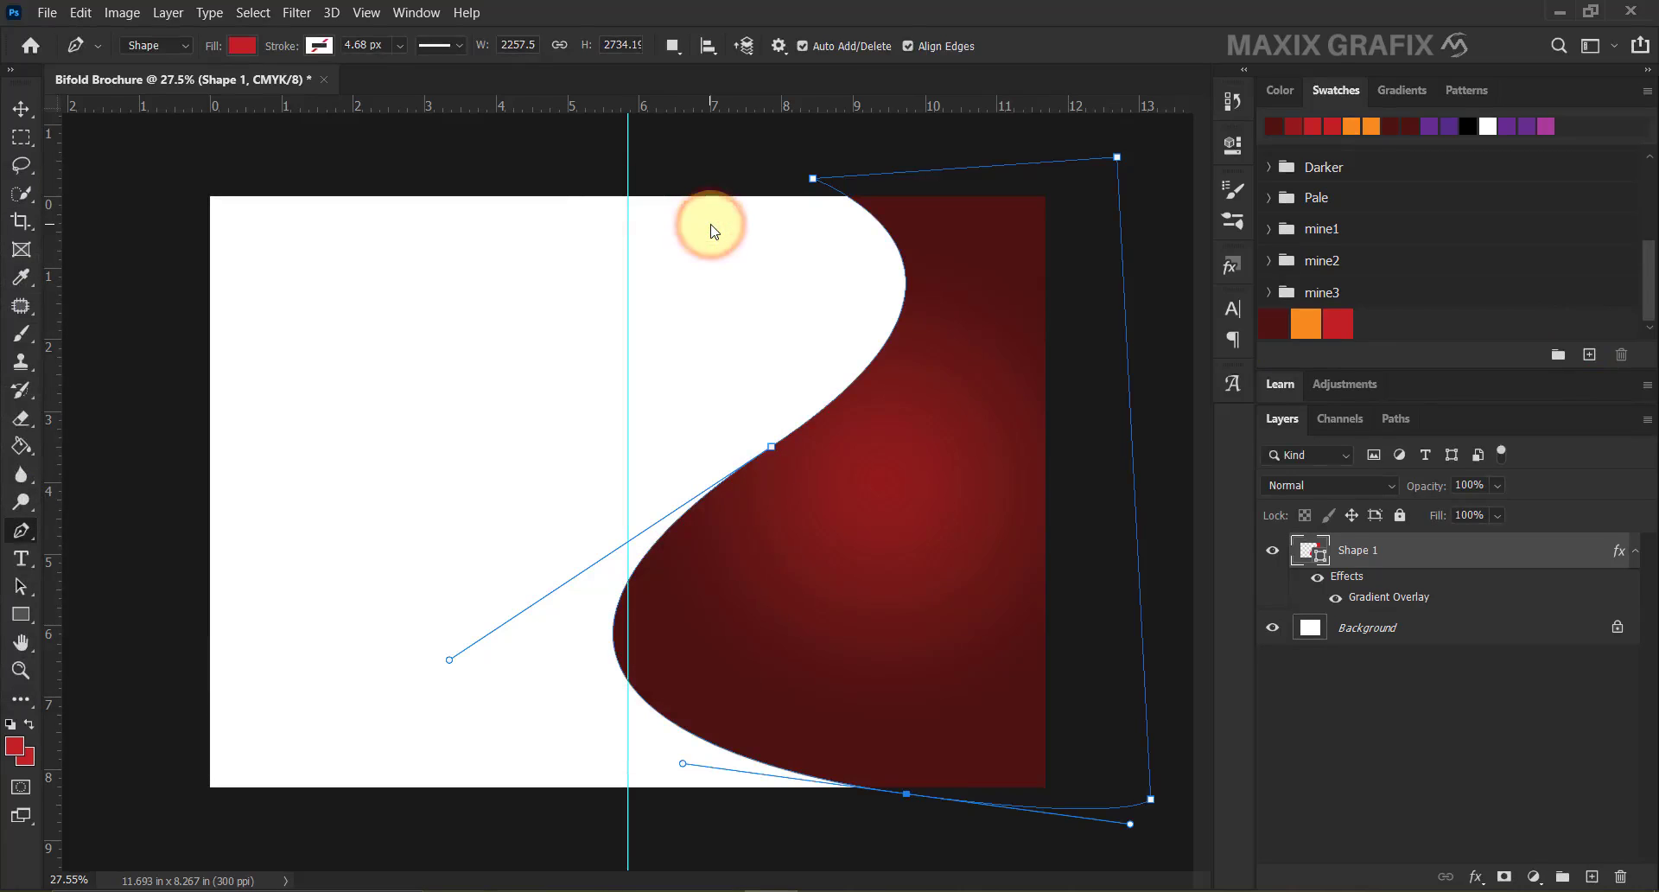
Draw a second S-curved red shape and move its Shape 2 layer beneath Shape 1.
left_click(1635, 551)
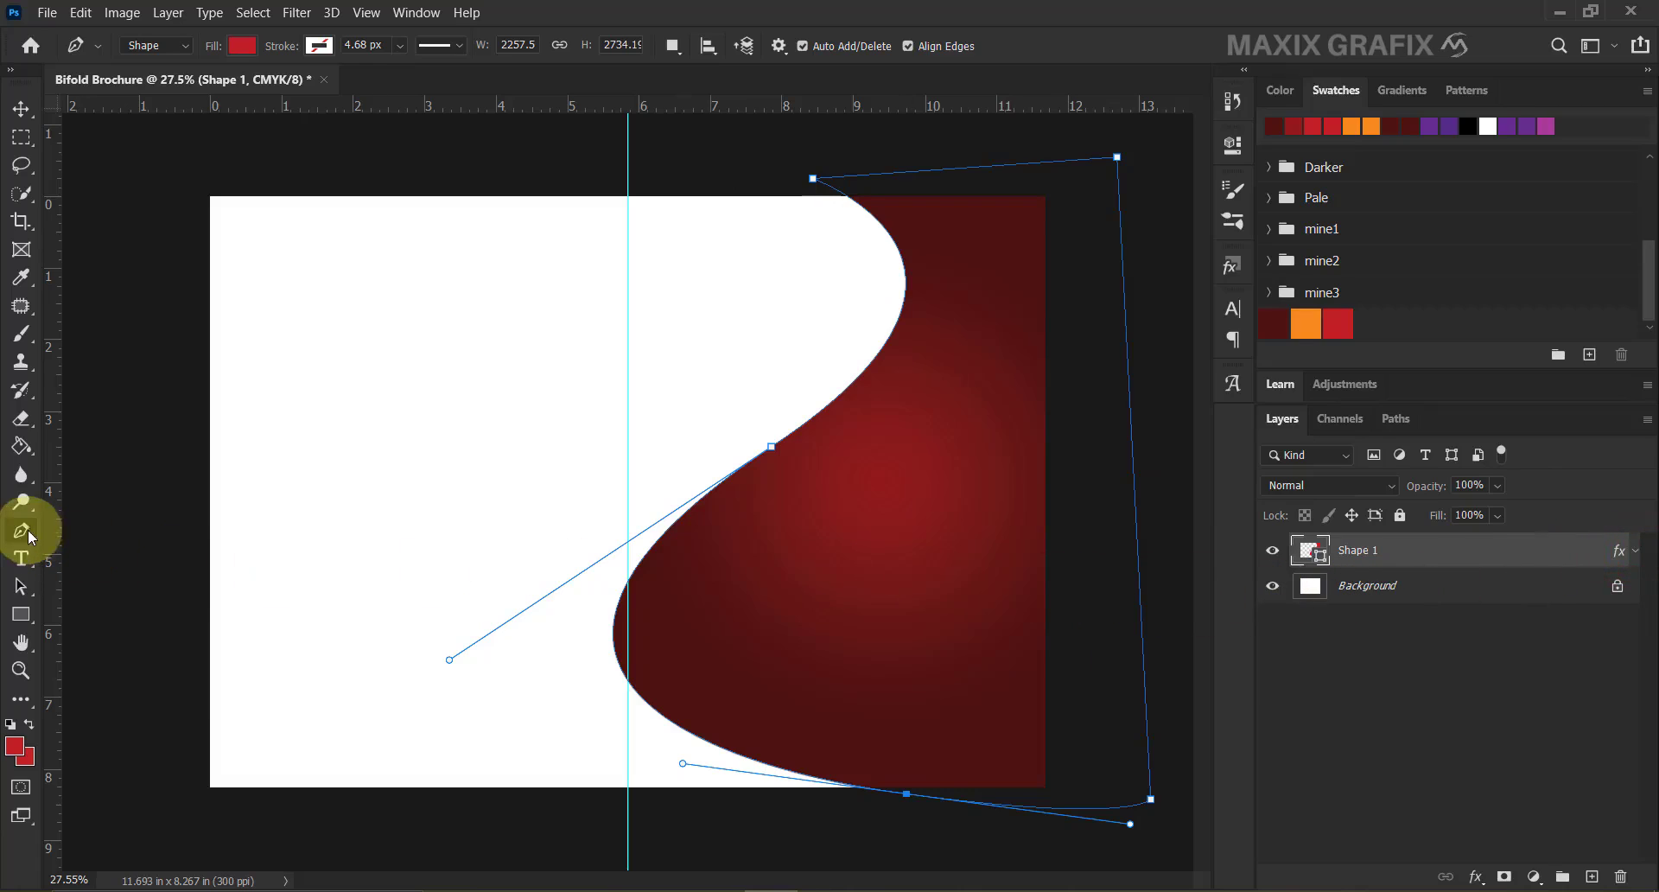
left_click(726, 187)
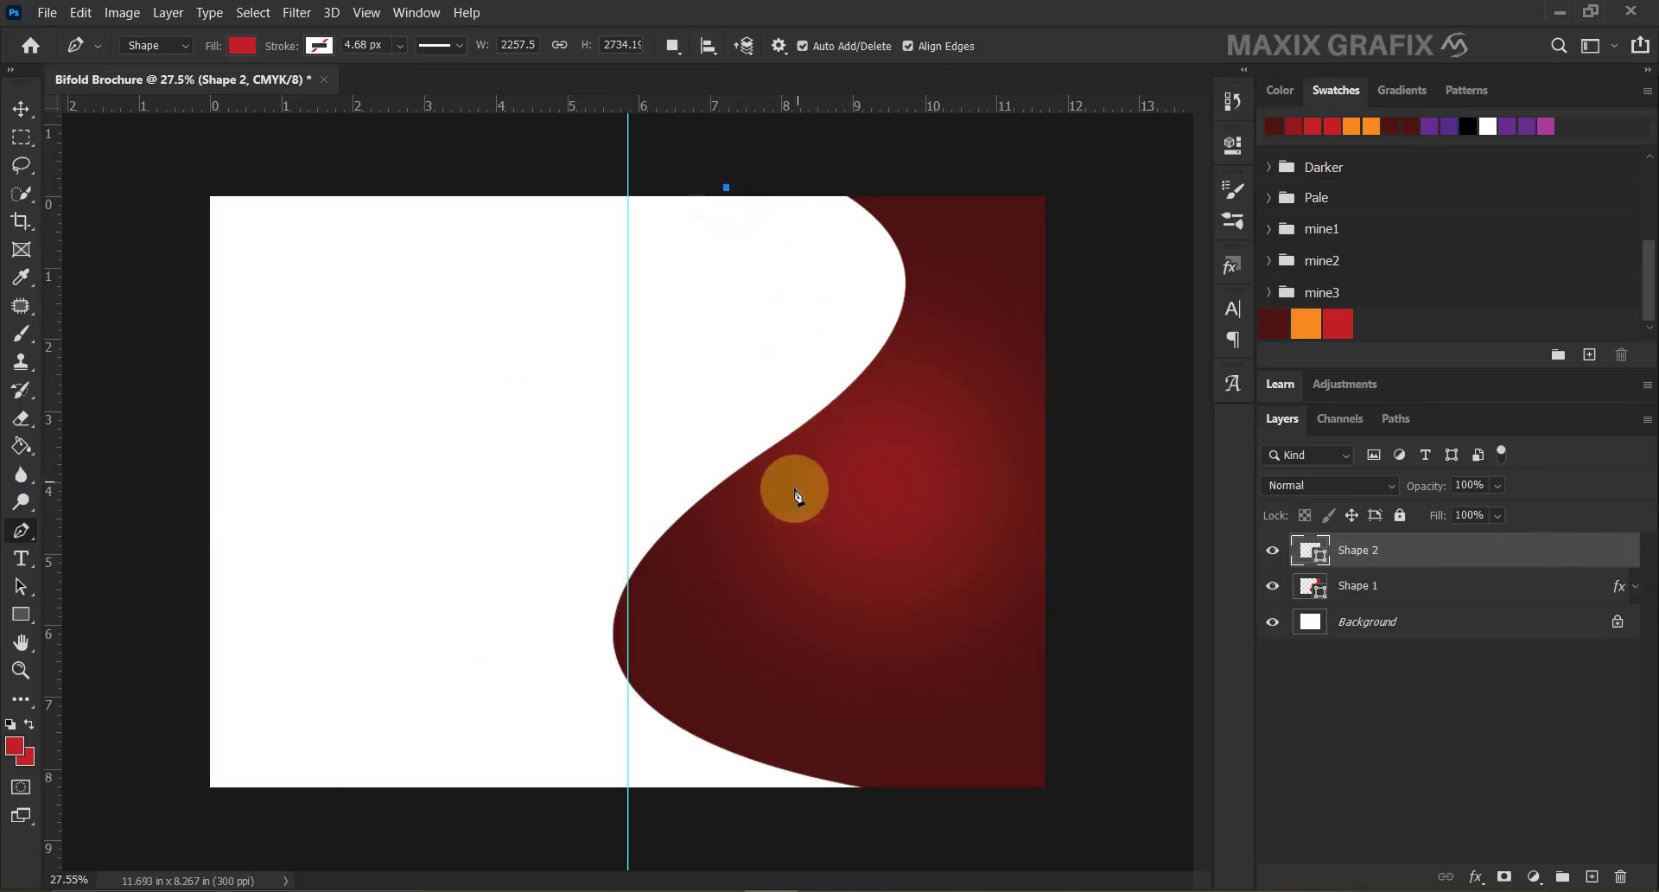
left_click_drag(762, 540, 434, 684)
scroll(907, 826, "down", 1)
left_click_drag(834, 775, 927, 769)
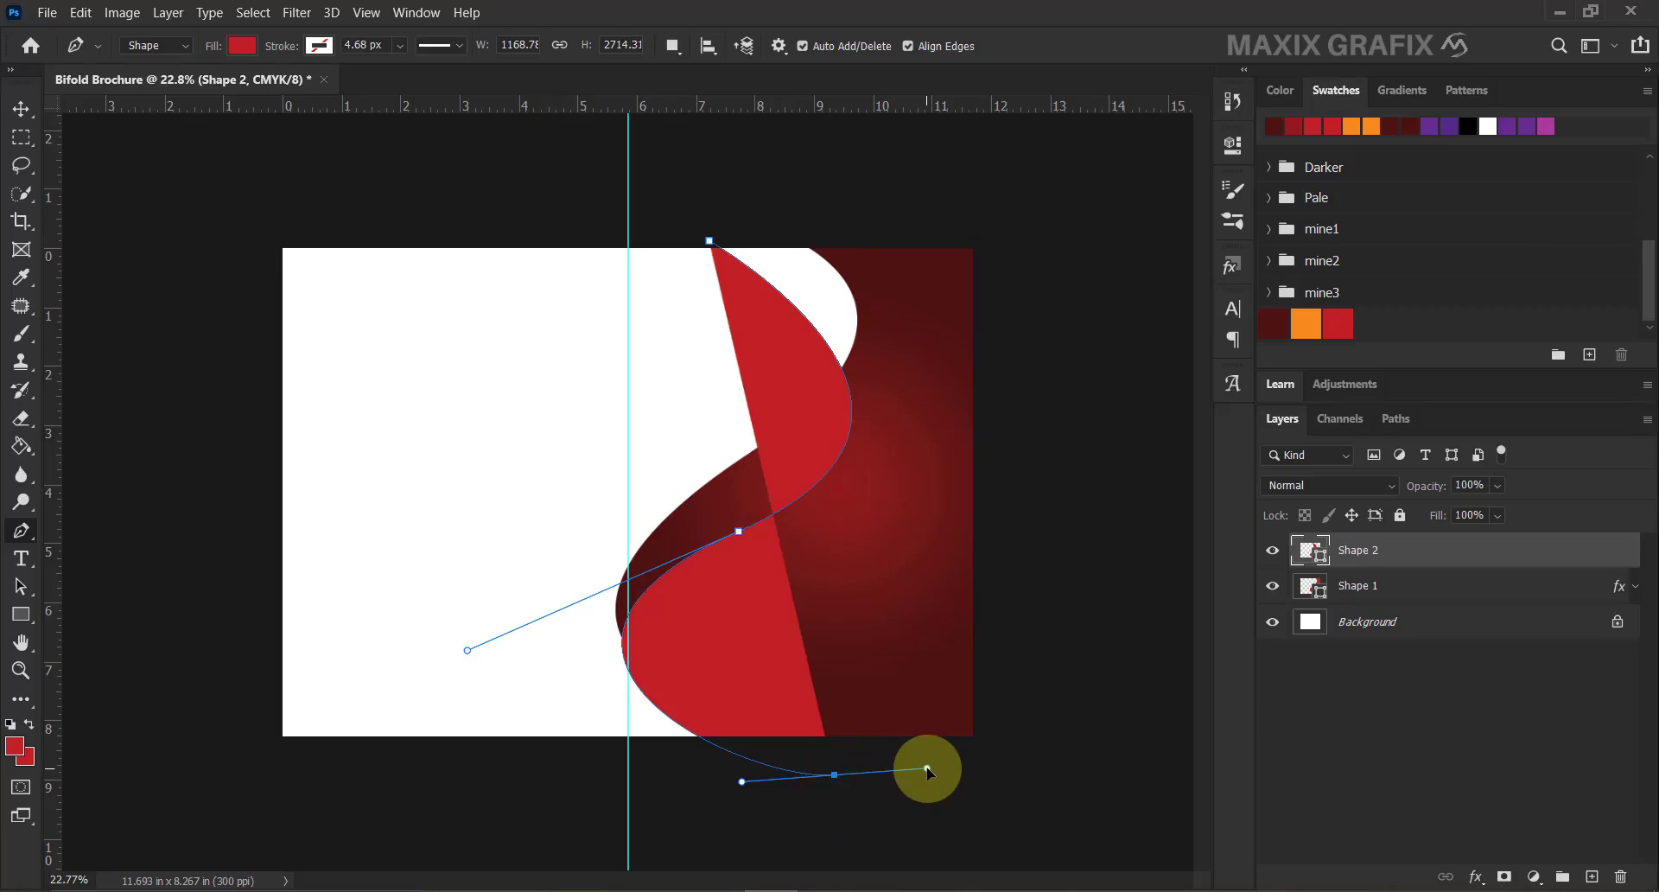
left_click(1046, 737)
left_click(1056, 215)
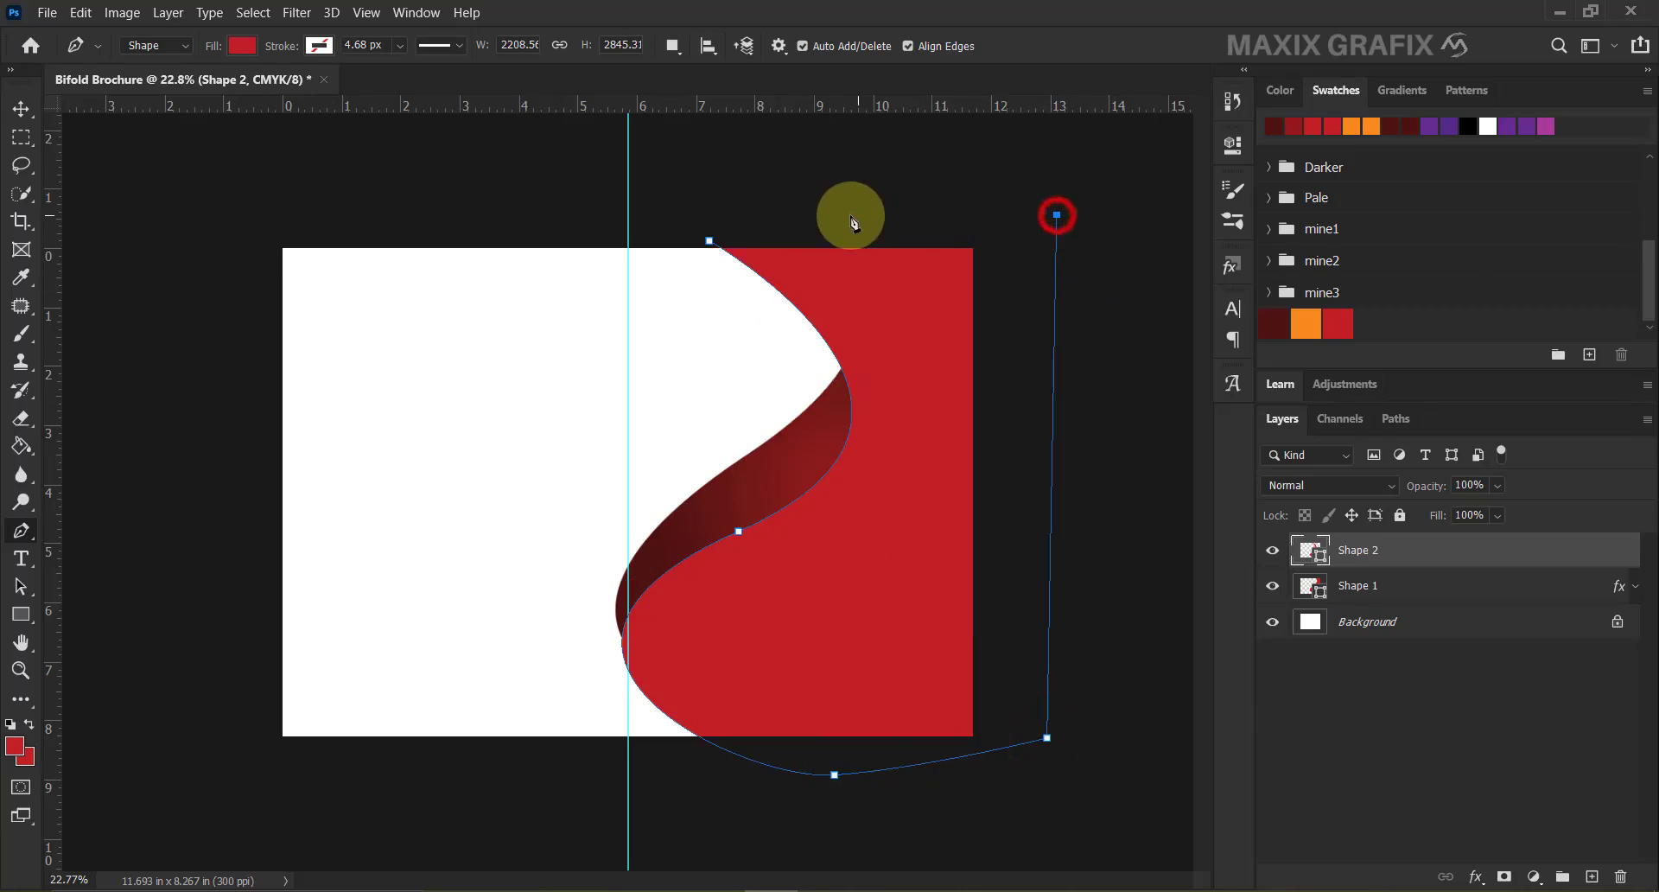
left_click(721, 248)
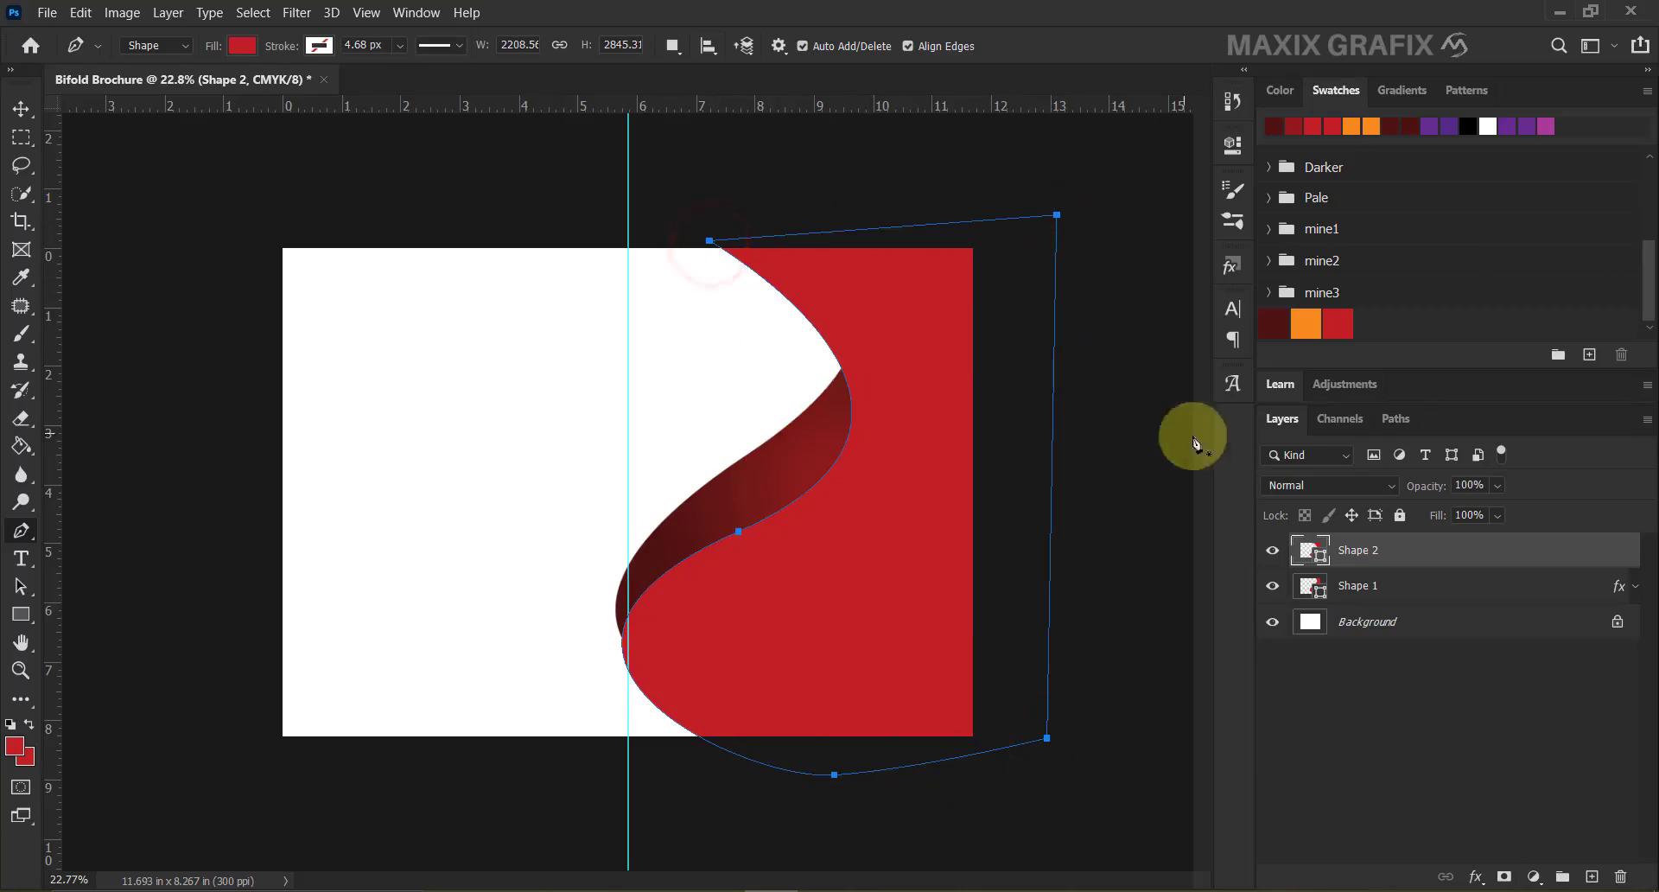
left_click_drag(1400, 563, 1398, 605)
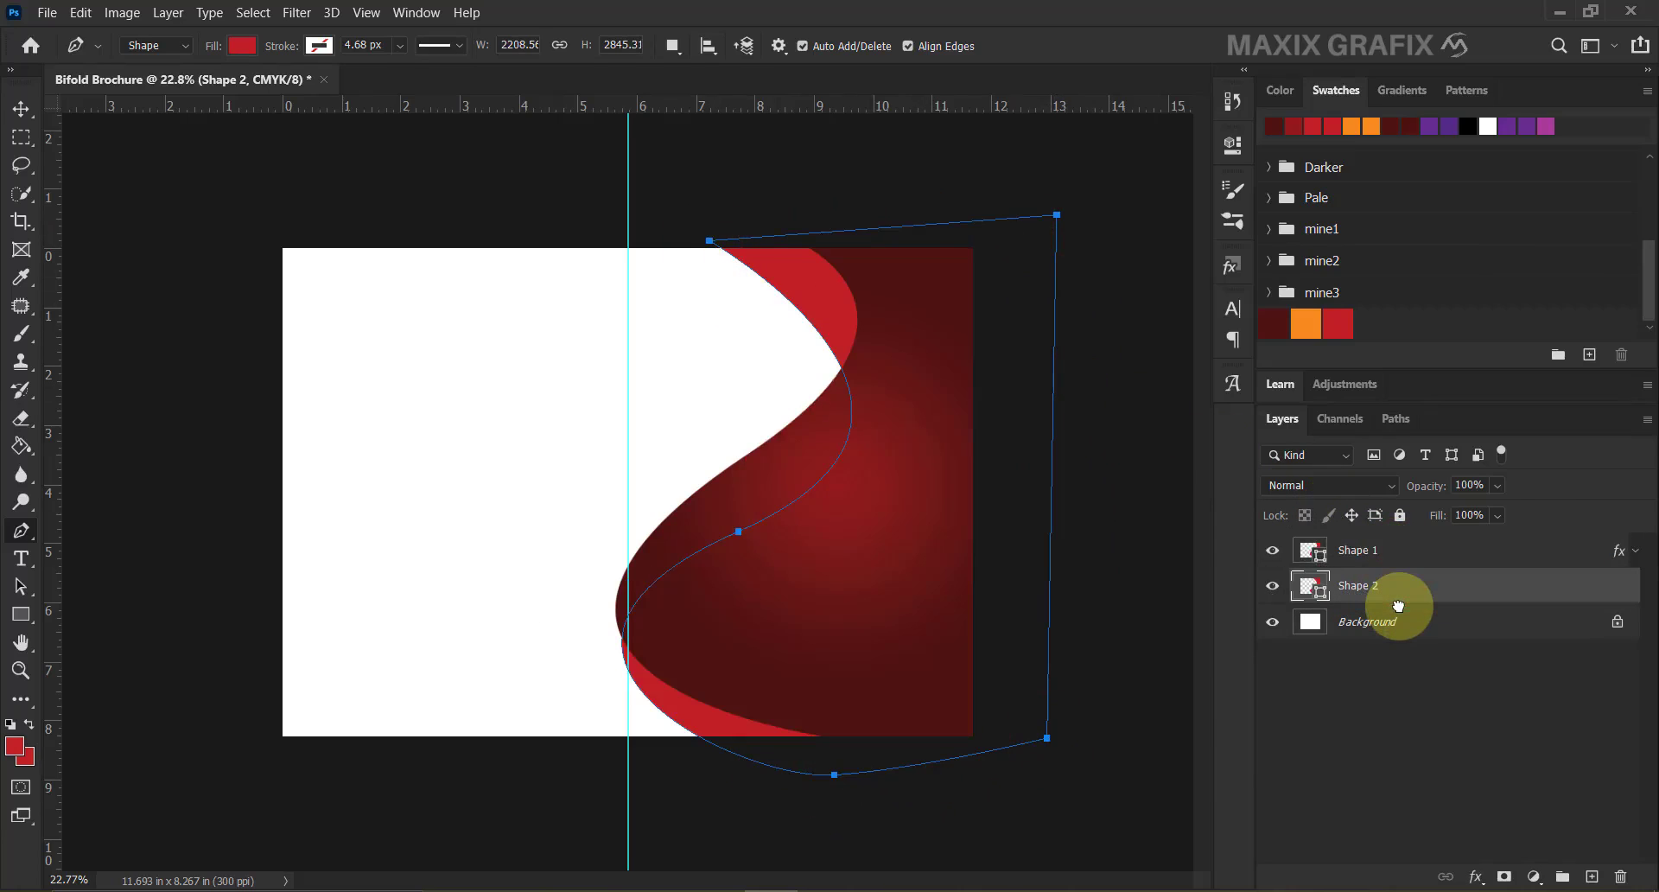
Fill Shape 2 with orange #f68a1f and pull its bottom anchor to widen the orange band.
left_click(1305, 325)
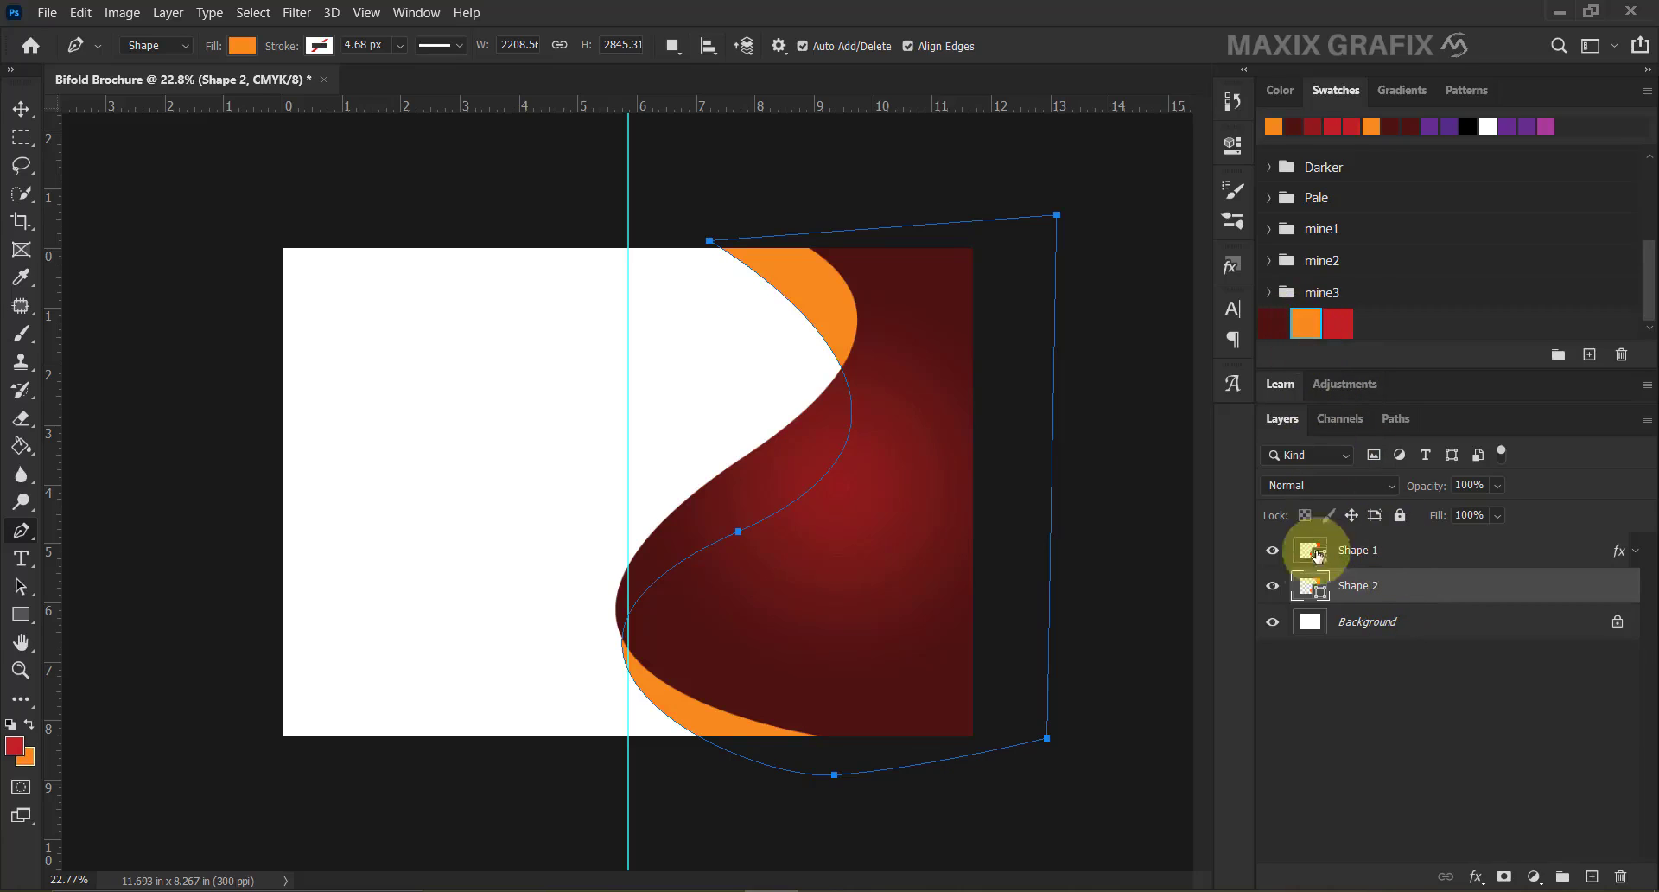
double_click(1319, 597)
double_click(1478, 829)
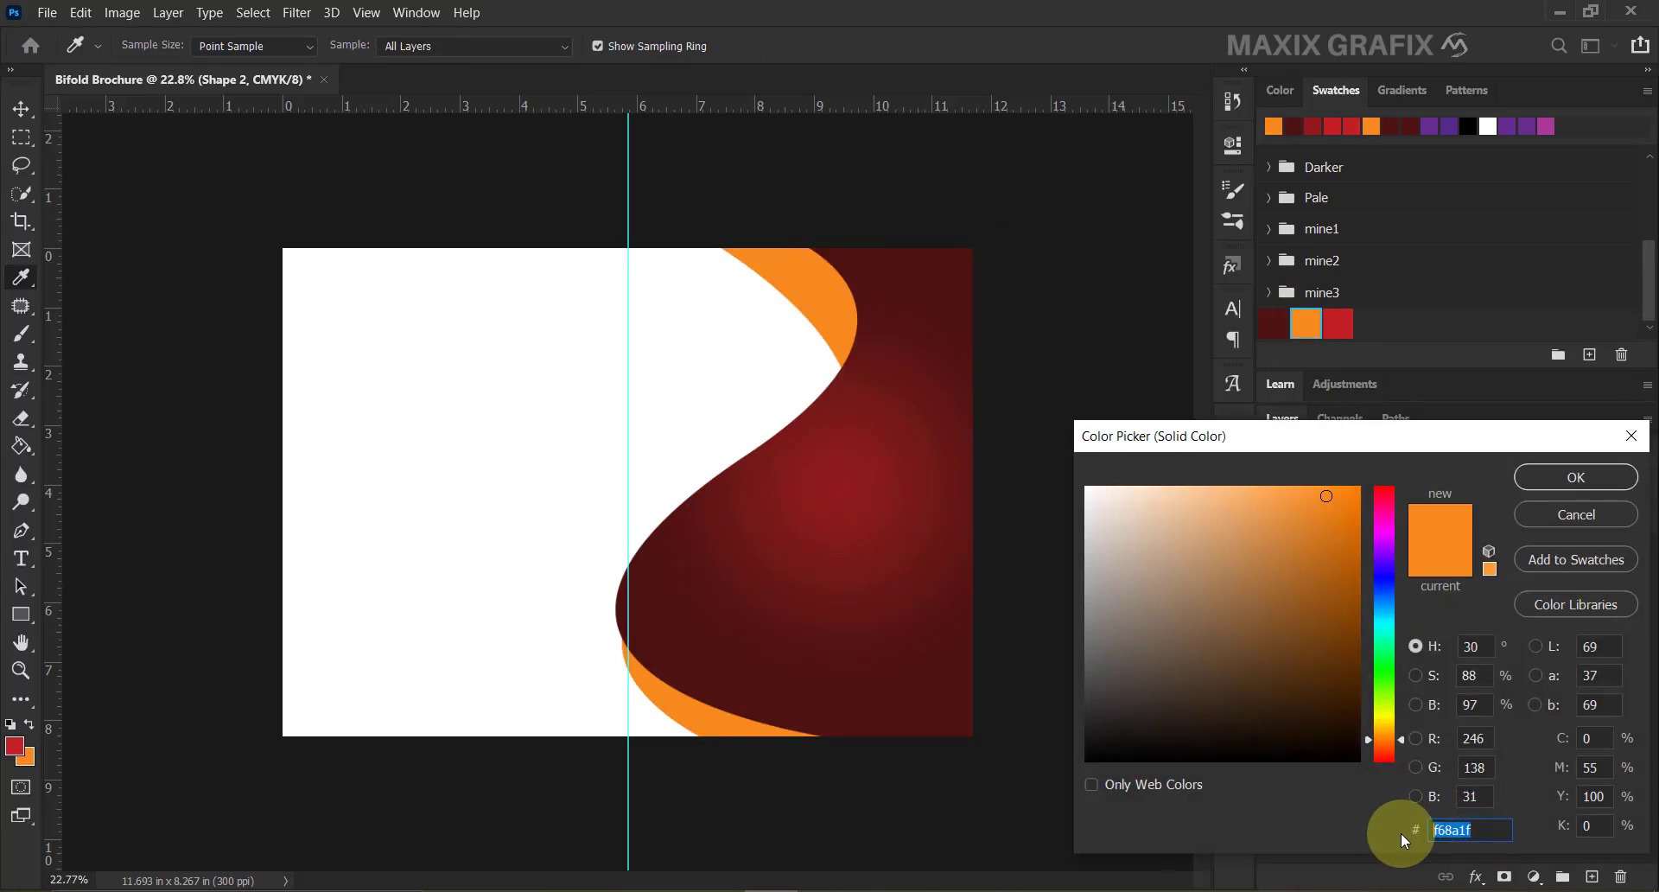
left_click(1537, 483)
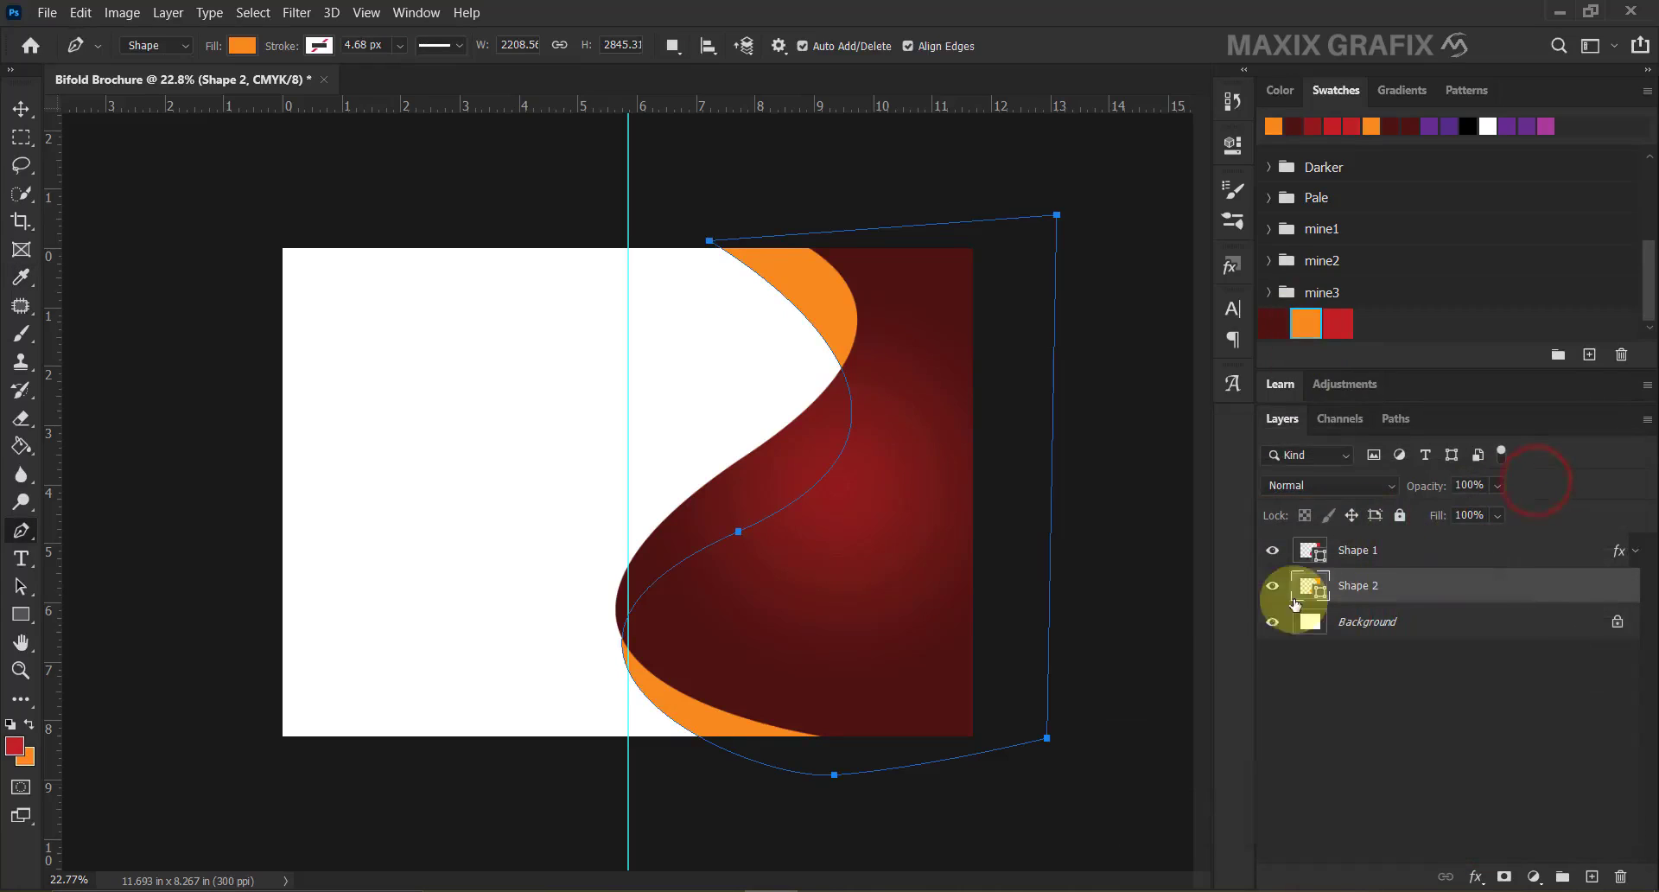
left_click(837, 775, "ctrl")
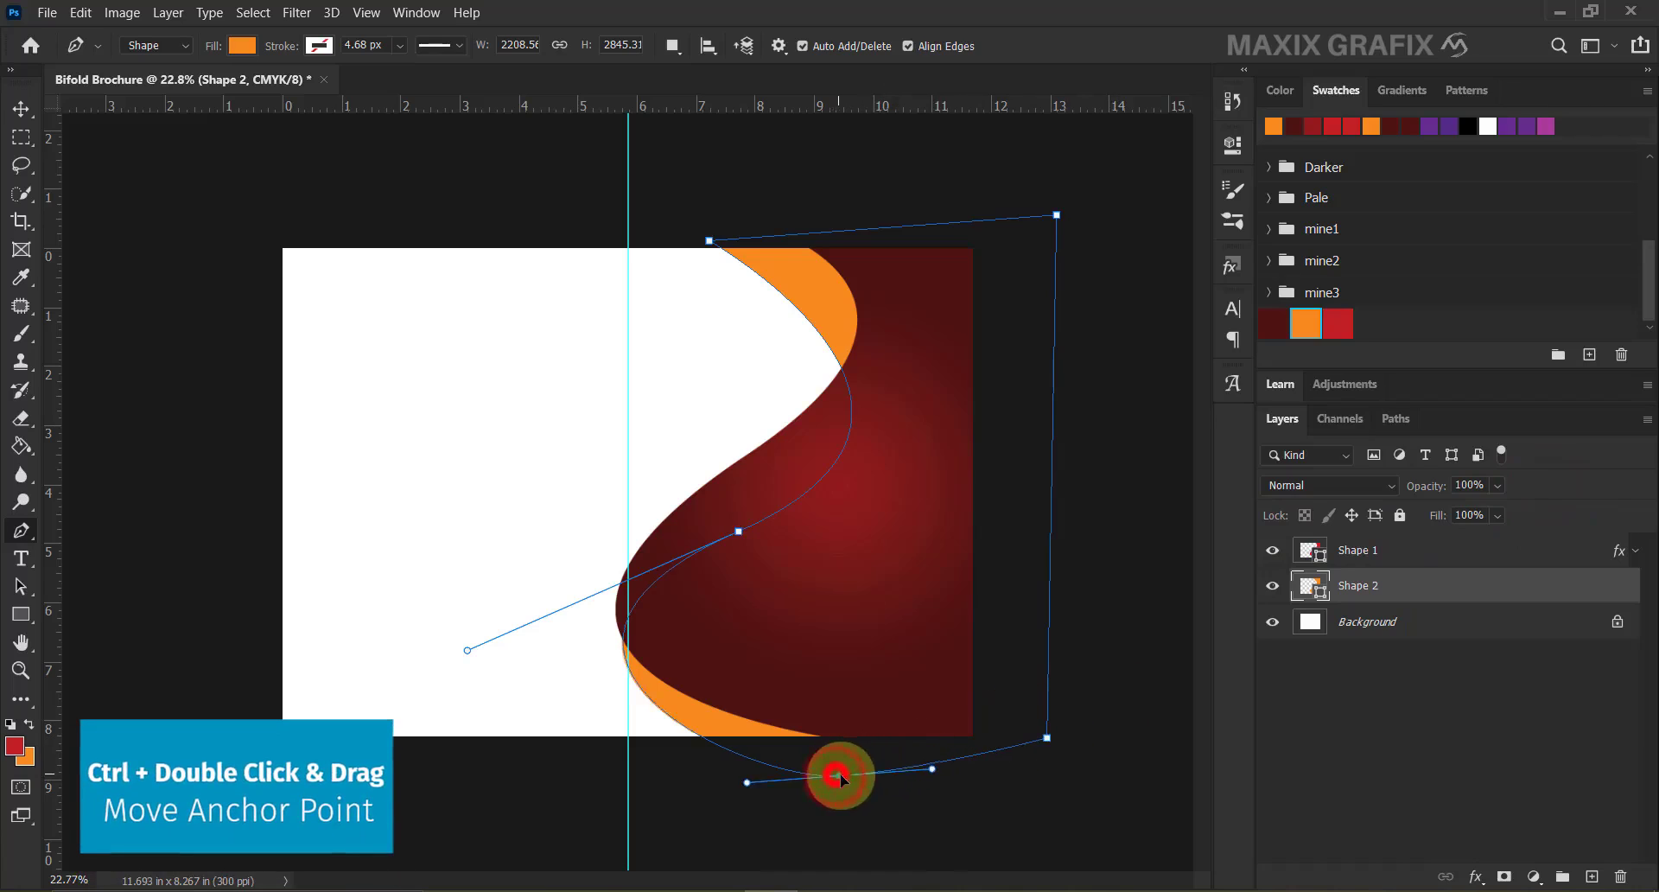
left_click_drag(840, 775, 907, 820)
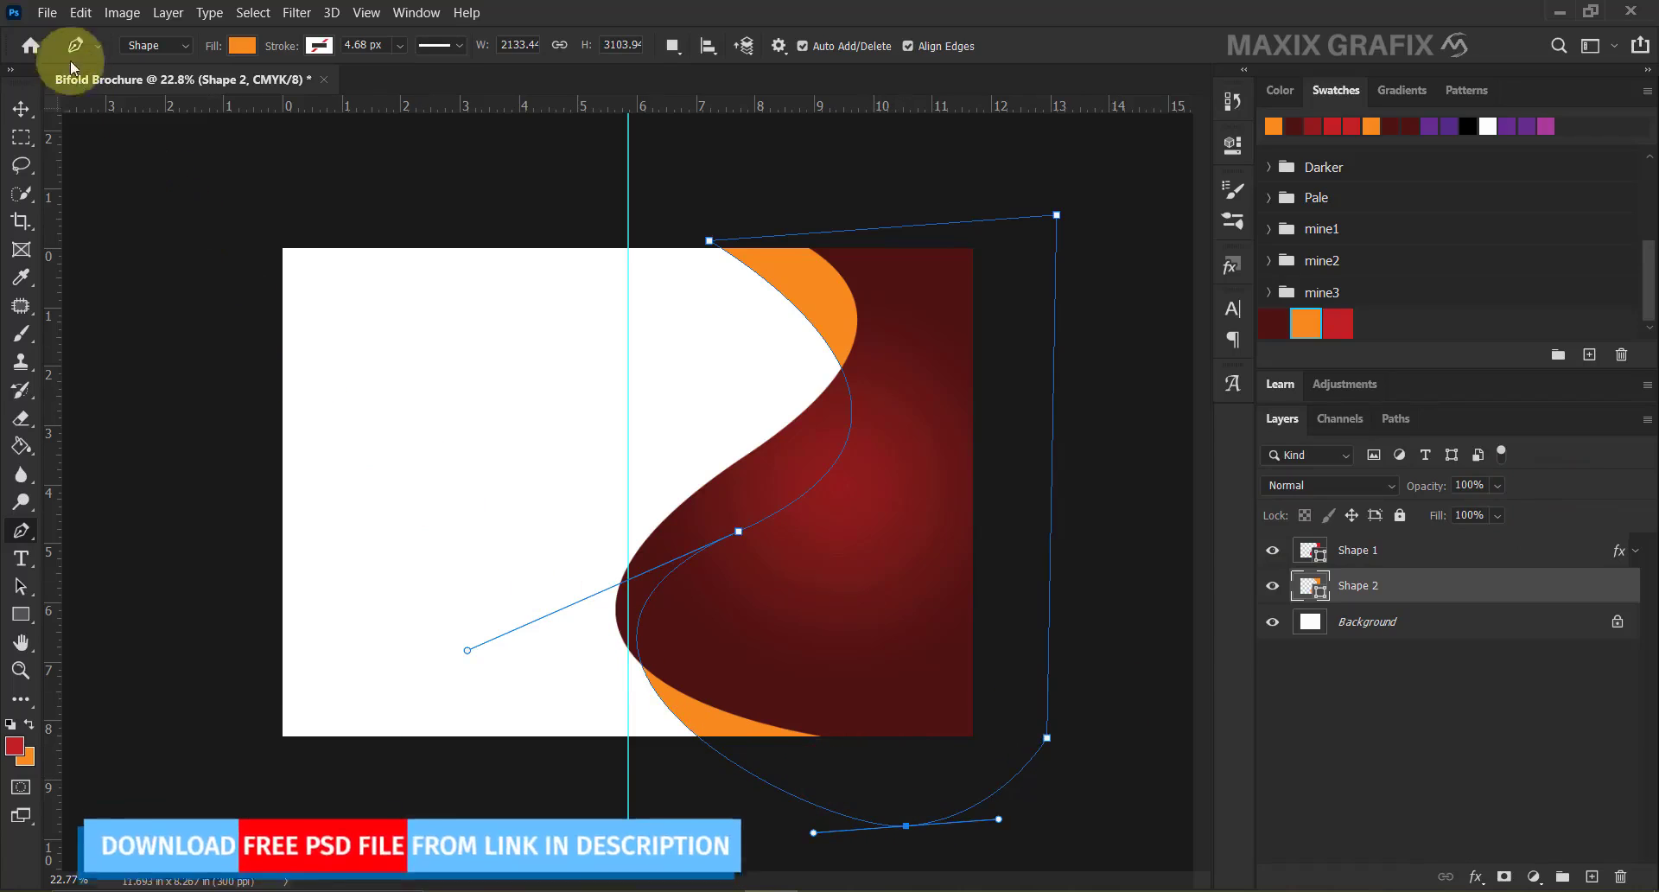
left_click(47, 13)
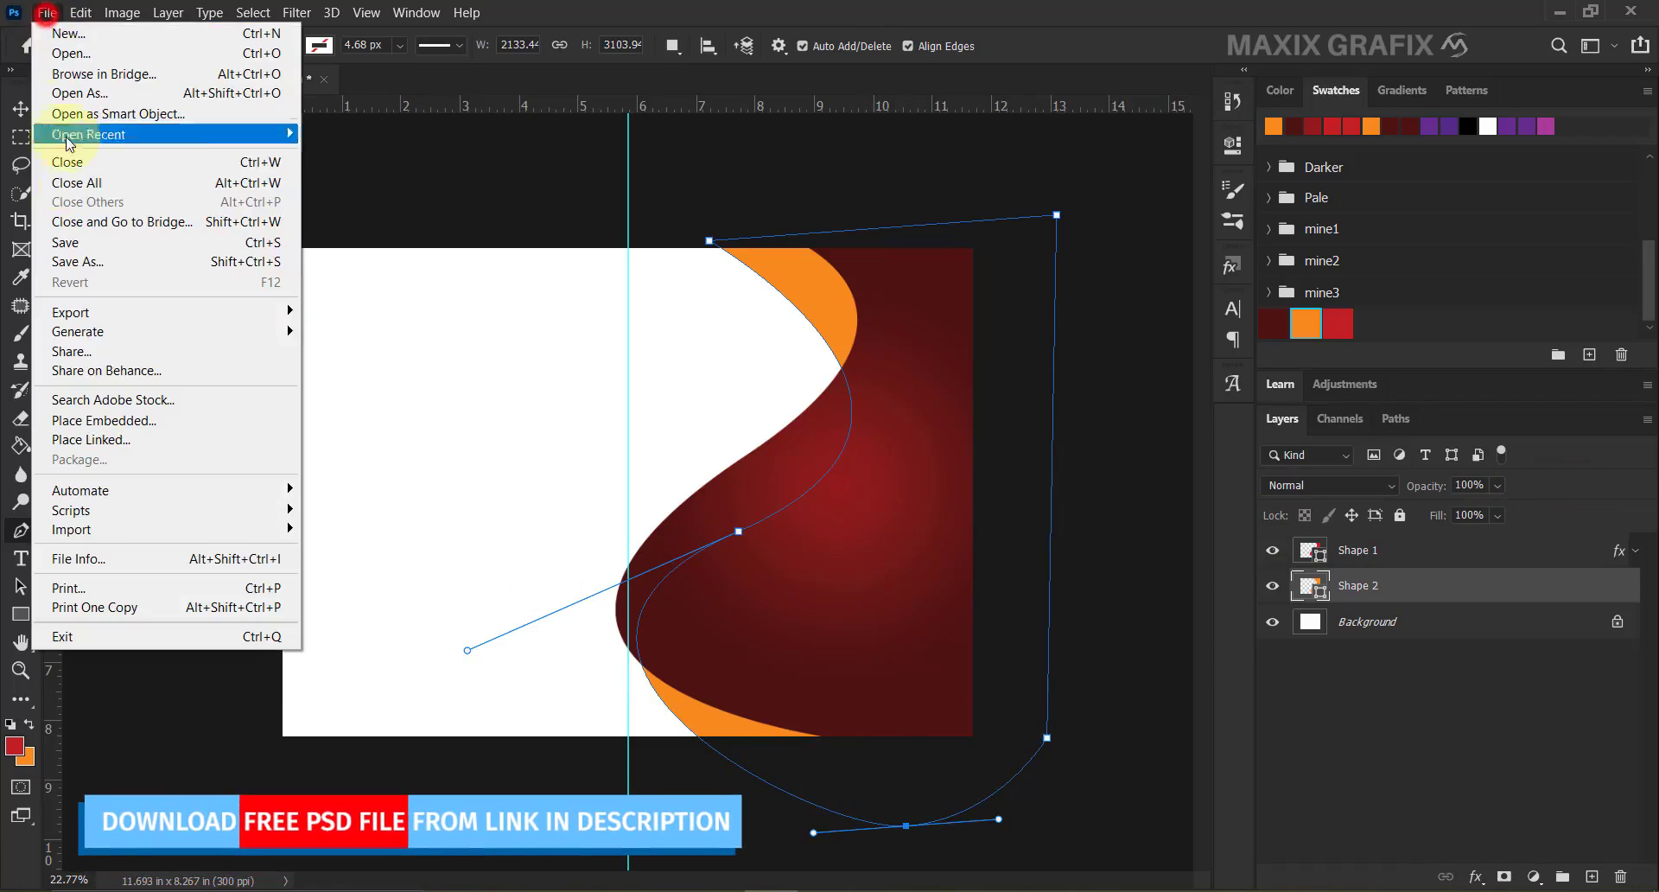
Place Range Rover.png, scale it down and align its left edge with the centre guide.
left_click(169, 424)
left_click(489, 177)
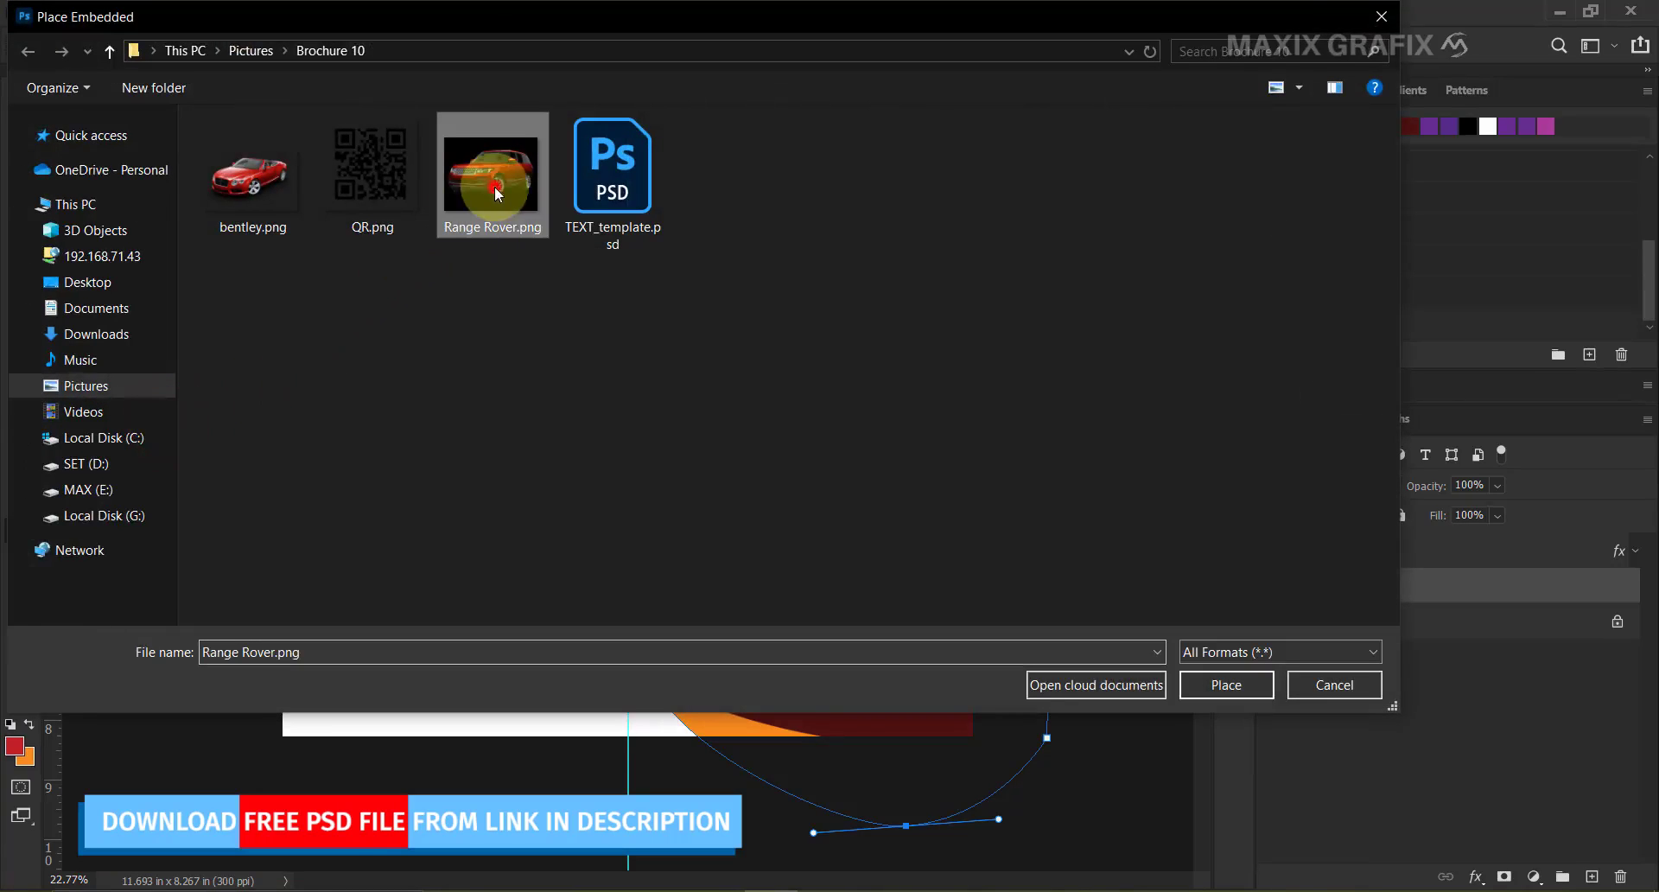
left_click(1253, 684)
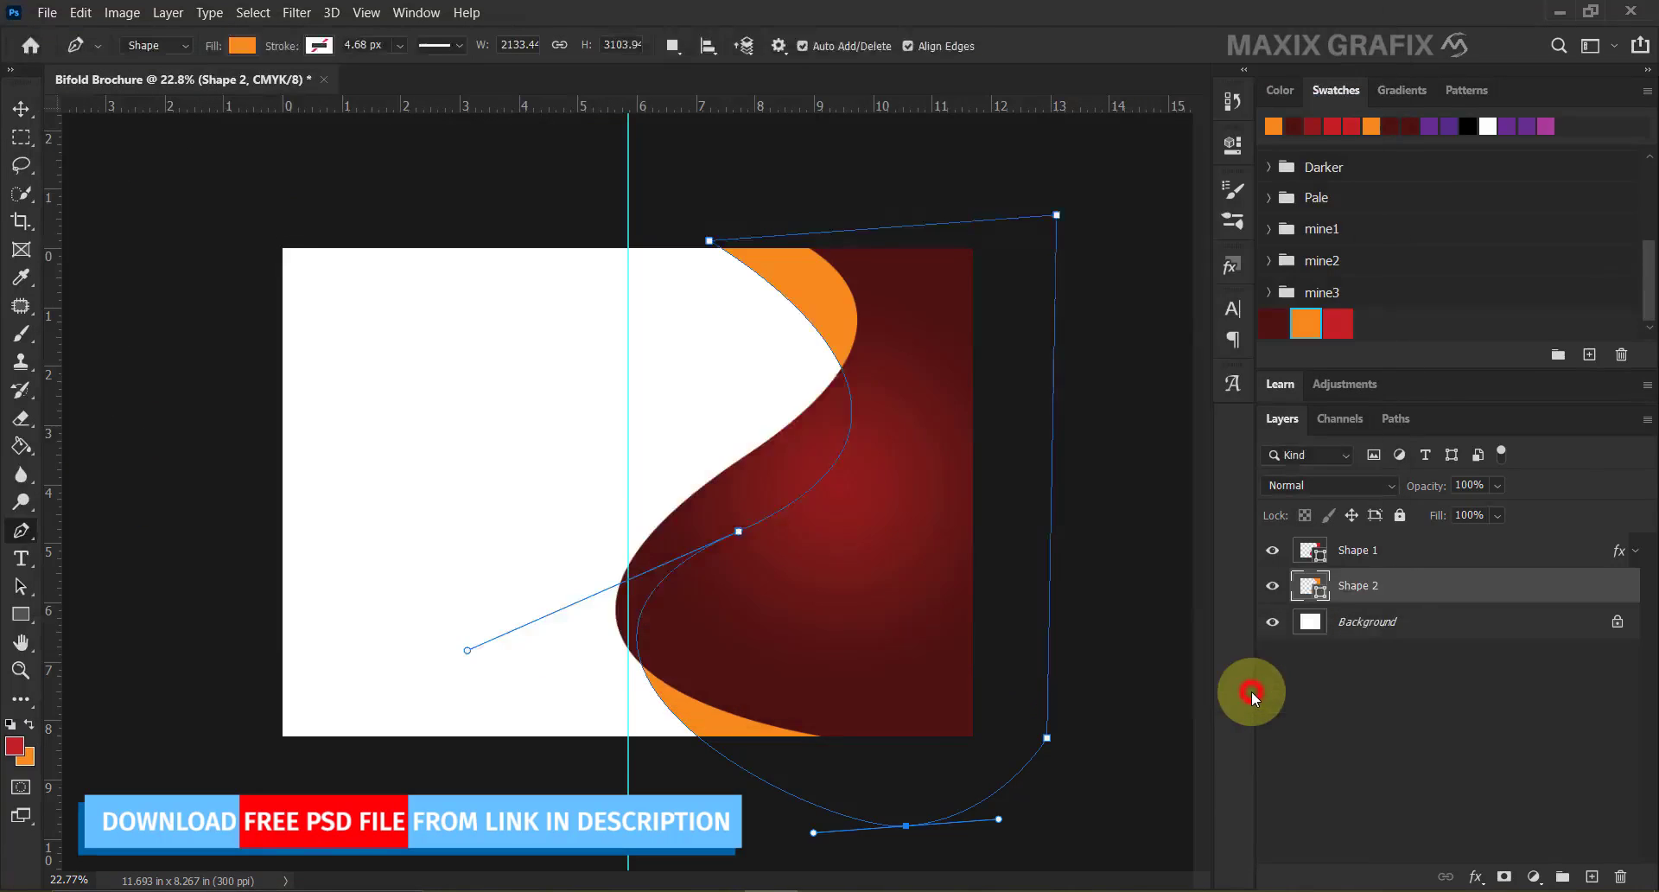
left_click_drag(937, 249, 674, 457)
left_click_drag(565, 541, 851, 383)
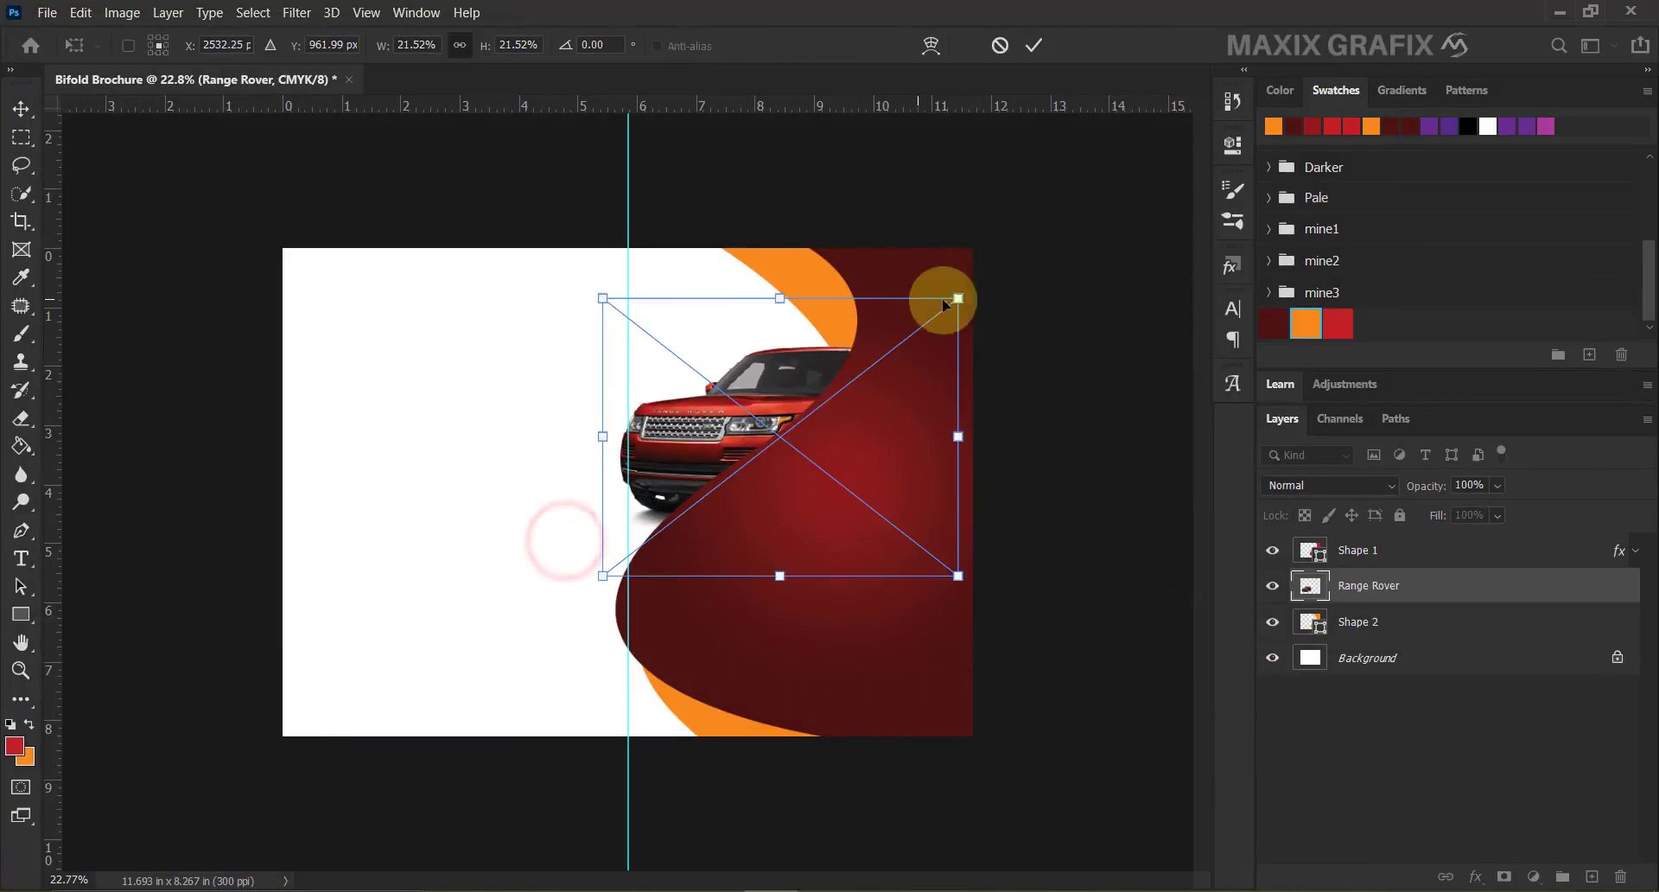
left_click_drag(956, 296, 887, 352)
left_click_drag(804, 409, 831, 400)
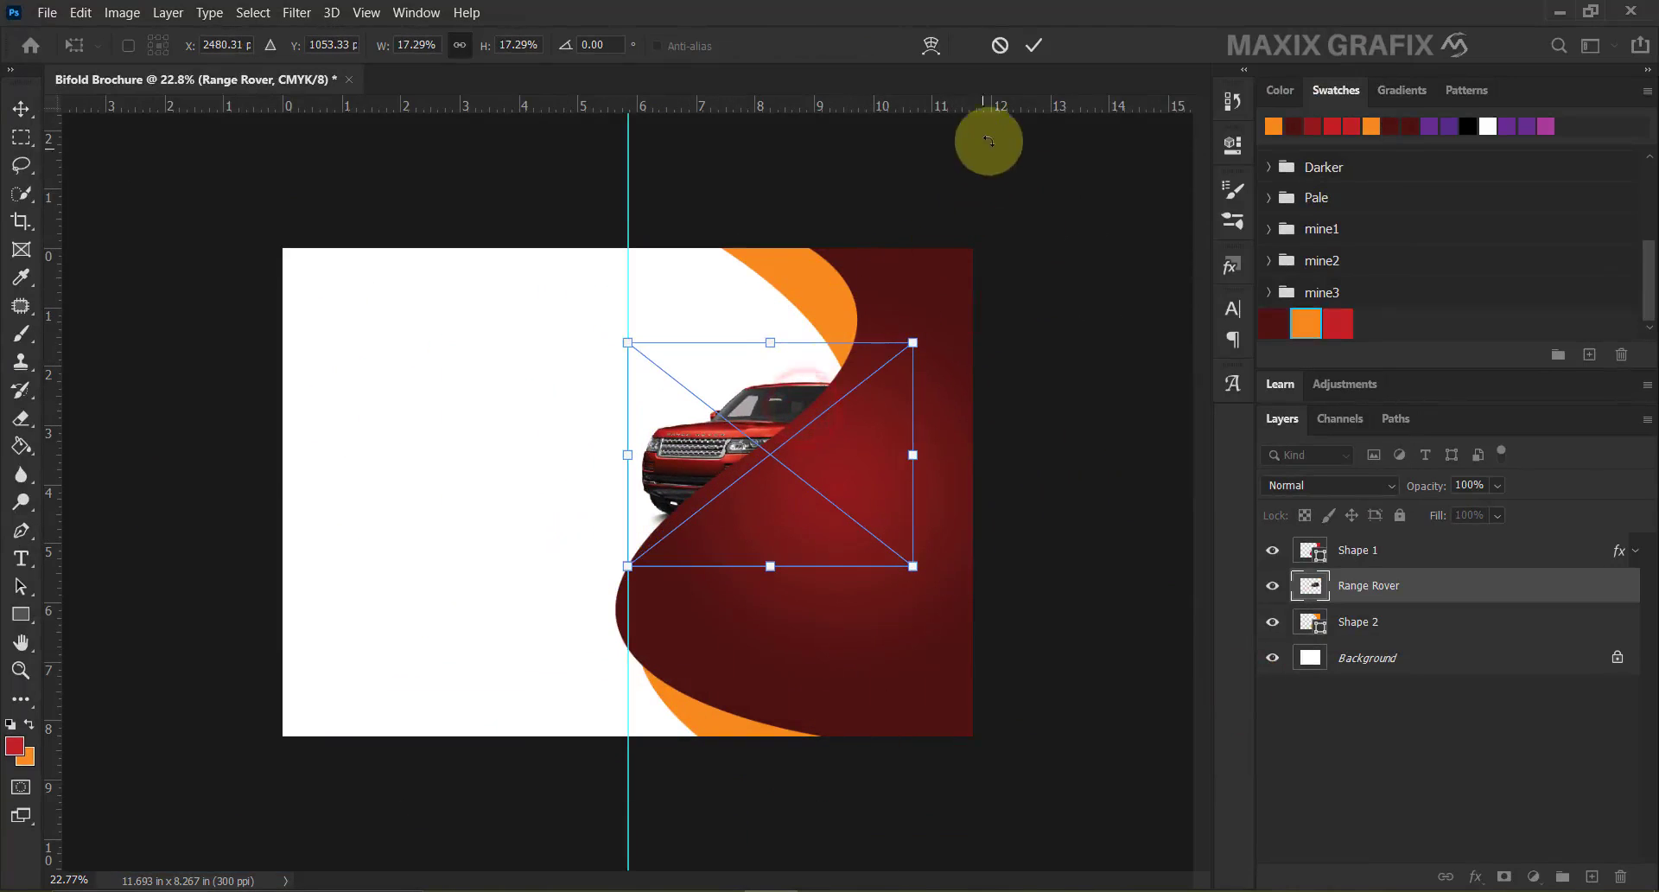
left_click(1034, 44)
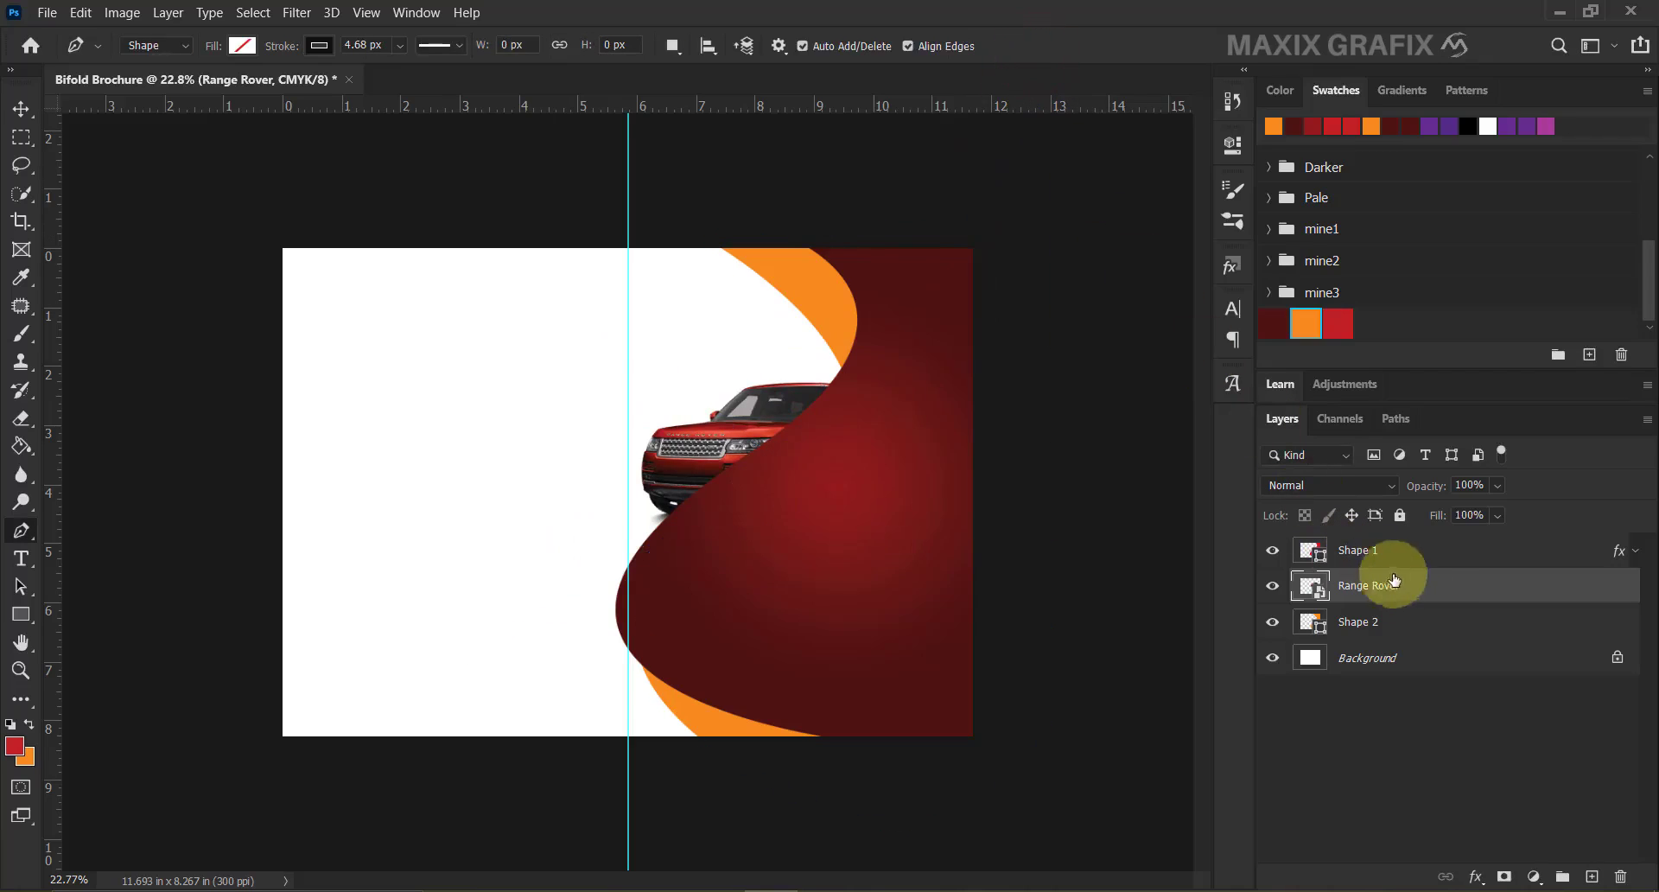
Move the Range Rover layer above Shape 1 and nudge the car up and right.
left_click_drag(1437, 592, 1465, 534)
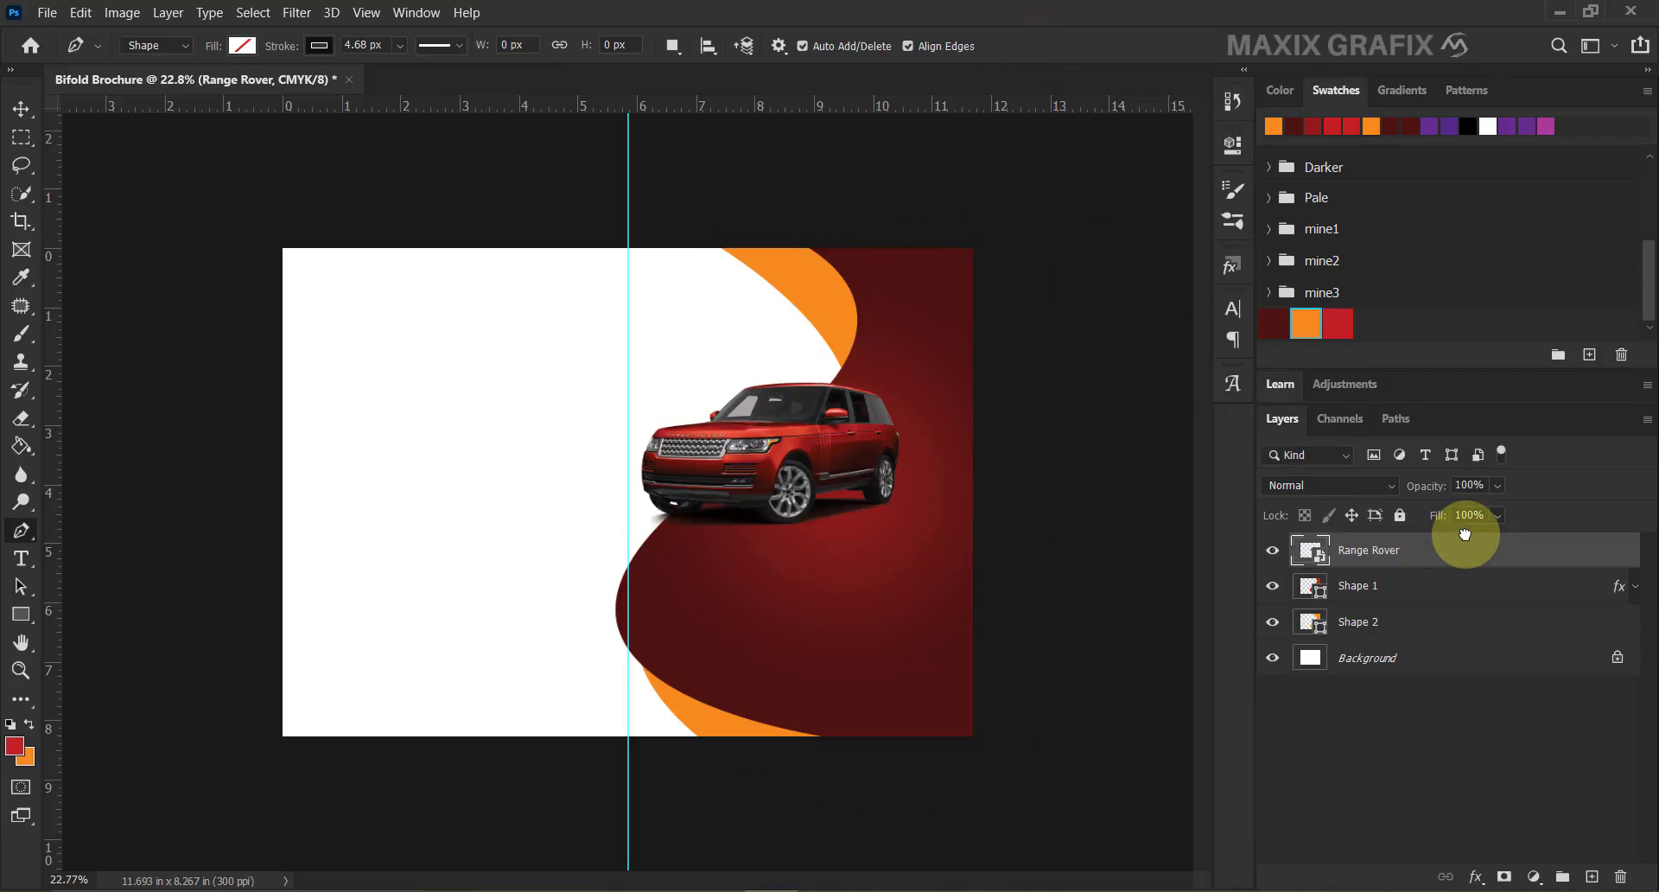
scroll(990, 464, "up", 3)
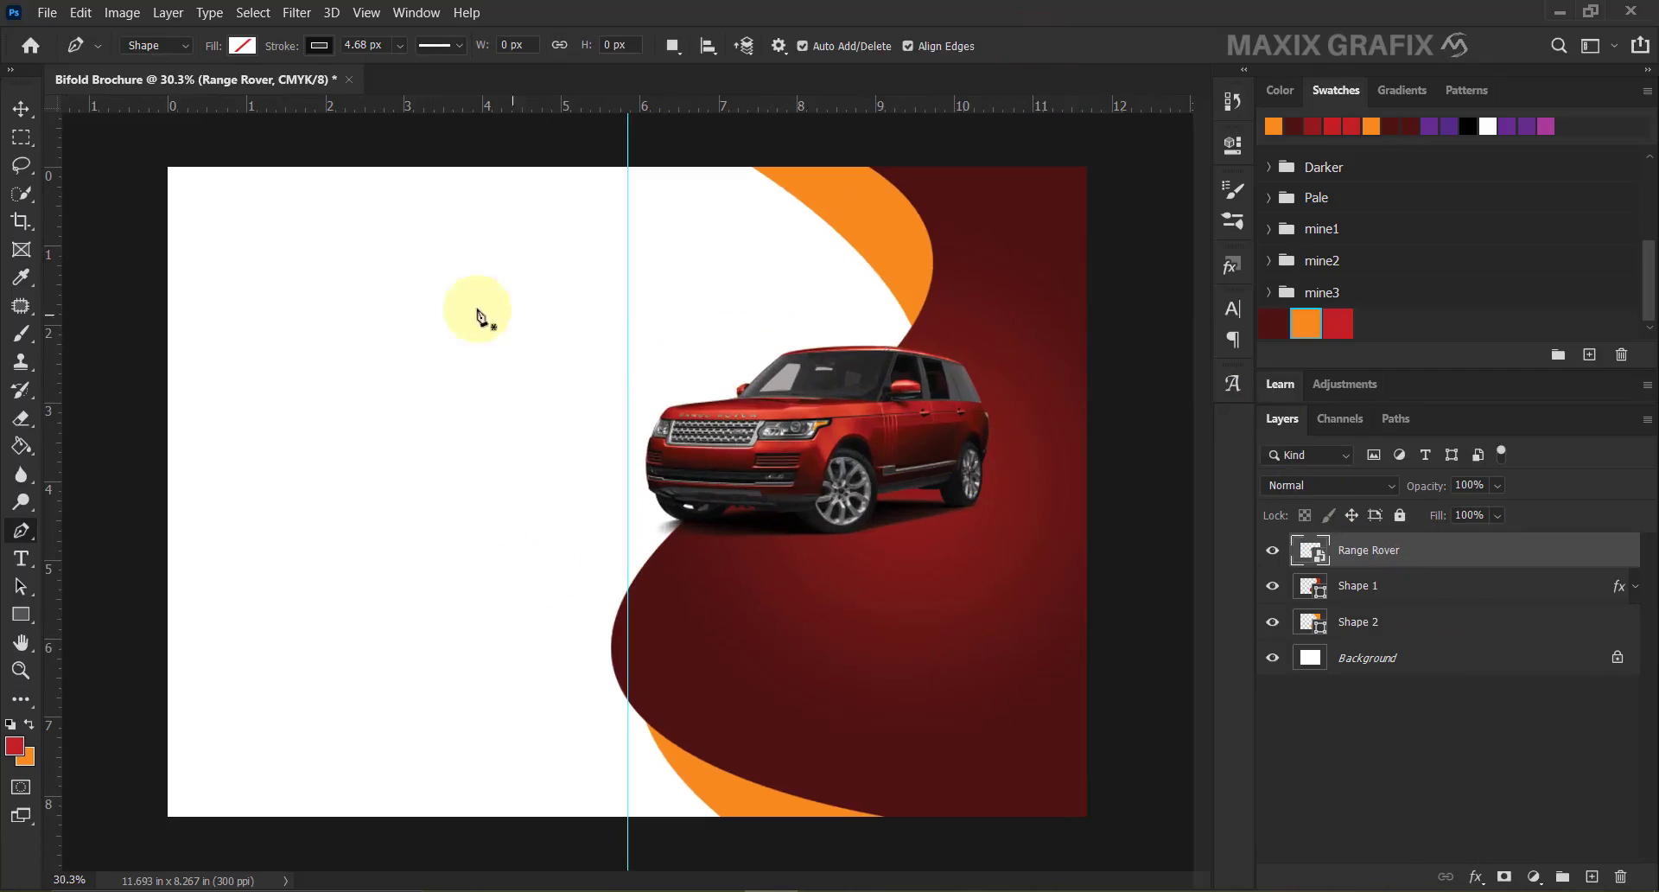
left_click(21, 109)
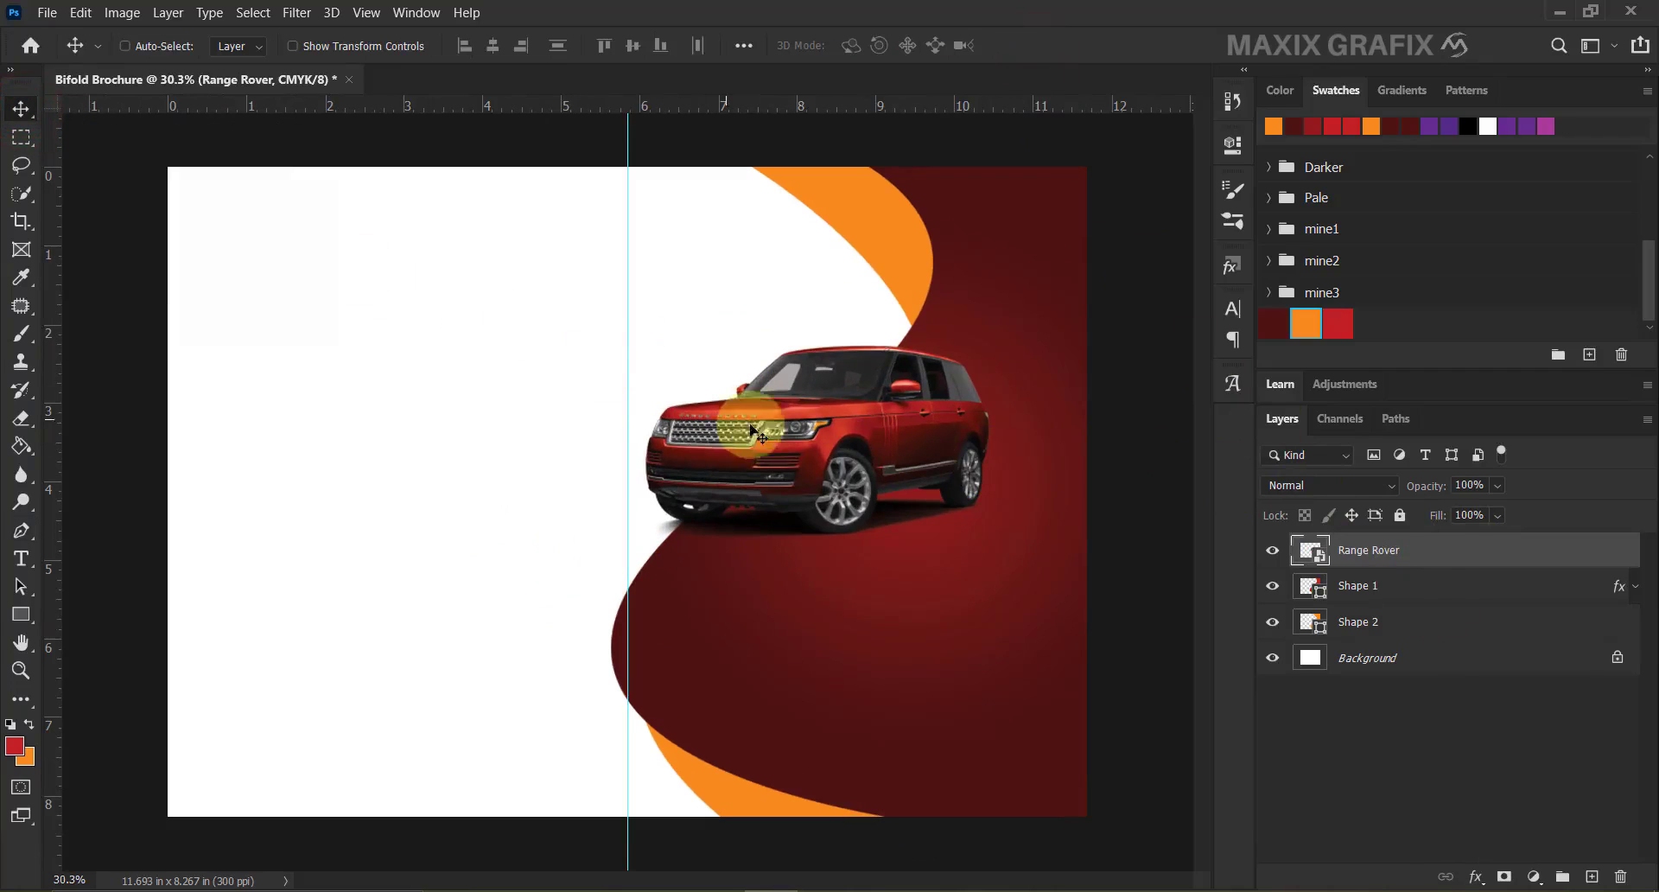
left_click_drag(805, 449, 818, 411)
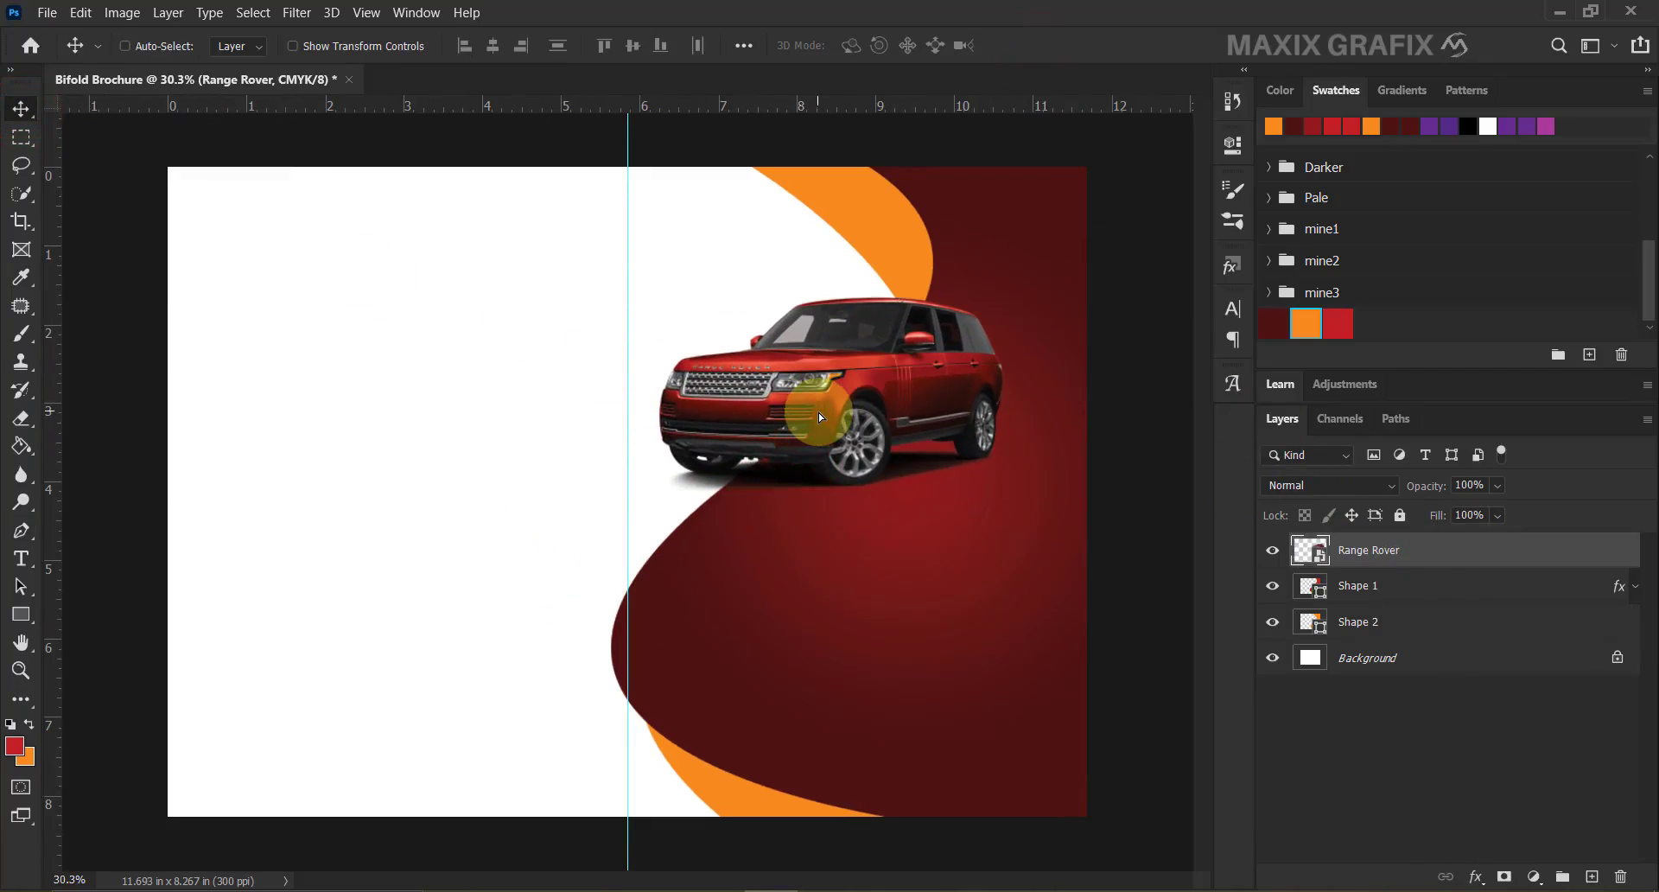
right_click(21, 529)
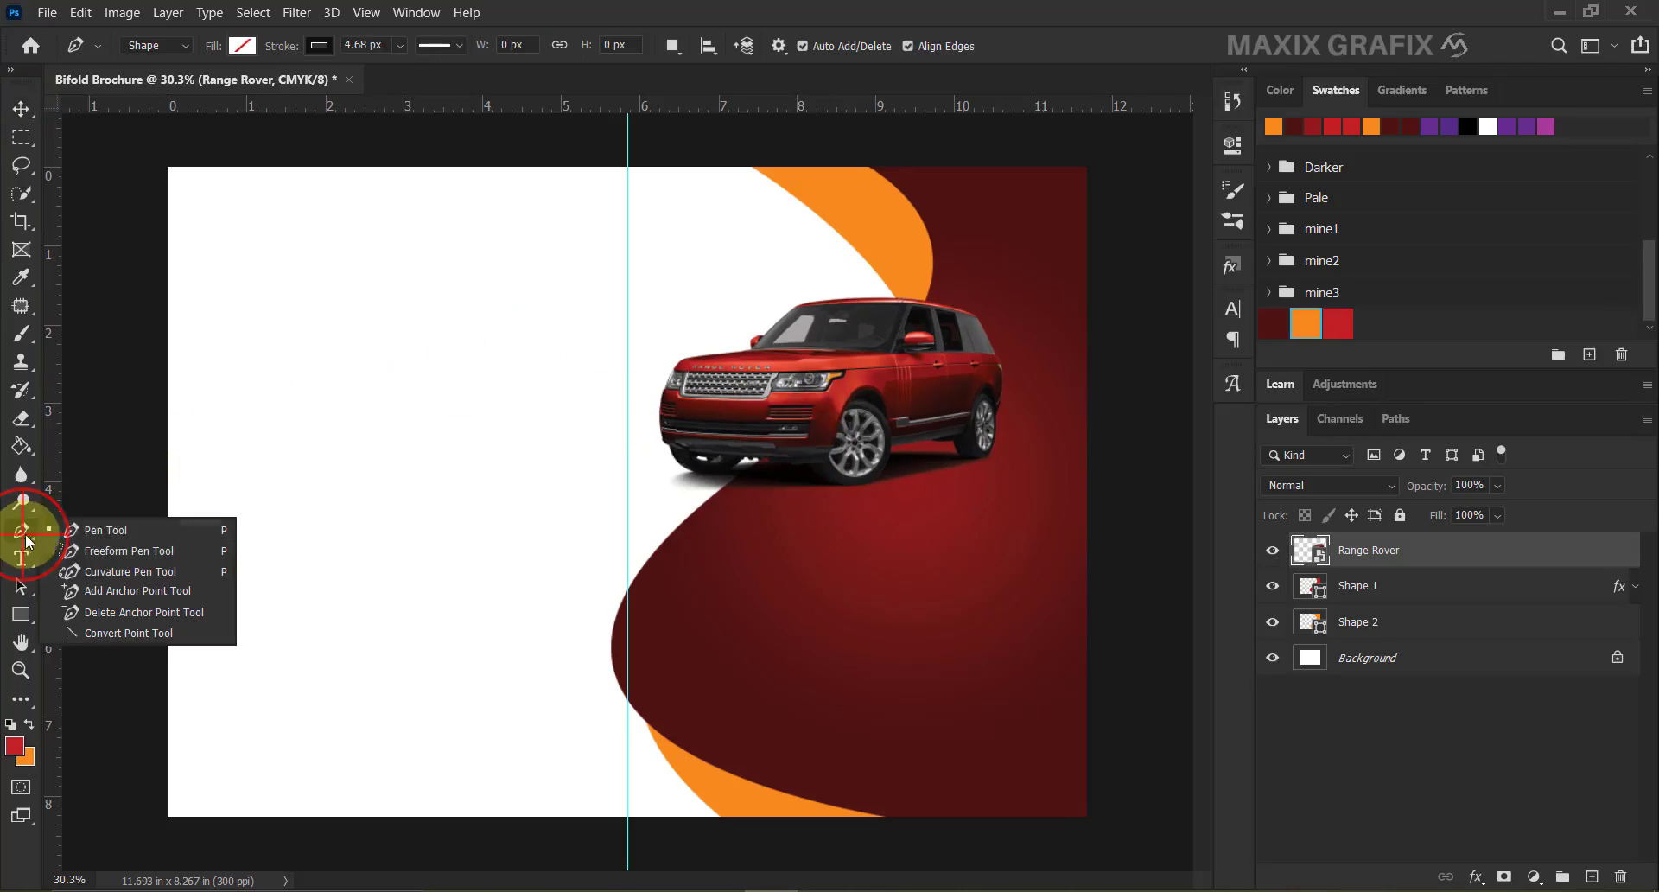
left_click(137, 532)
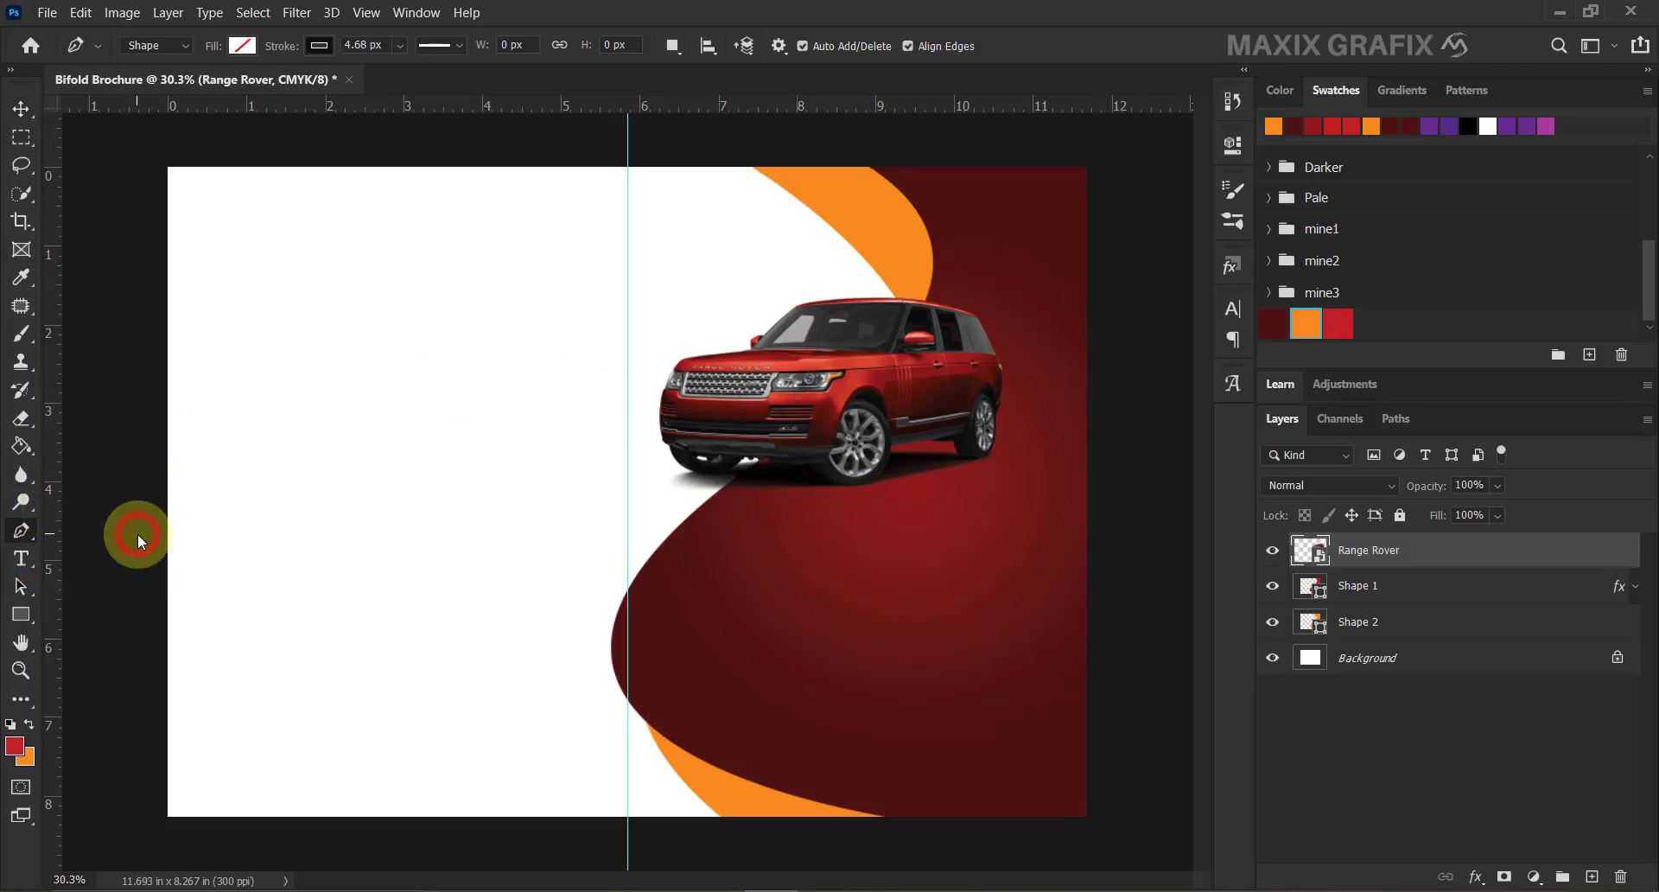
Draw a curved, pointed shape against the left edge of the left page.
left_click(153, 322)
left_click_drag(361, 561, 403, 719)
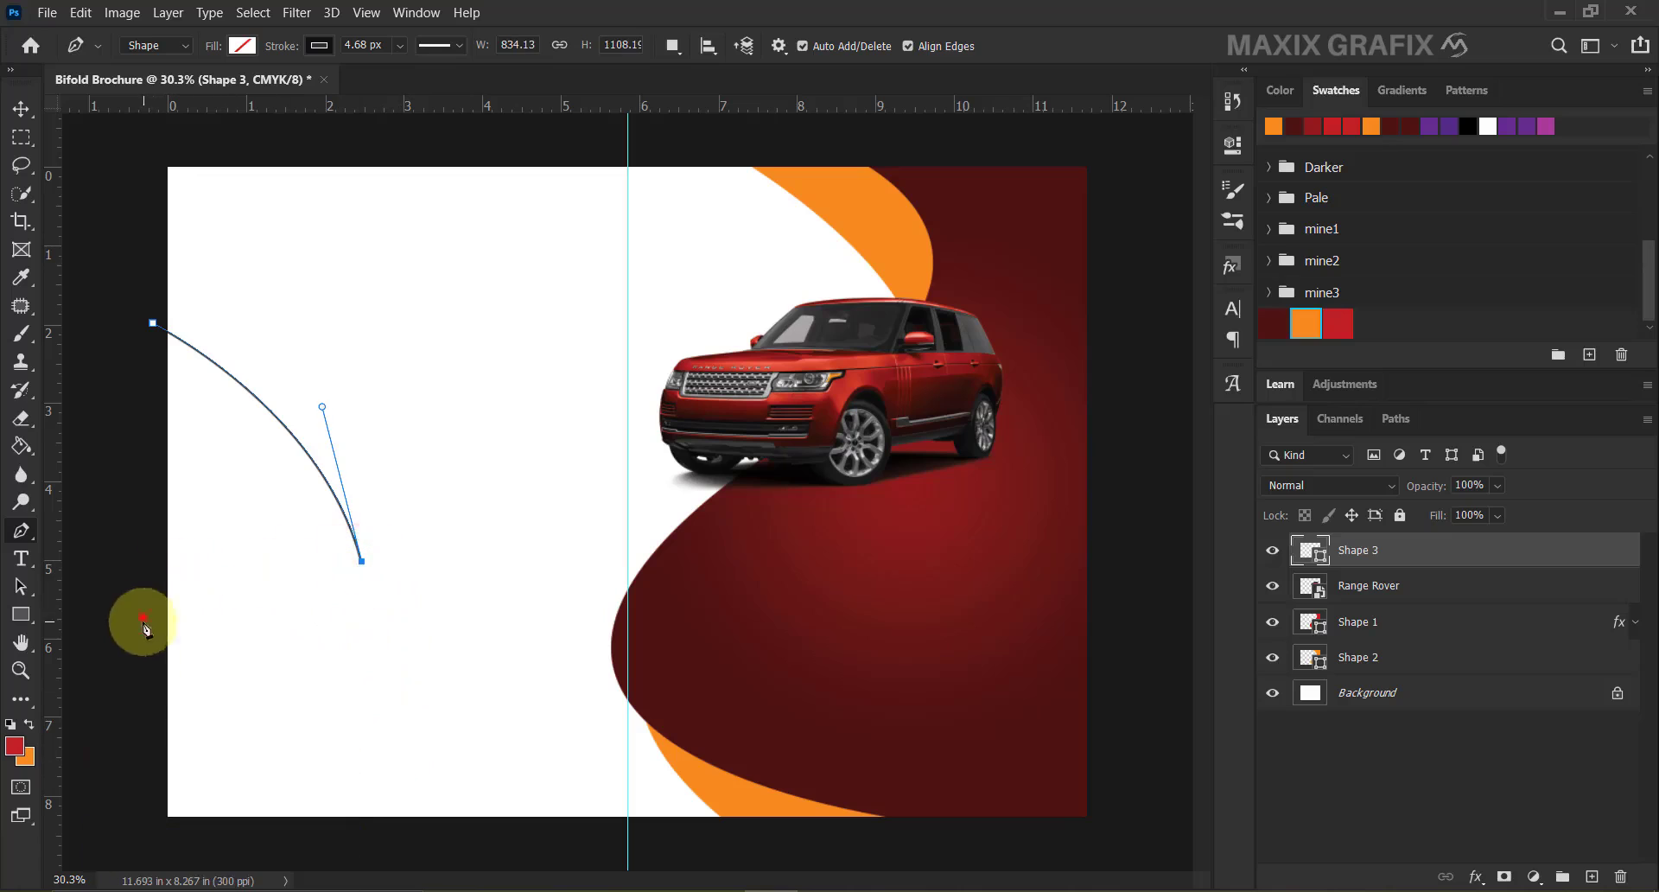
left_click_drag(143, 613, 202, 450)
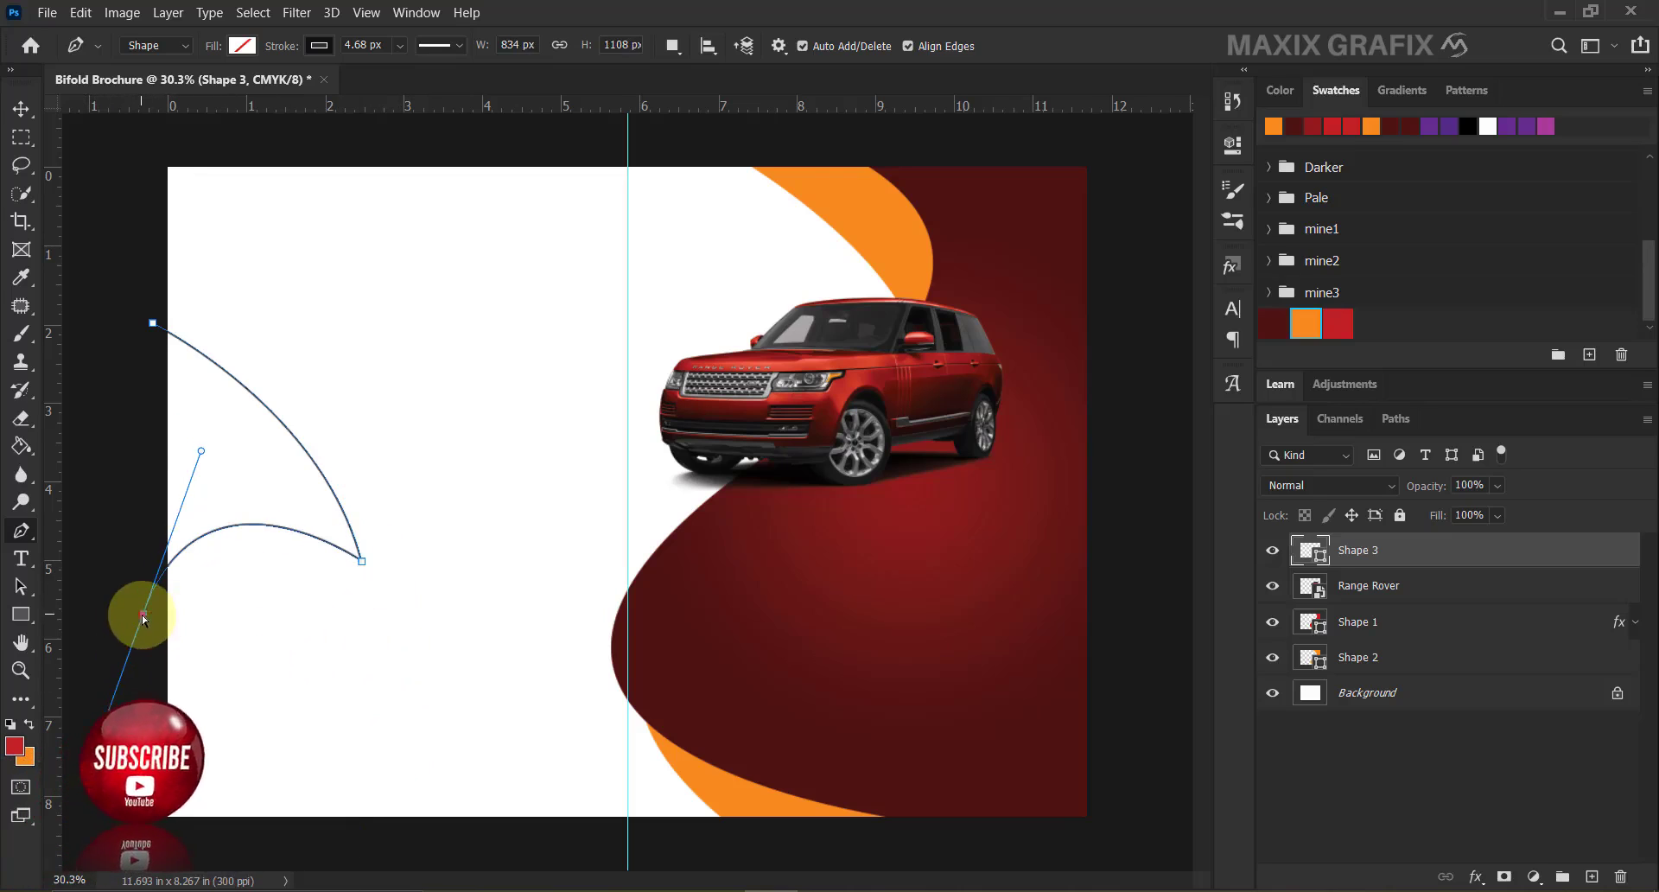
left_click_drag(144, 616, 145, 639)
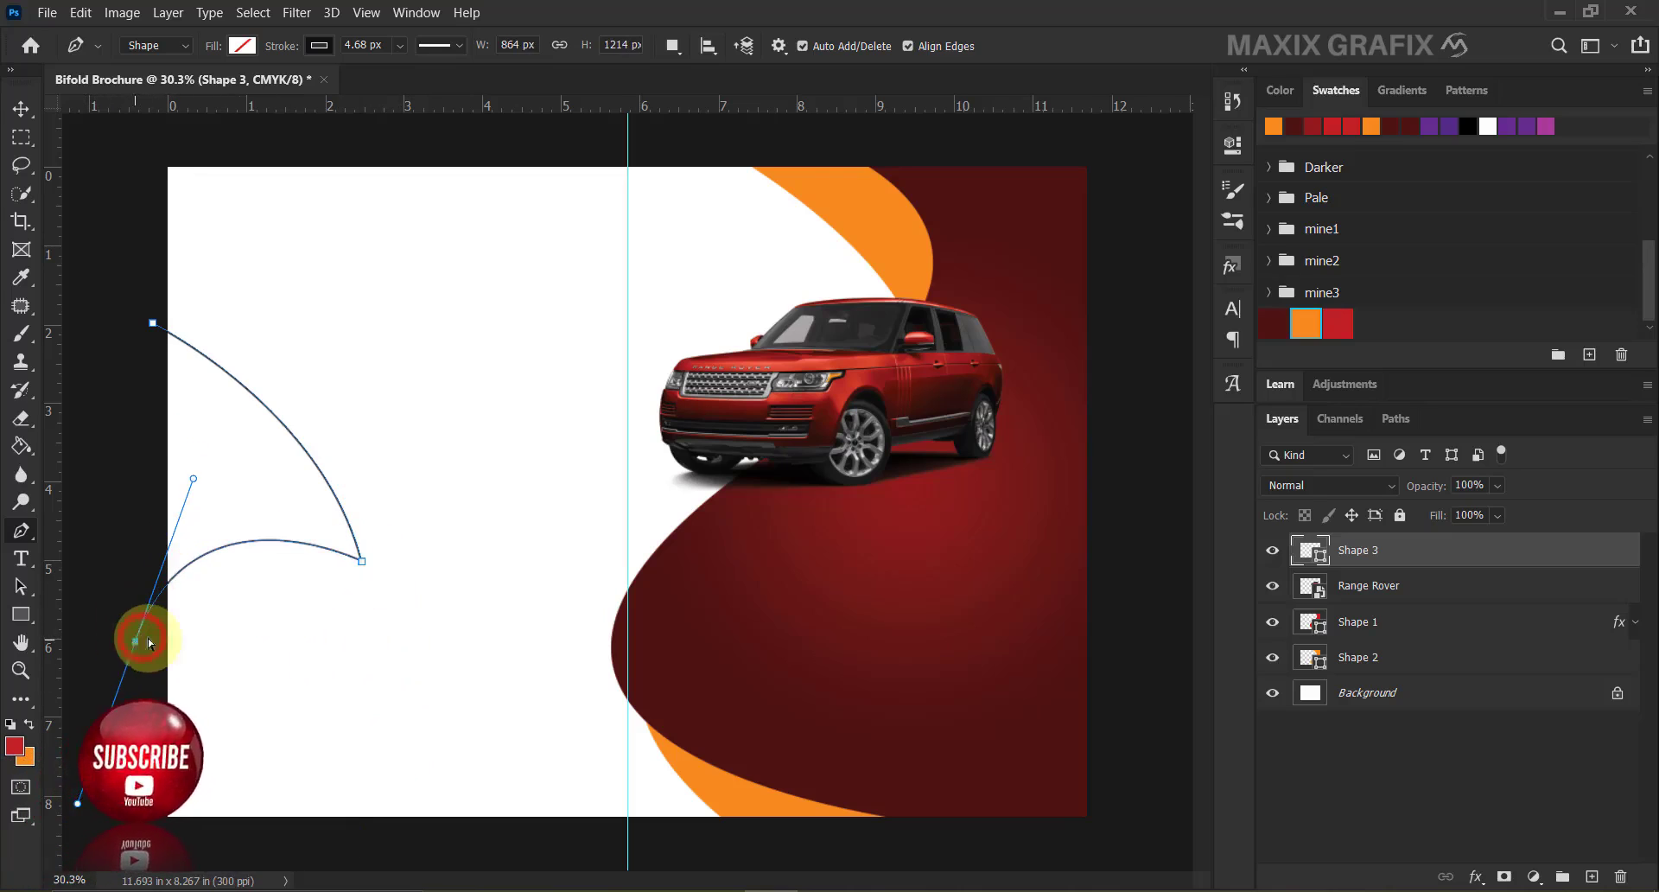
left_click(357, 561)
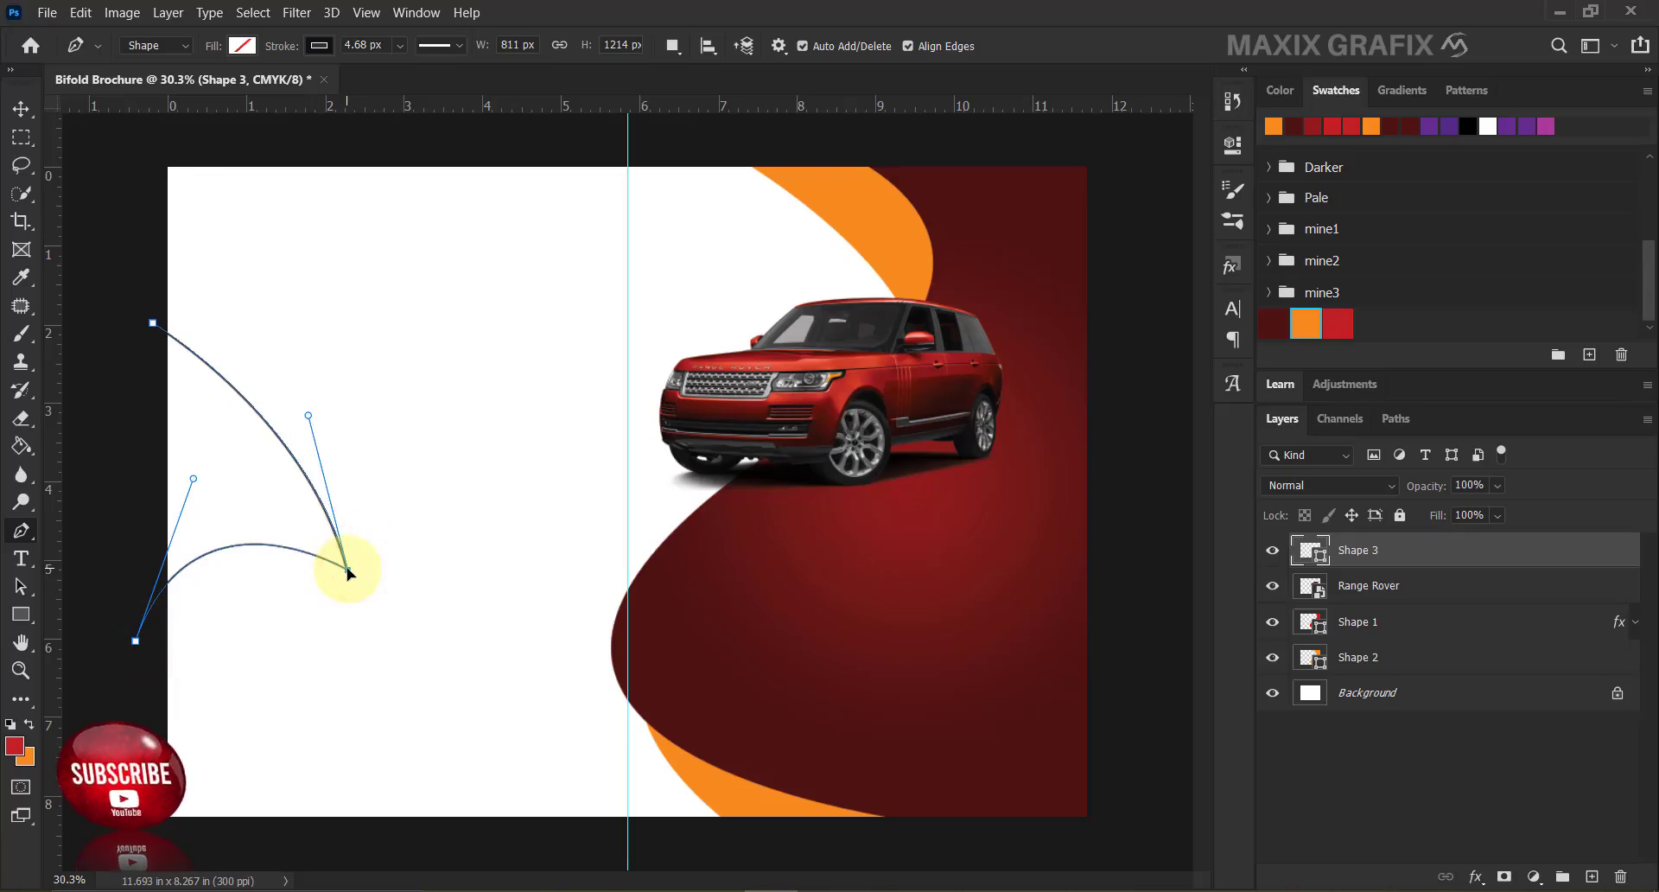
left_click(136, 640)
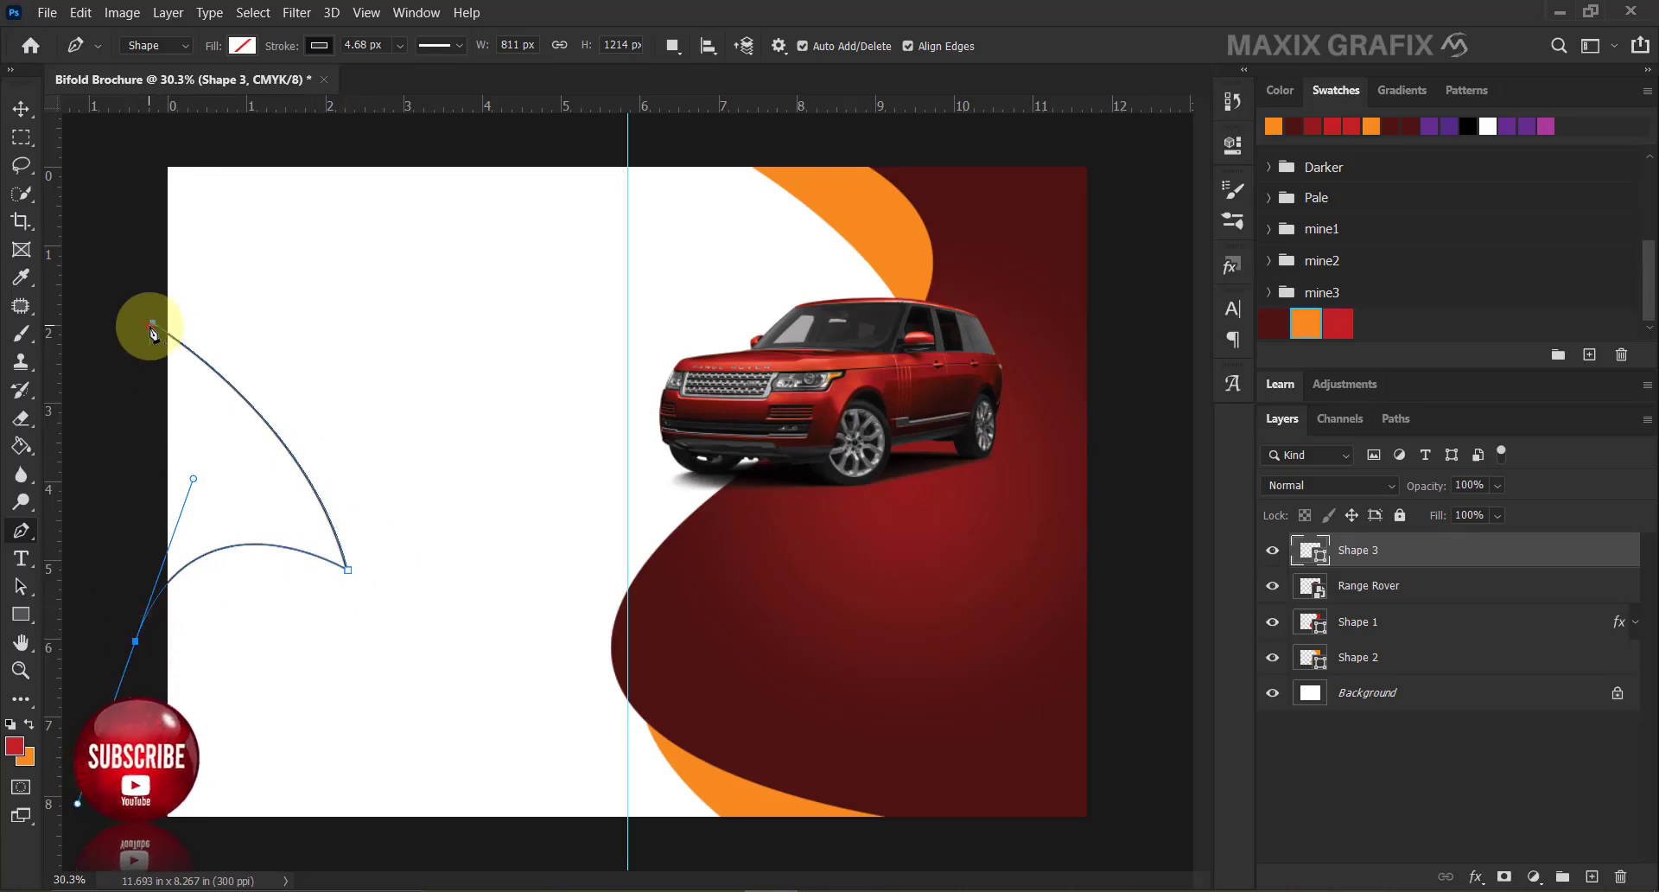
Remove the new shape's outline and fill it with orange.
left_click(319, 45)
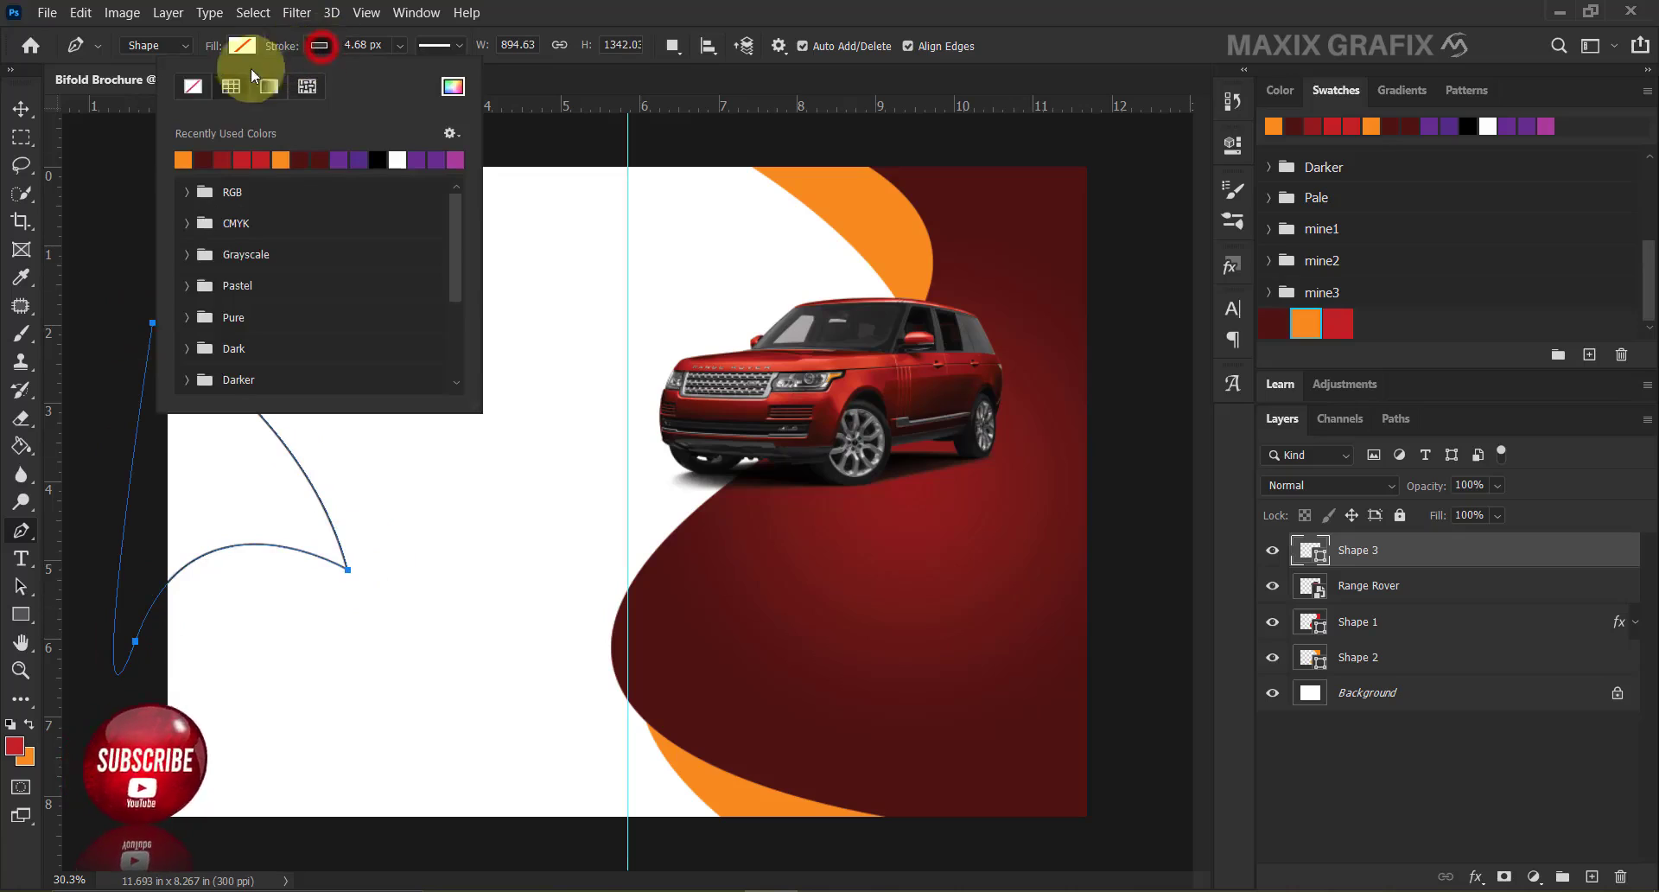
left_click(195, 91)
left_click(244, 47)
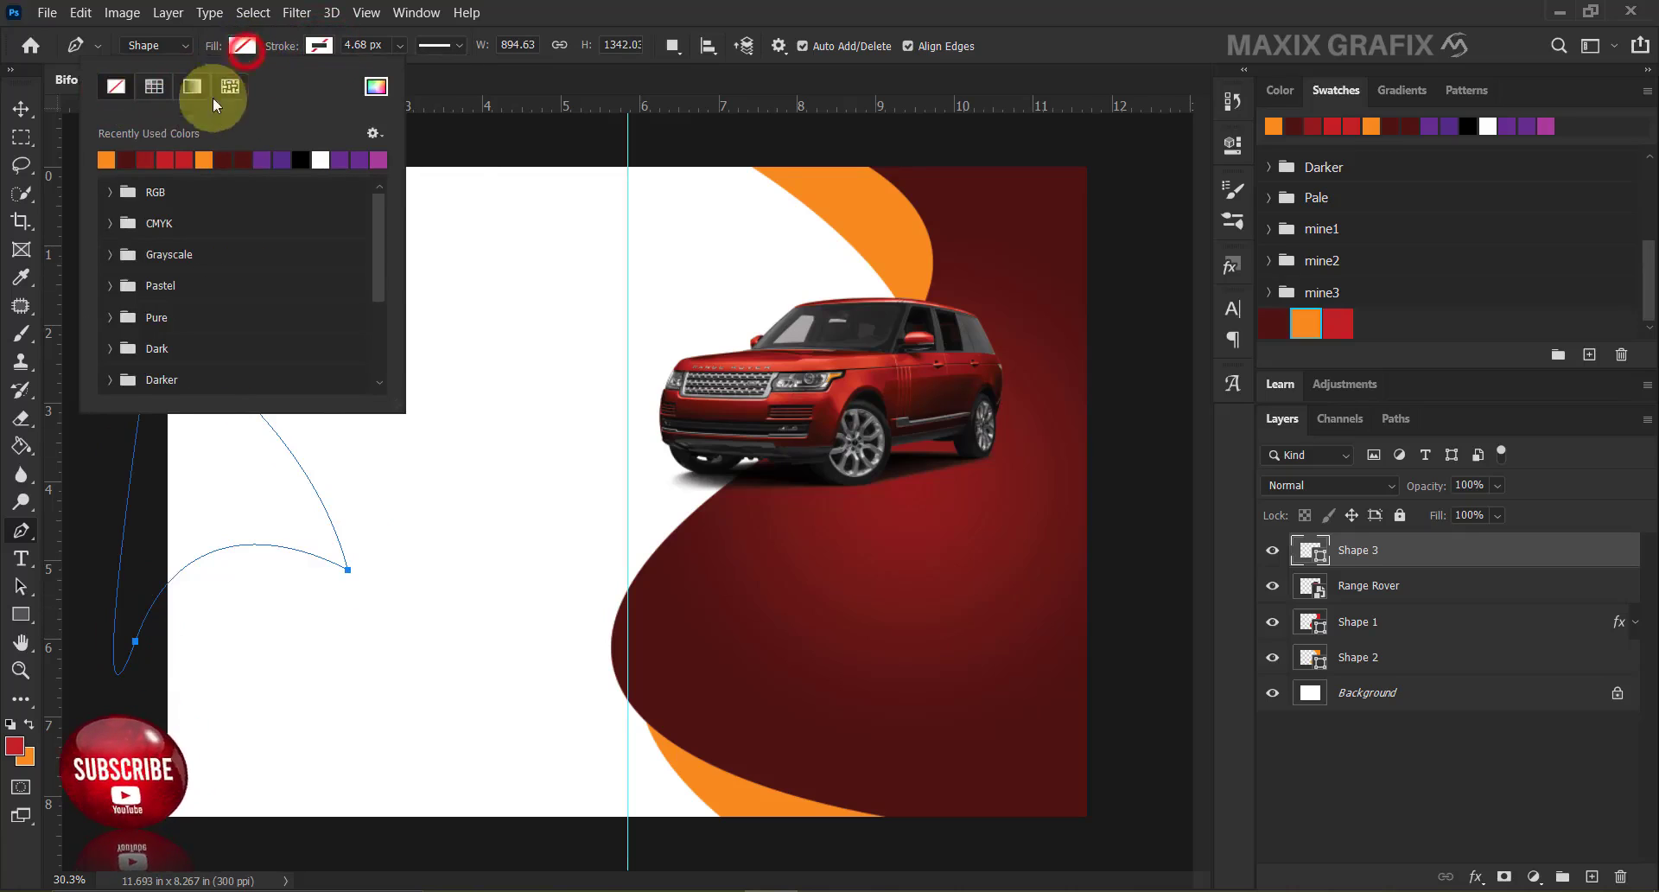
left_click(106, 159)
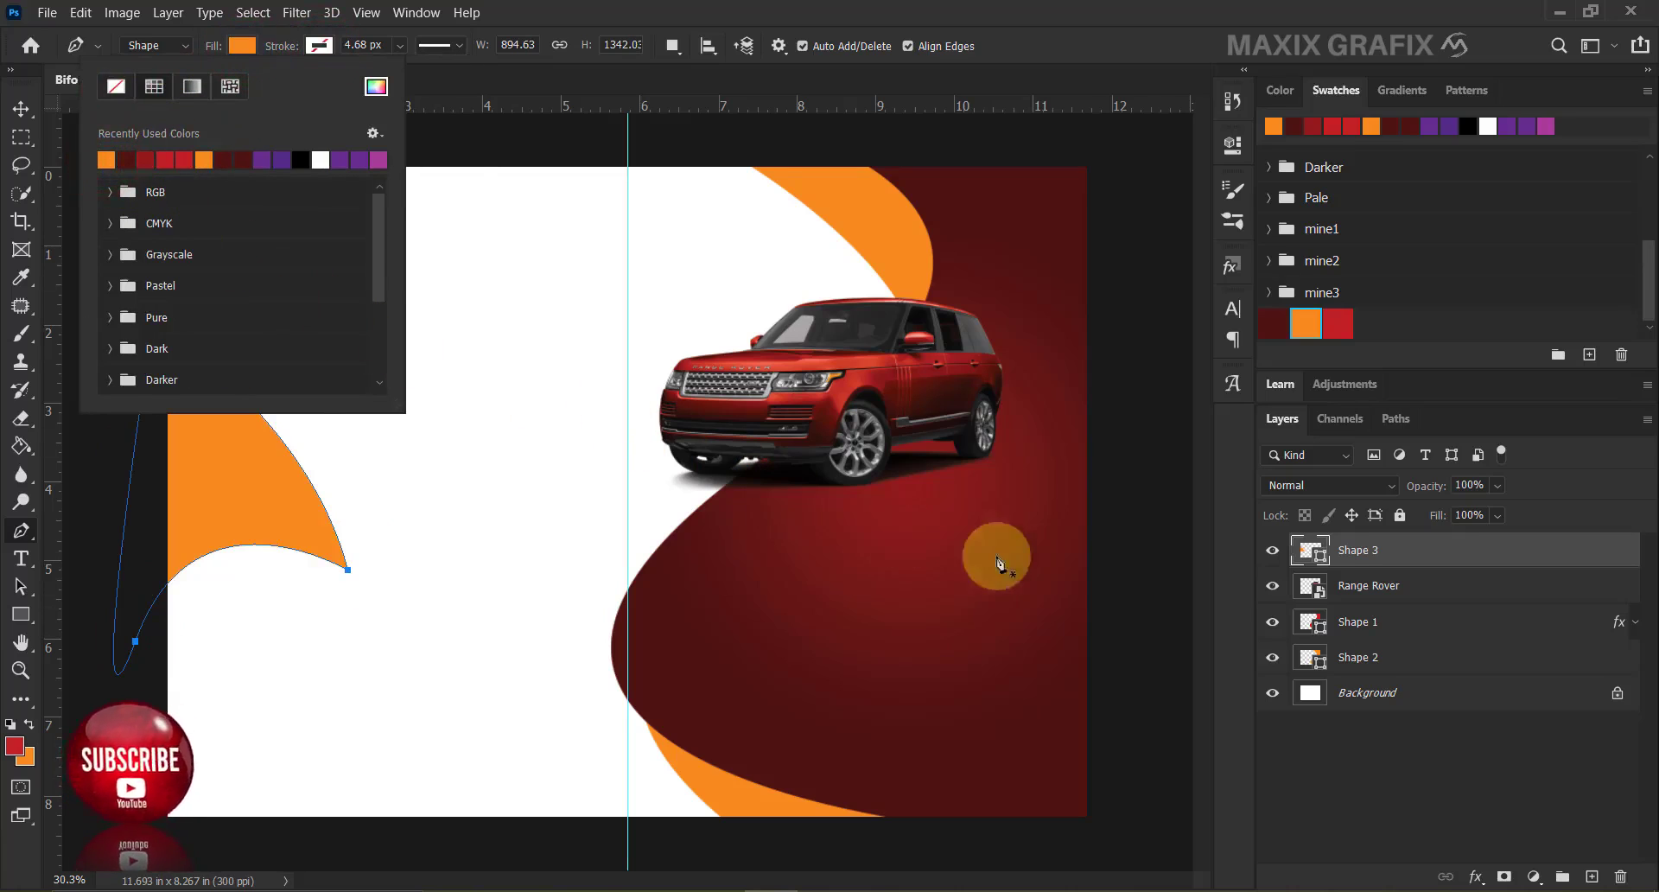
left_click(1400, 621)
right_click(1400, 621)
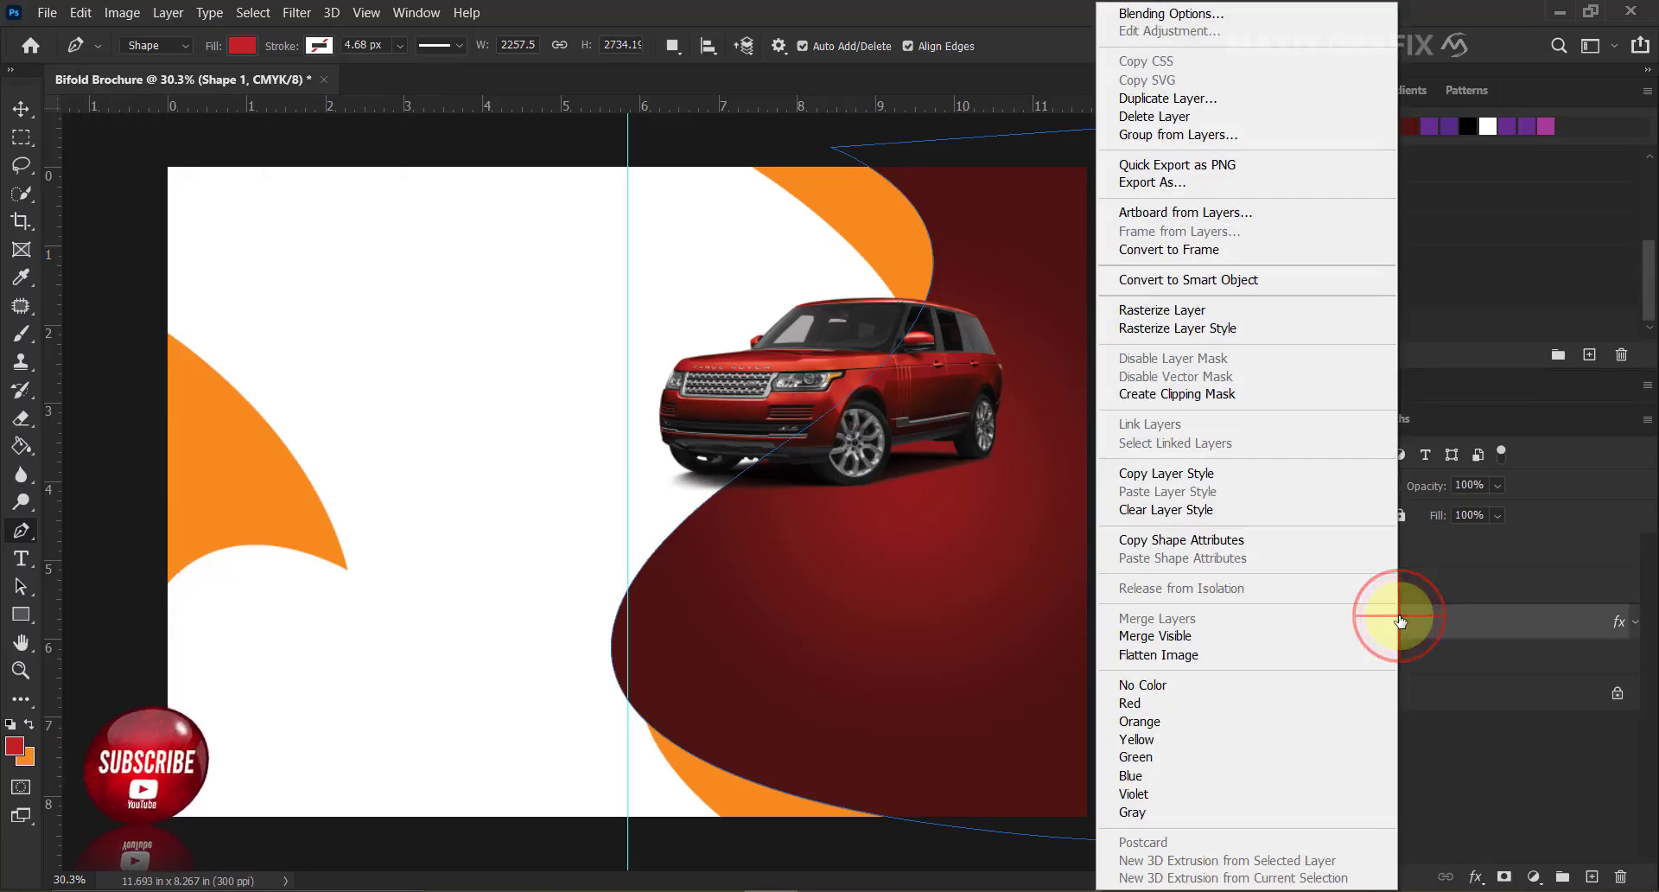
Copy Shape 1's layer style and paste it onto Shape 3.
left_click(1227, 474)
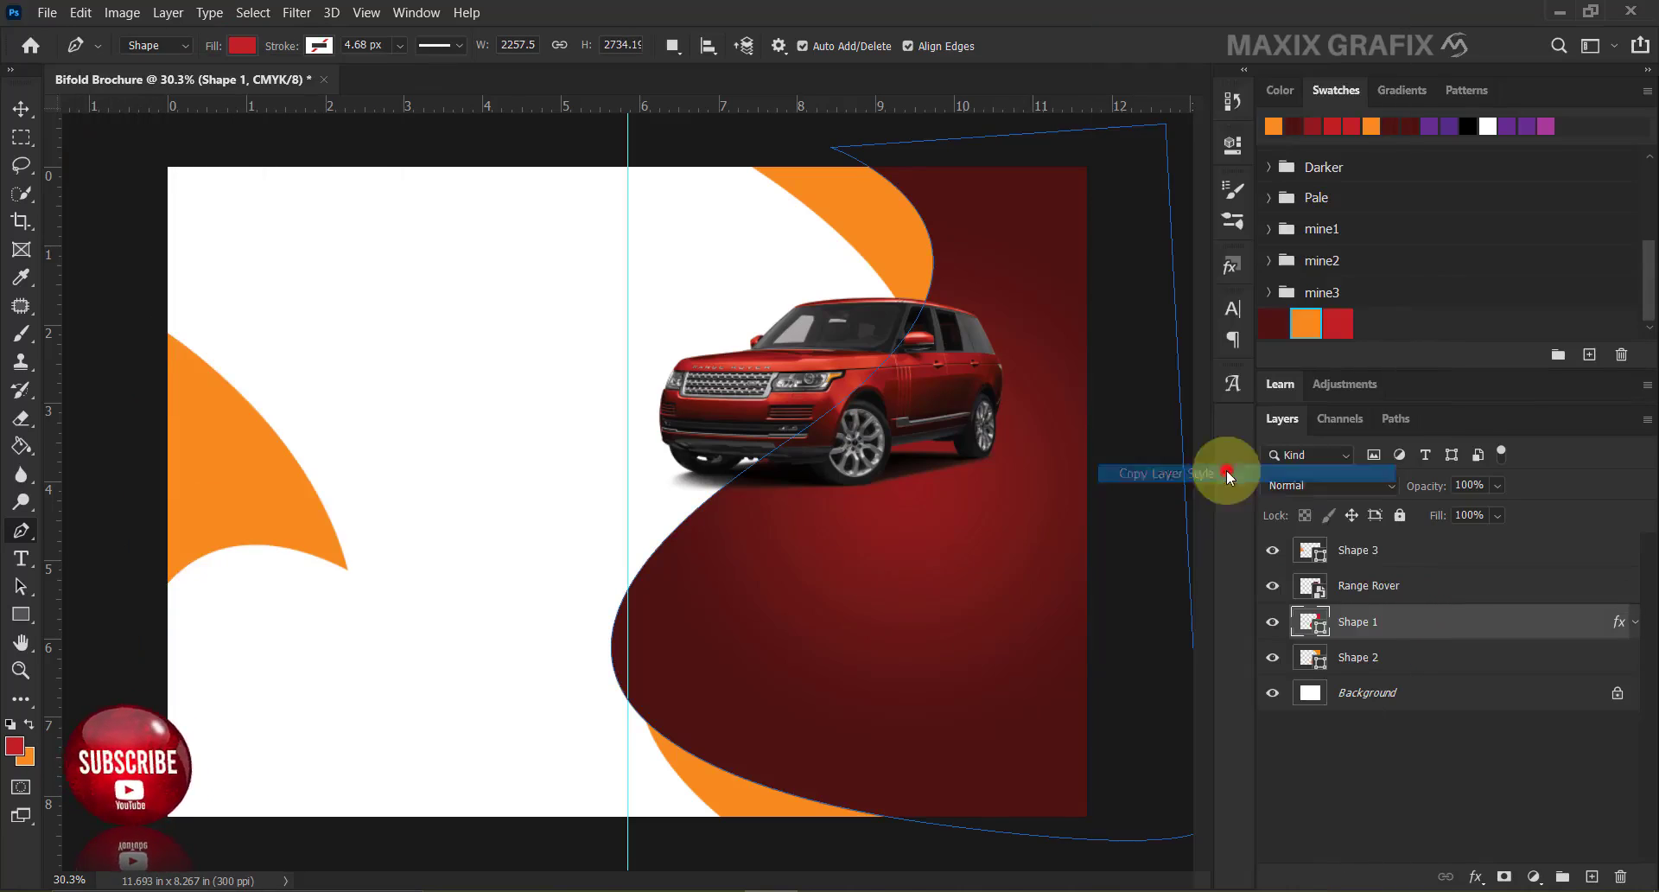
left_click(1408, 550)
right_click(1412, 562)
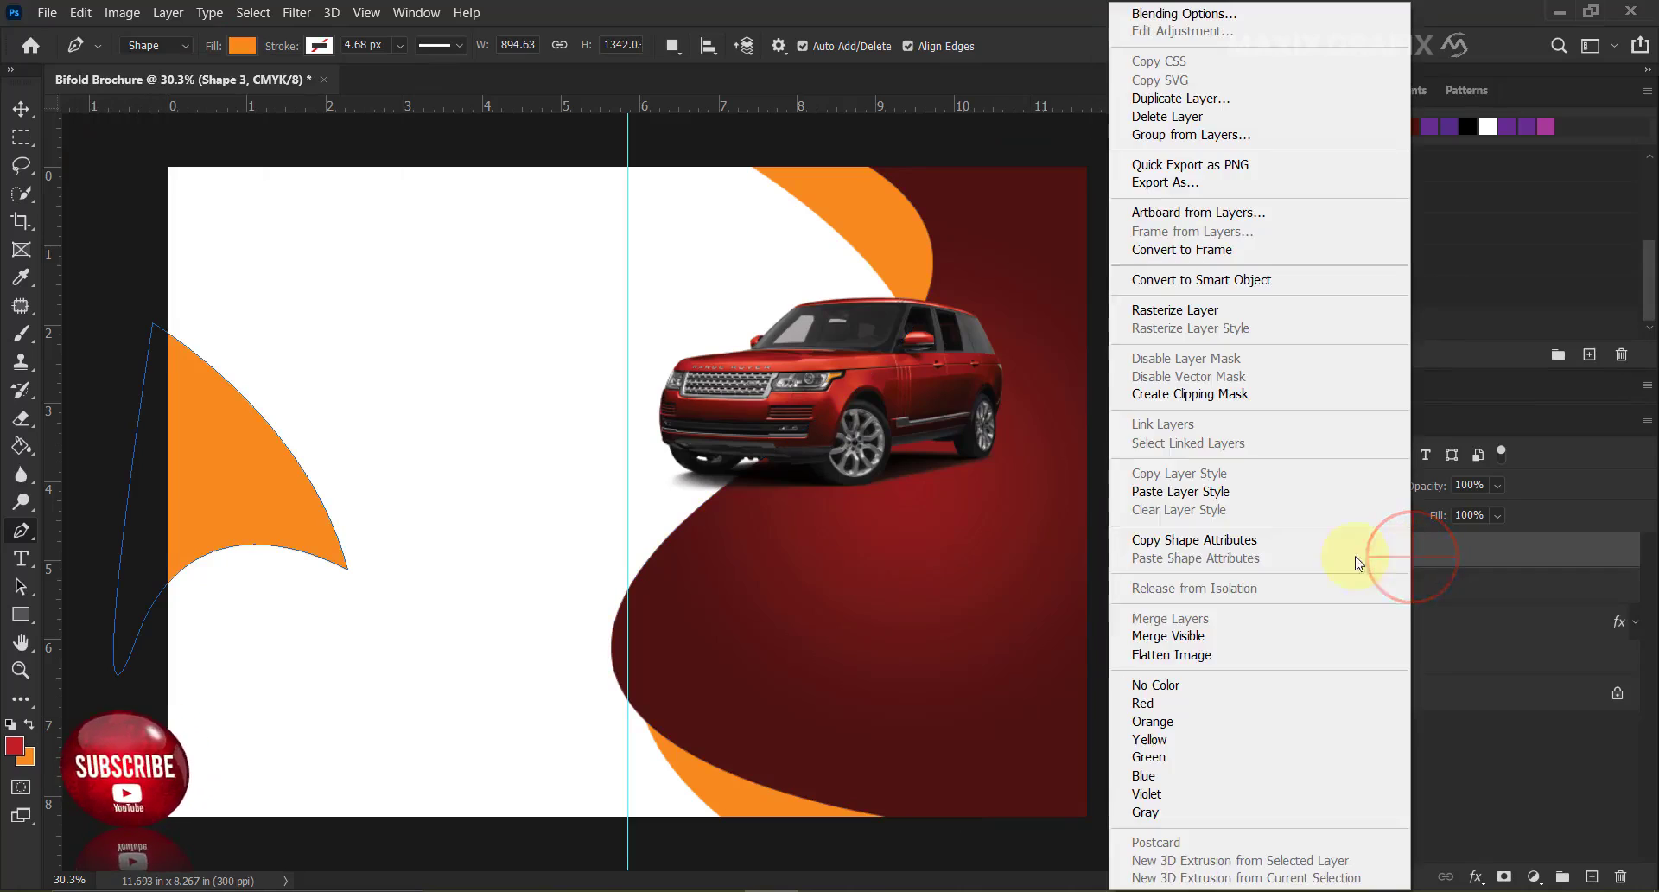
left_click(1242, 500)
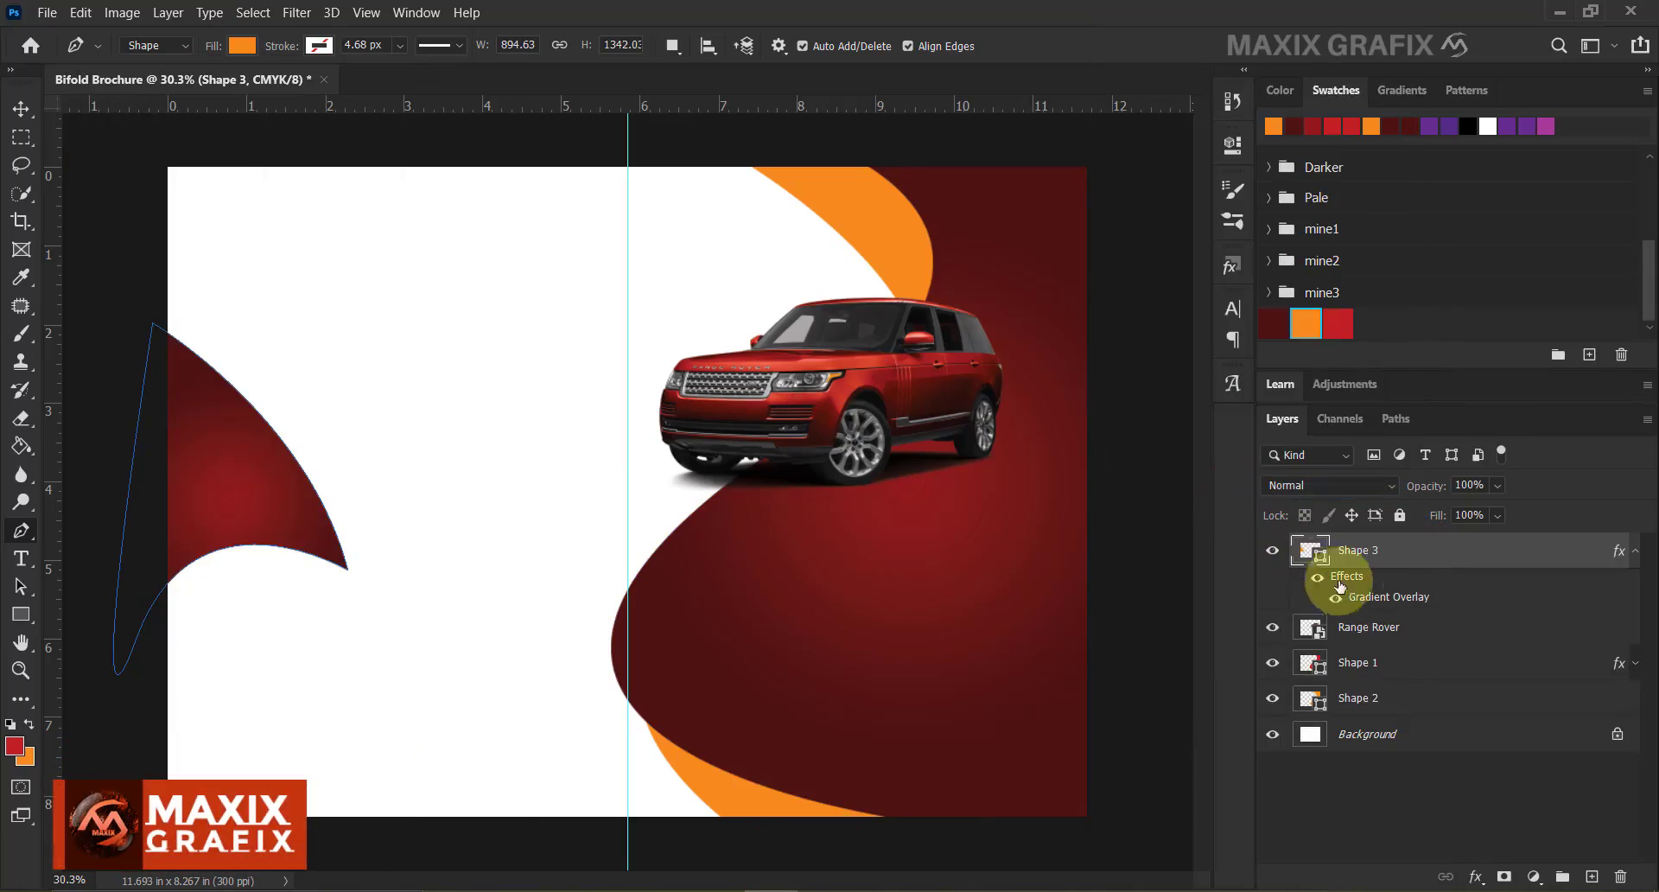
Reposition the radial gradient's glow within Shape 3 in its Gradient Overlay settings.
double_click(1380, 598)
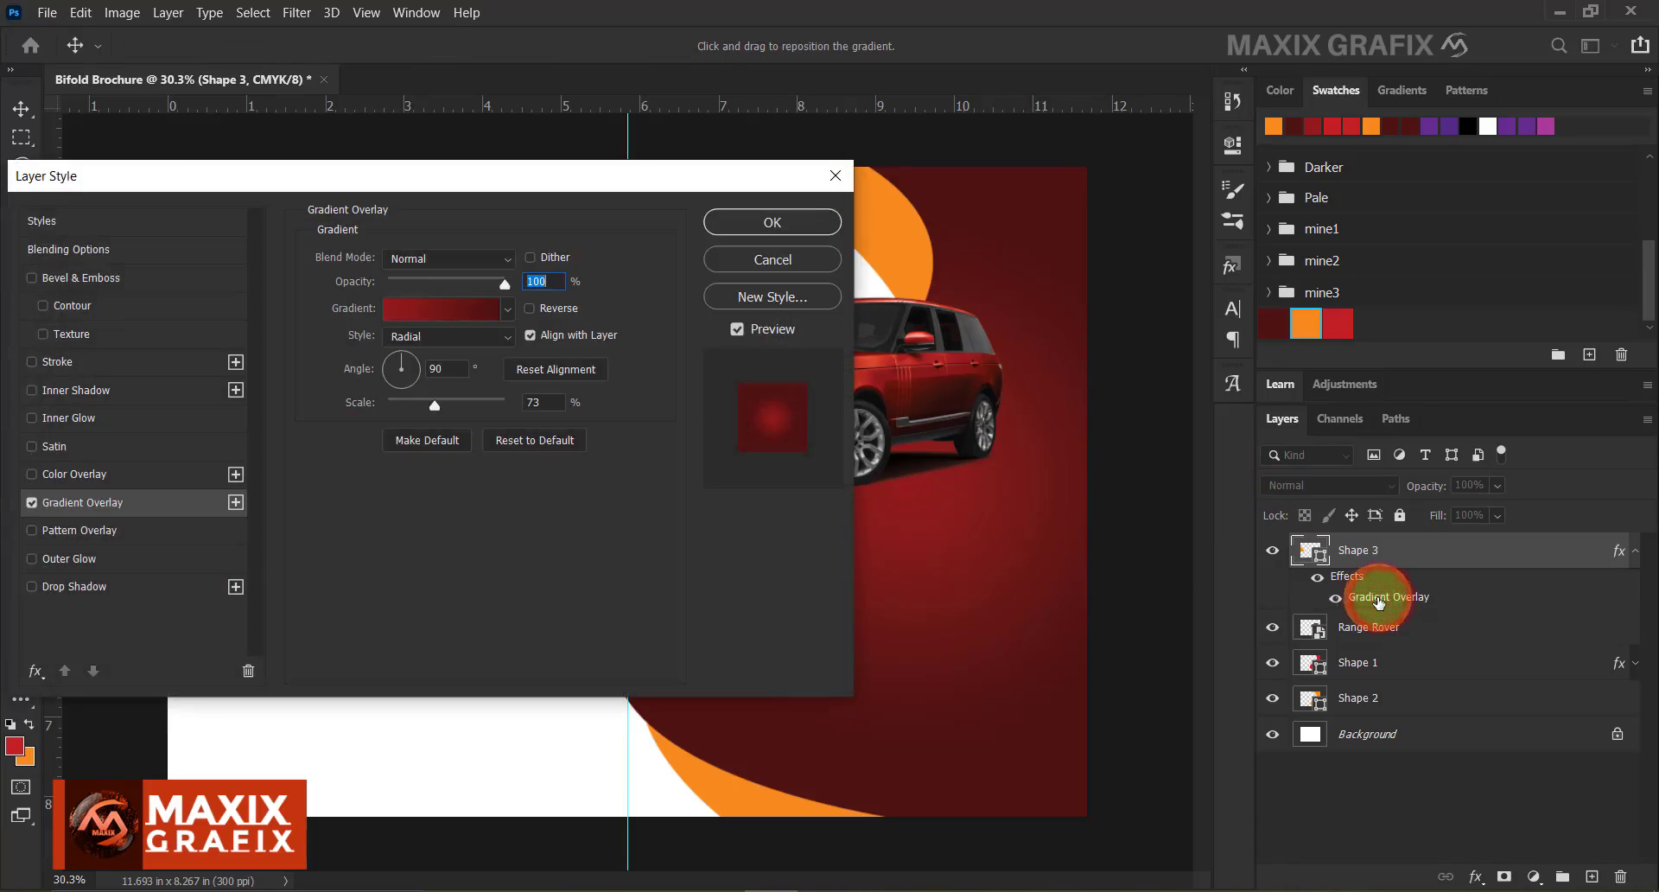
left_click_drag(527, 184, 1002, 203)
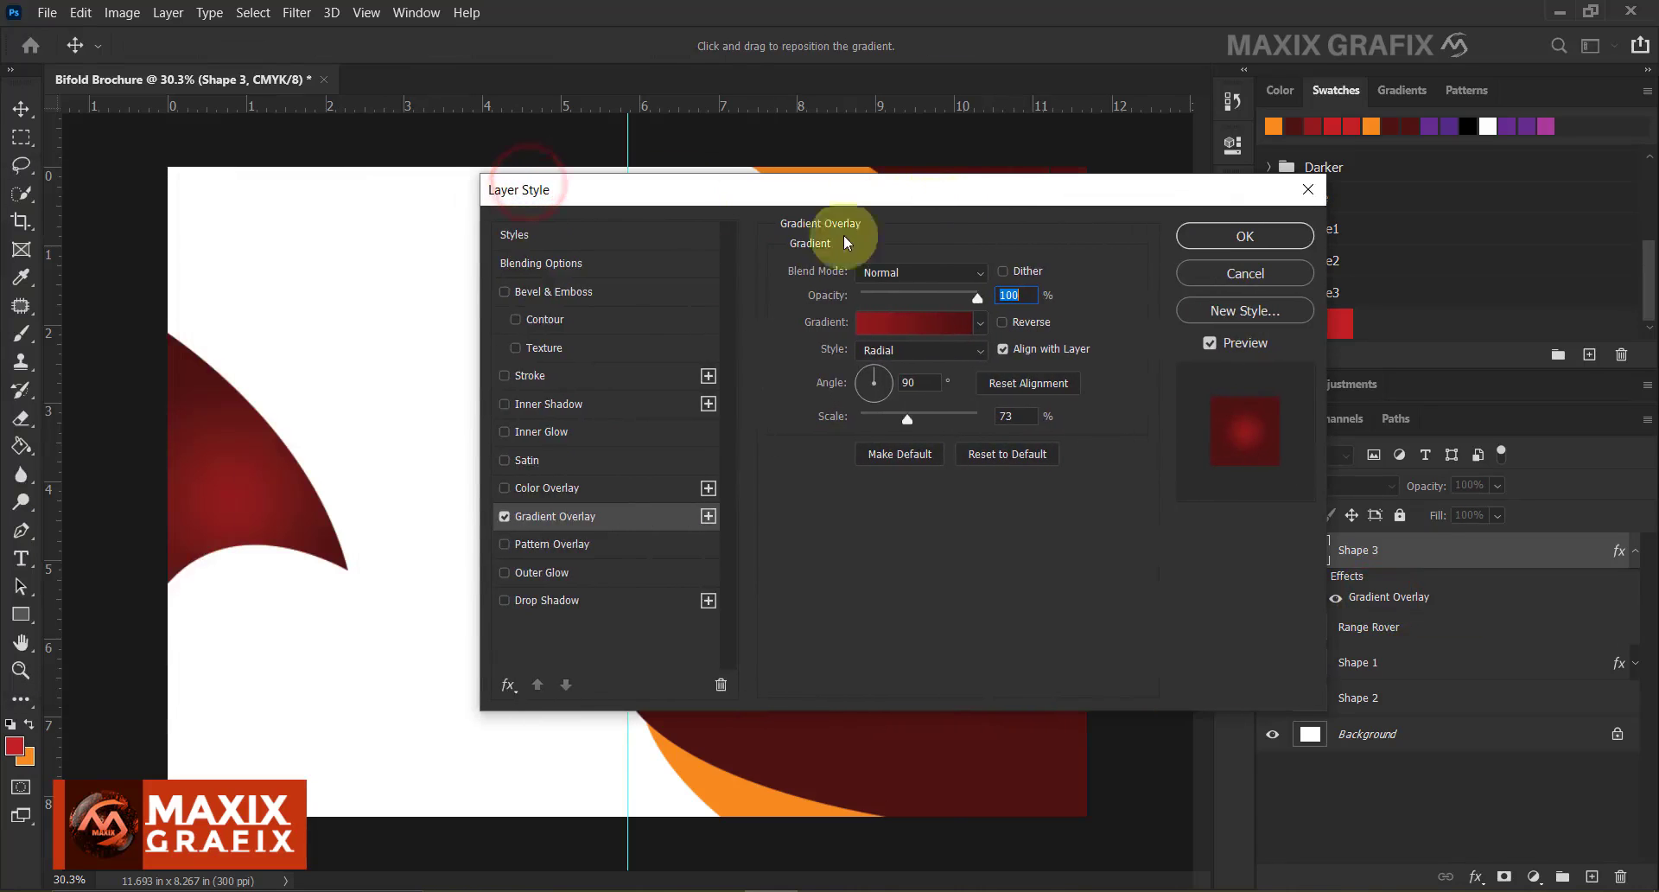
left_click_drag(251, 460, 299, 418)
left_click(1212, 231)
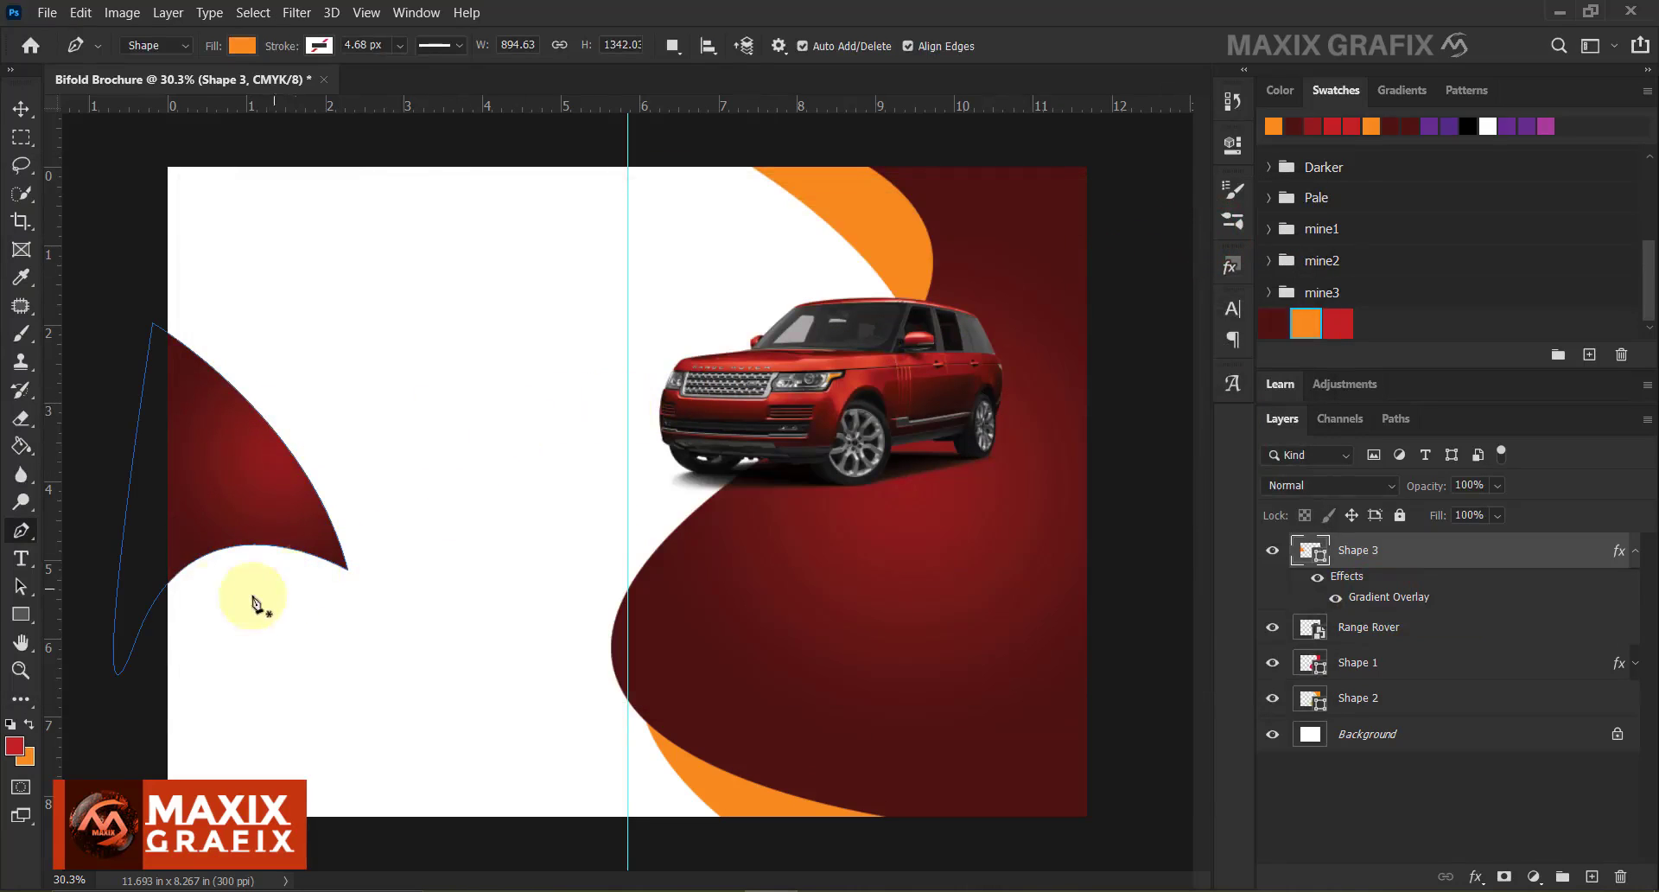
Draw orange Shape 4 with a sharp tip along the red shape's lower edge, placed below Shape 3.
left_click(141, 683)
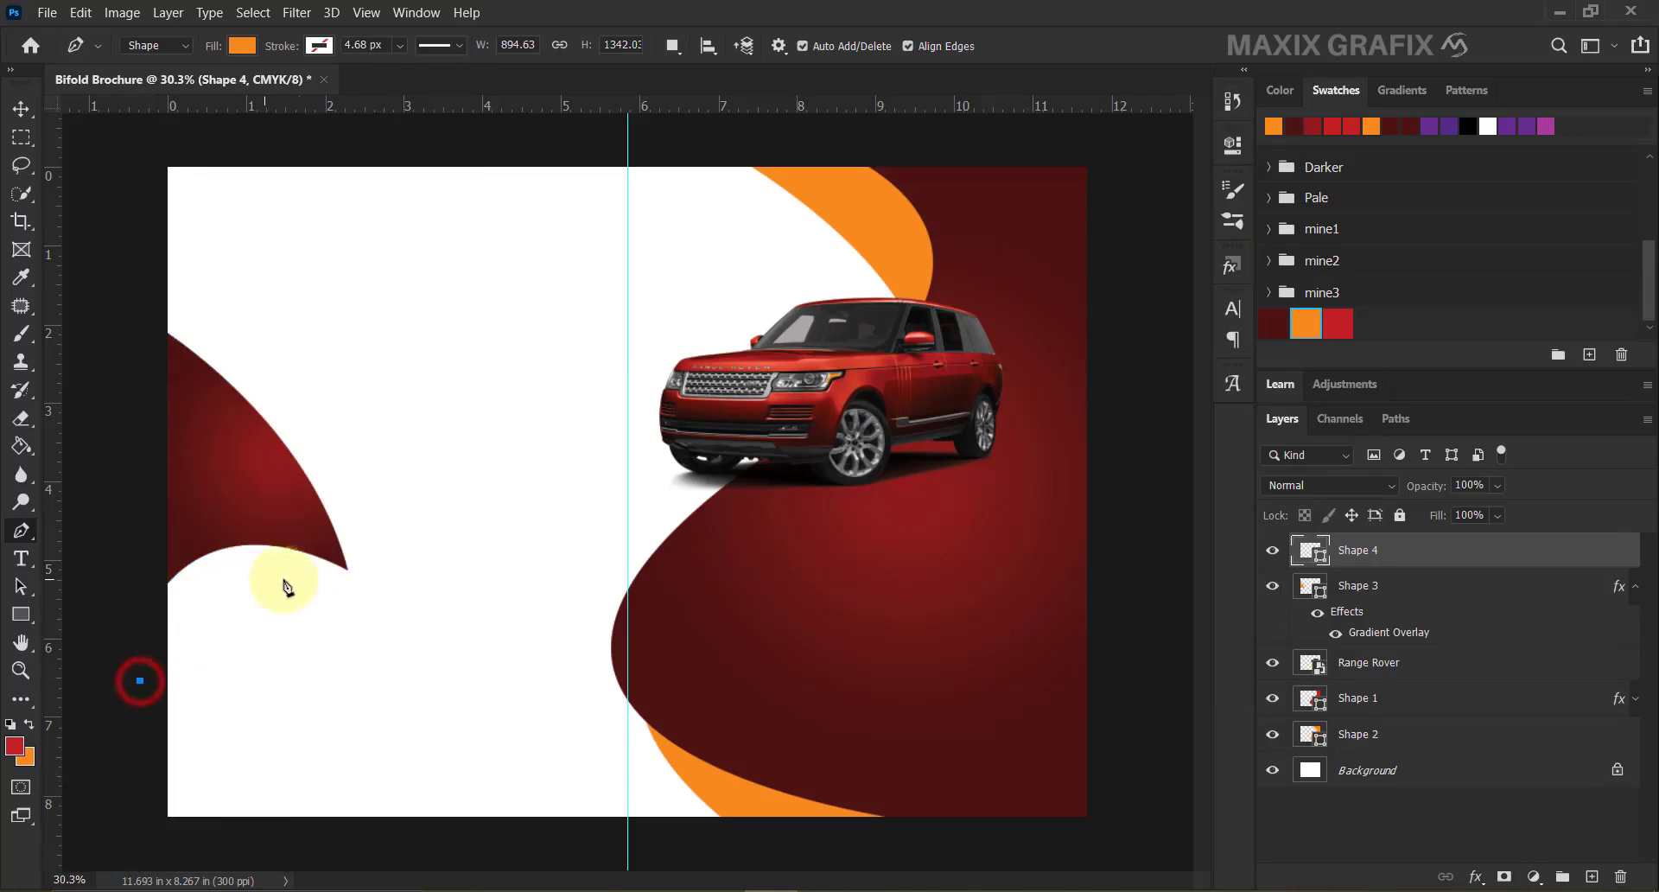
left_click_drag(343, 567, 448, 597)
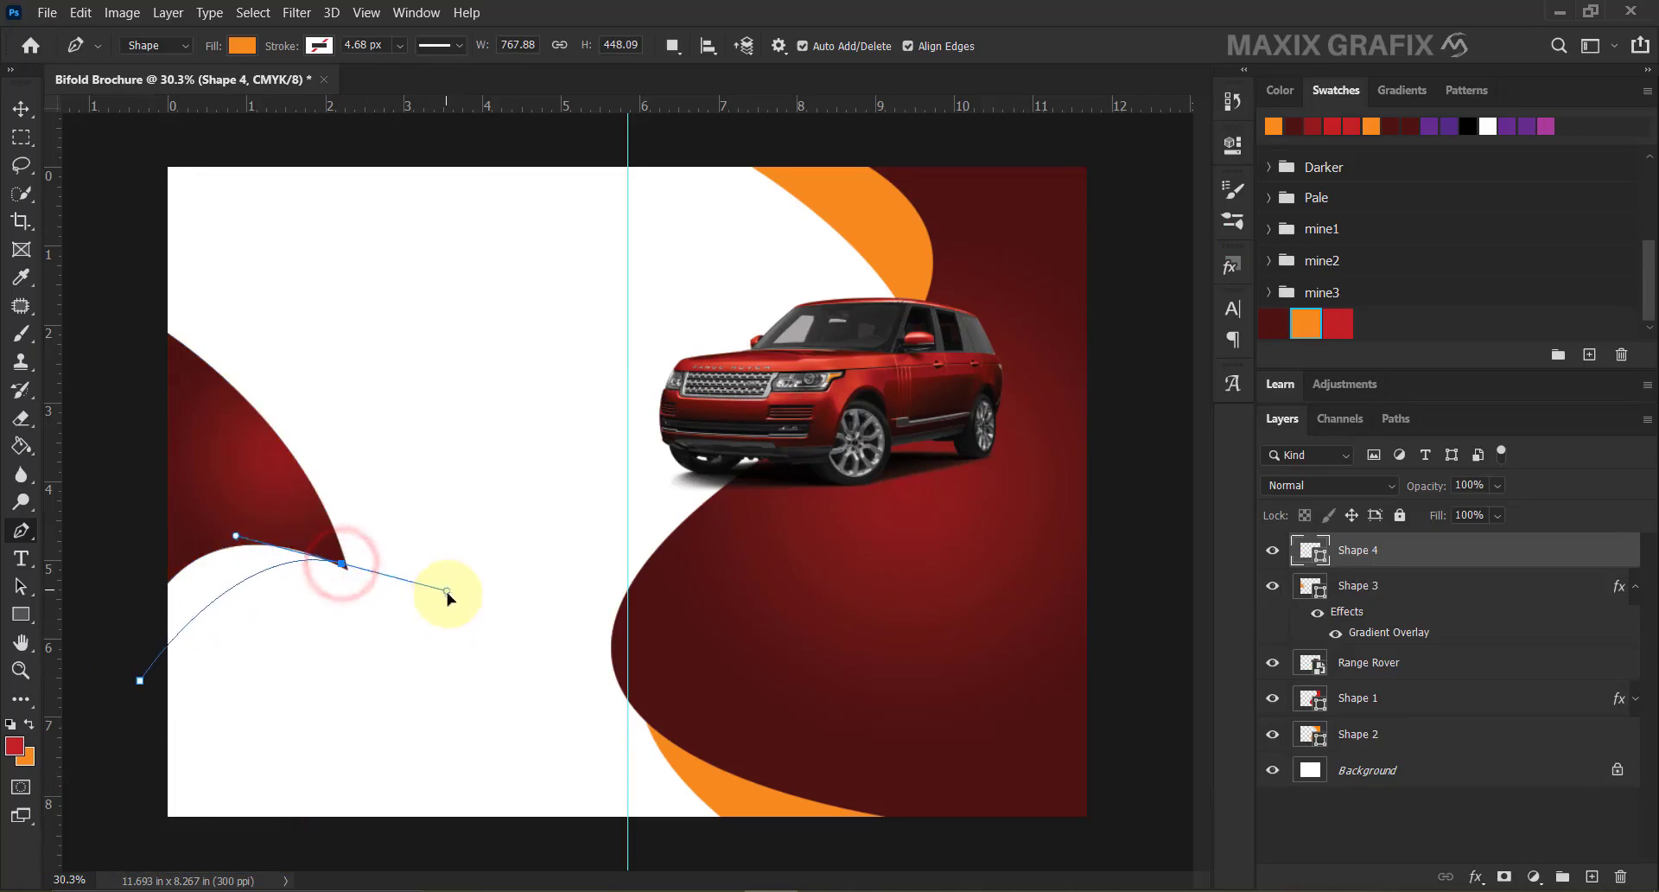
left_click(342, 567, "alt")
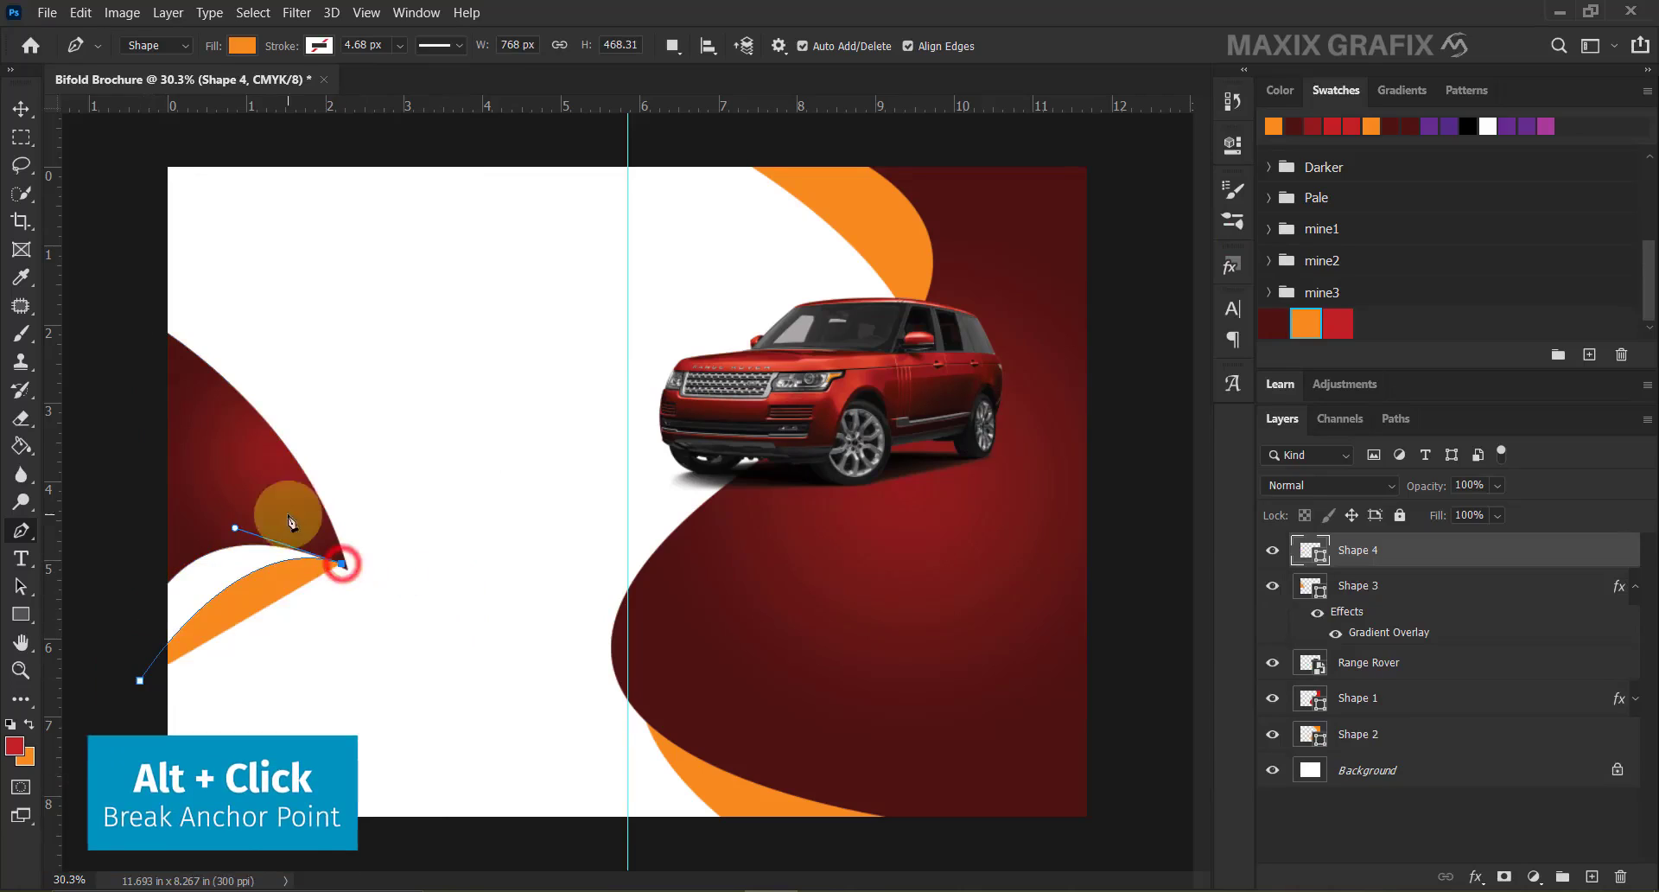
left_click_drag(206, 459, 122, 455)
left_click(126, 546)
left_click(140, 680)
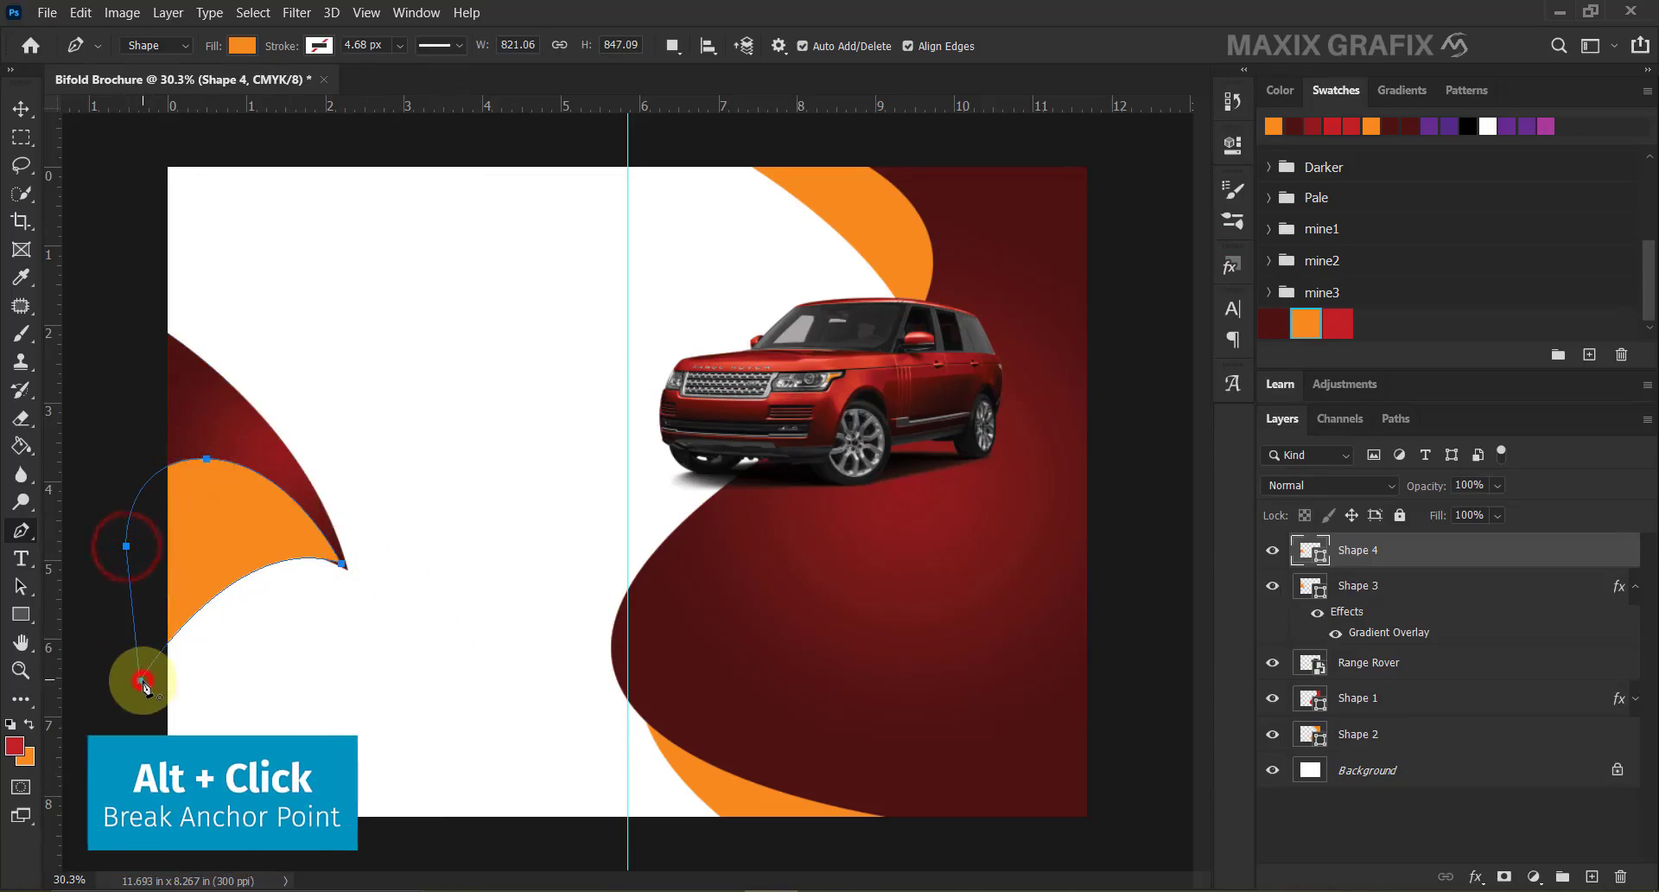
left_click_drag(1424, 567, 1424, 652)
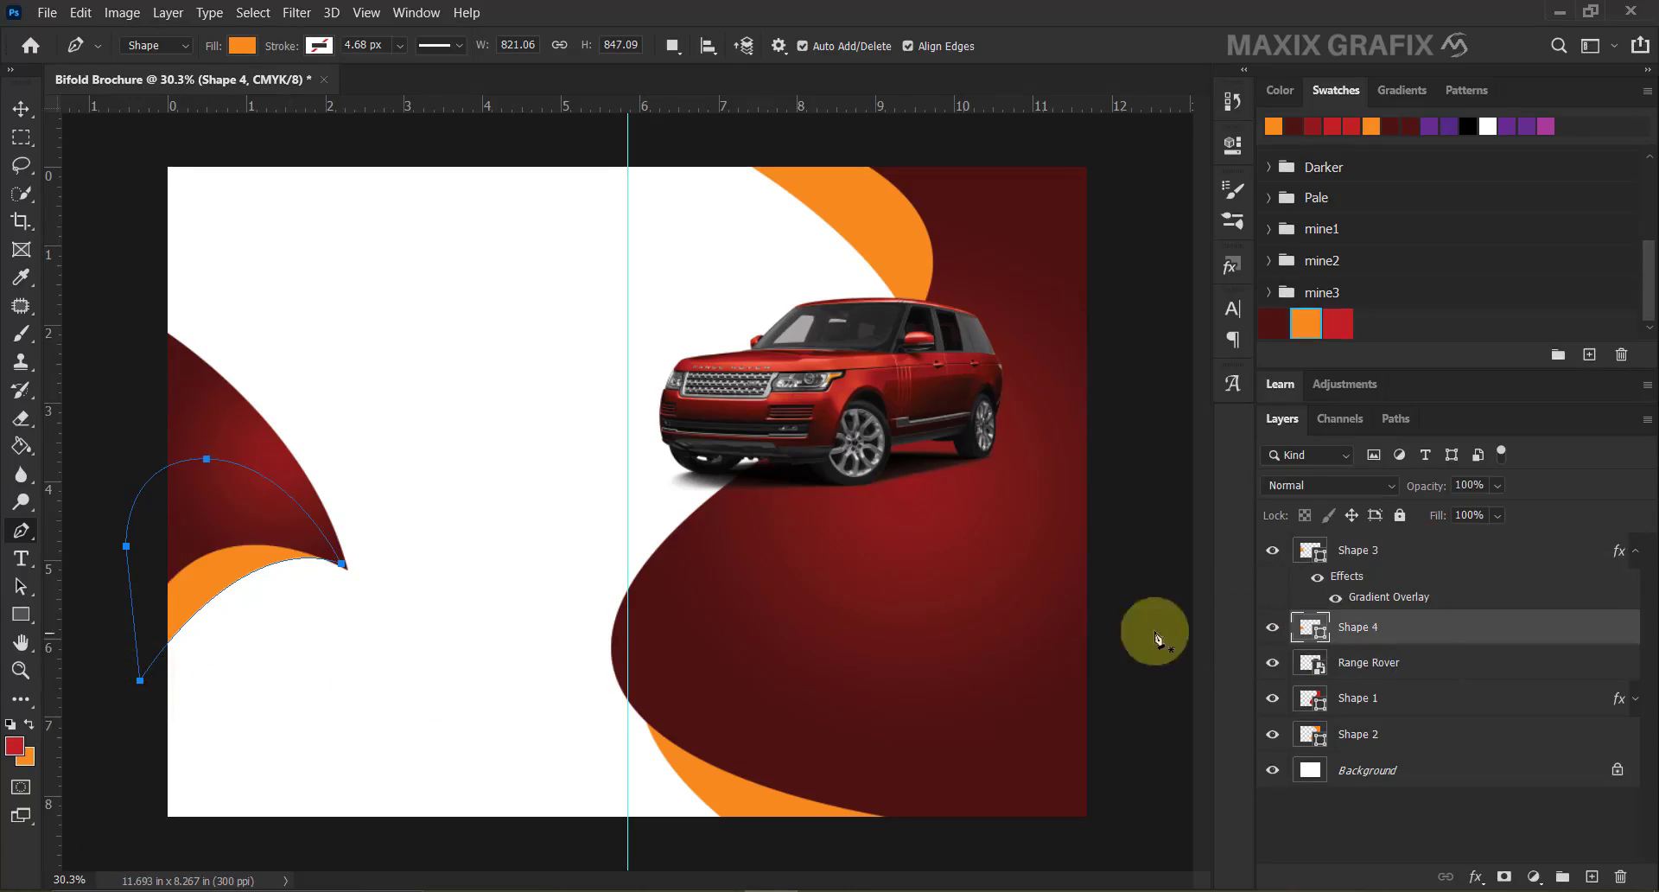
left_click_drag(342, 567, 350, 573)
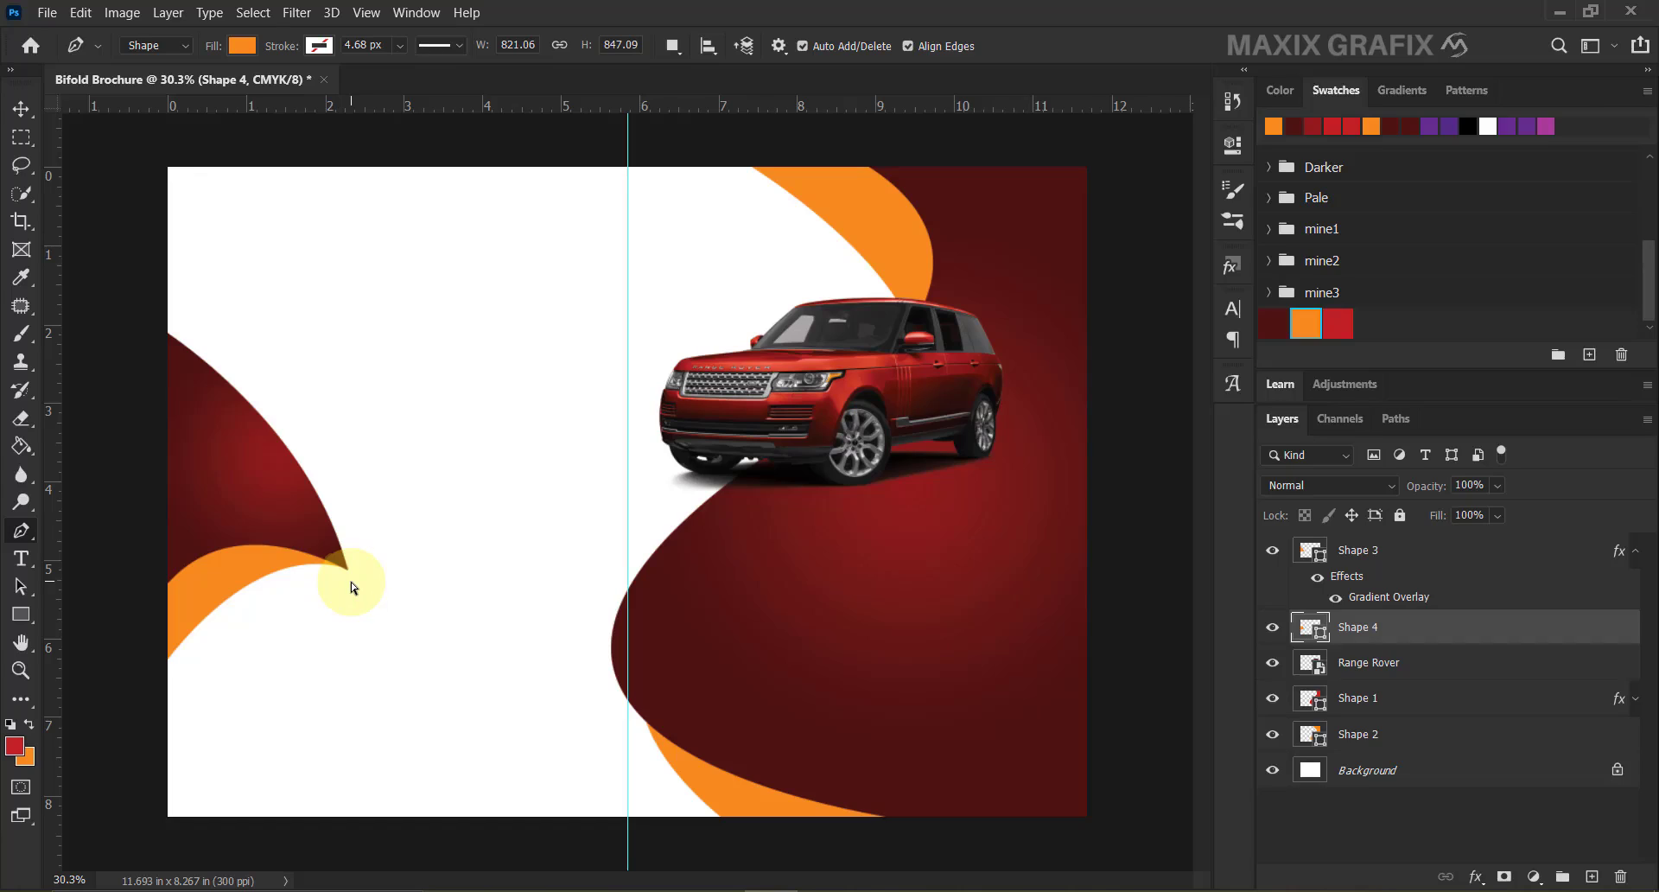
left_click(315, 515)
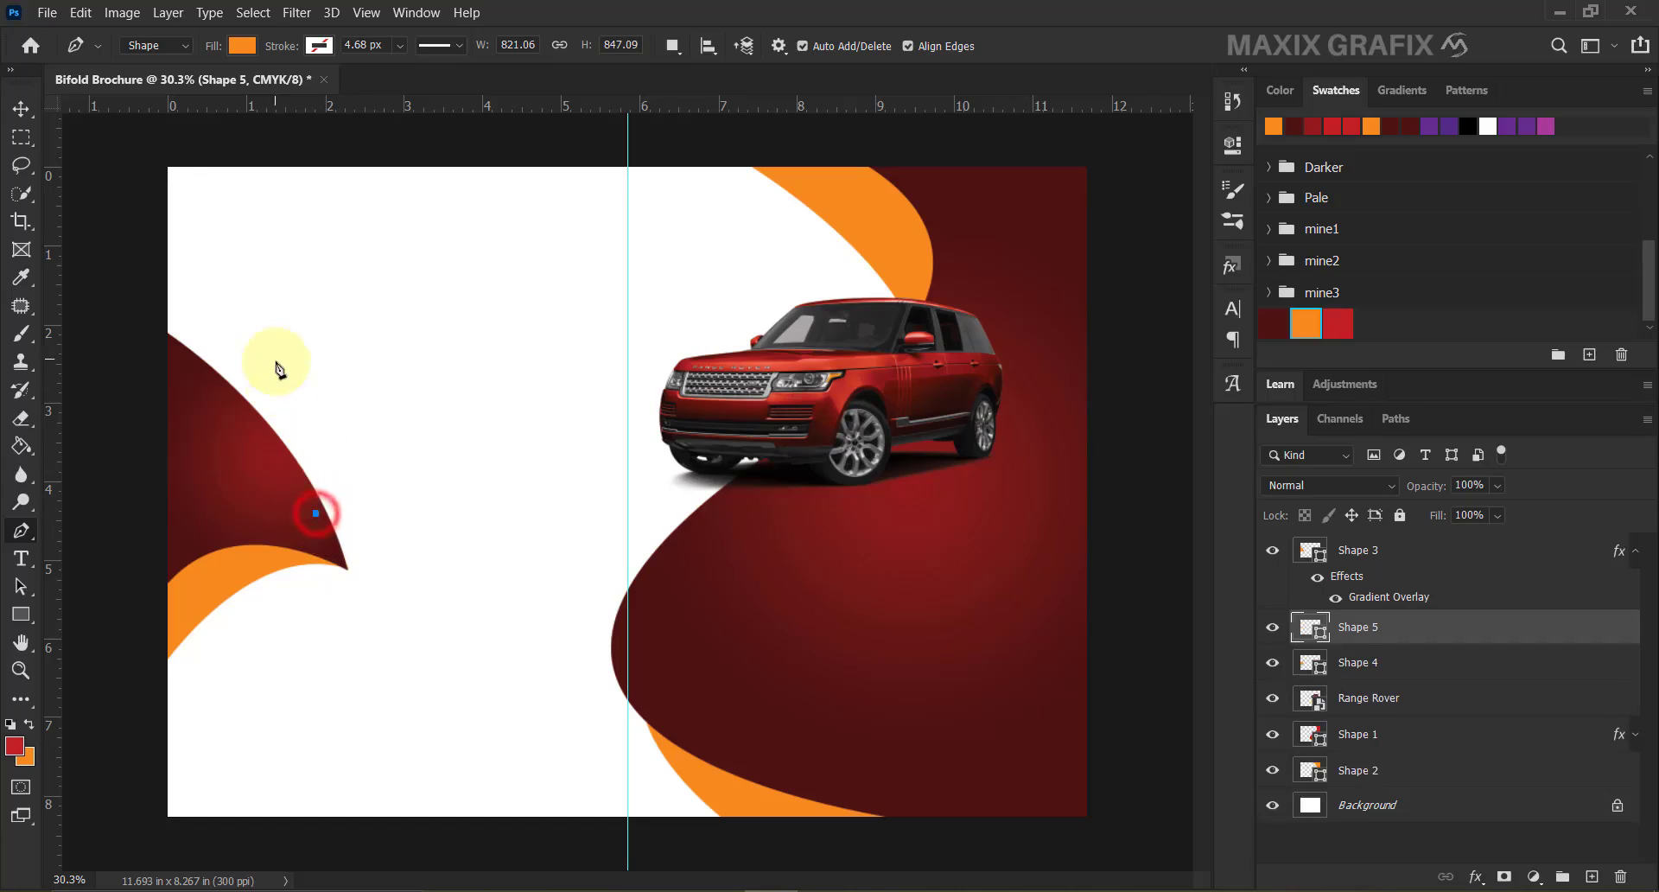
Finish Shape 5's outline with points at the top-left corner and left edge, refining its bottom tip.
left_click_drag(241, 161, 293, 54)
left_click(133, 152)
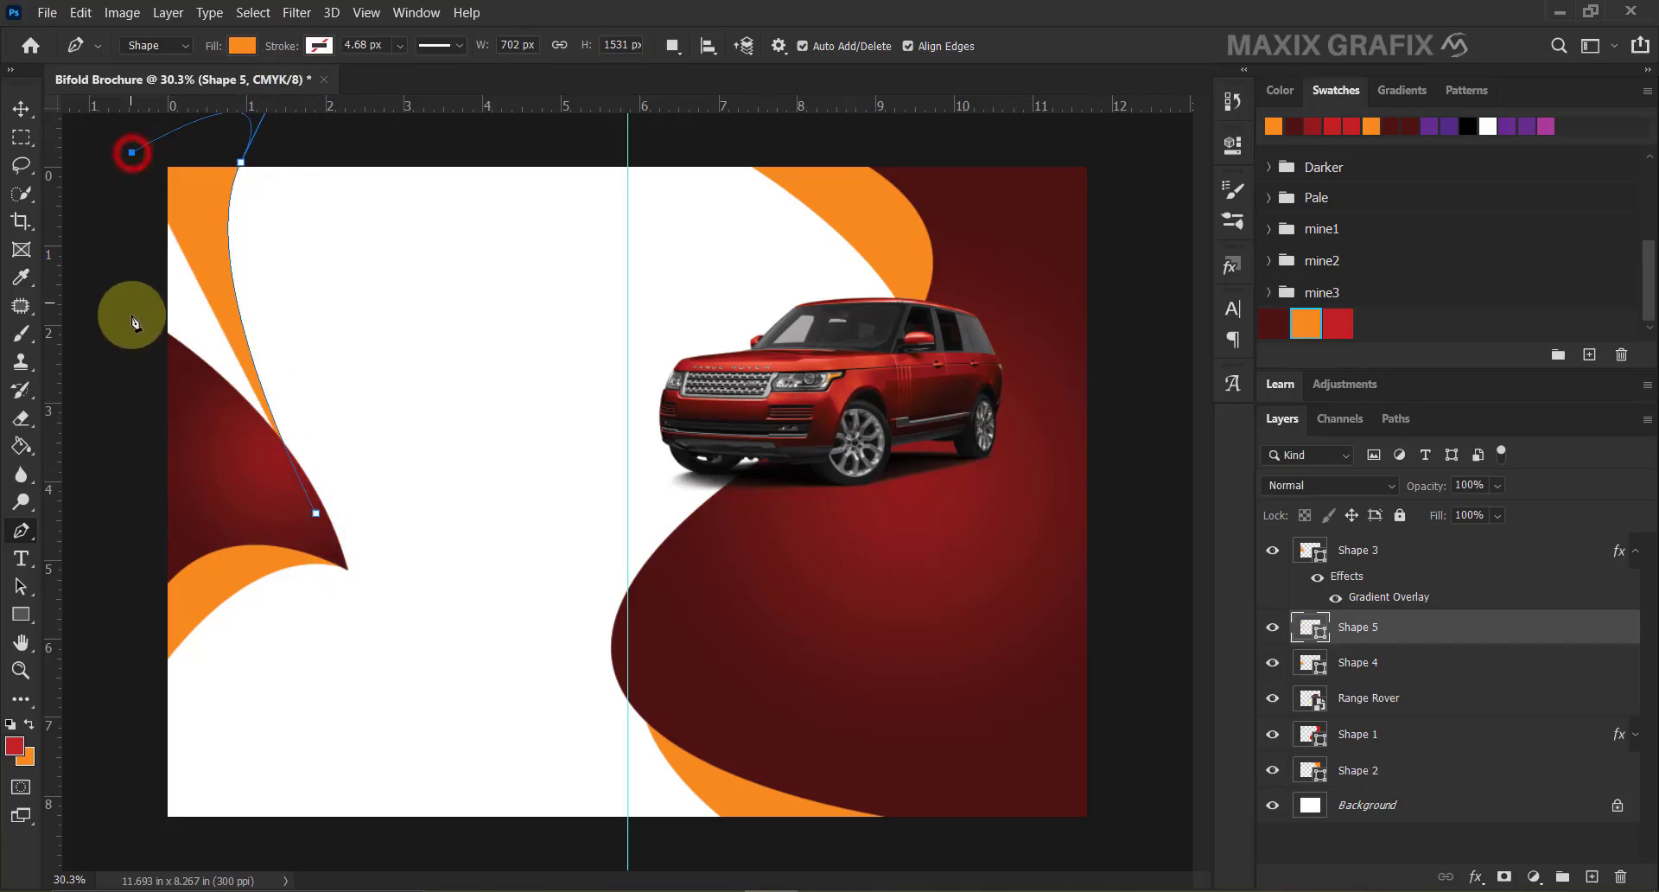
left_click(131, 337)
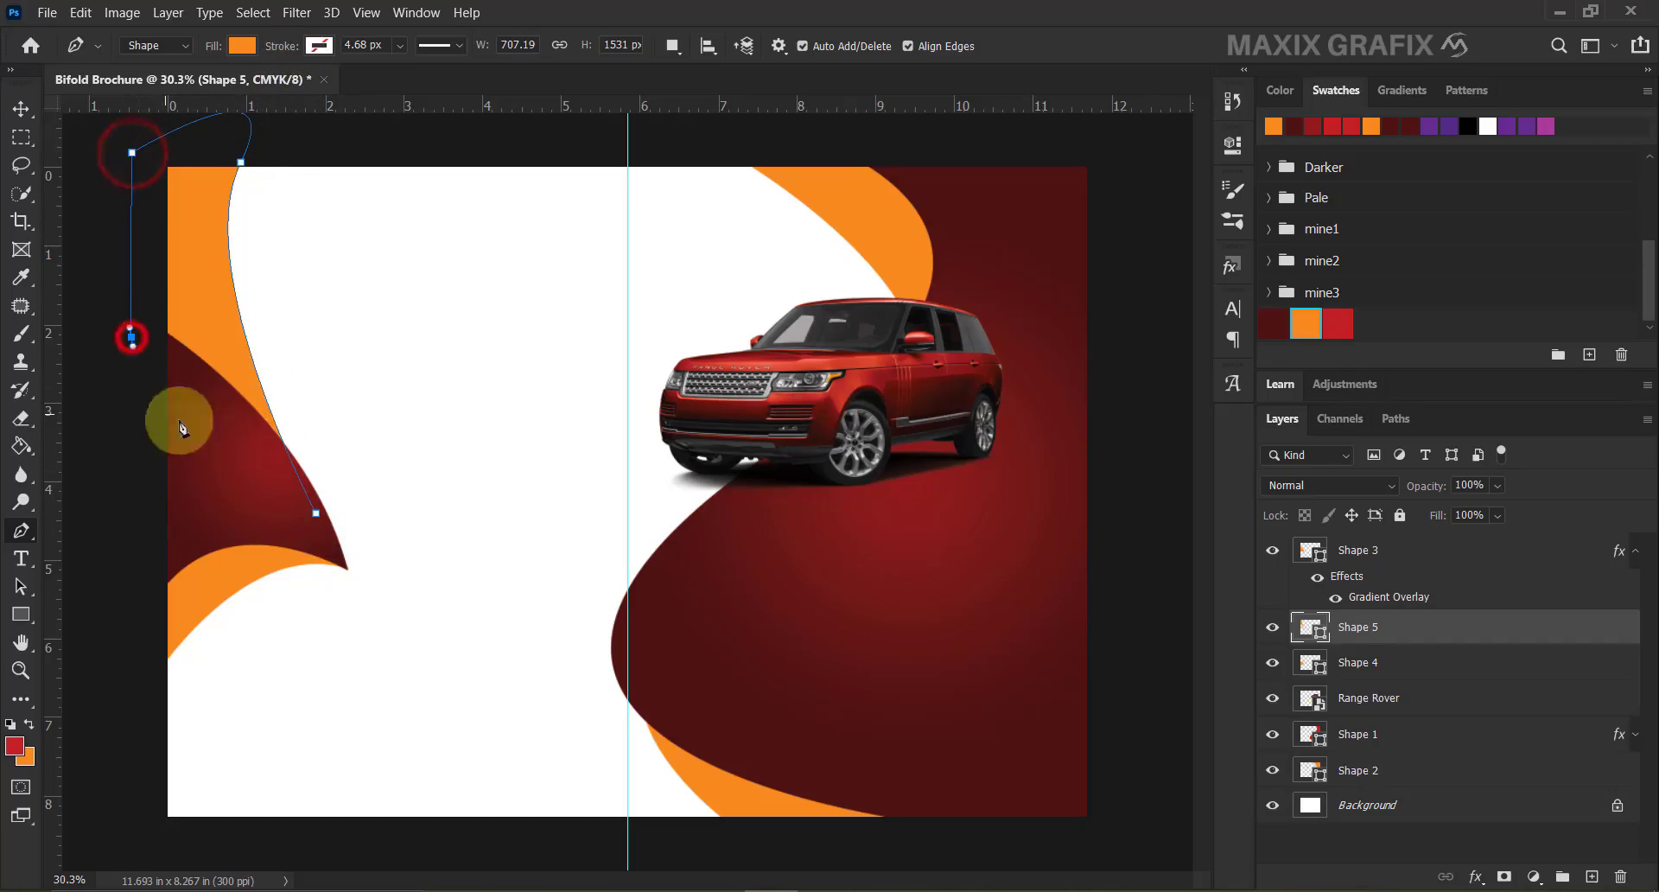
left_click(316, 516)
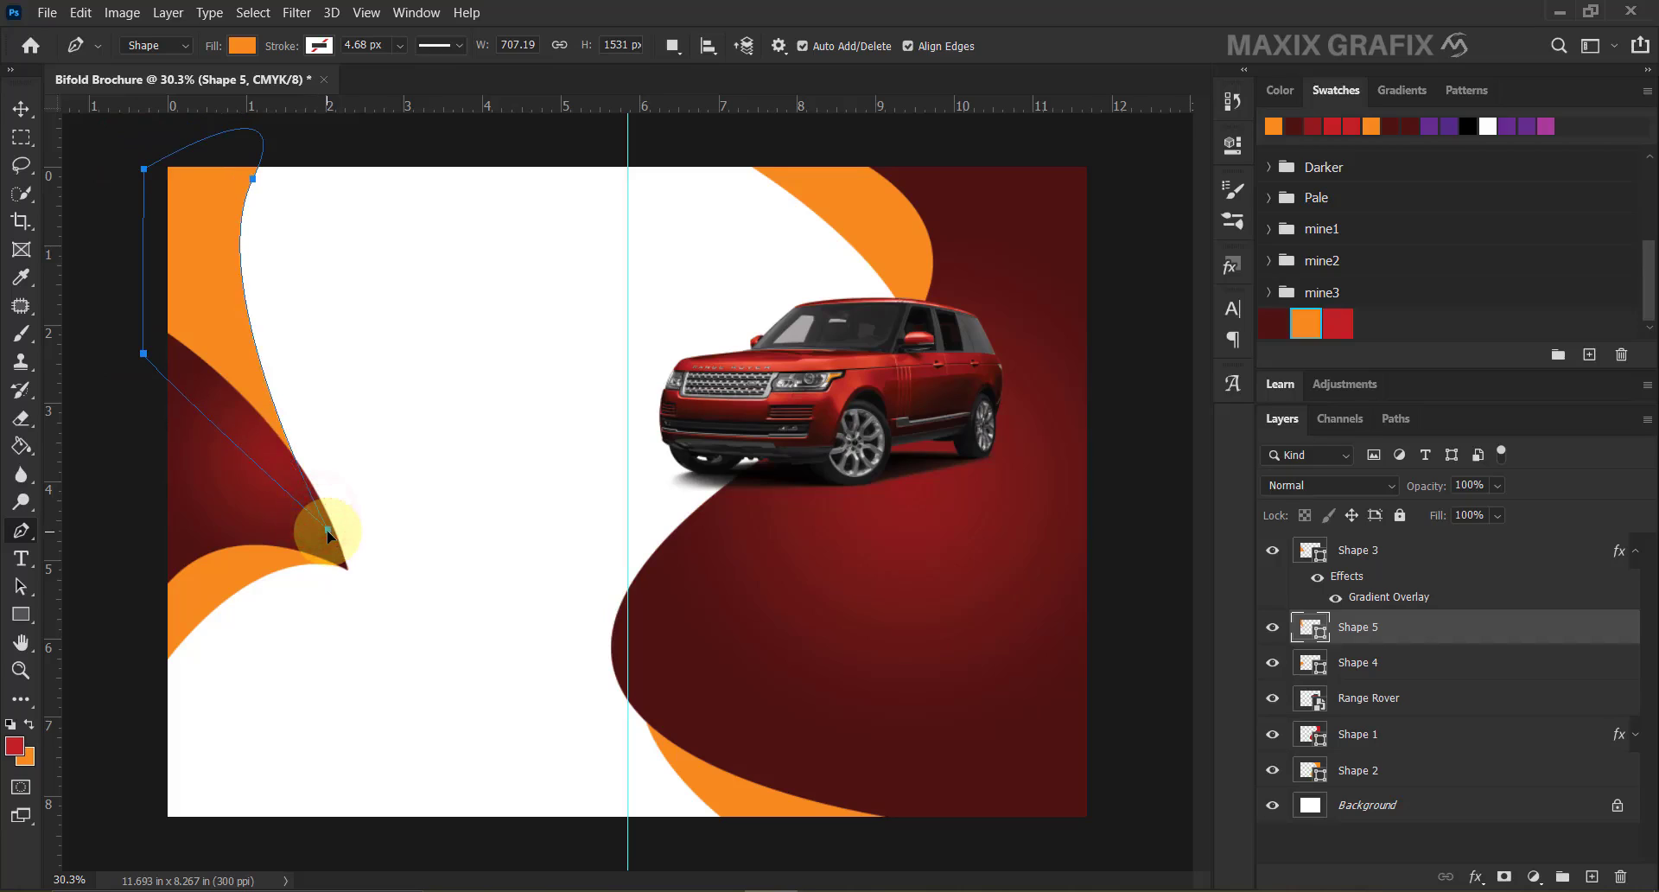
left_click(319, 514, "ctrl")
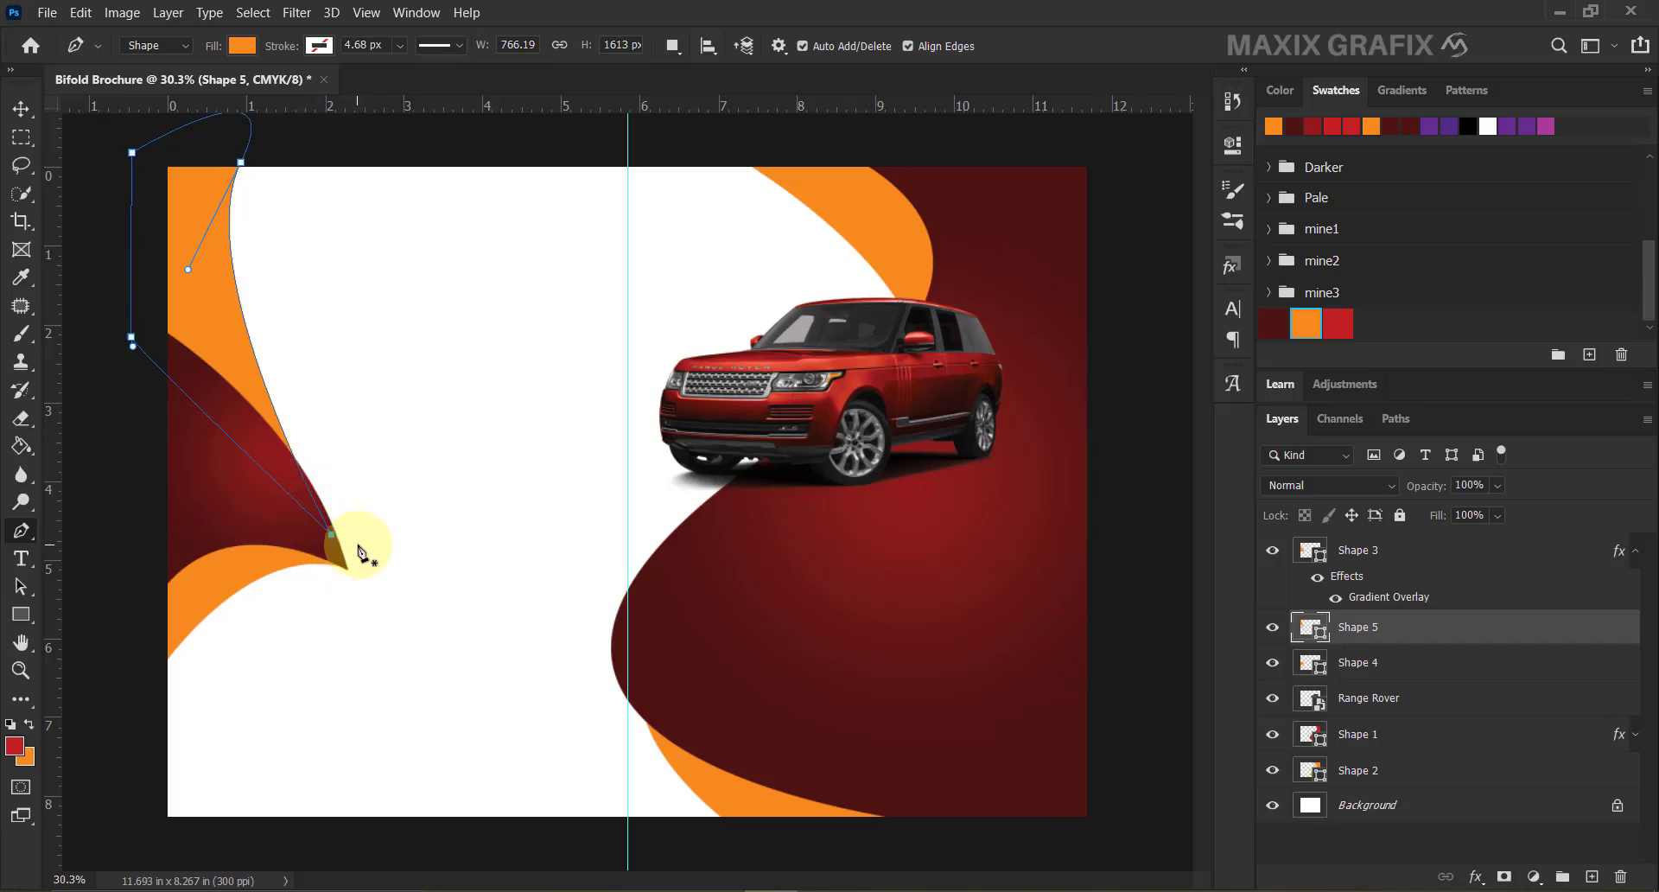
left_click(310, 524)
key("Escape")
Draw the new Shape 6 outline from the bottom, curving up to the top-left and down the left edge.
left_click(285, 508)
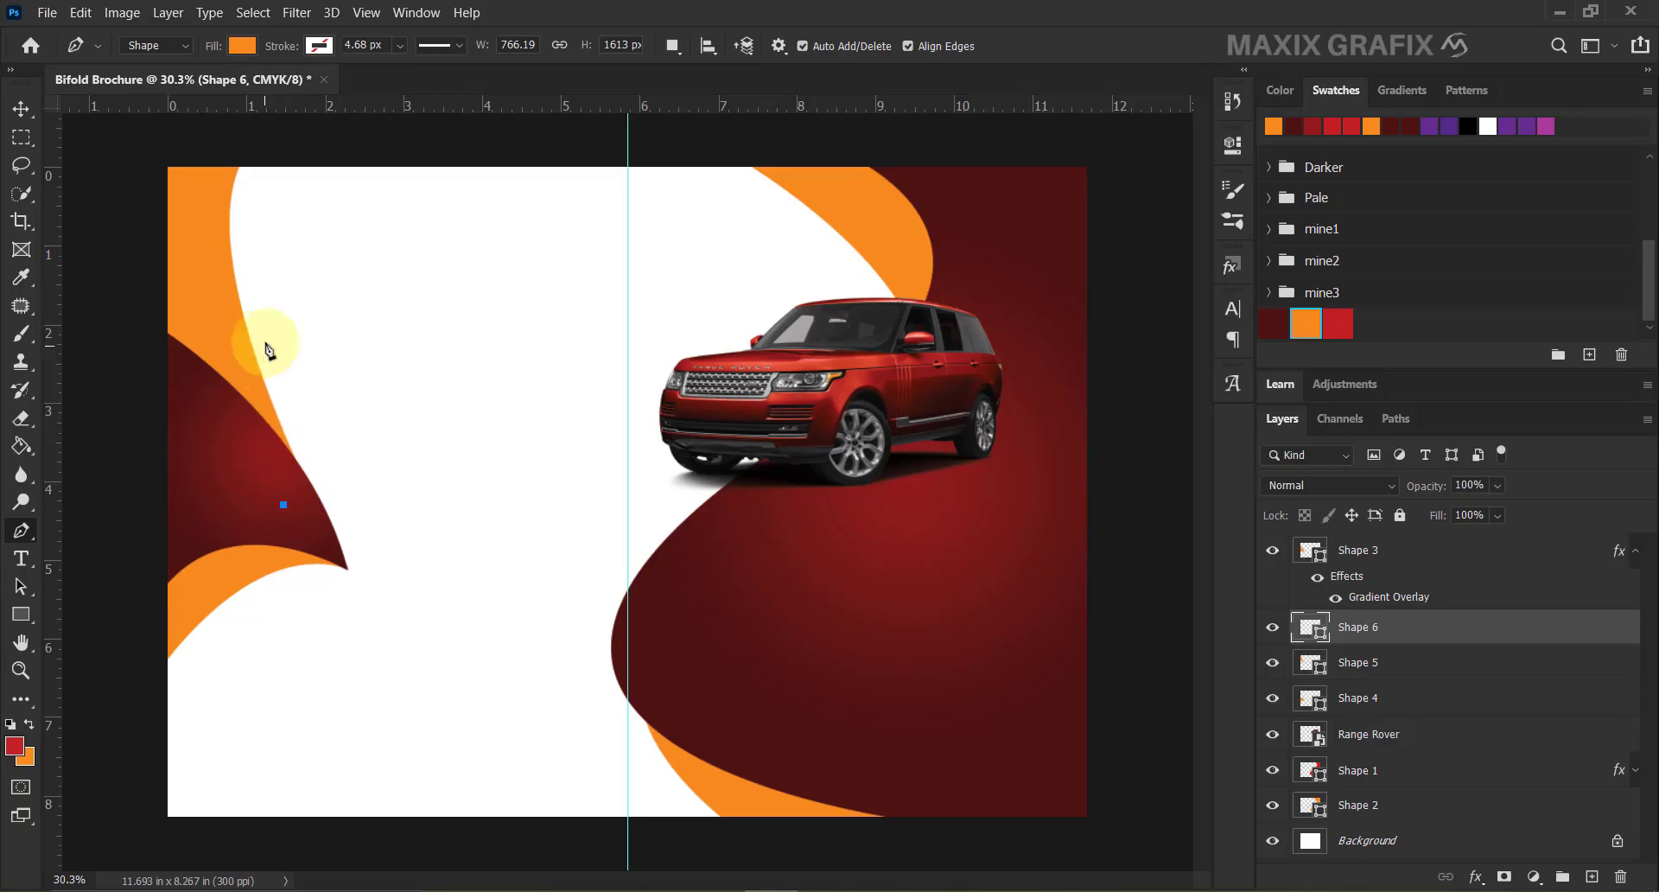
left_click_drag(293, 151, 369, 61)
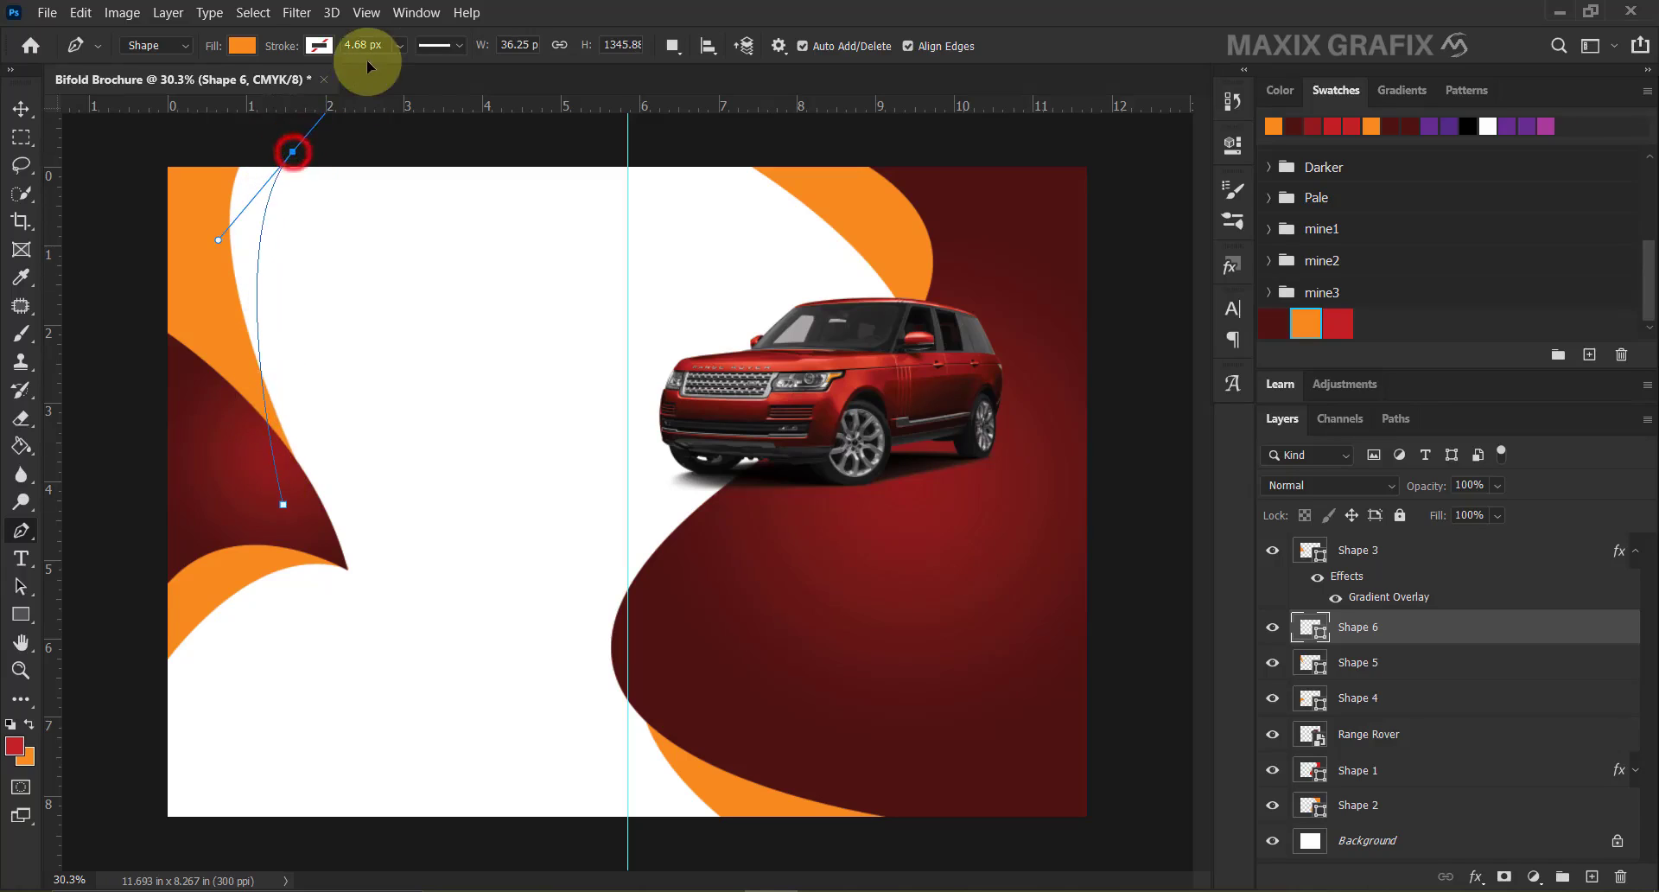
left_click(150, 140)
left_click(131, 397)
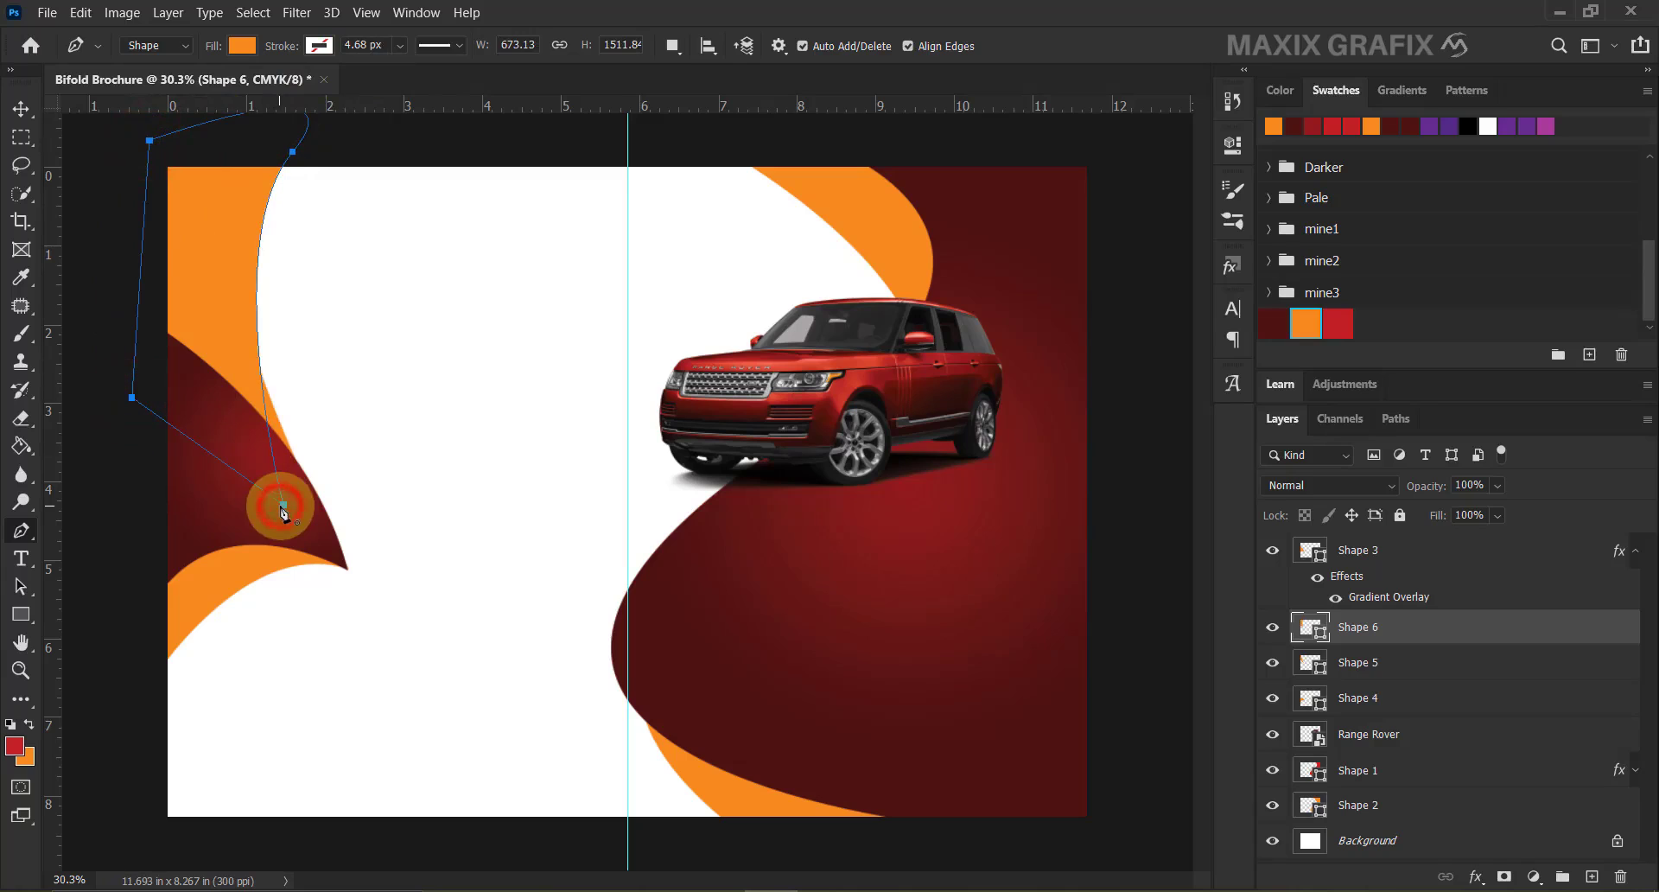
Move Shape 6 below Shape 5 and fill it dark red #4e1210.
left_click_drag(1407, 629, 1414, 677)
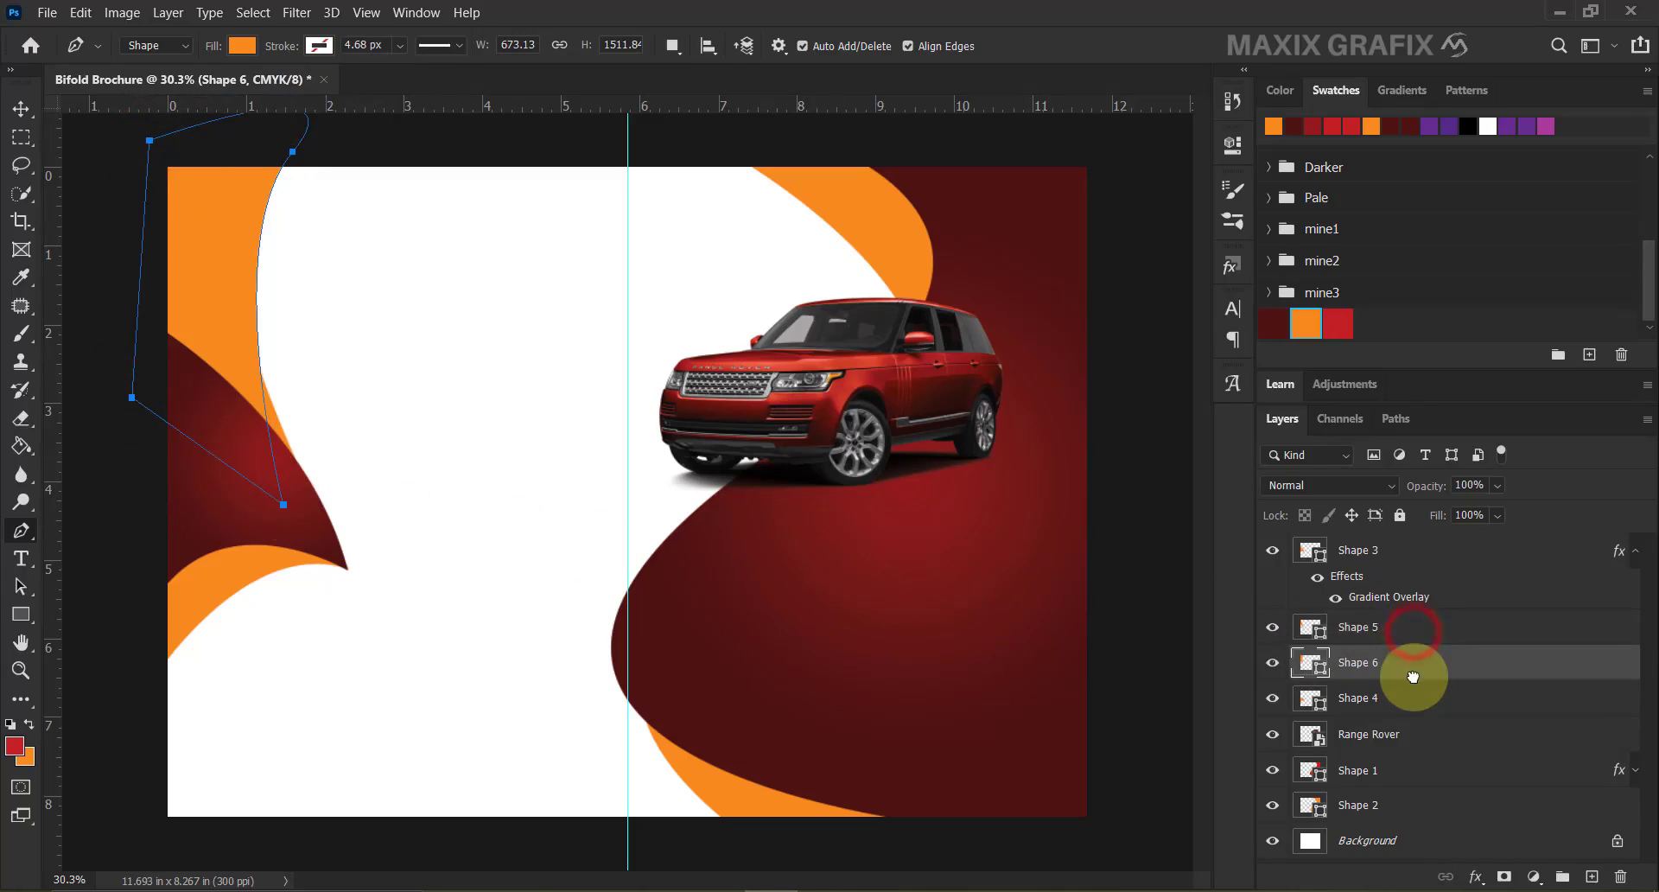
double_click(1310, 663)
left_click(1273, 323)
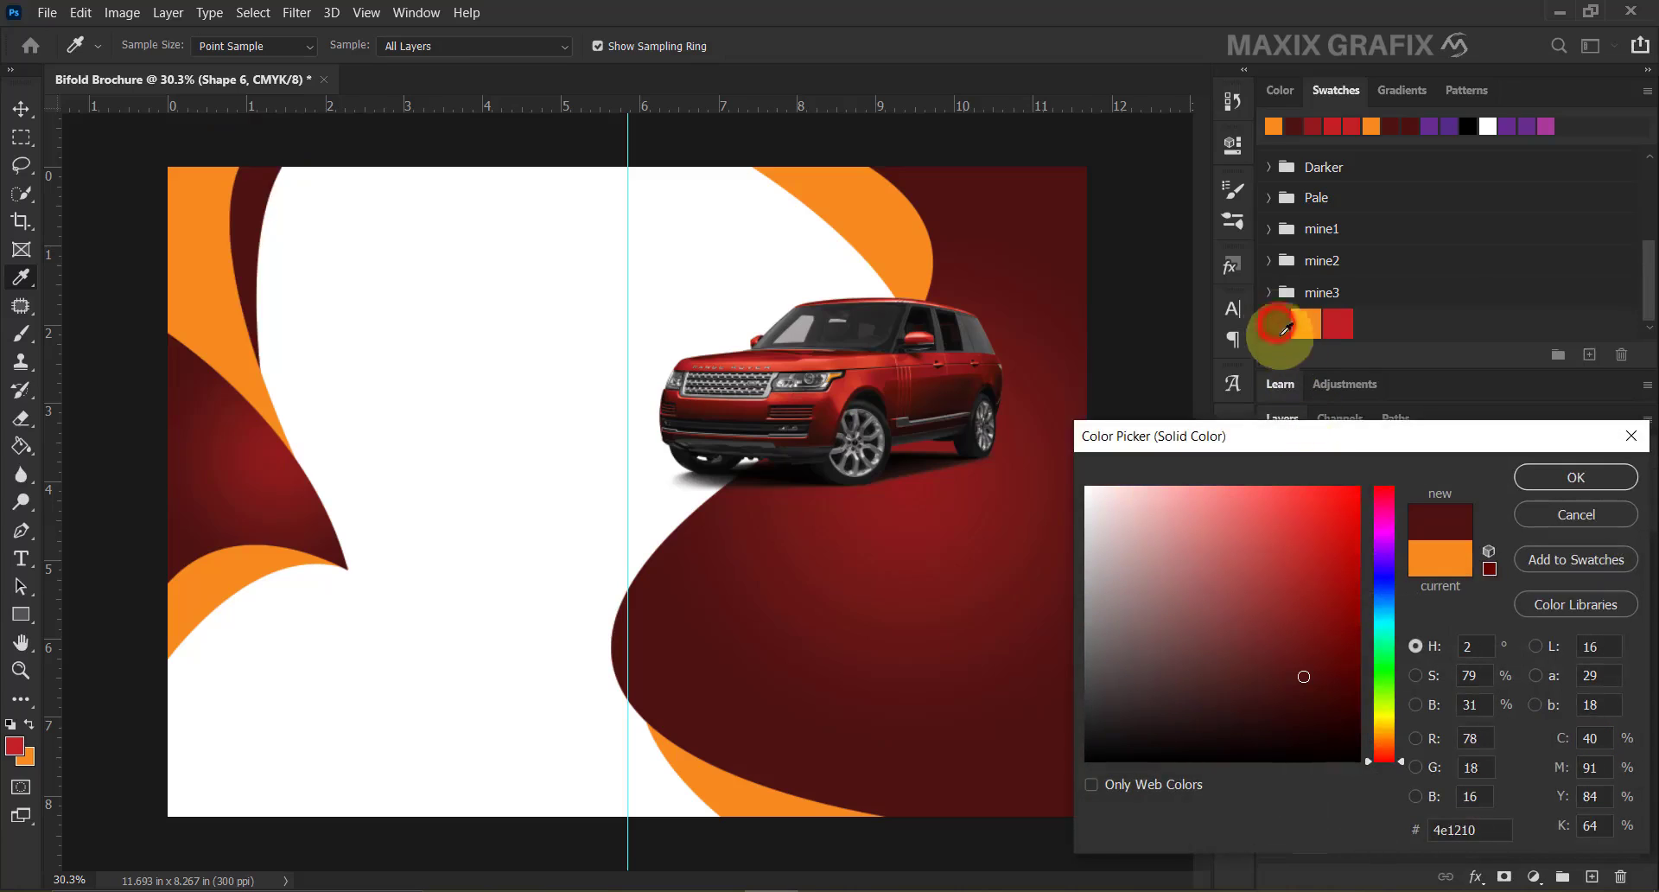
left_click(1475, 829)
double_click(1476, 829)
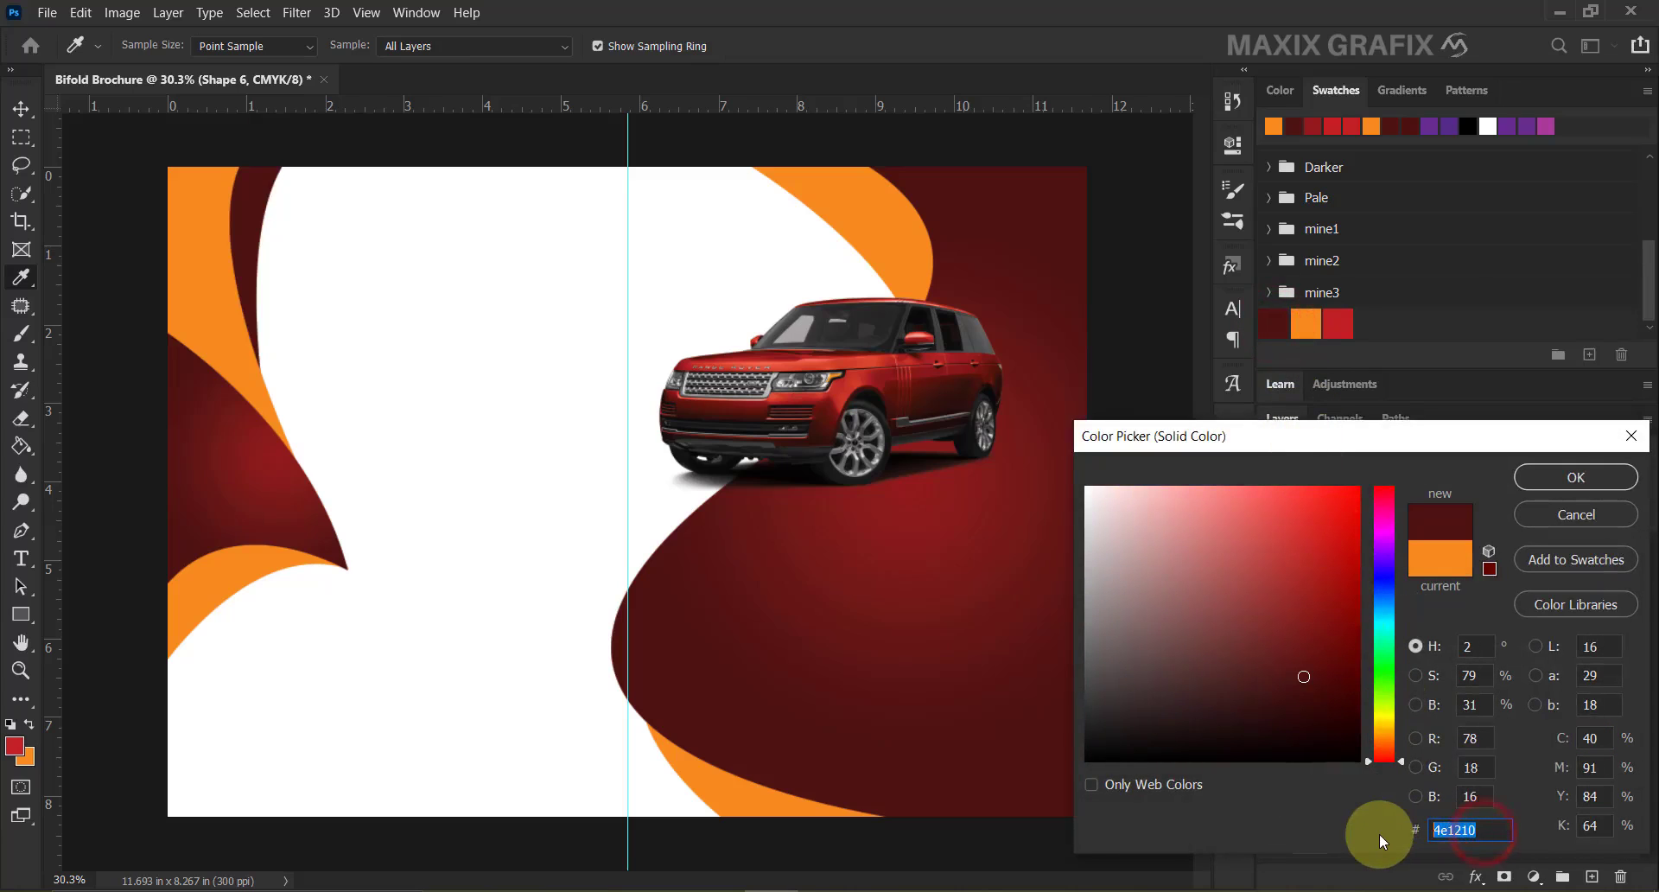
left_click(1540, 480)
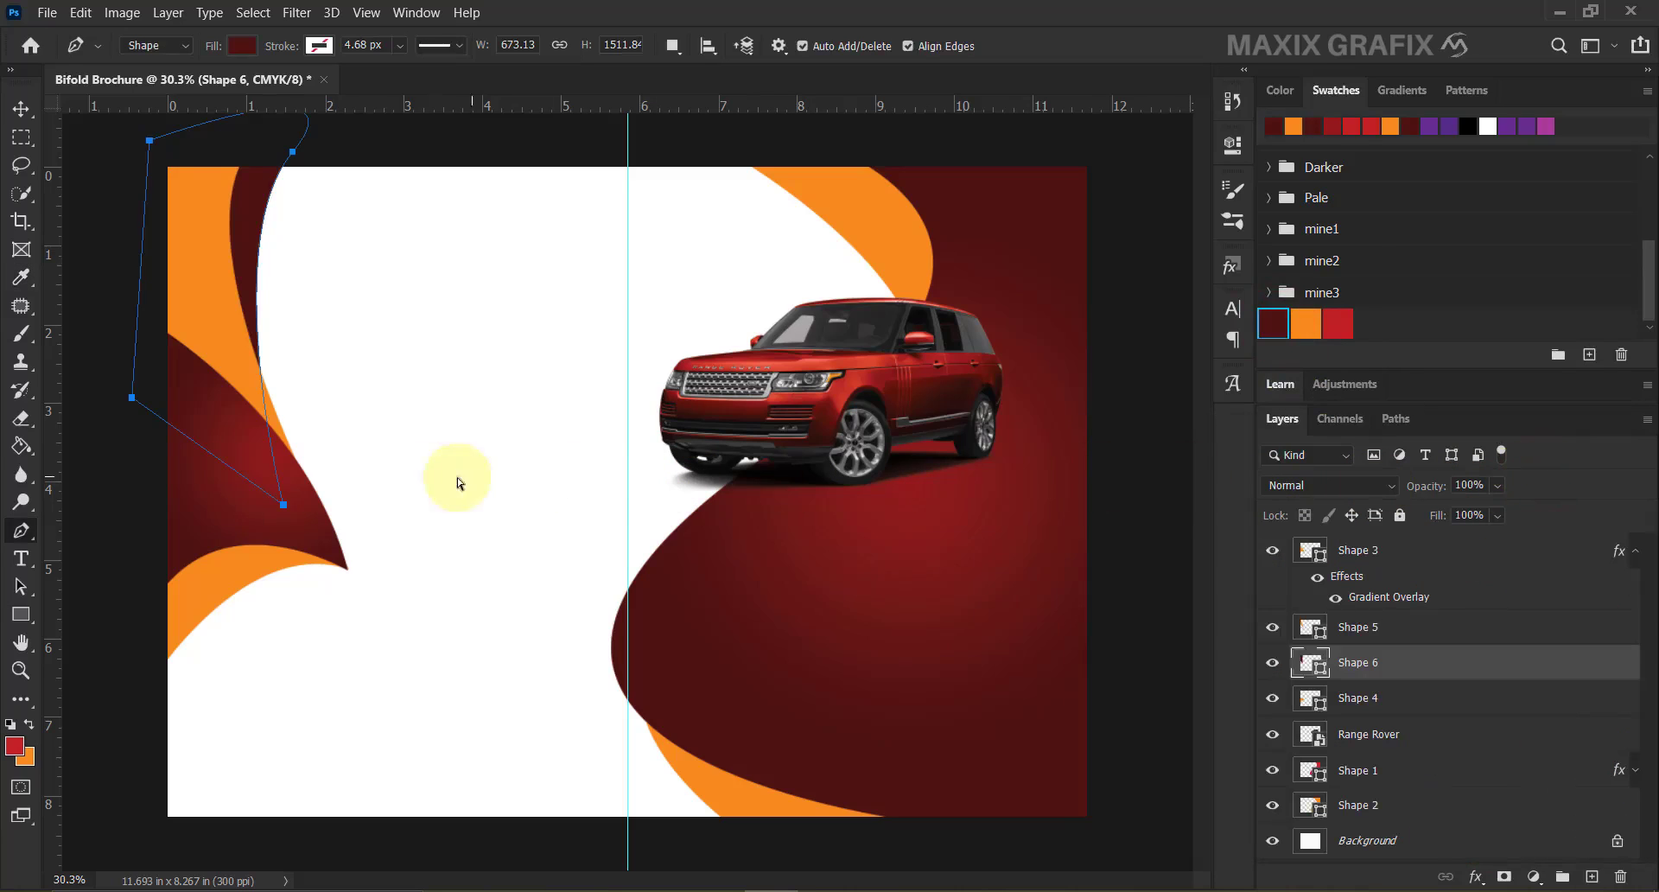
Adjust Shape 6's anchors to lengthen, widen and bend it along the upper edge.
left_click_drag(282, 504, 308, 518)
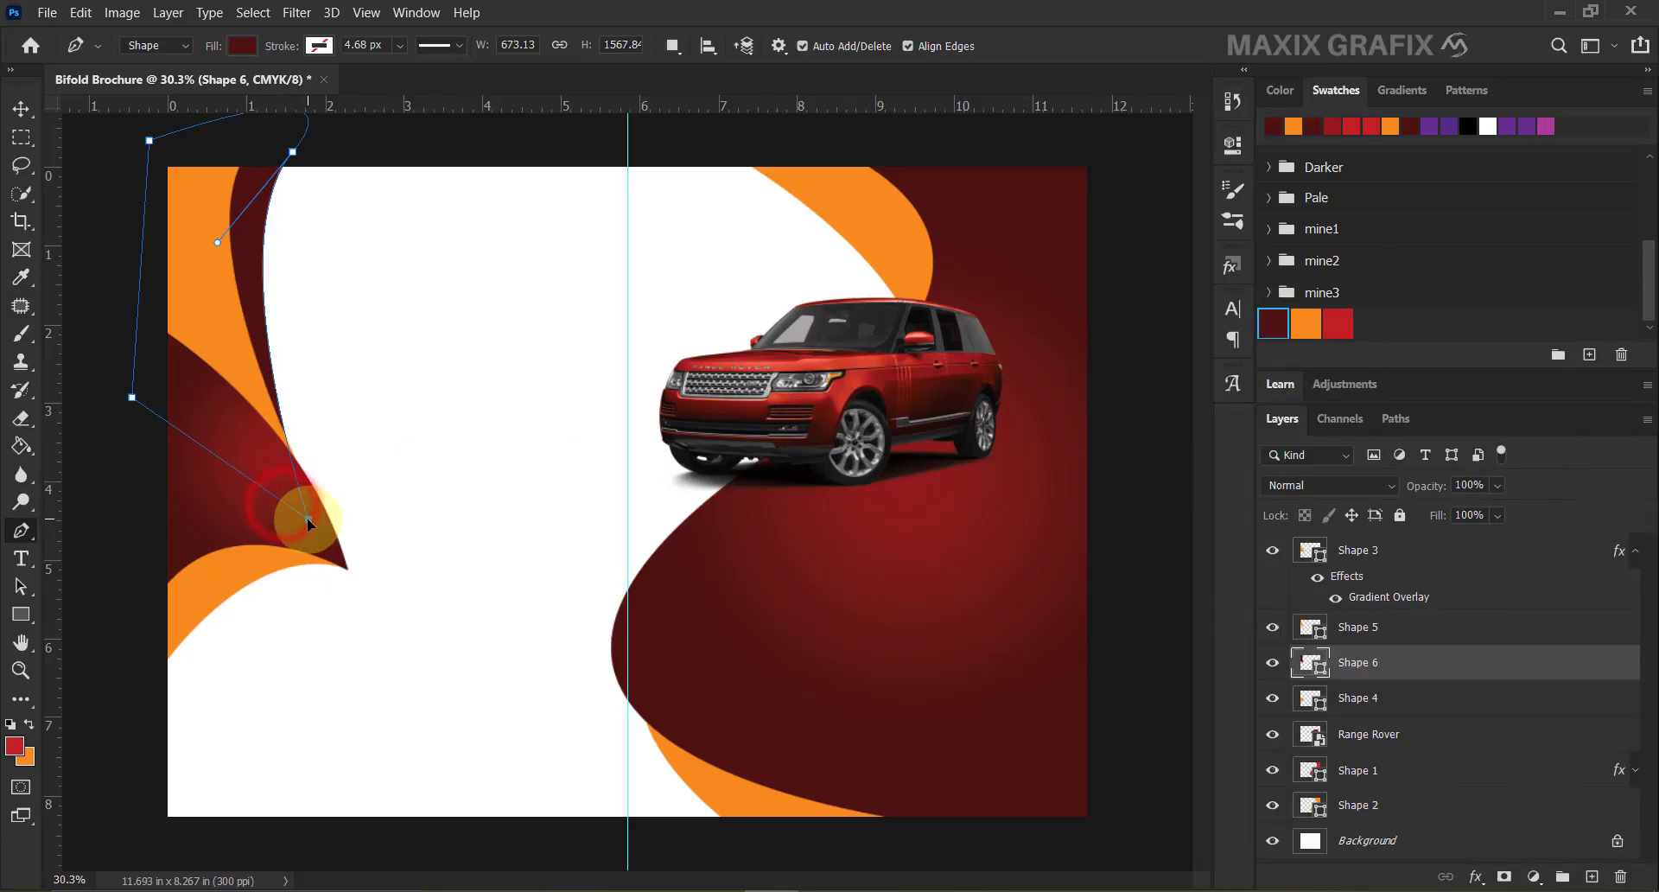
left_click_drag(292, 152, 313, 152)
left_click_drag(239, 242, 213, 259)
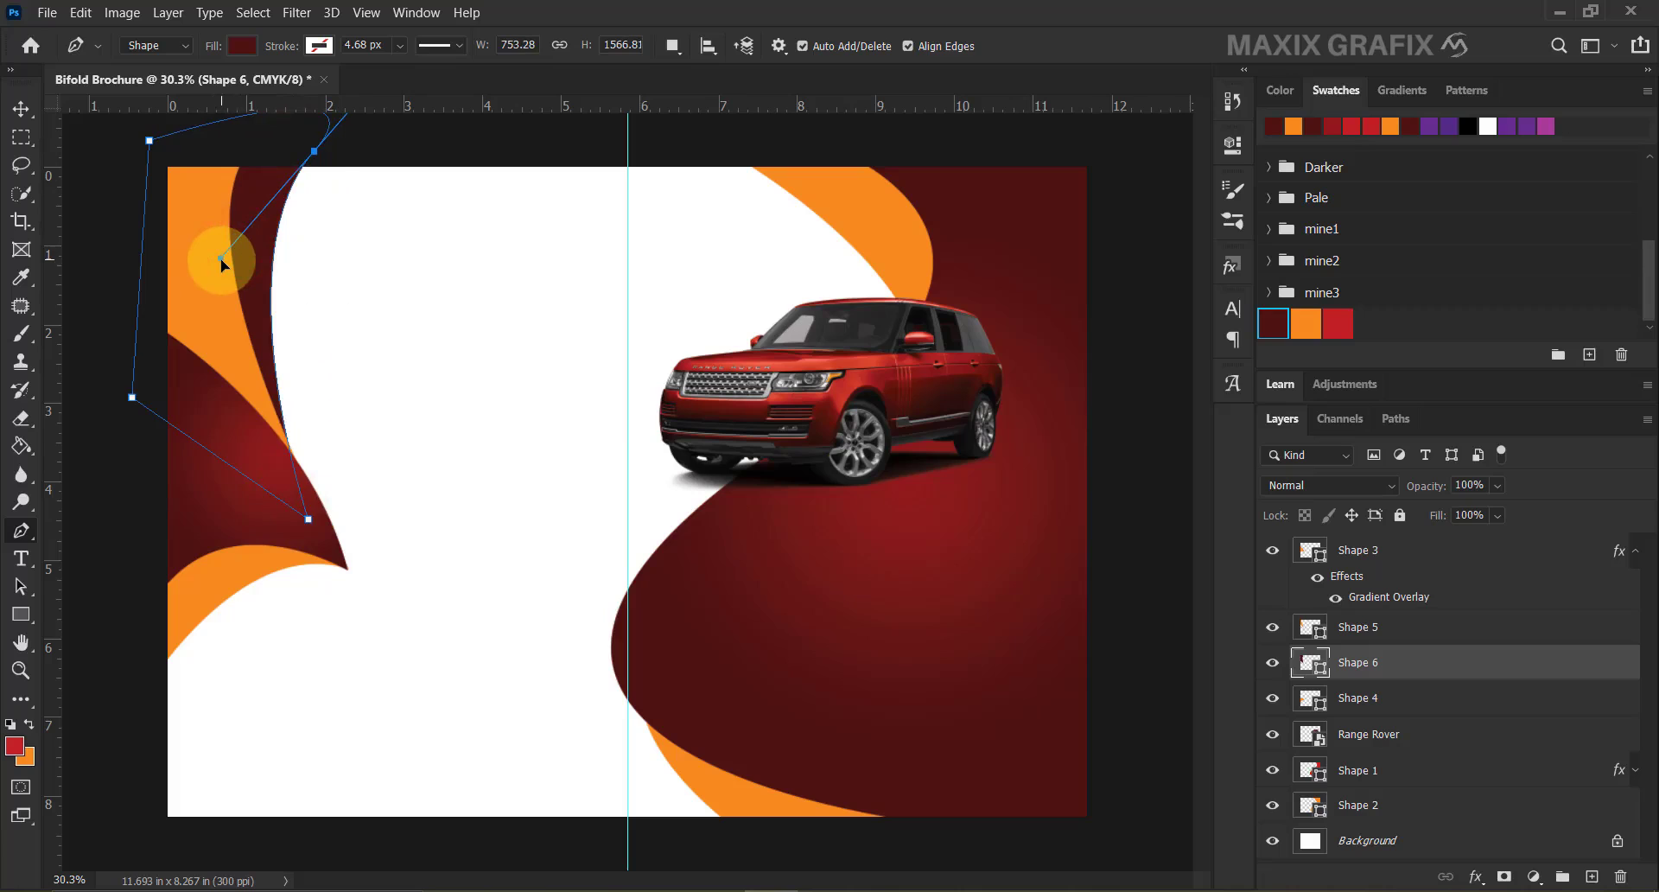
Place bentley.png as an embedded image and scale it down to about 30% on the left panel.
left_click(47, 12)
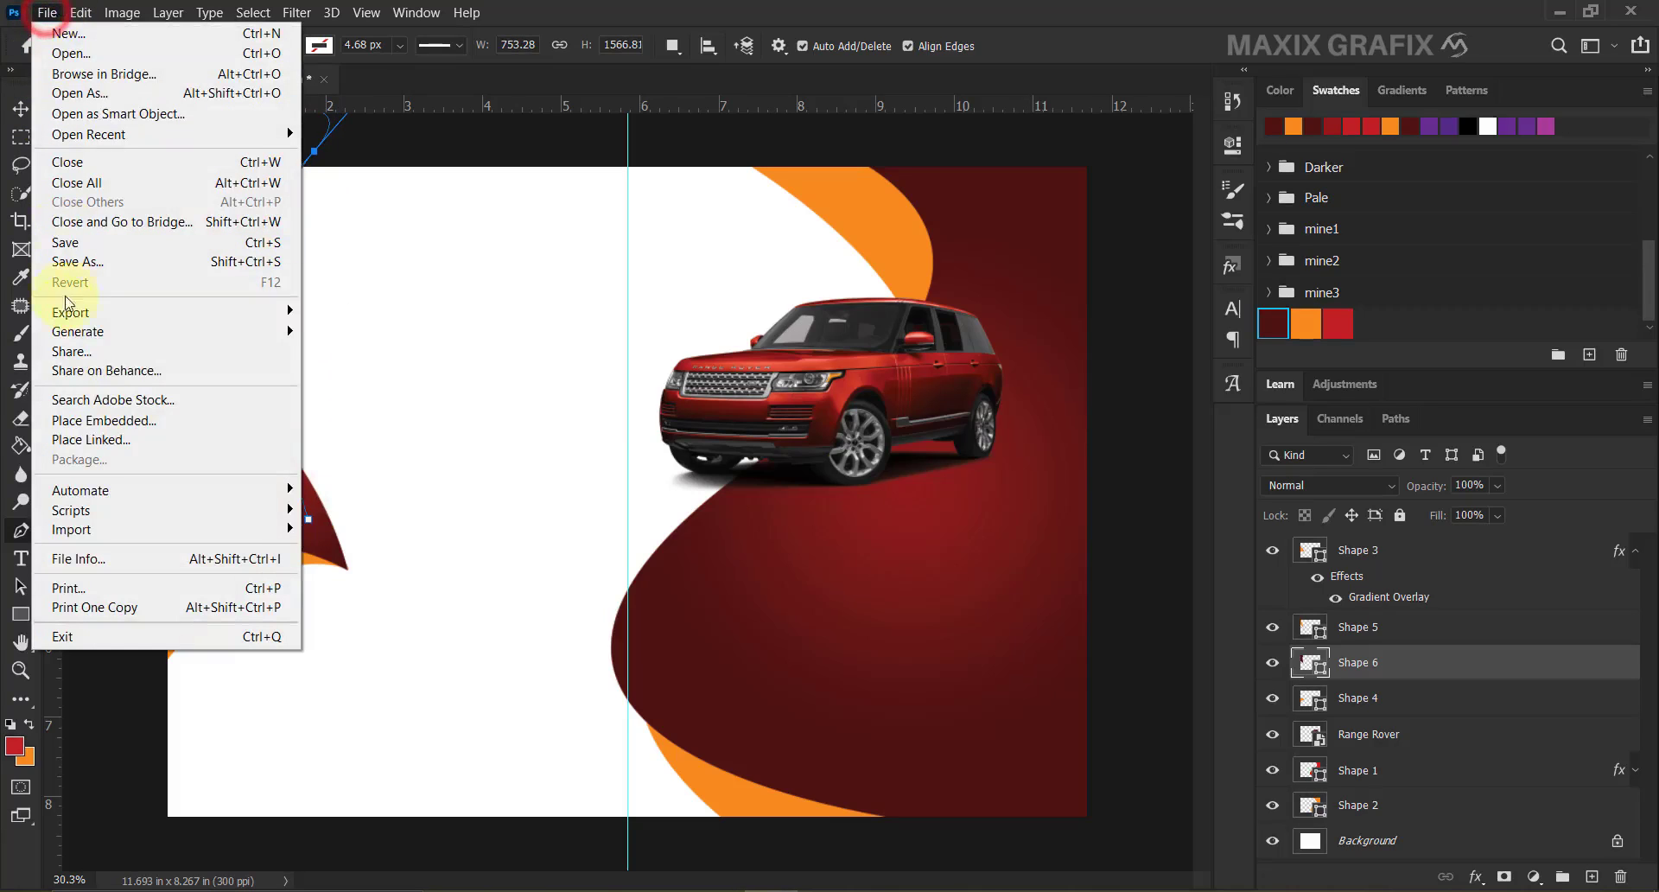
left_click(160, 420)
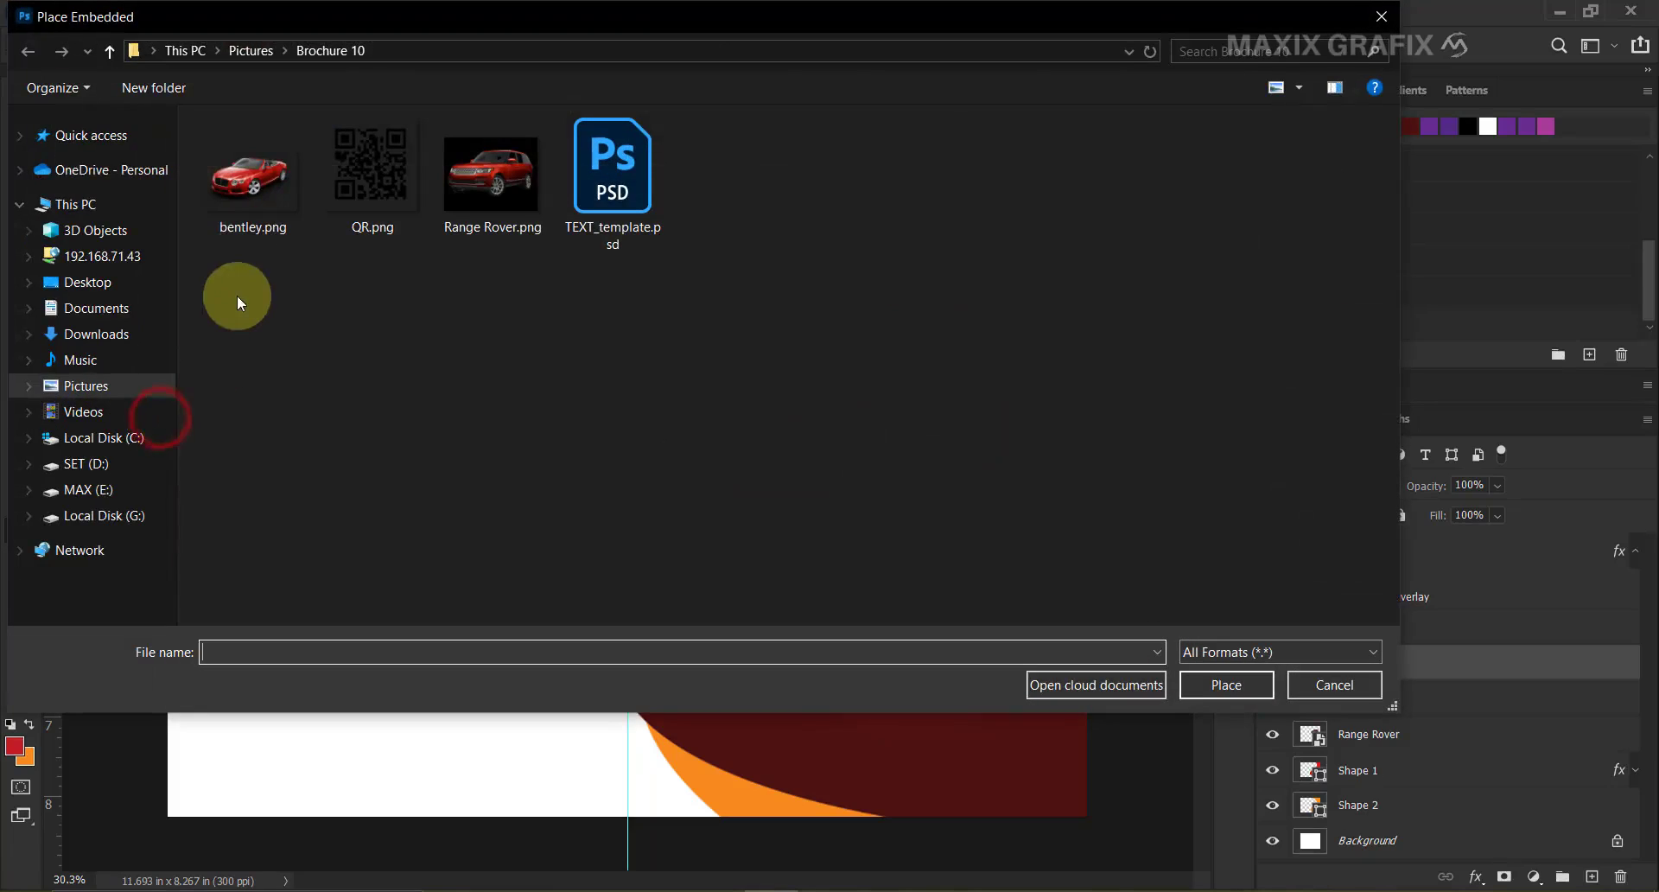
left_click(249, 198)
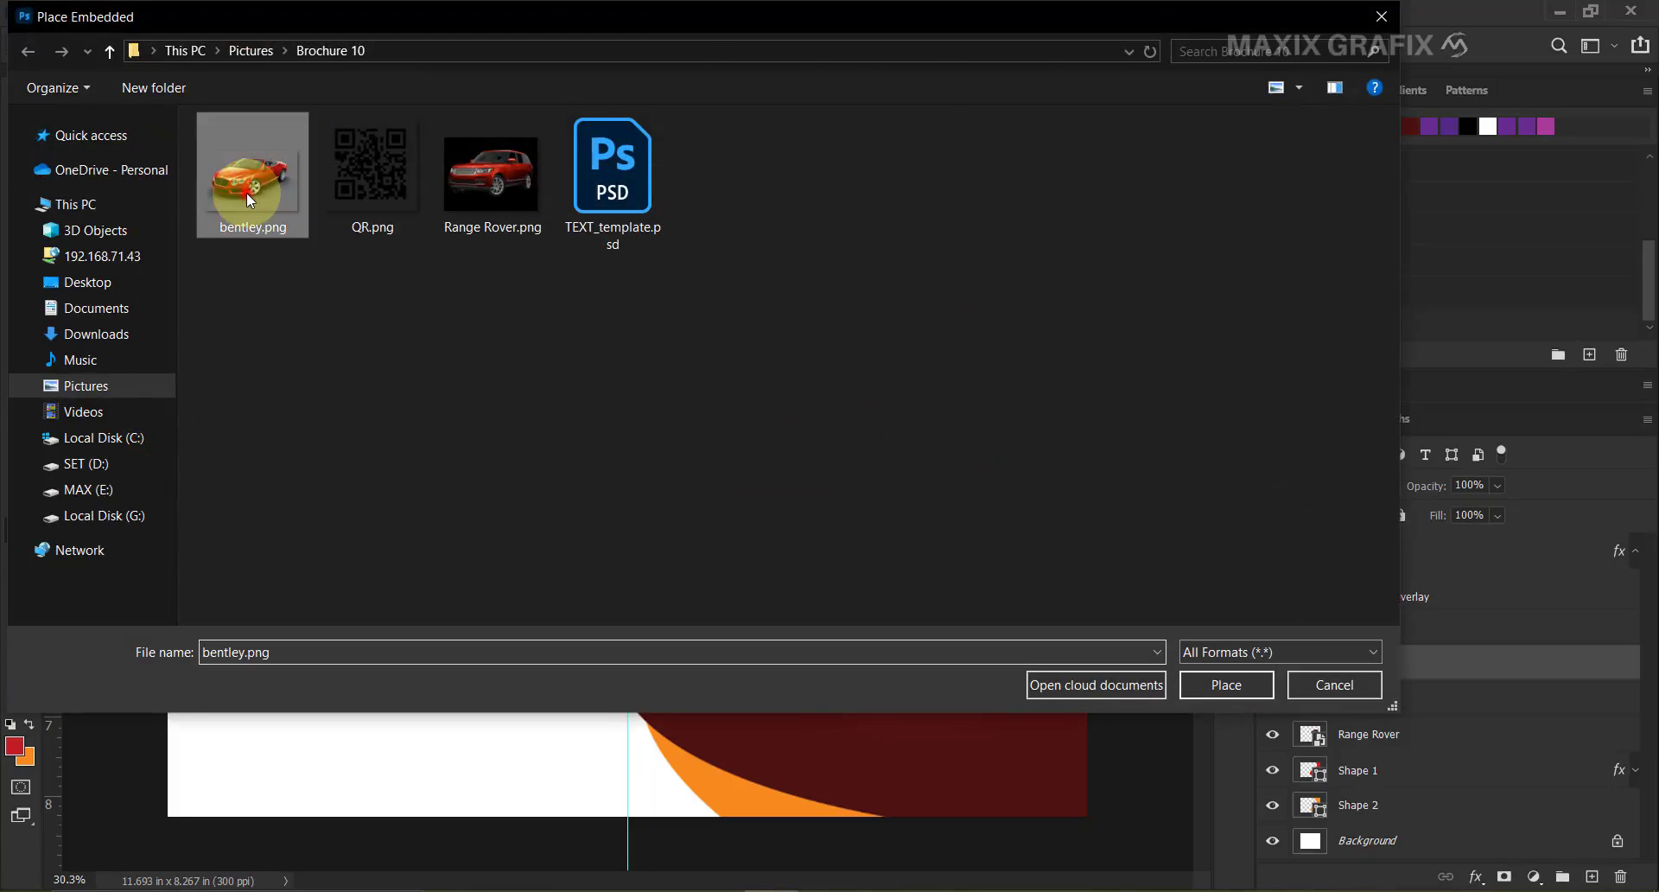
left_click(1205, 686)
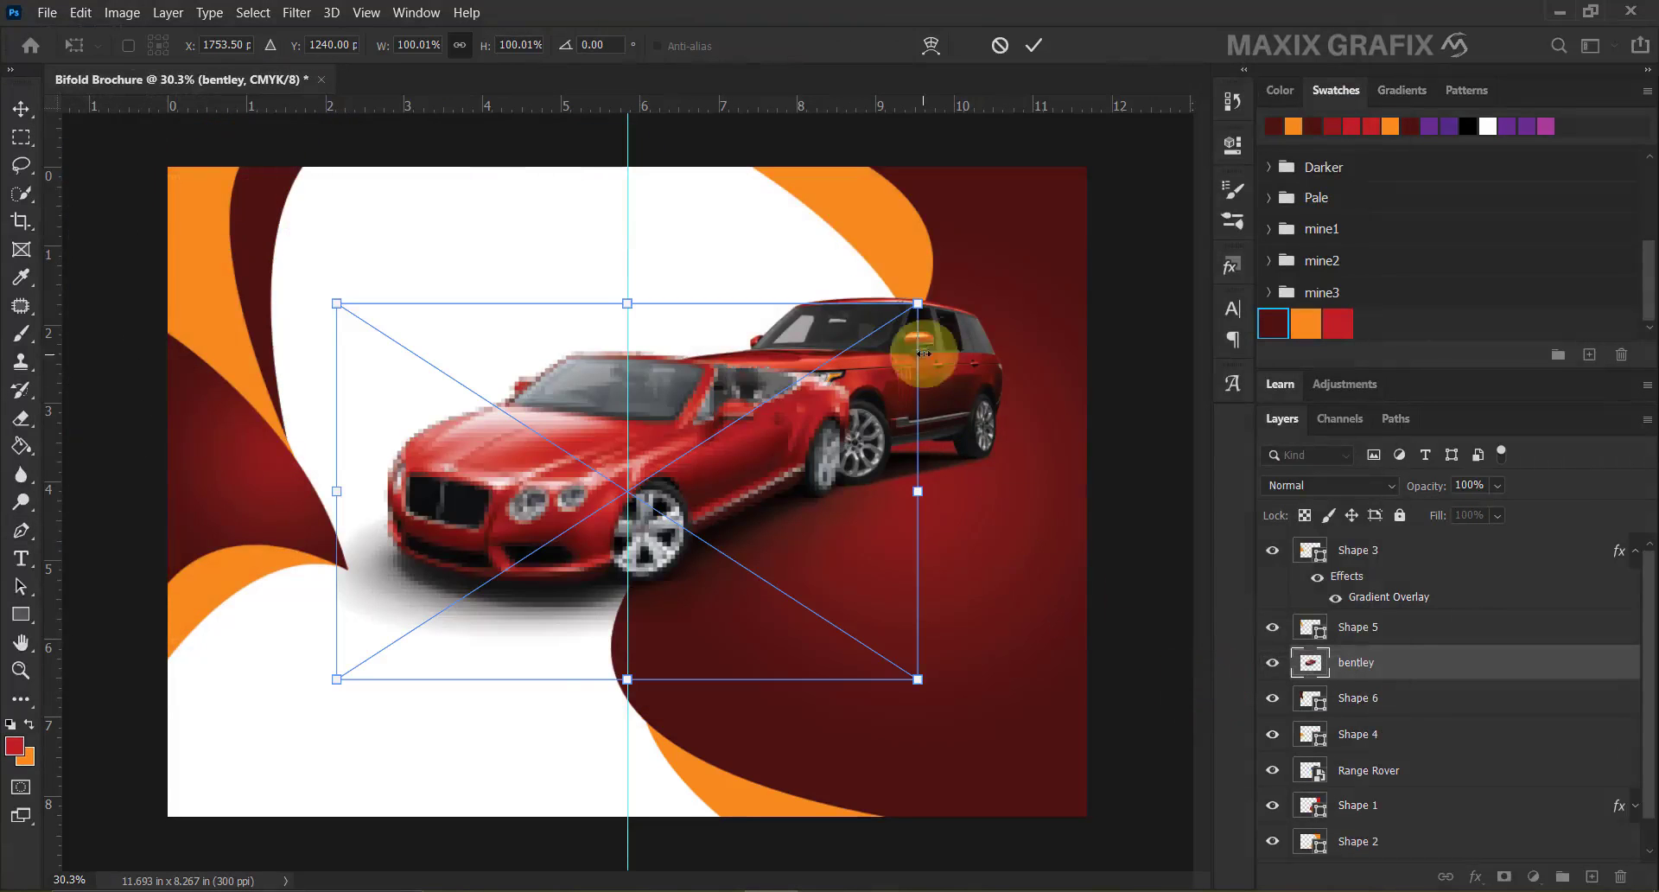
left_click_drag(918, 303, 638, 485)
left_click_drag(529, 519, 375, 427)
left_click_drag(482, 393, 354, 467)
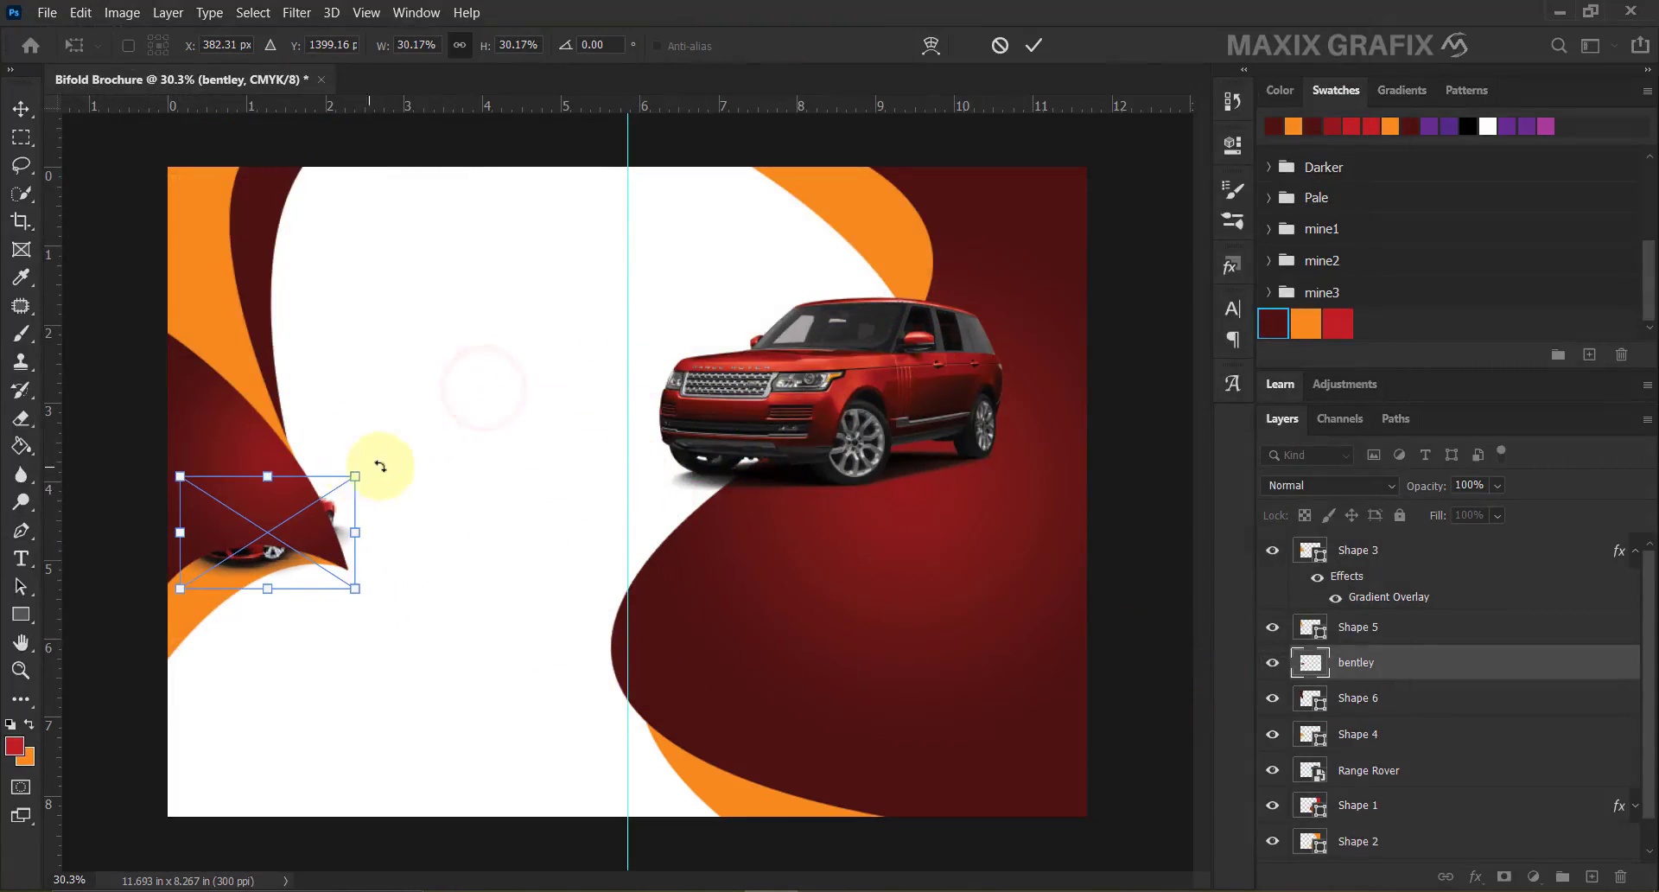
left_click(1032, 45)
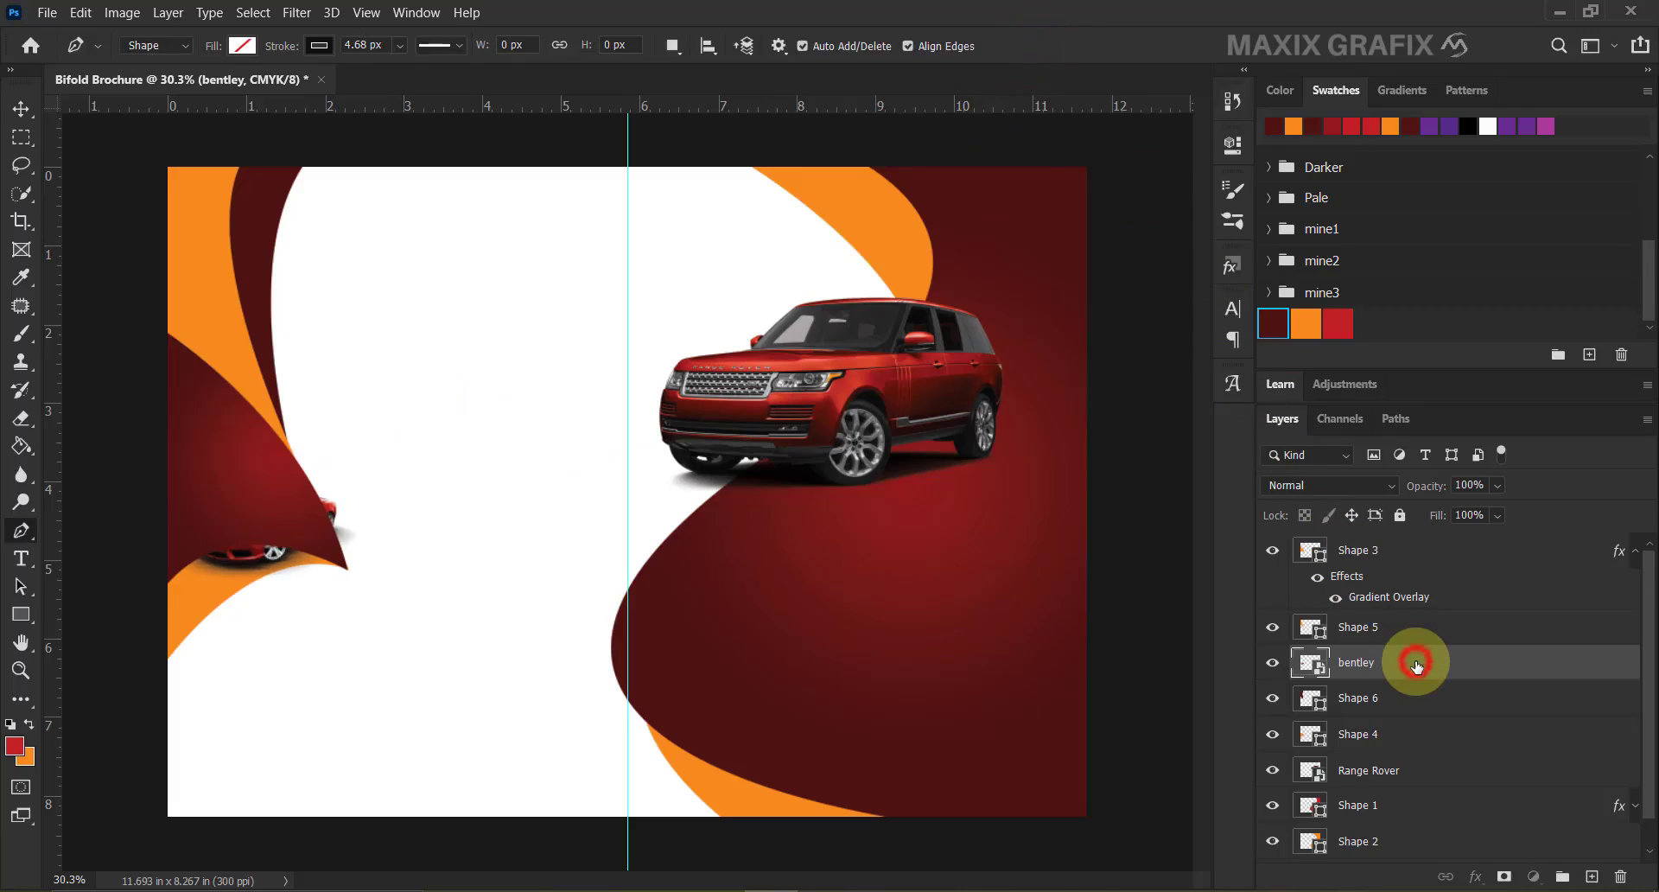
Move the bentley layer to the top, flip it horizontally and resize it onto the dark red curve.
left_click_drag(1417, 665, 1415, 538)
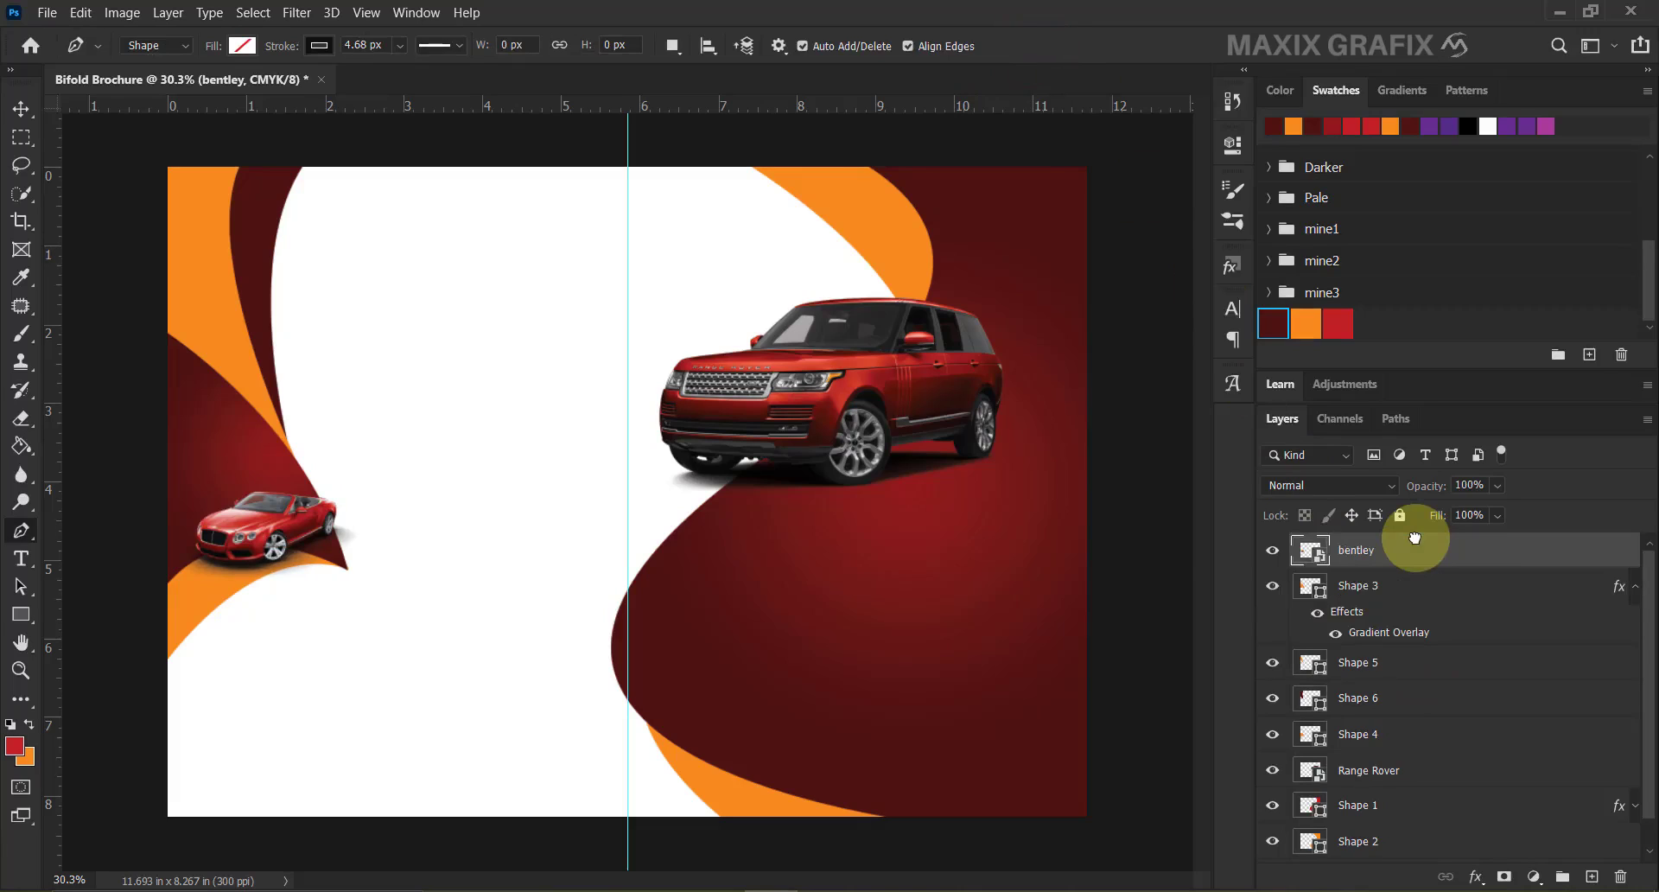
key("ctrl+t")
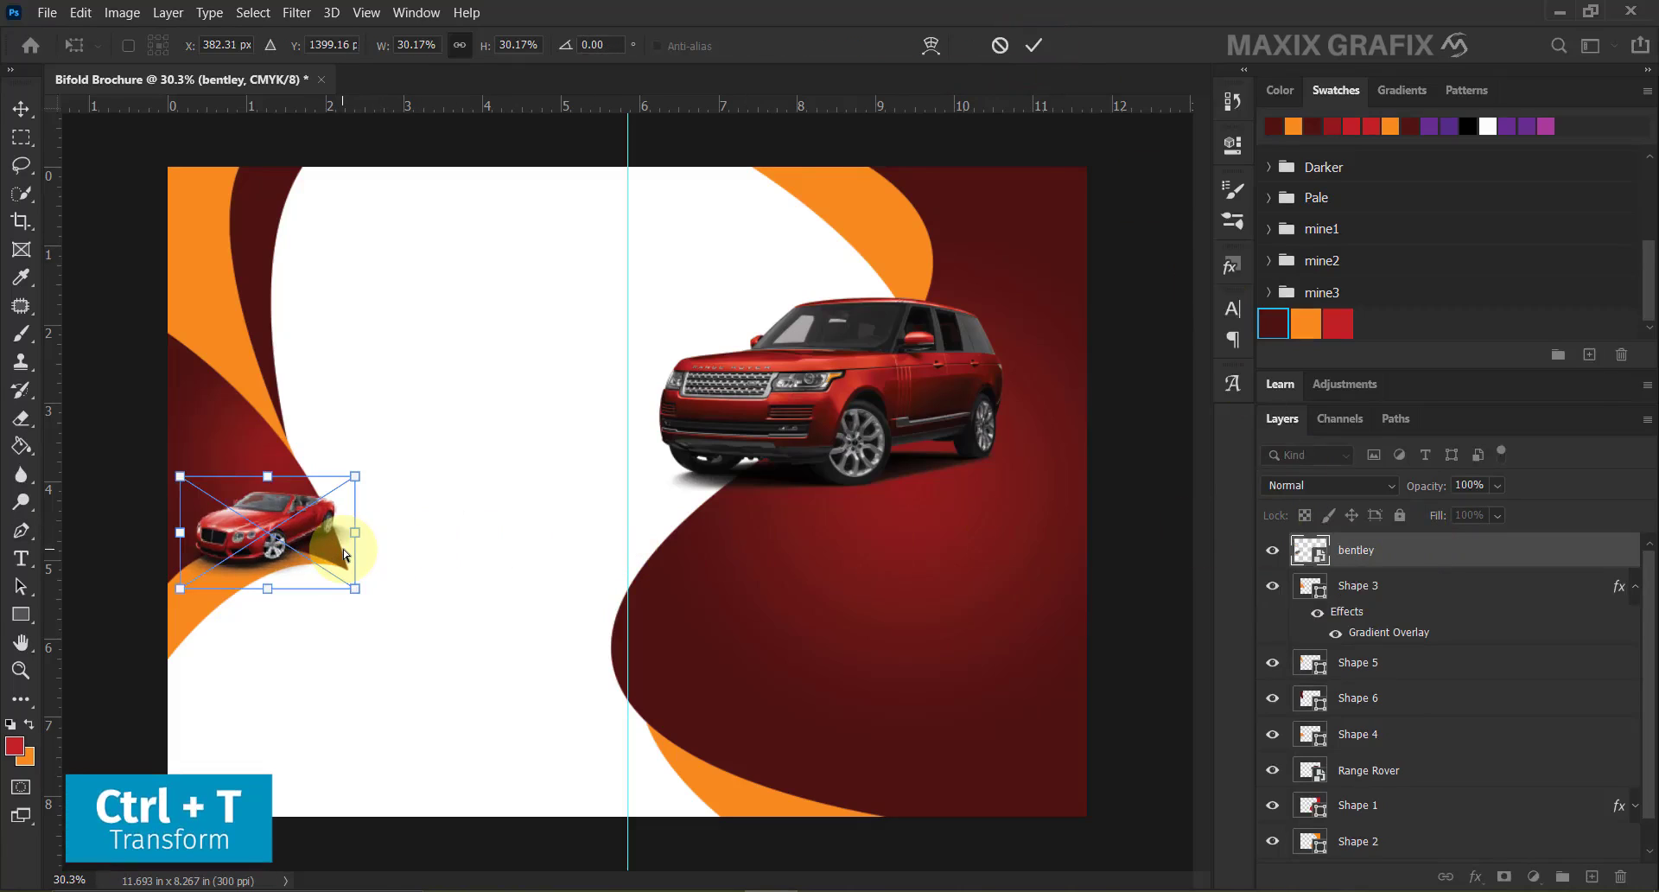
right_click(290, 527)
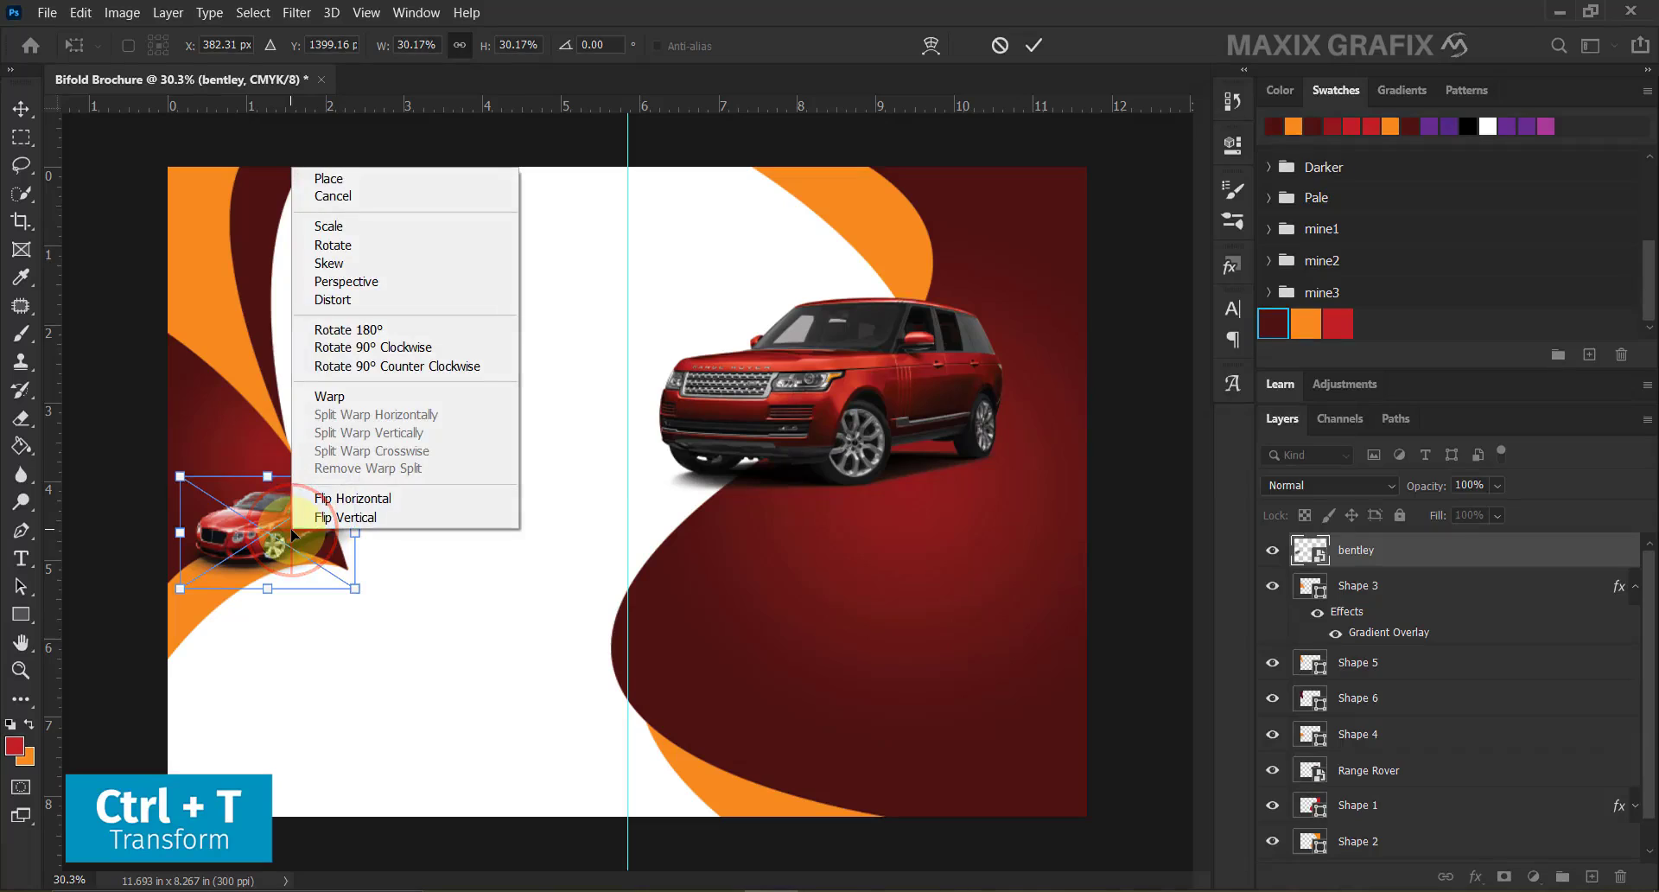
left_click(410, 502)
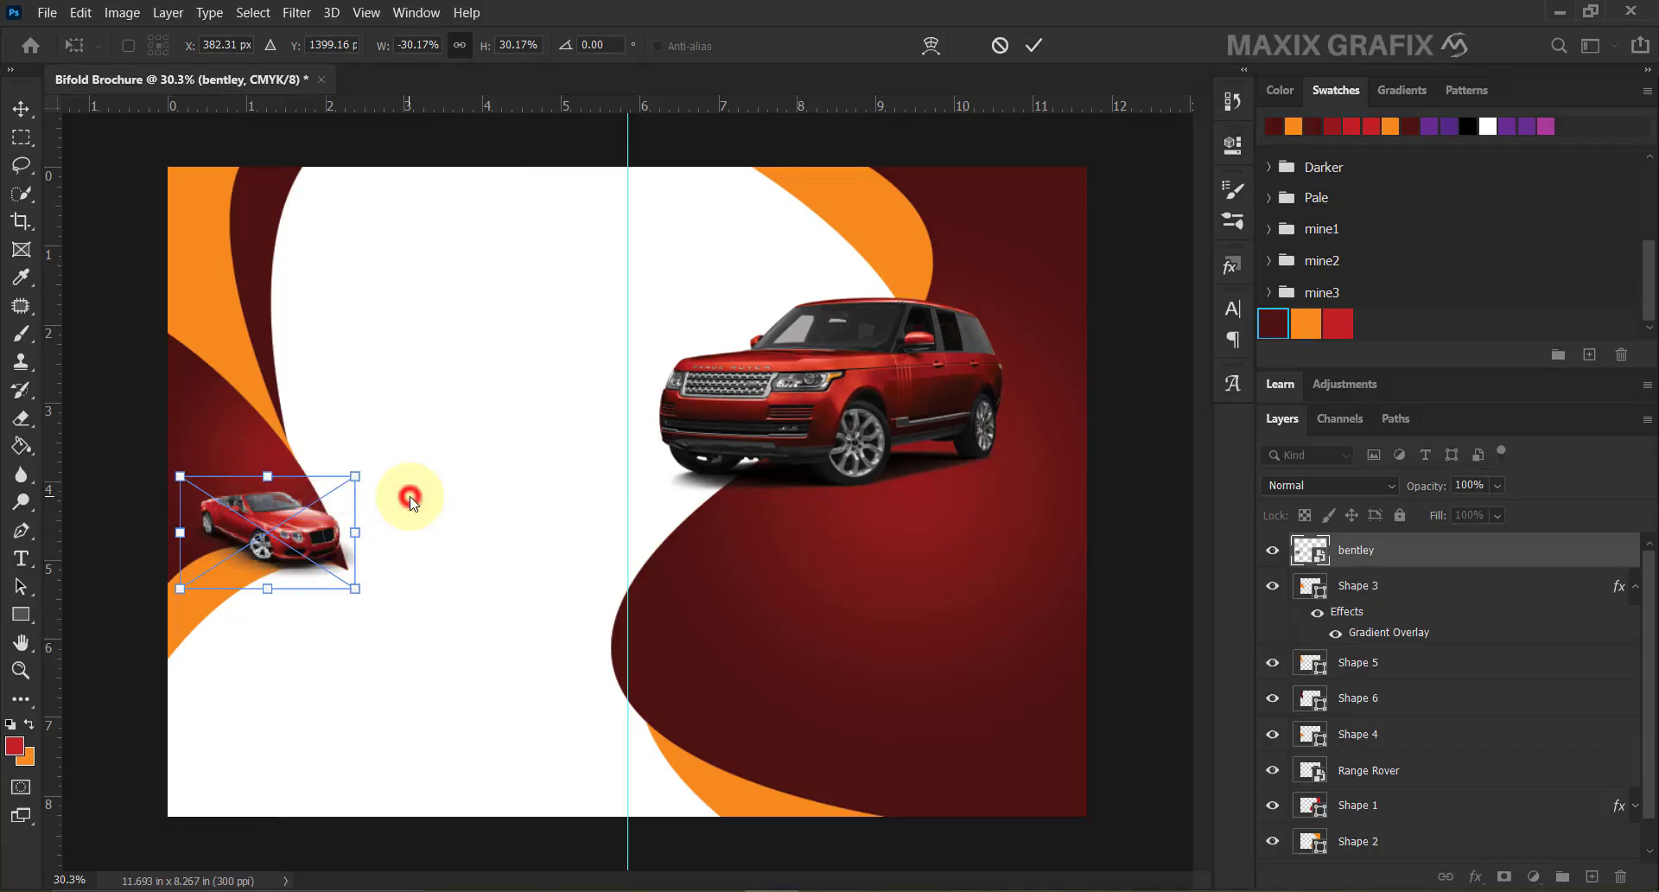
left_click_drag(308, 552, 327, 516)
left_click_drag(199, 442, 170, 422)
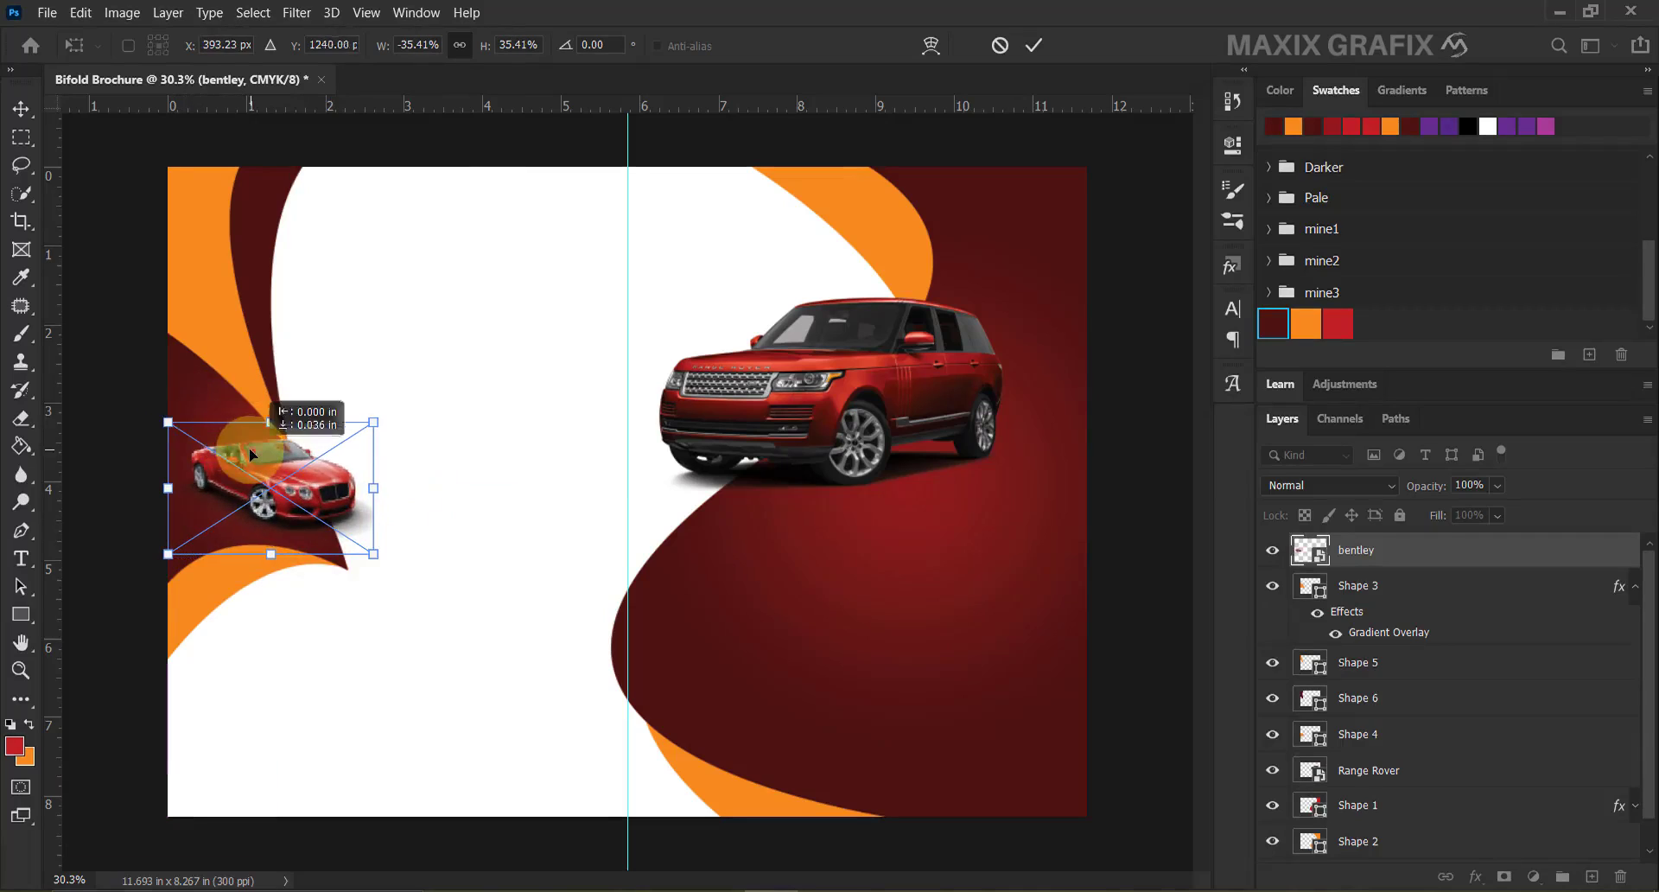
left_click_drag(278, 445, 278, 453)
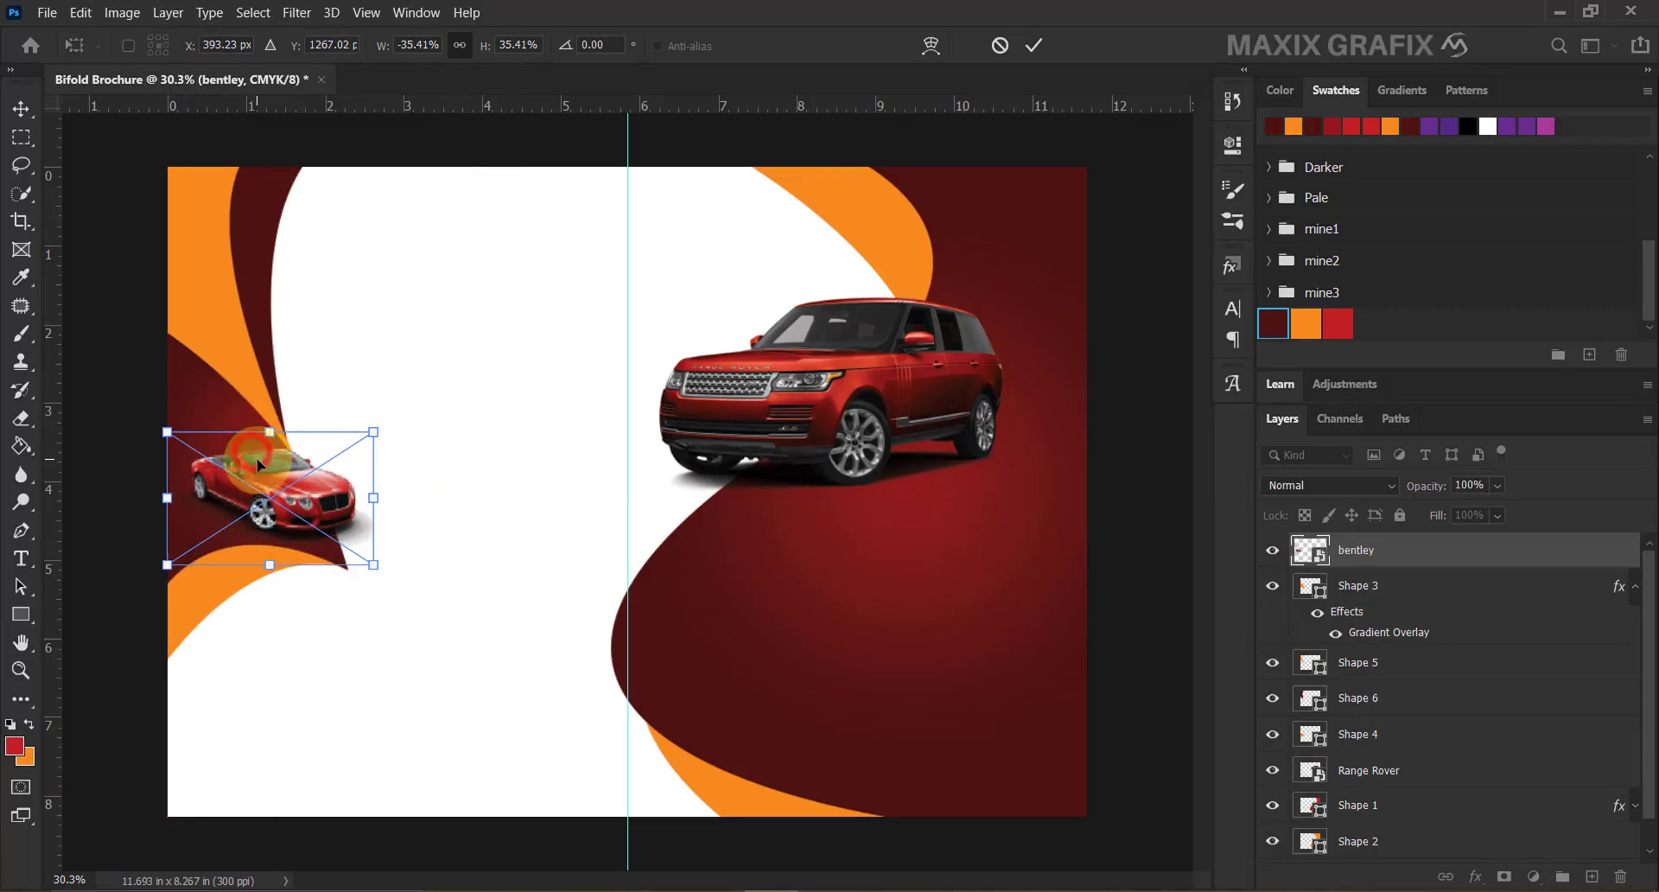
left_click(1031, 48)
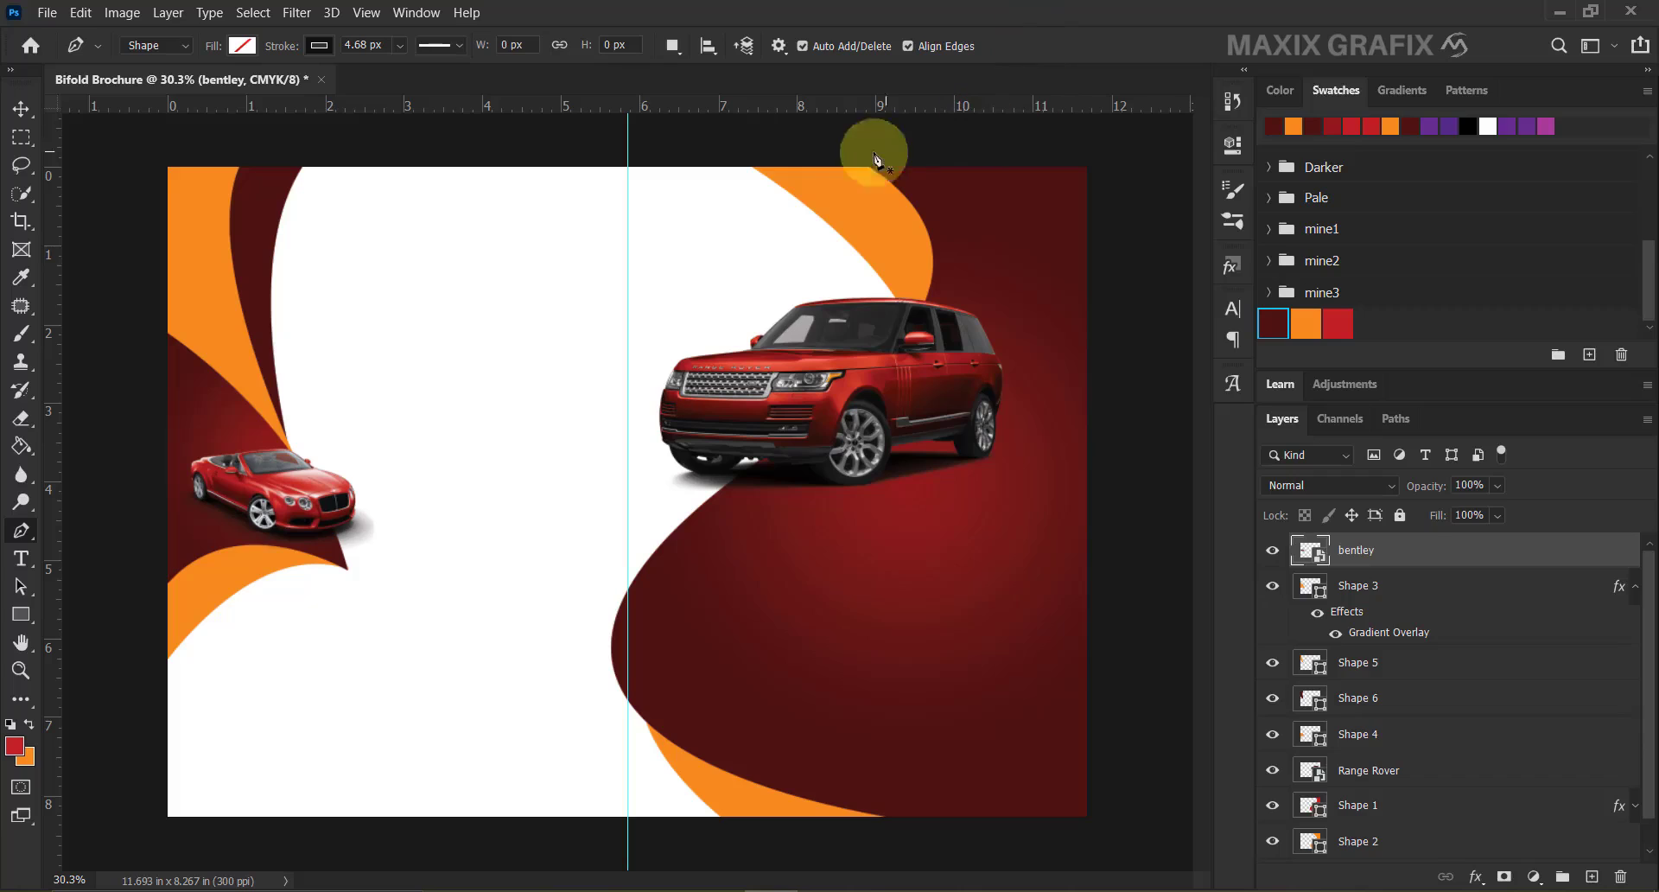
left_click(23, 110)
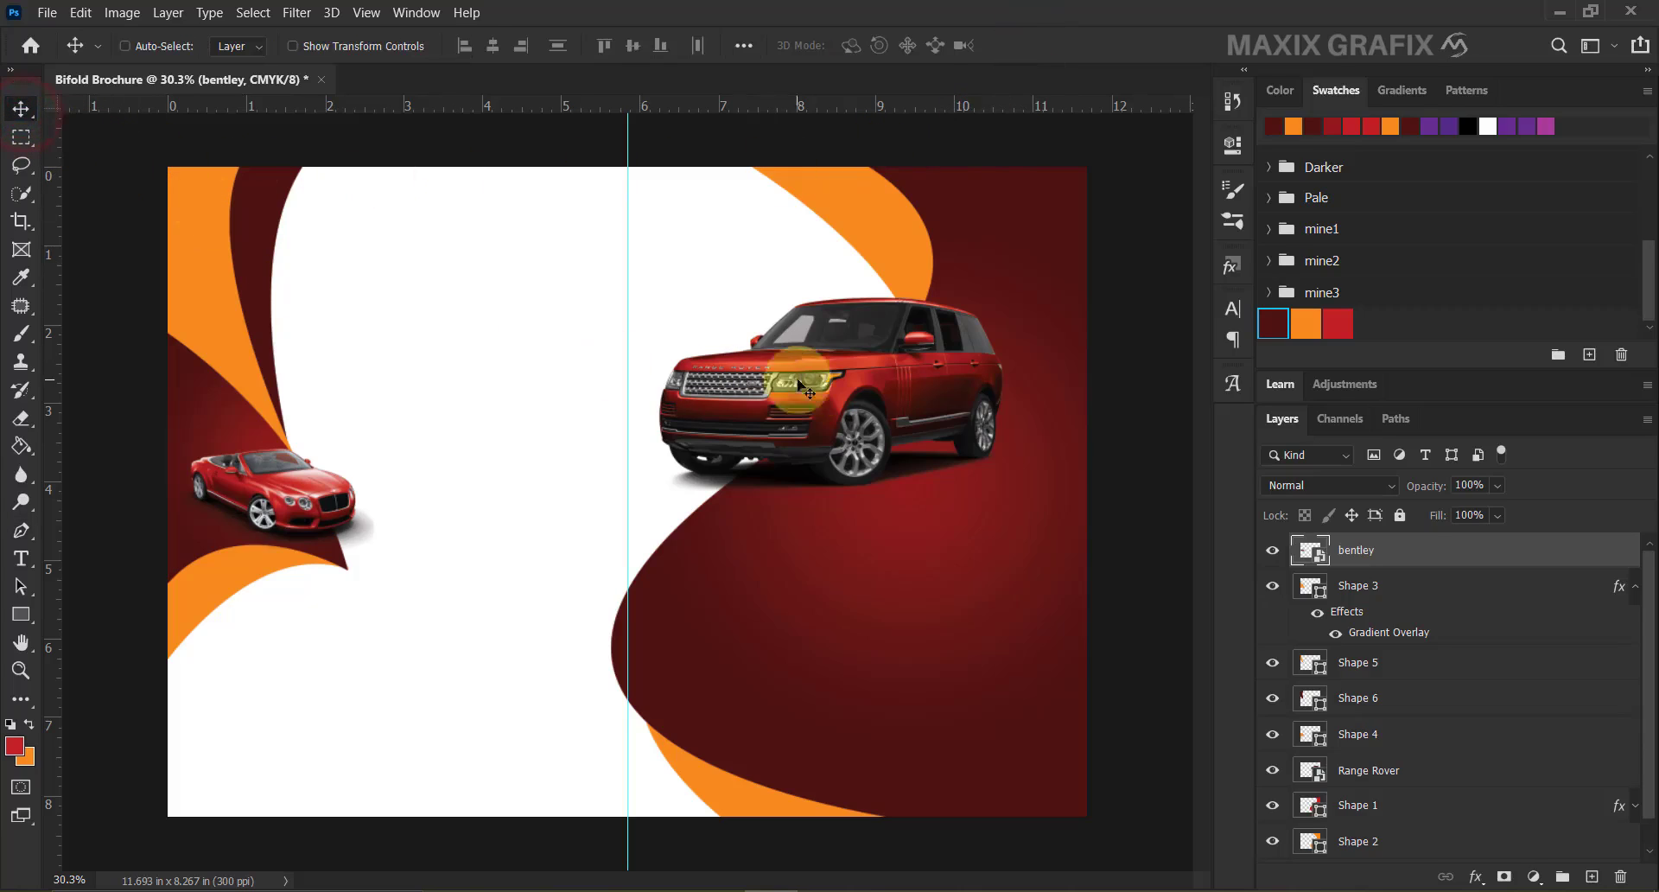
Duplicate the Range Rover layer, move the copy to the top-left panel and fade it to 4% opacity.
right_click(922, 386)
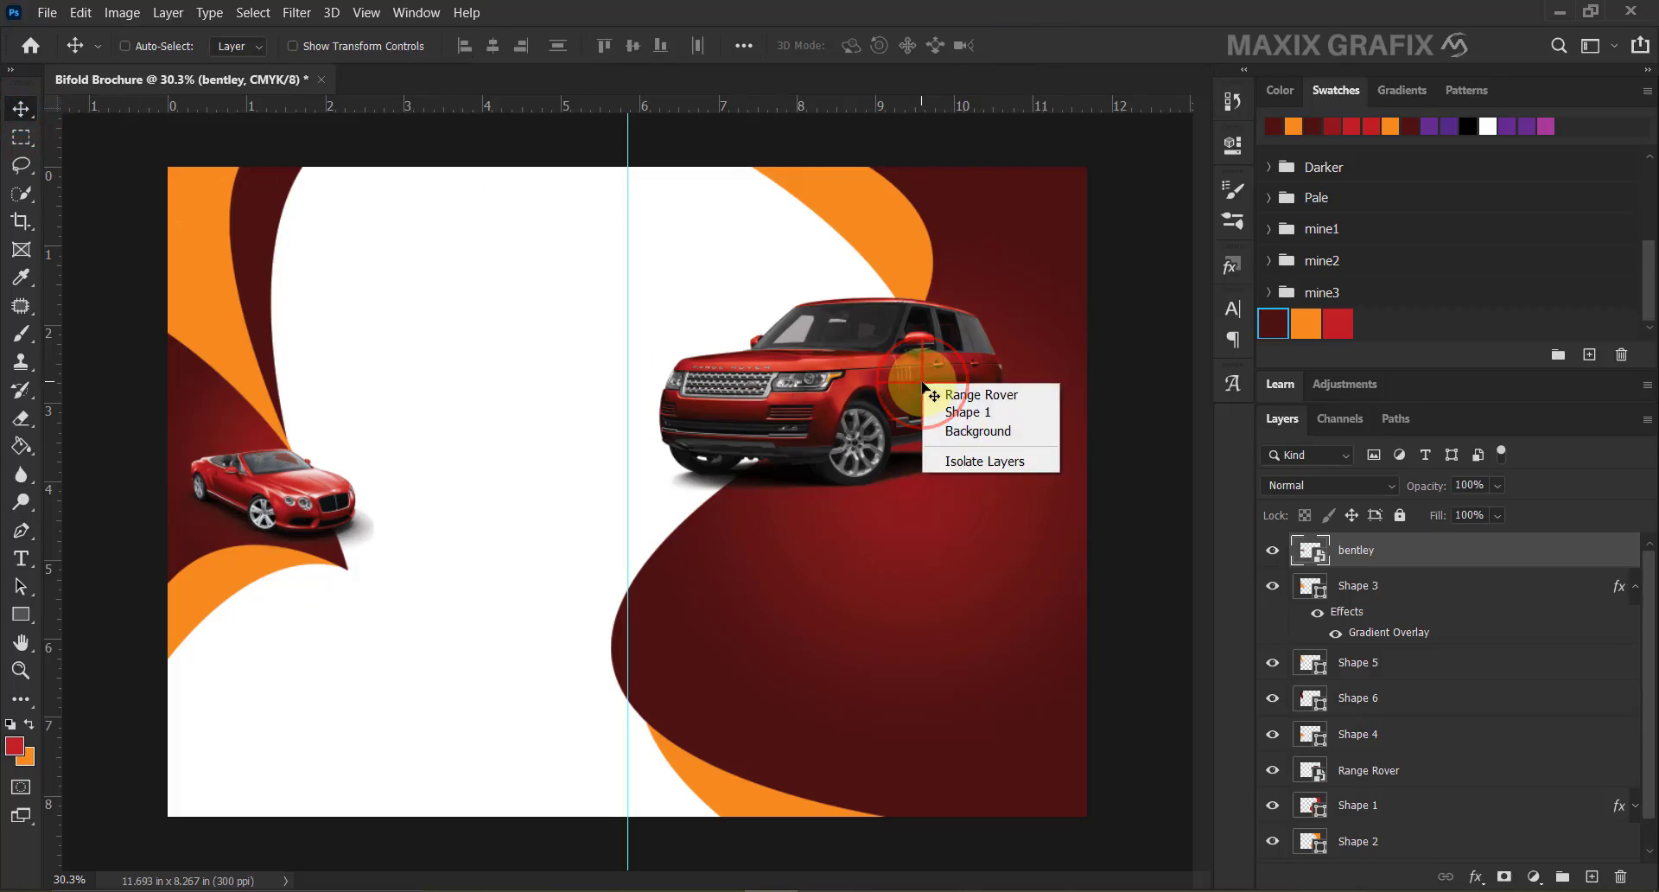
left_click(1037, 392)
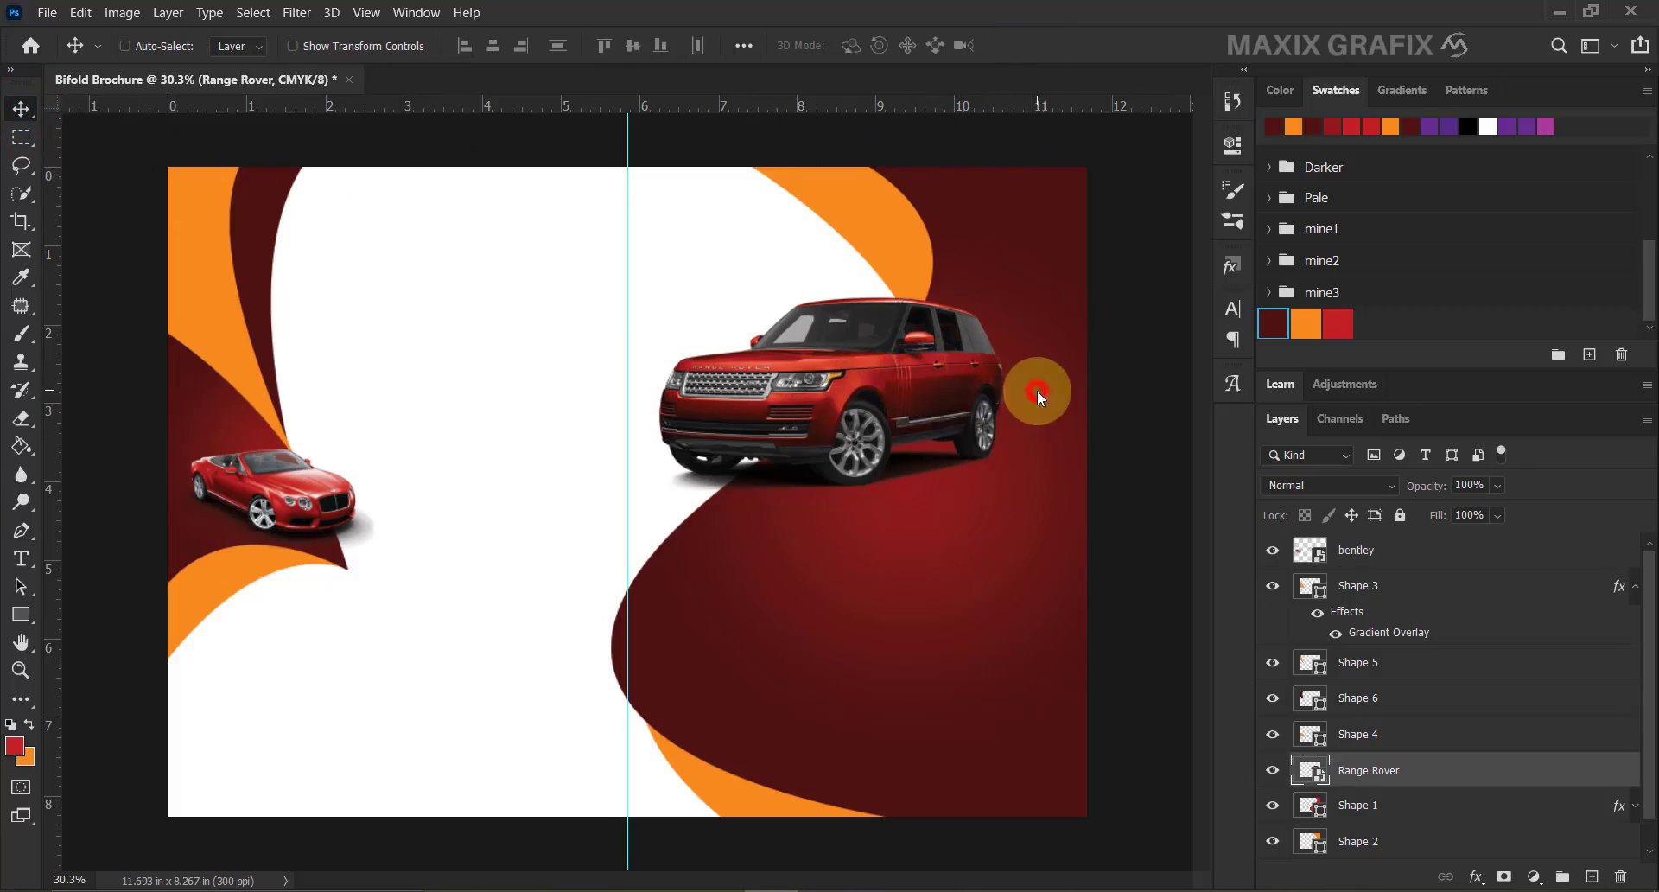
right_click(1414, 782)
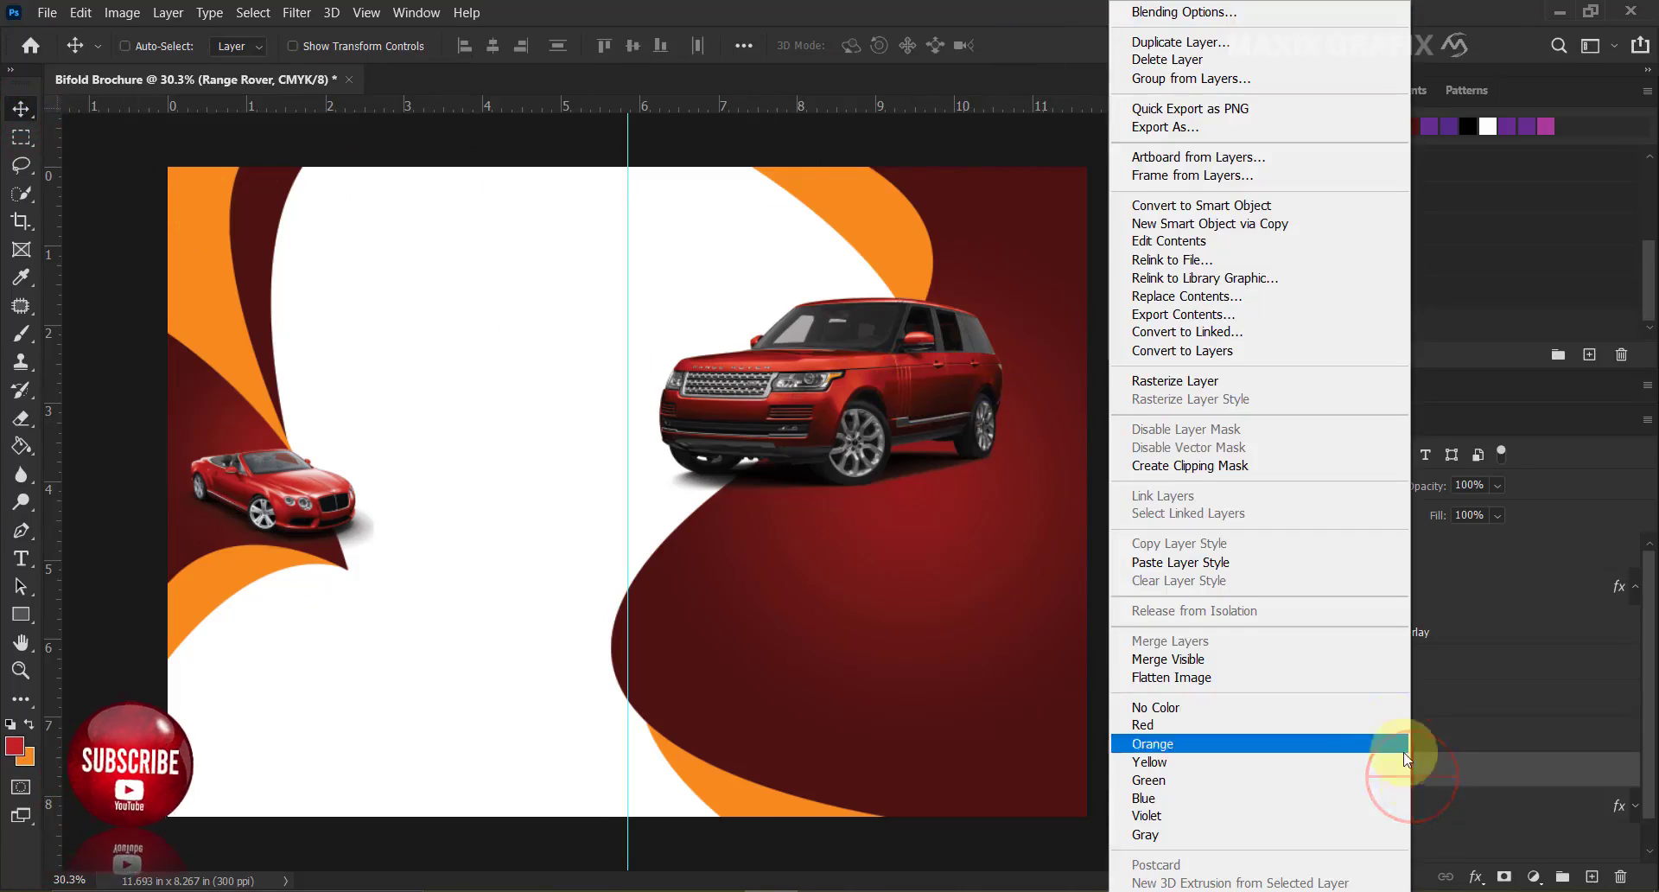
left_click(1263, 44)
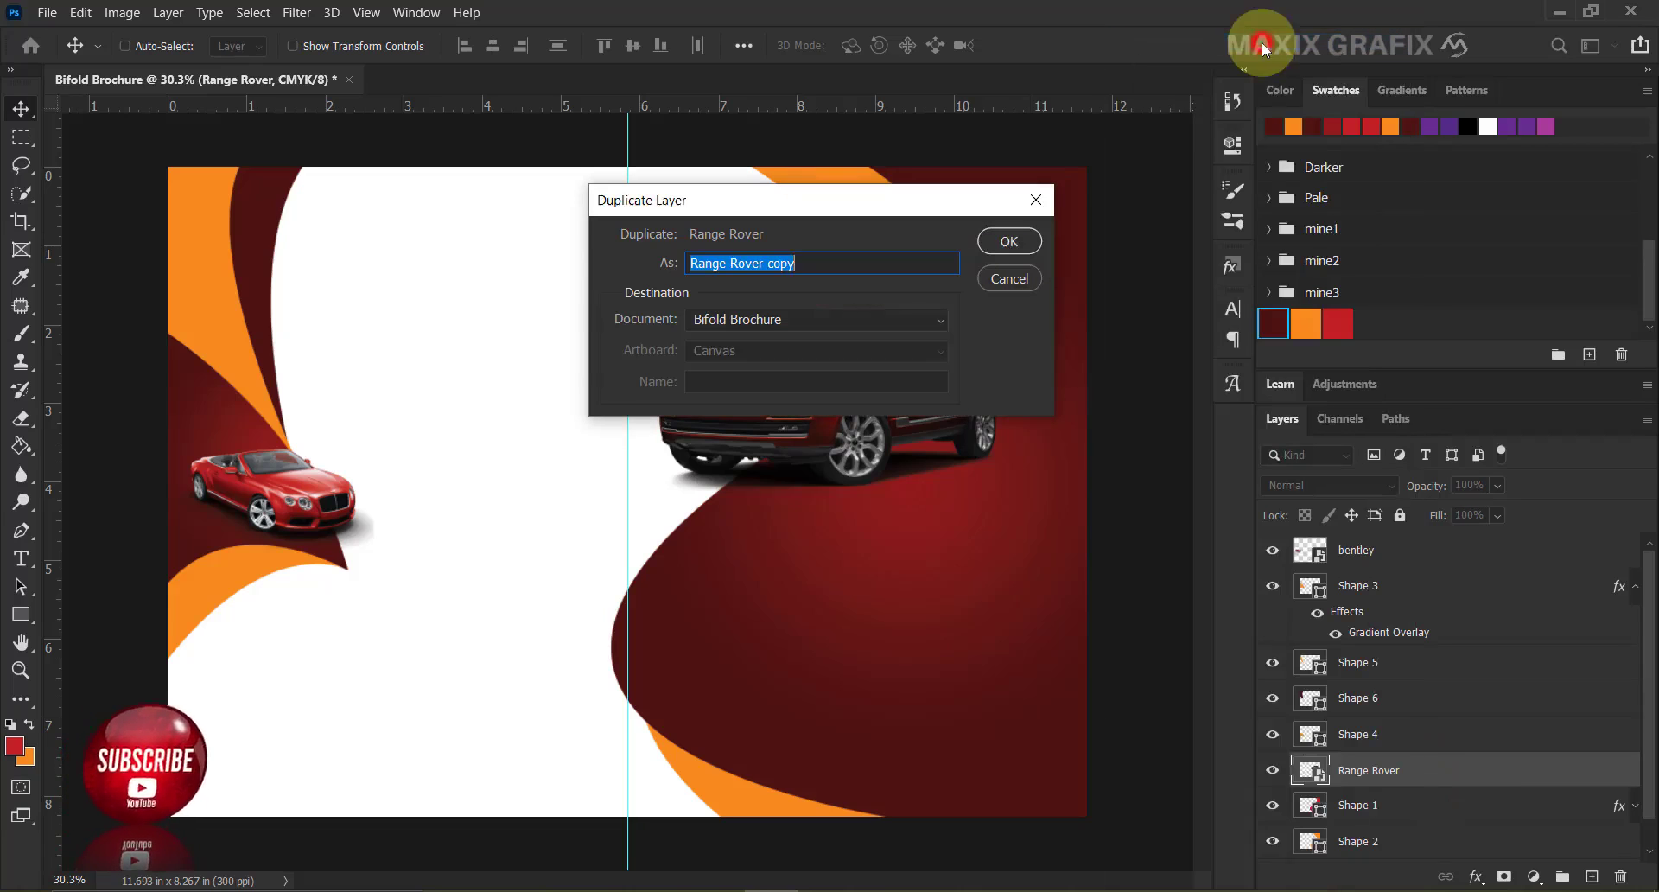
left_click(1010, 241)
left_click_drag(908, 398, 497, 258)
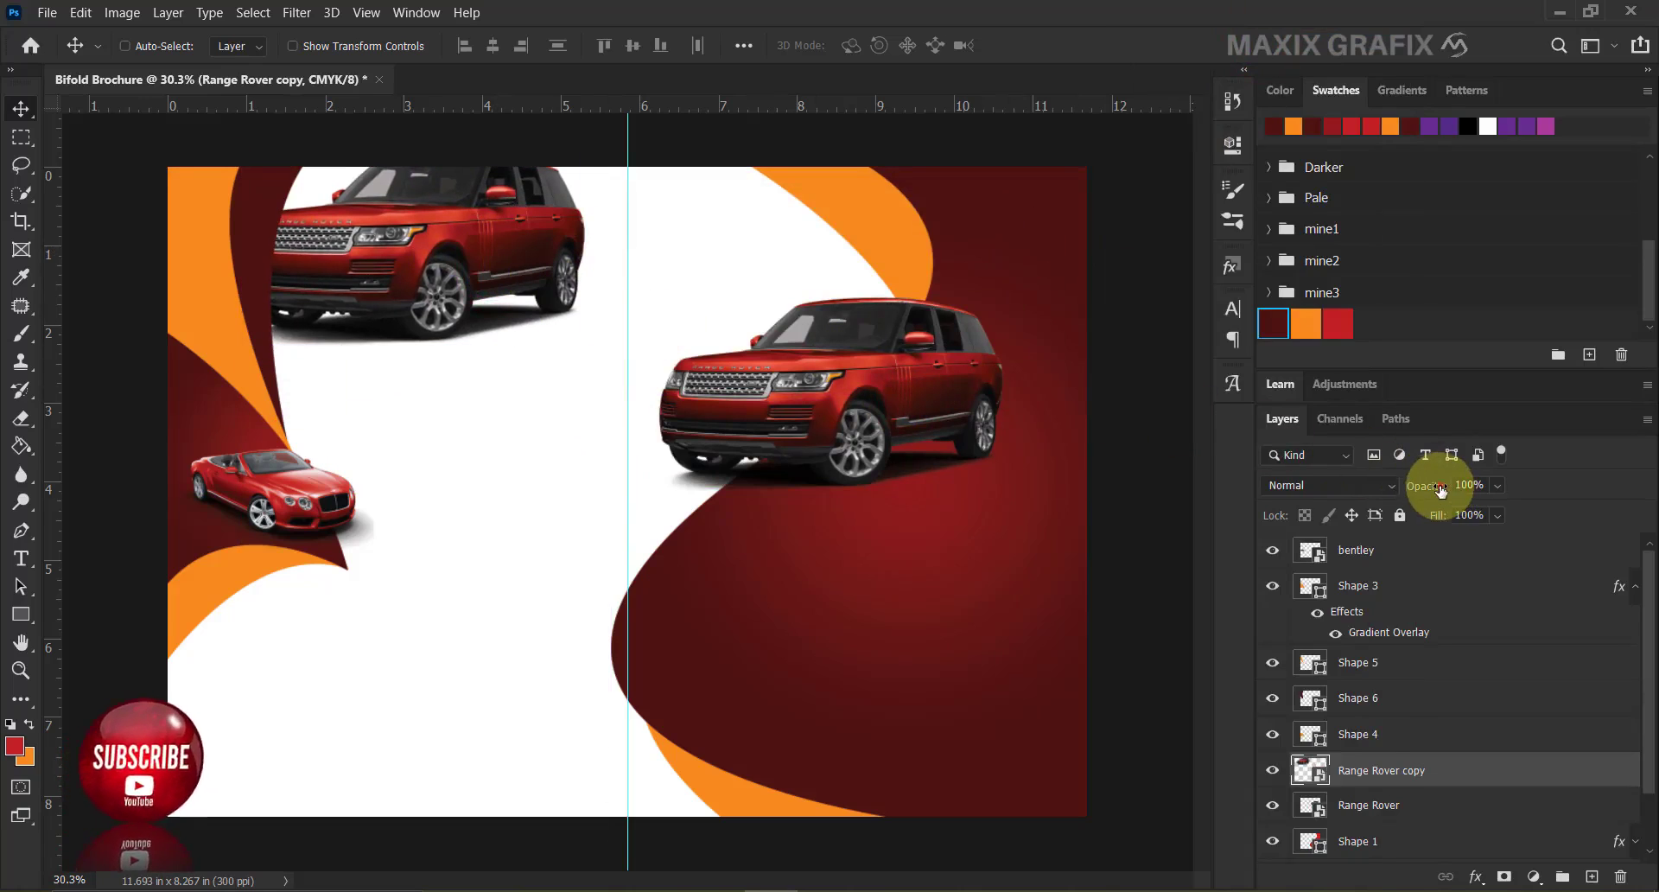
left_click_drag(1440, 491, 1340, 499)
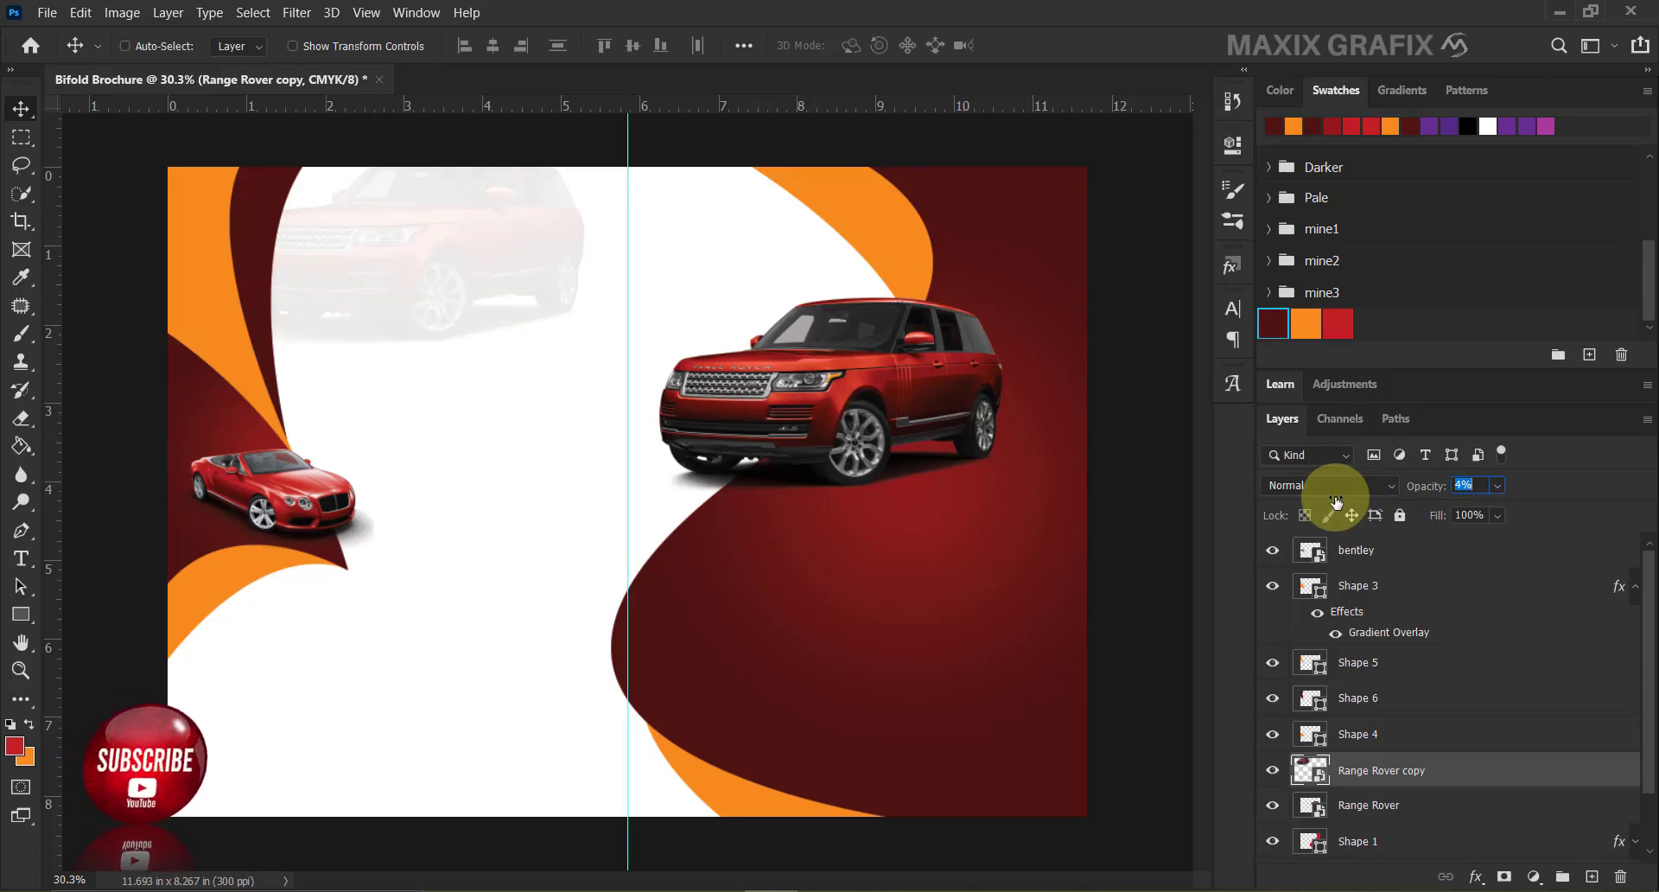
Group all layers from bentley down to Shape 2 into a group named BACKGROUND.
left_click(1635, 587)
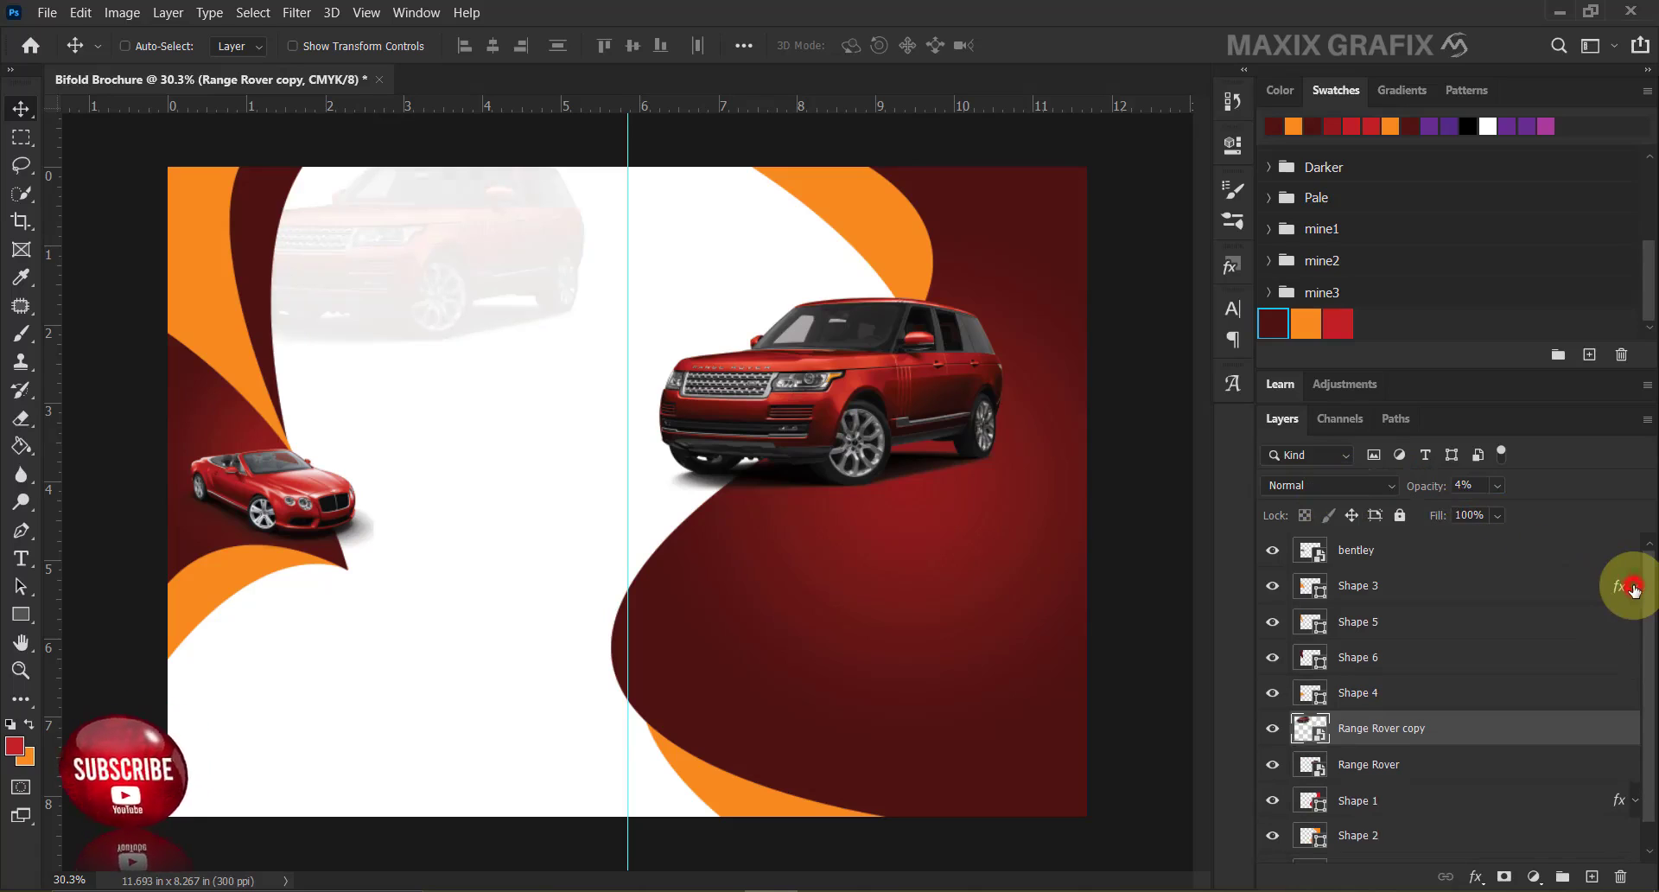
left_click(1470, 551)
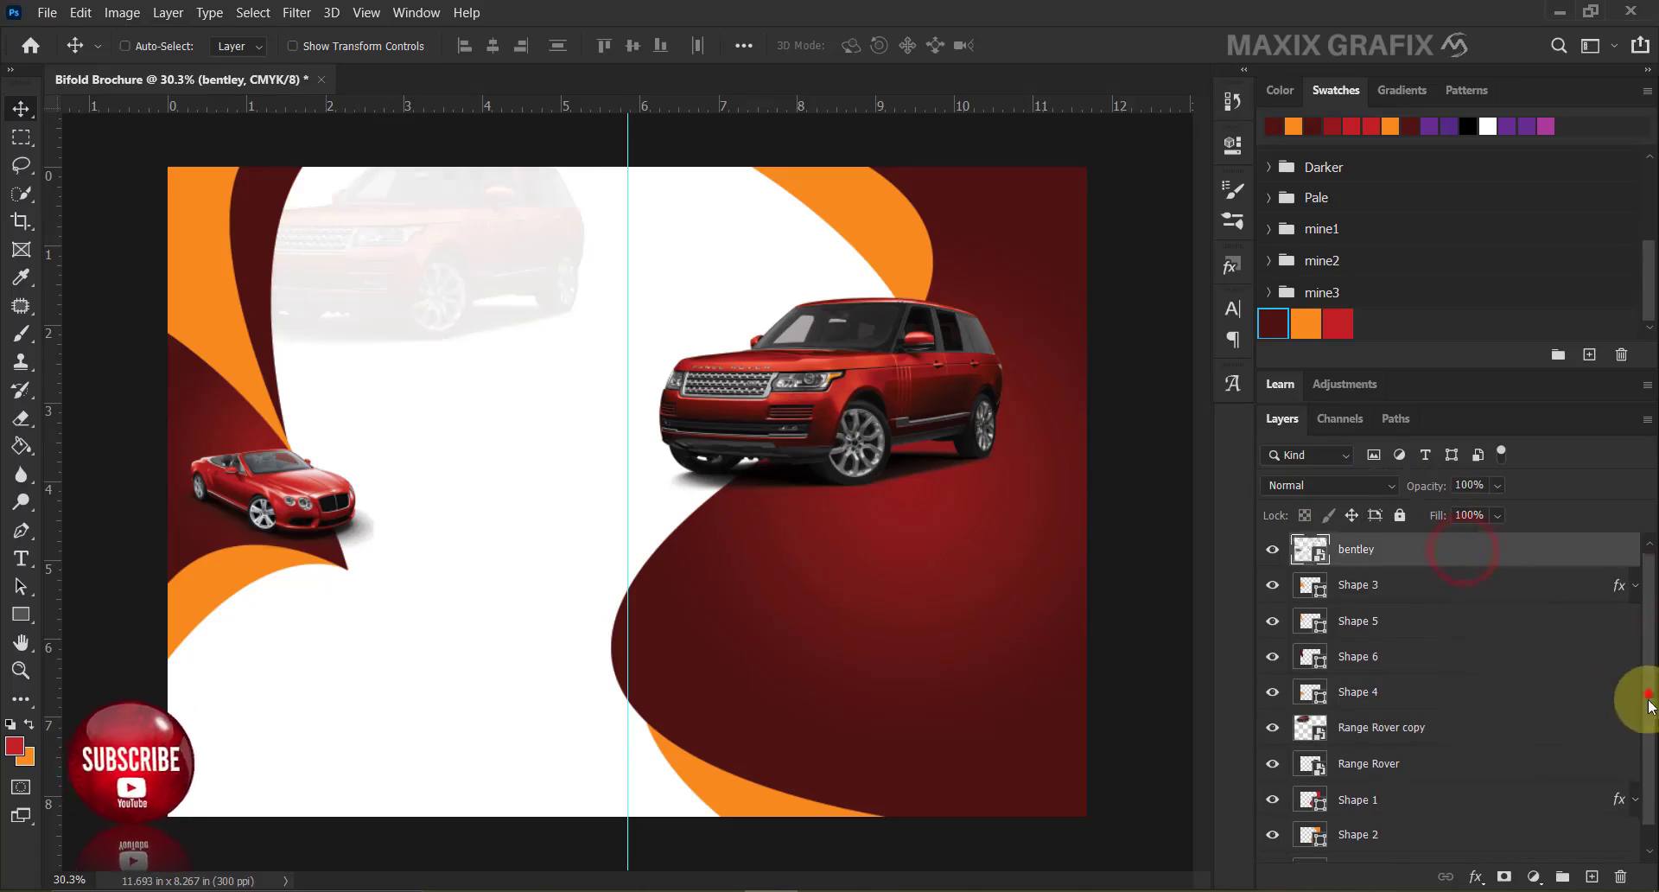
left_click_drag(1643, 690, 1570, 804)
left_click(1469, 823, "shift")
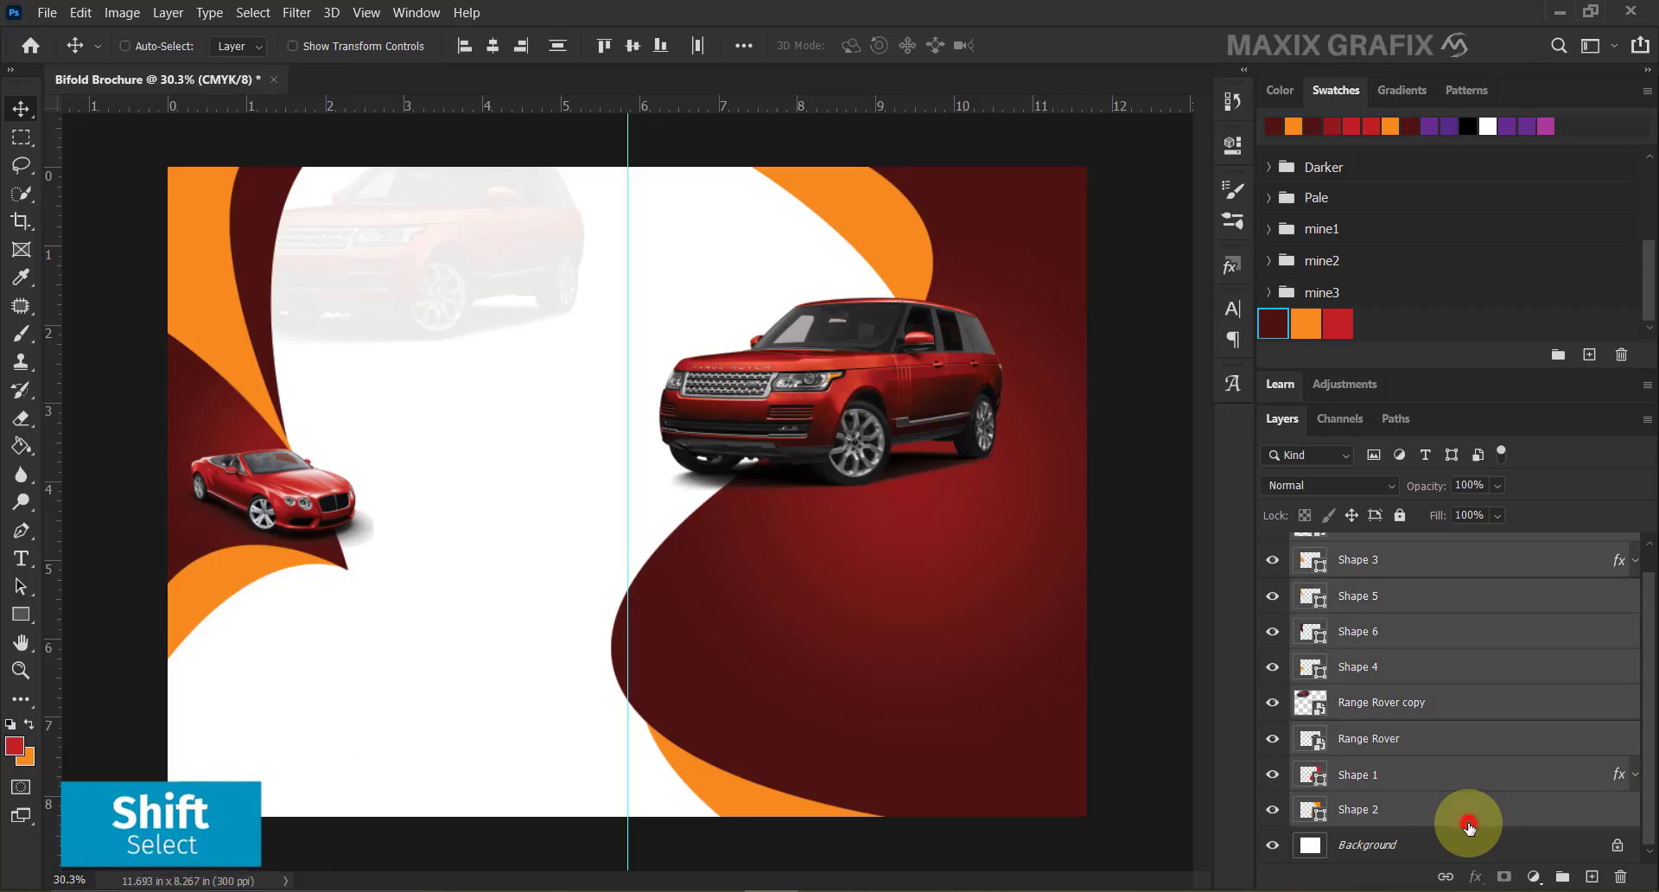
right_click(1469, 828)
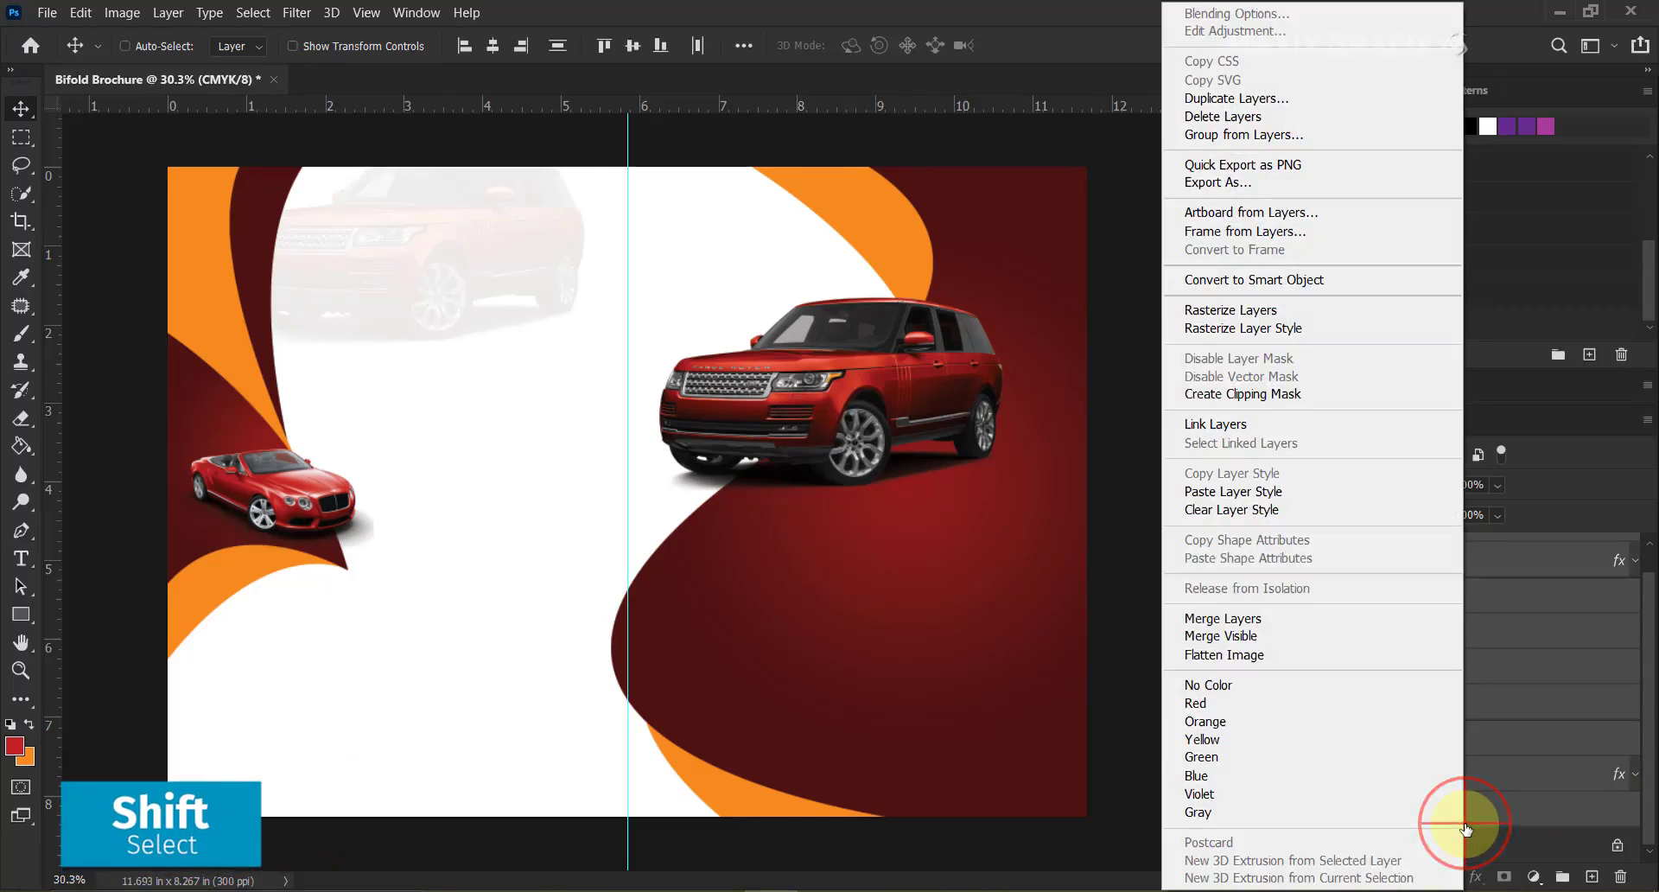
left_click(1321, 141)
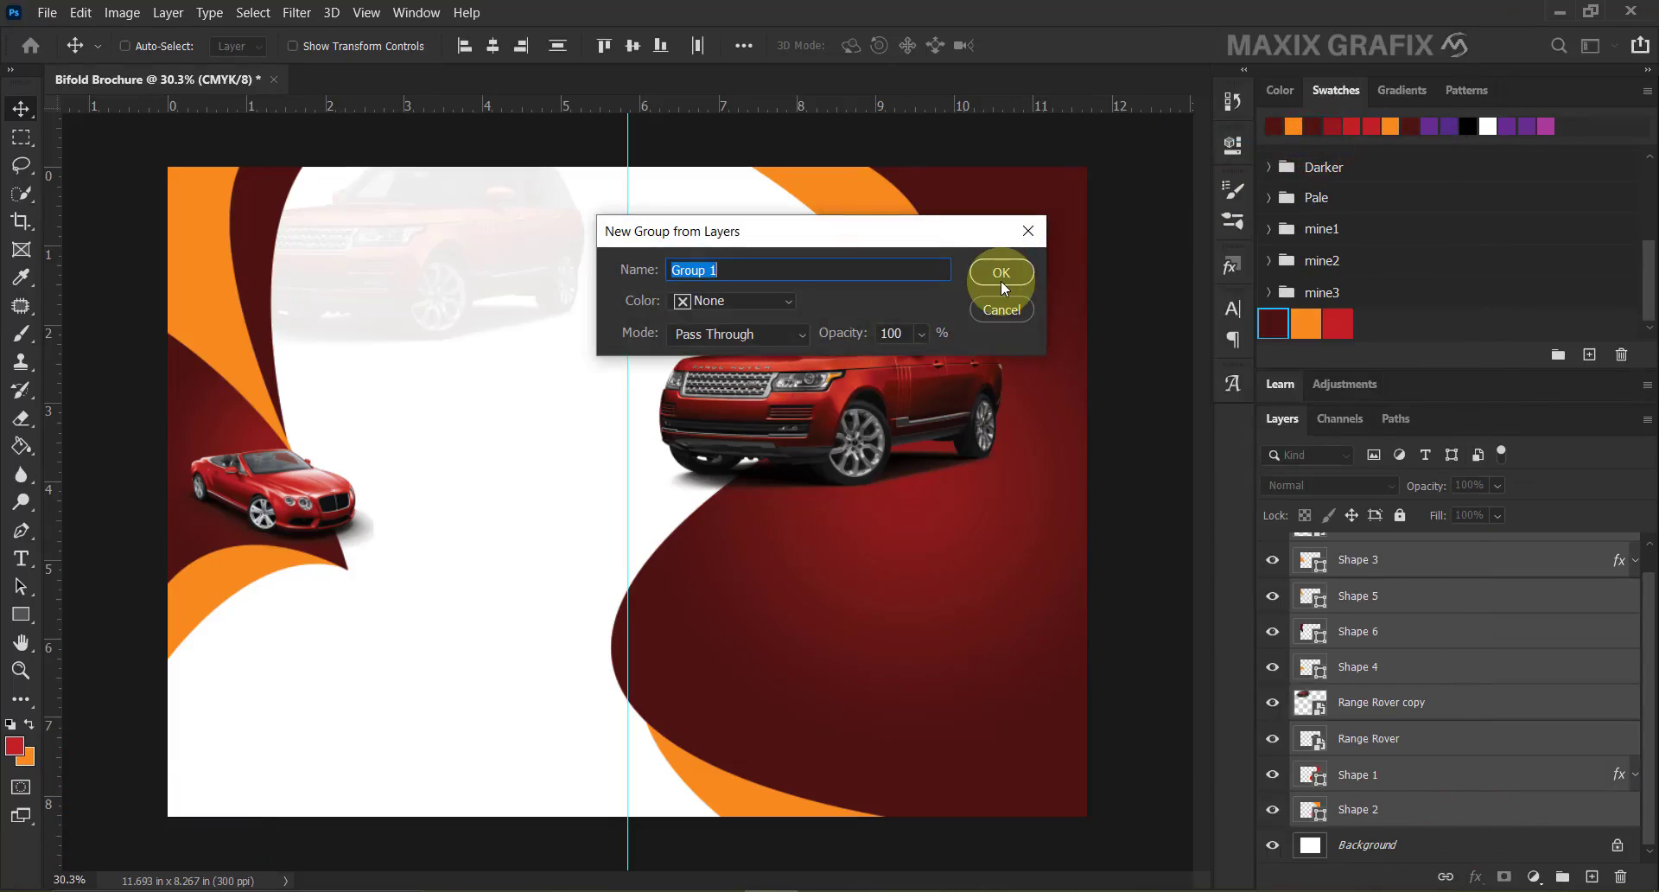
type("BACKGROUND")
left_click(1002, 285)
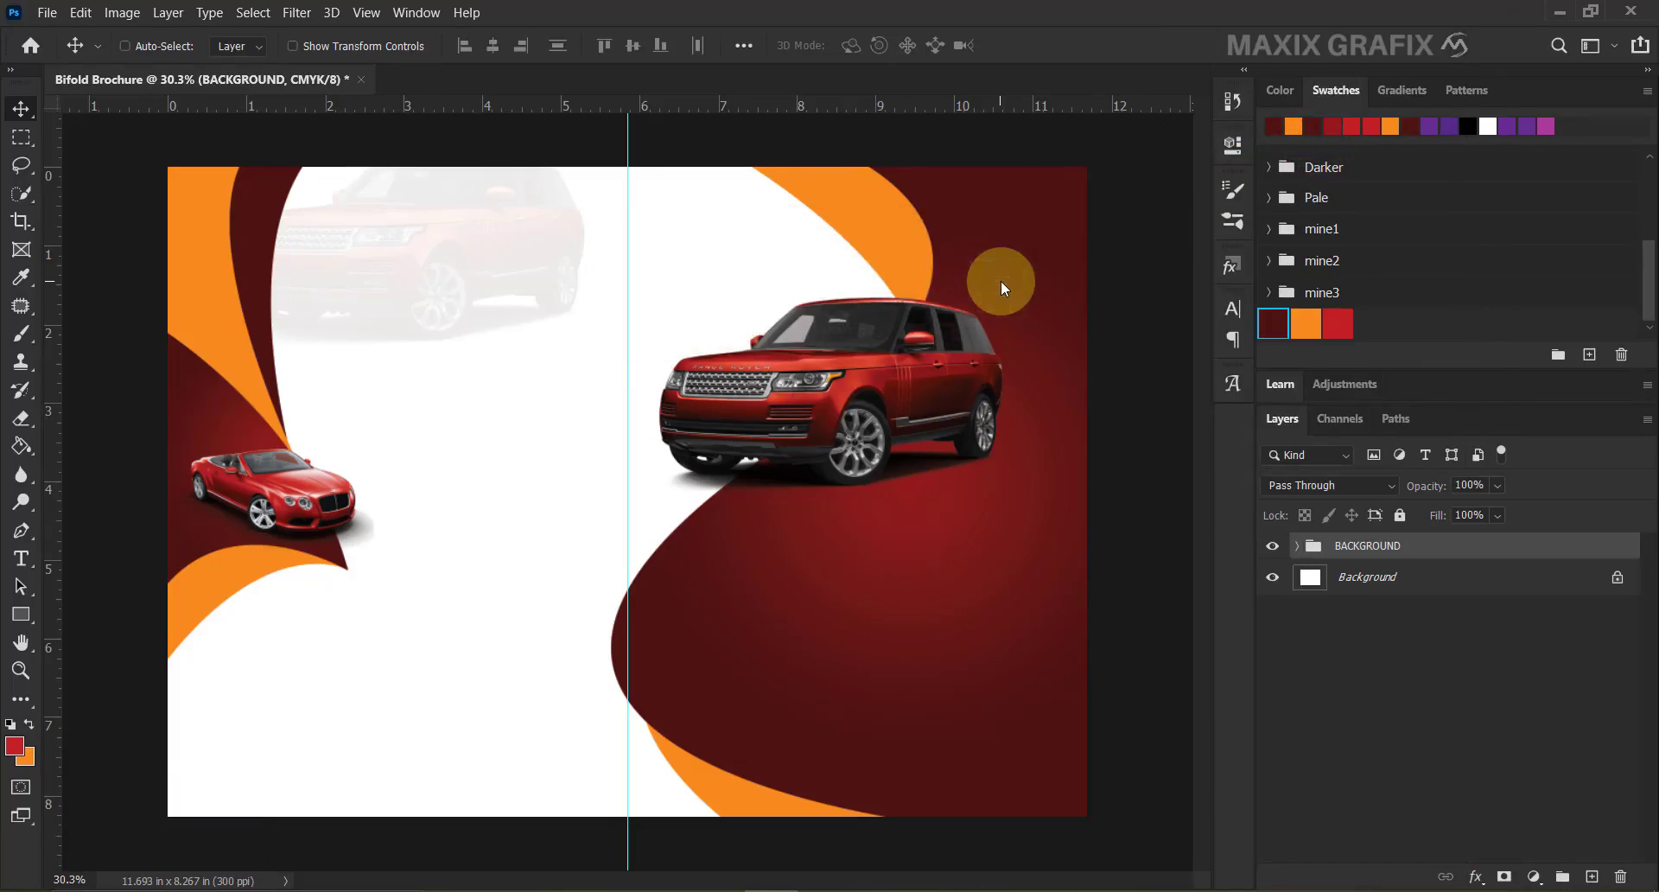
Embed TEXT_template.psd into the brochure and commit it as the top layer.
left_click(47, 13)
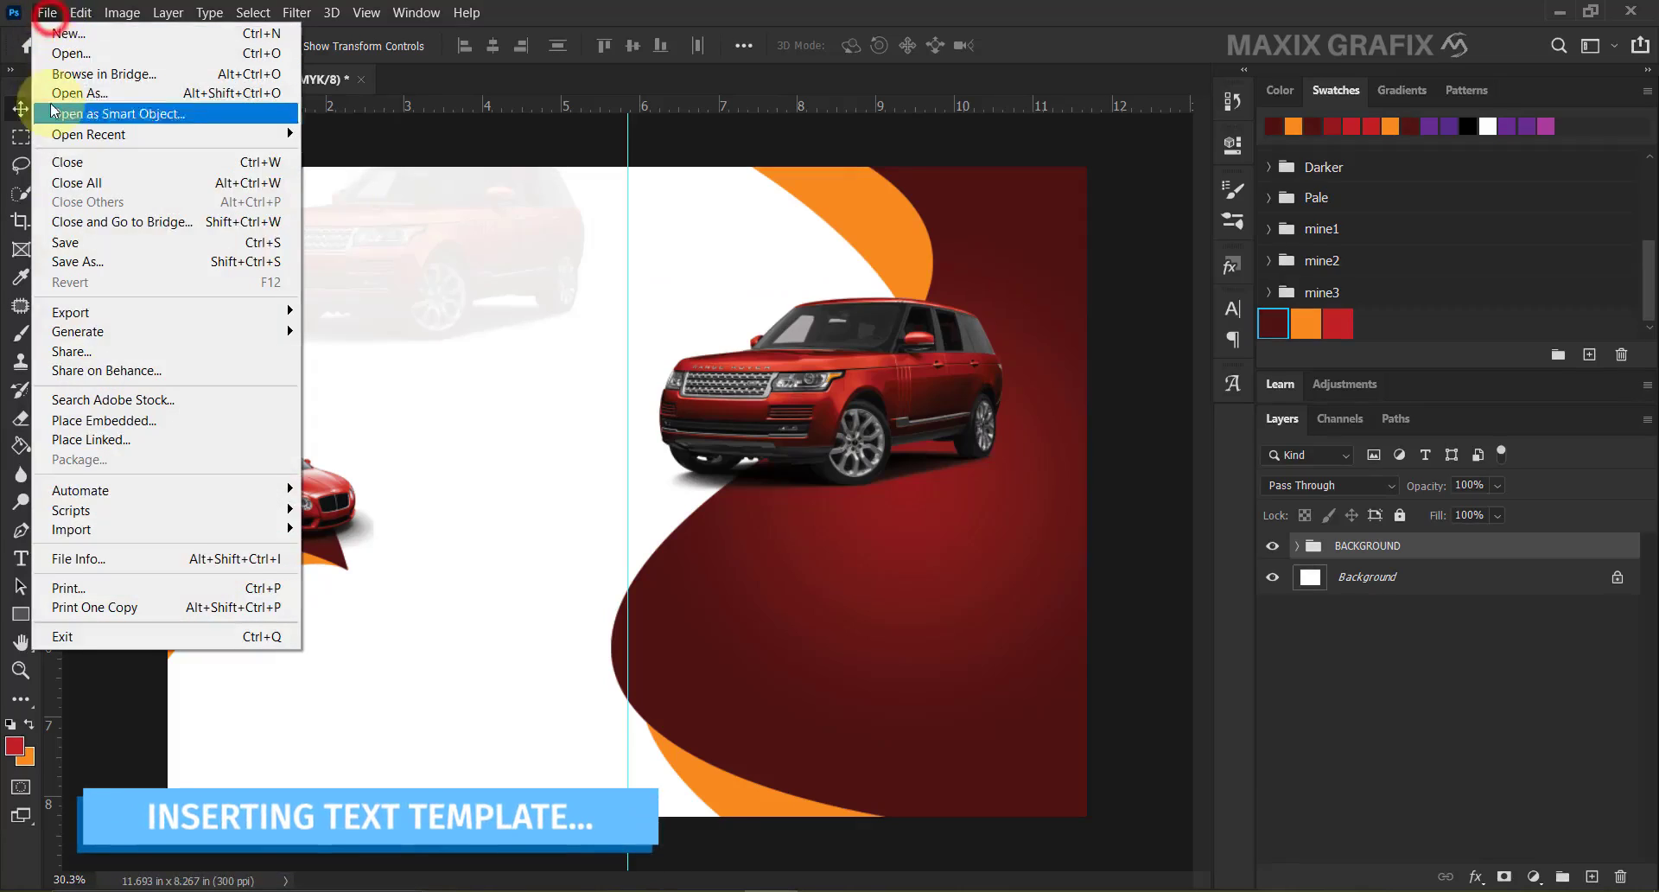
left_click(164, 422)
left_click(609, 190)
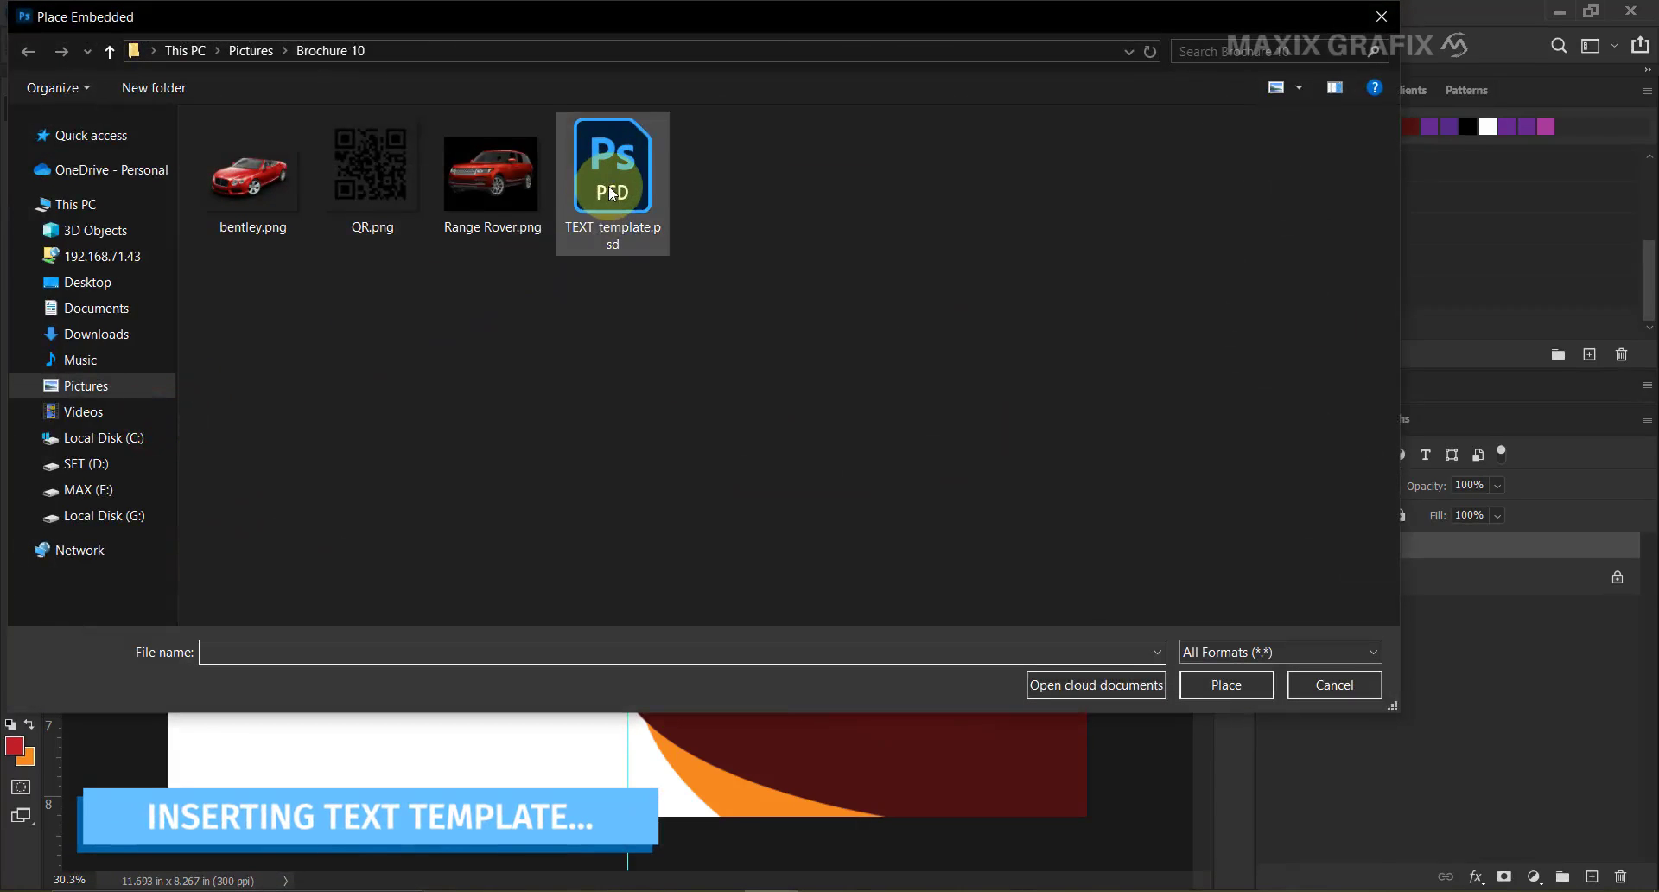
left_click(1258, 687)
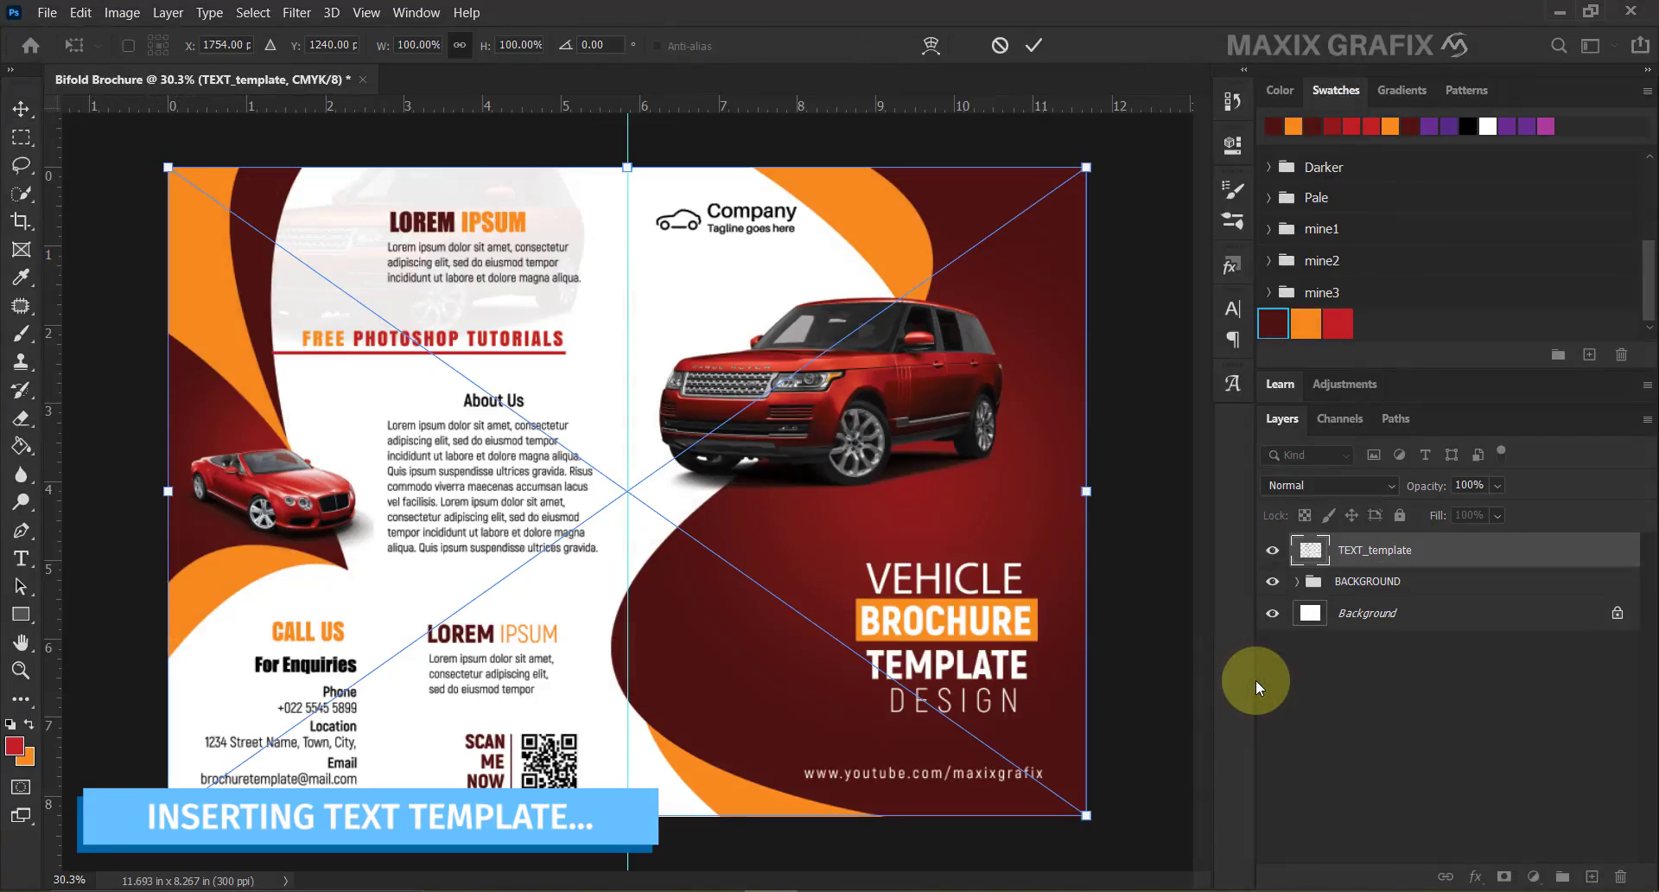
left_click(1023, 44)
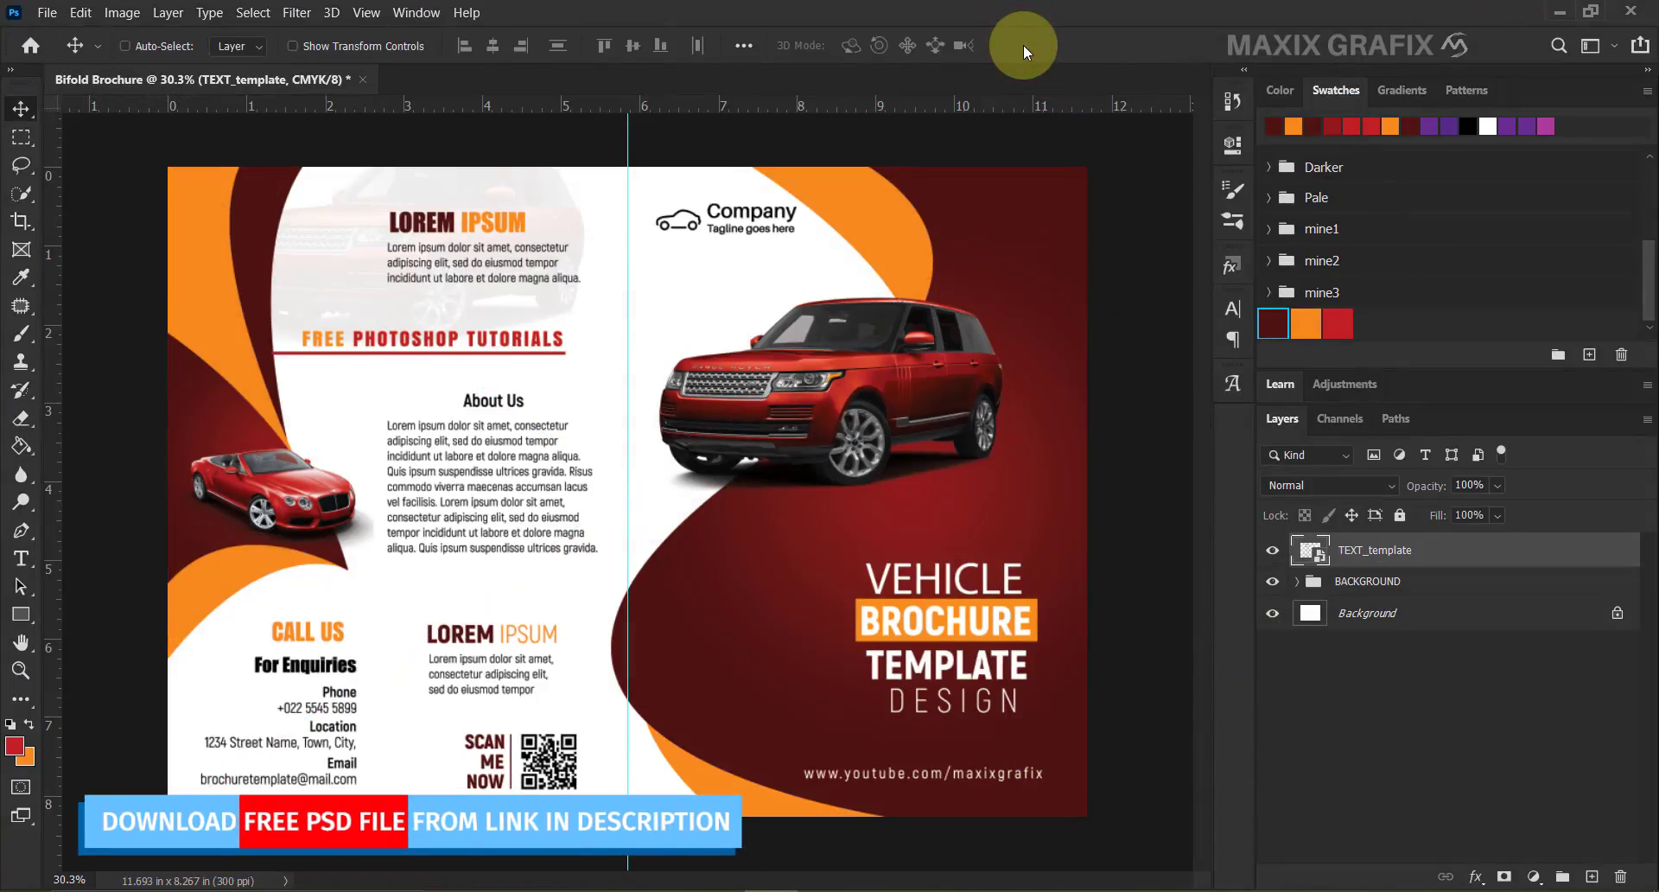
right_click(22, 616)
left_click(173, 618)
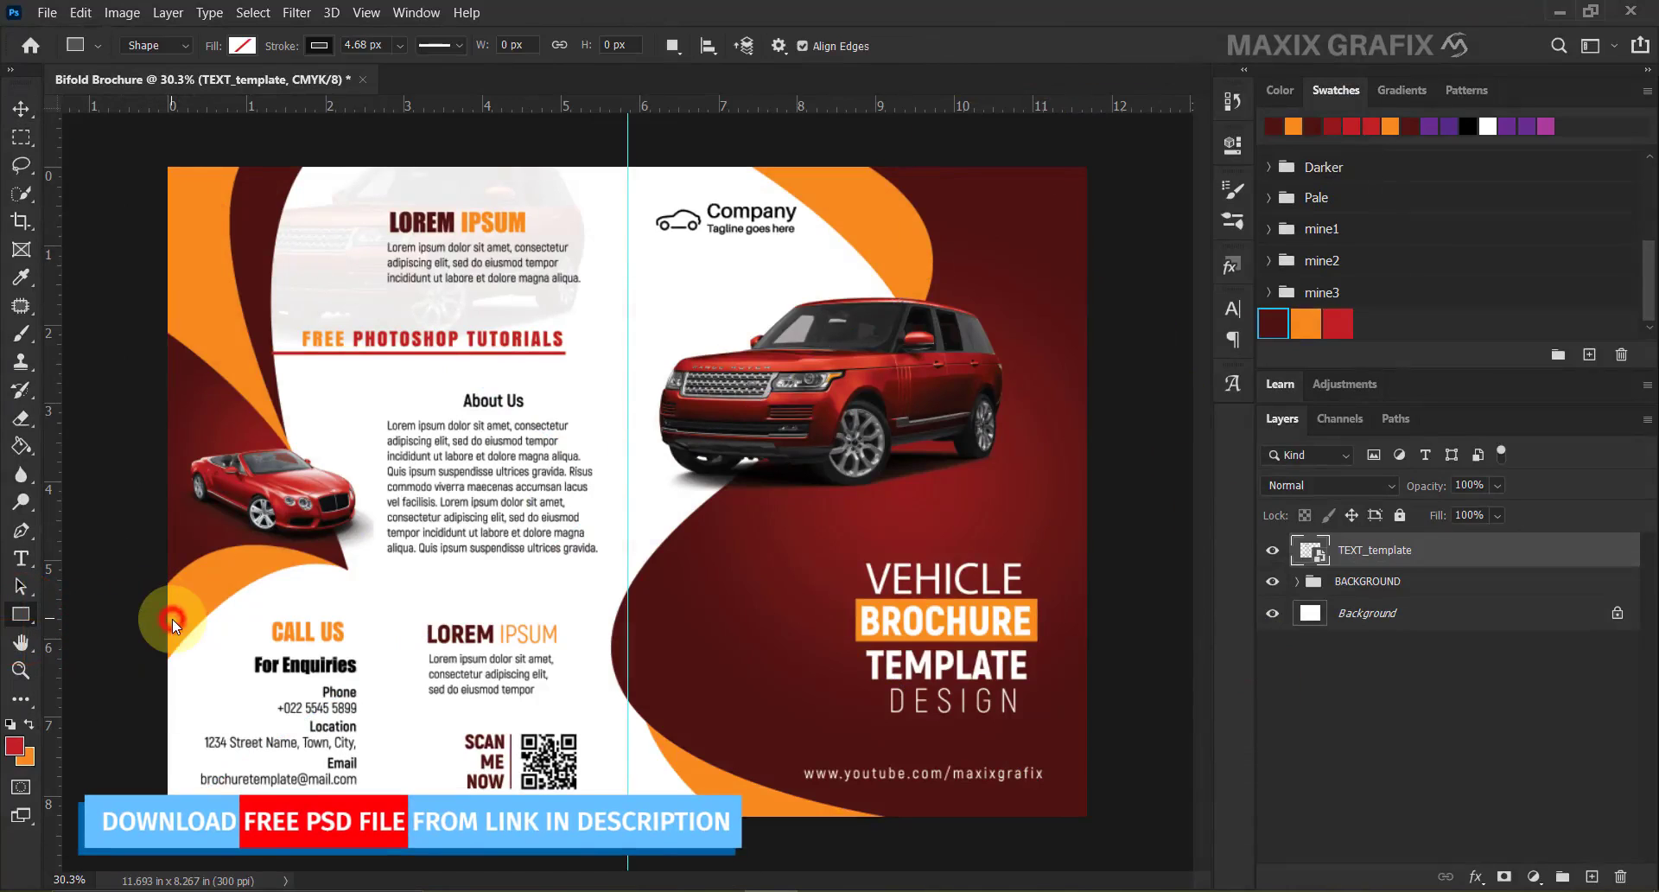
Draw a thin tall bar beside the contact details with no stroke and a black fill.
scroll(350, 765, "up", 9)
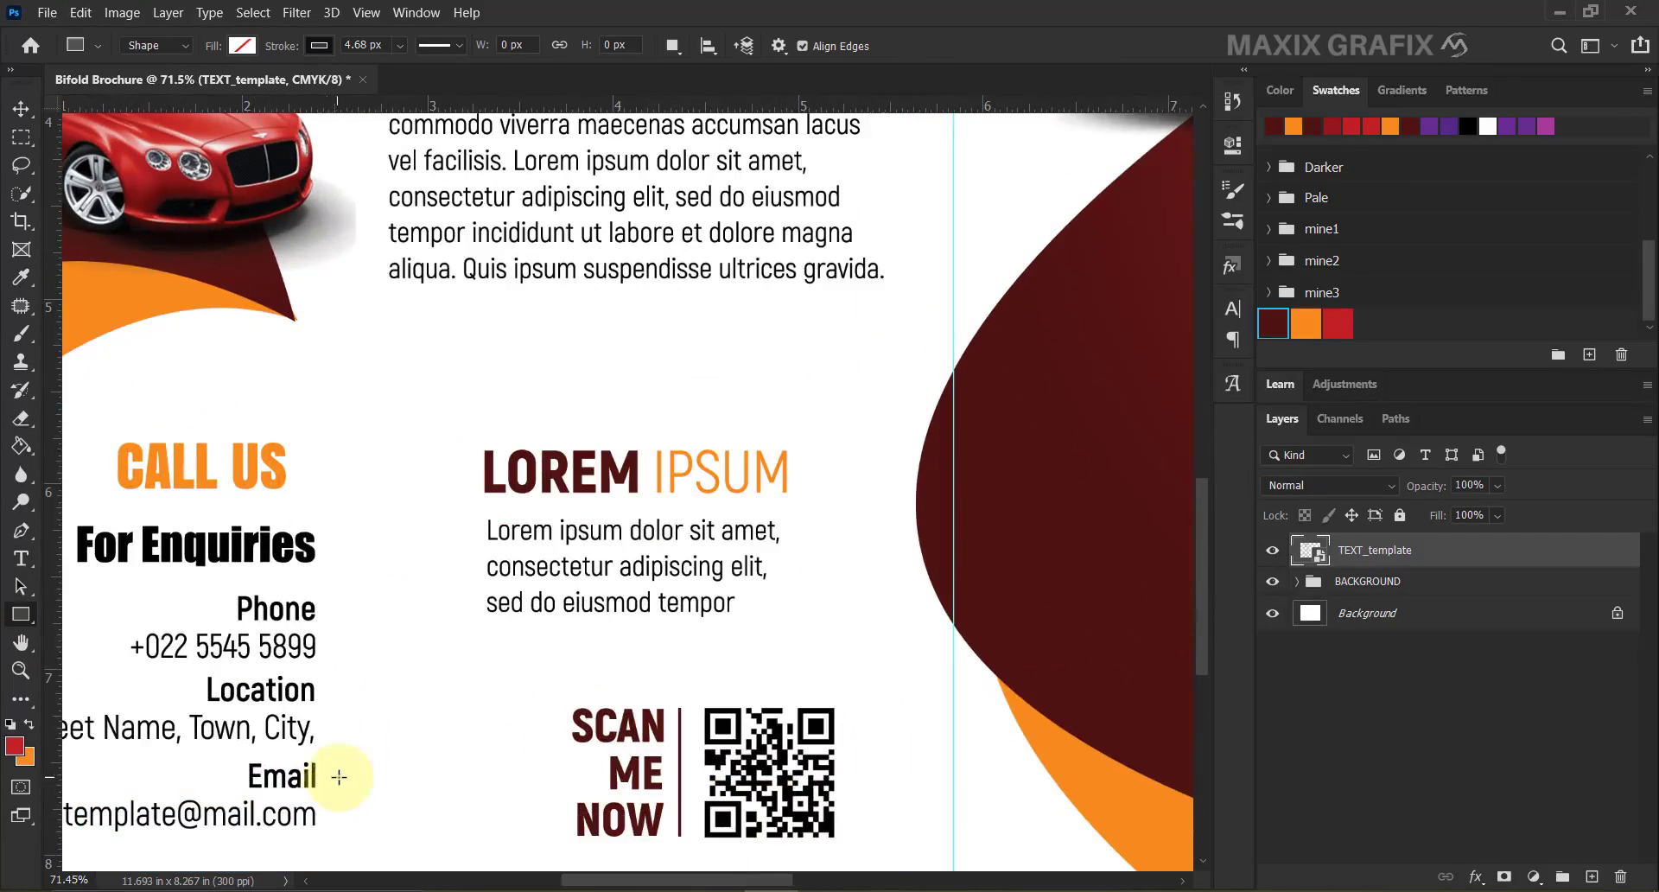
left_click_drag(347, 595, 356, 836)
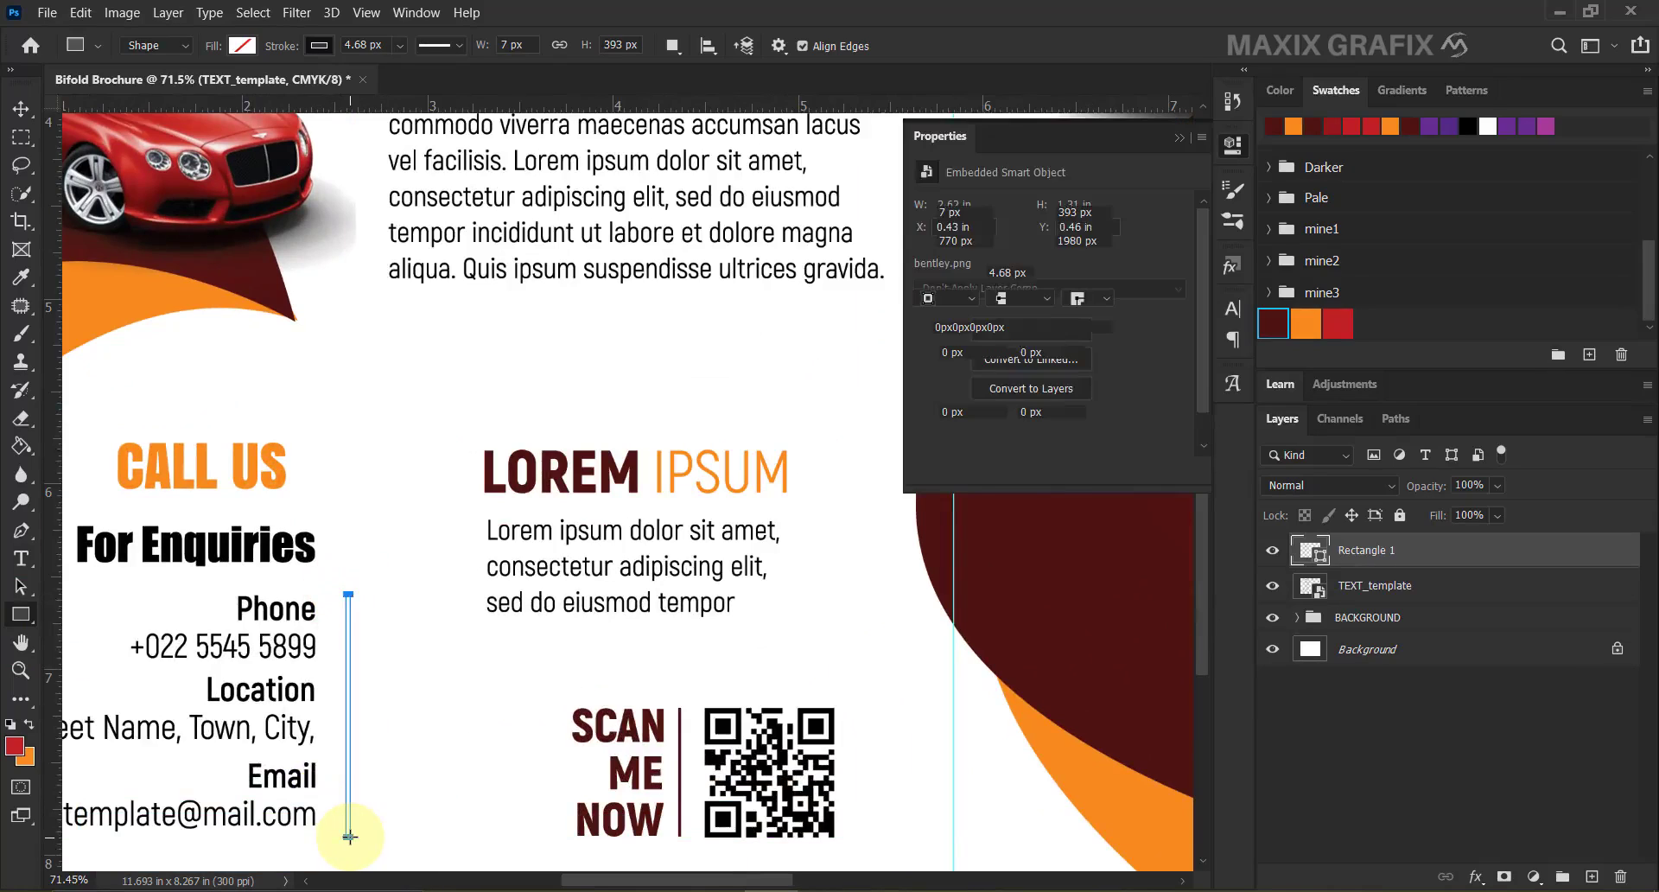
left_click(319, 45)
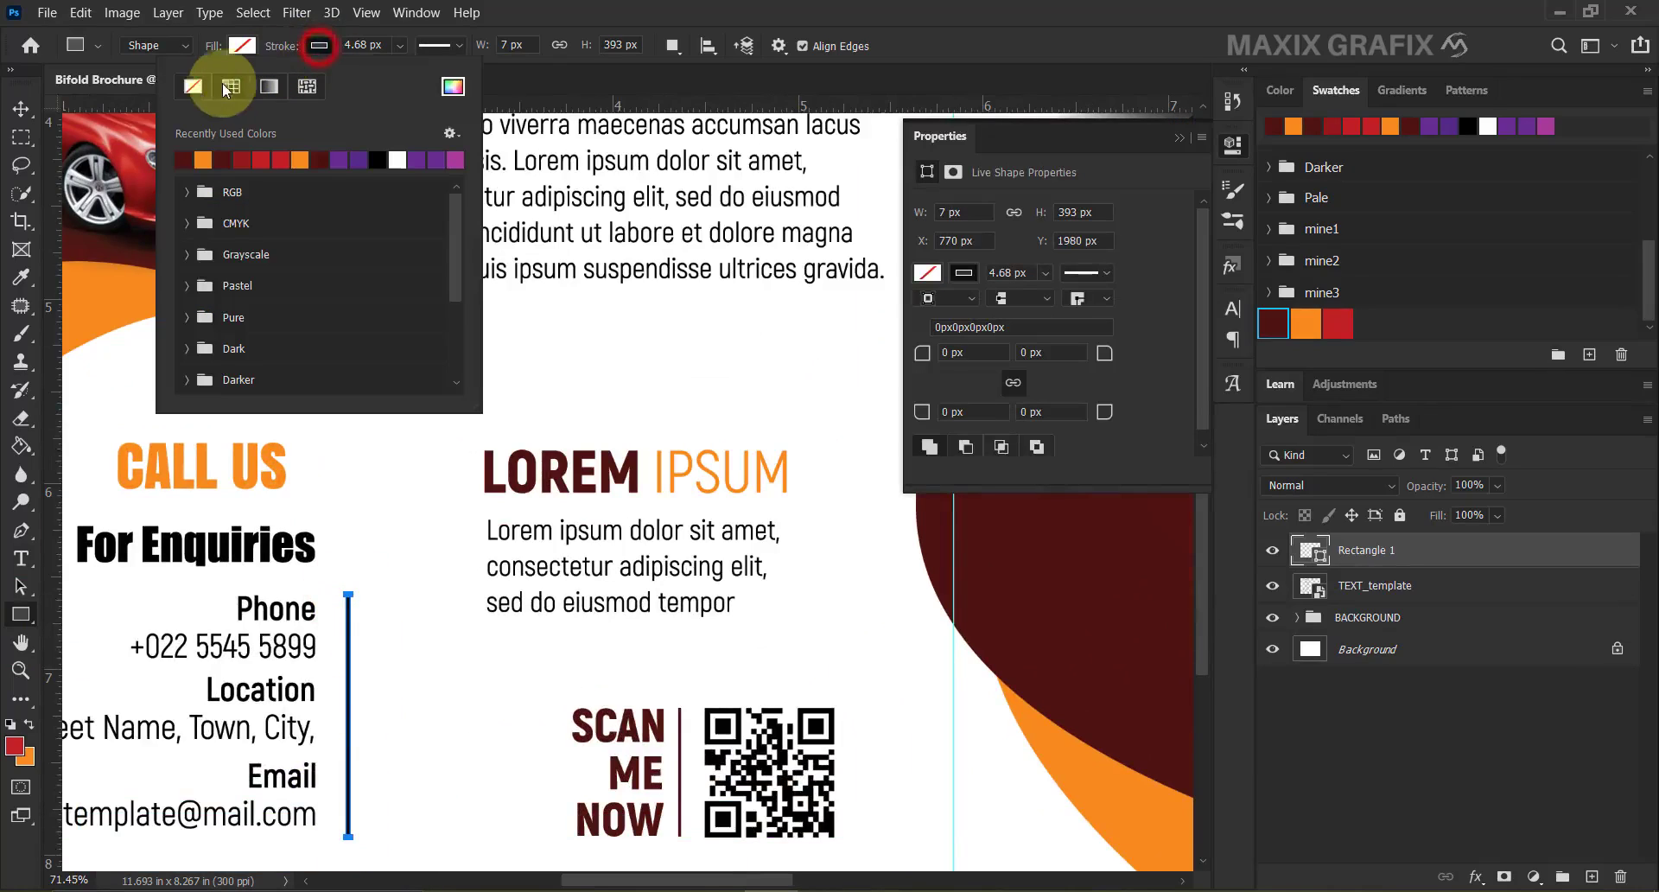
left_click(193, 86)
left_click(240, 49)
left_click(375, 87)
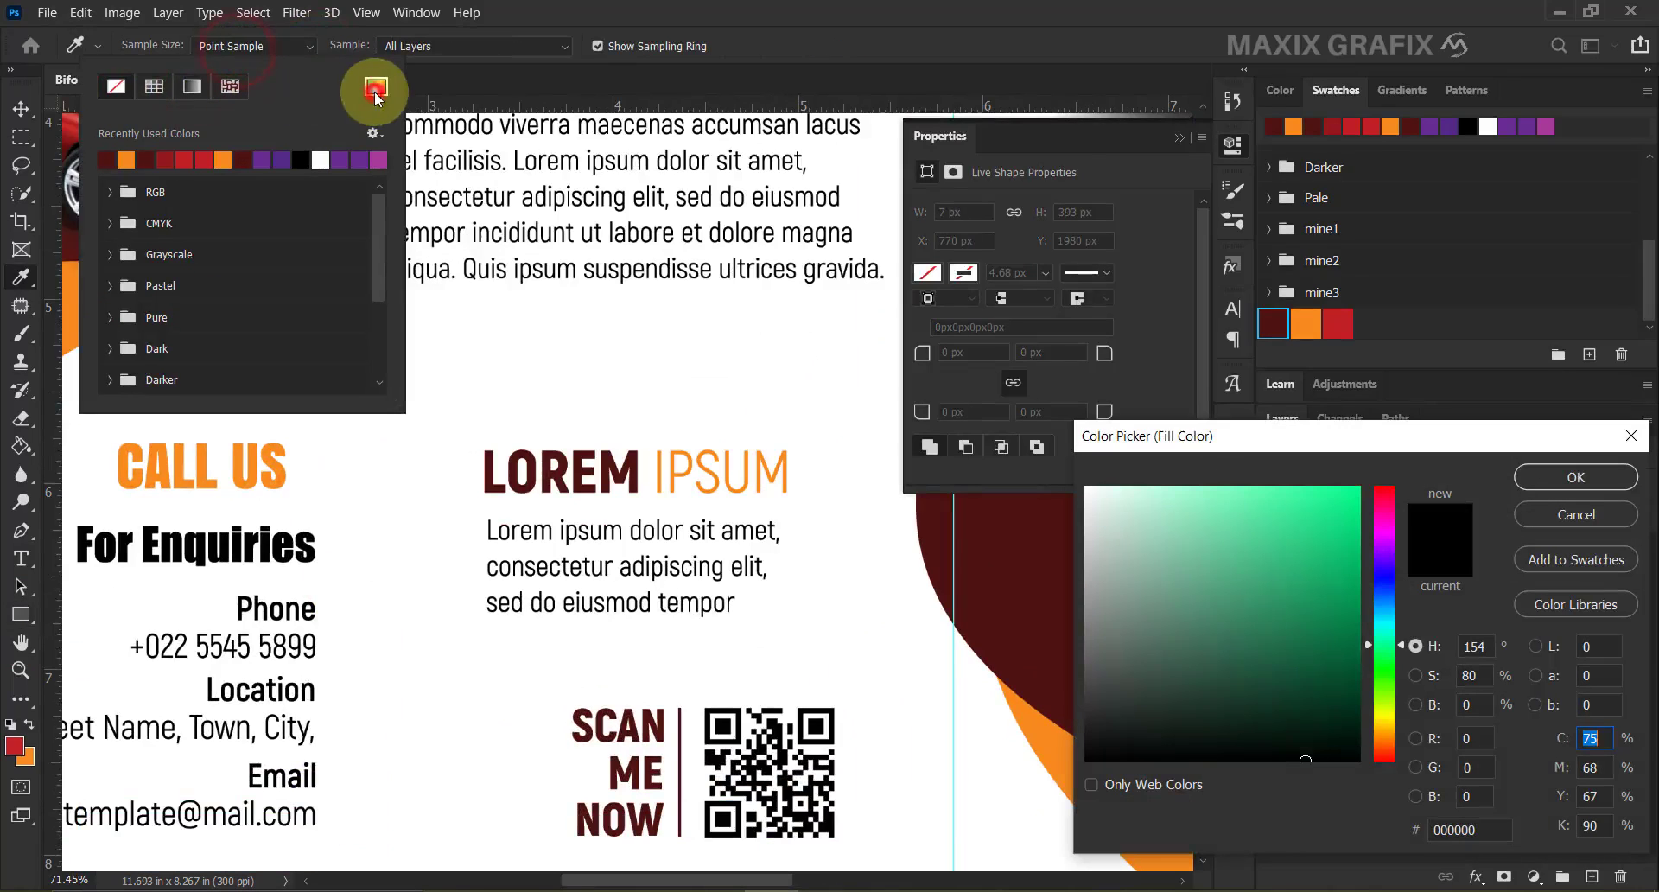
left_click_drag(1279, 761, 1320, 784)
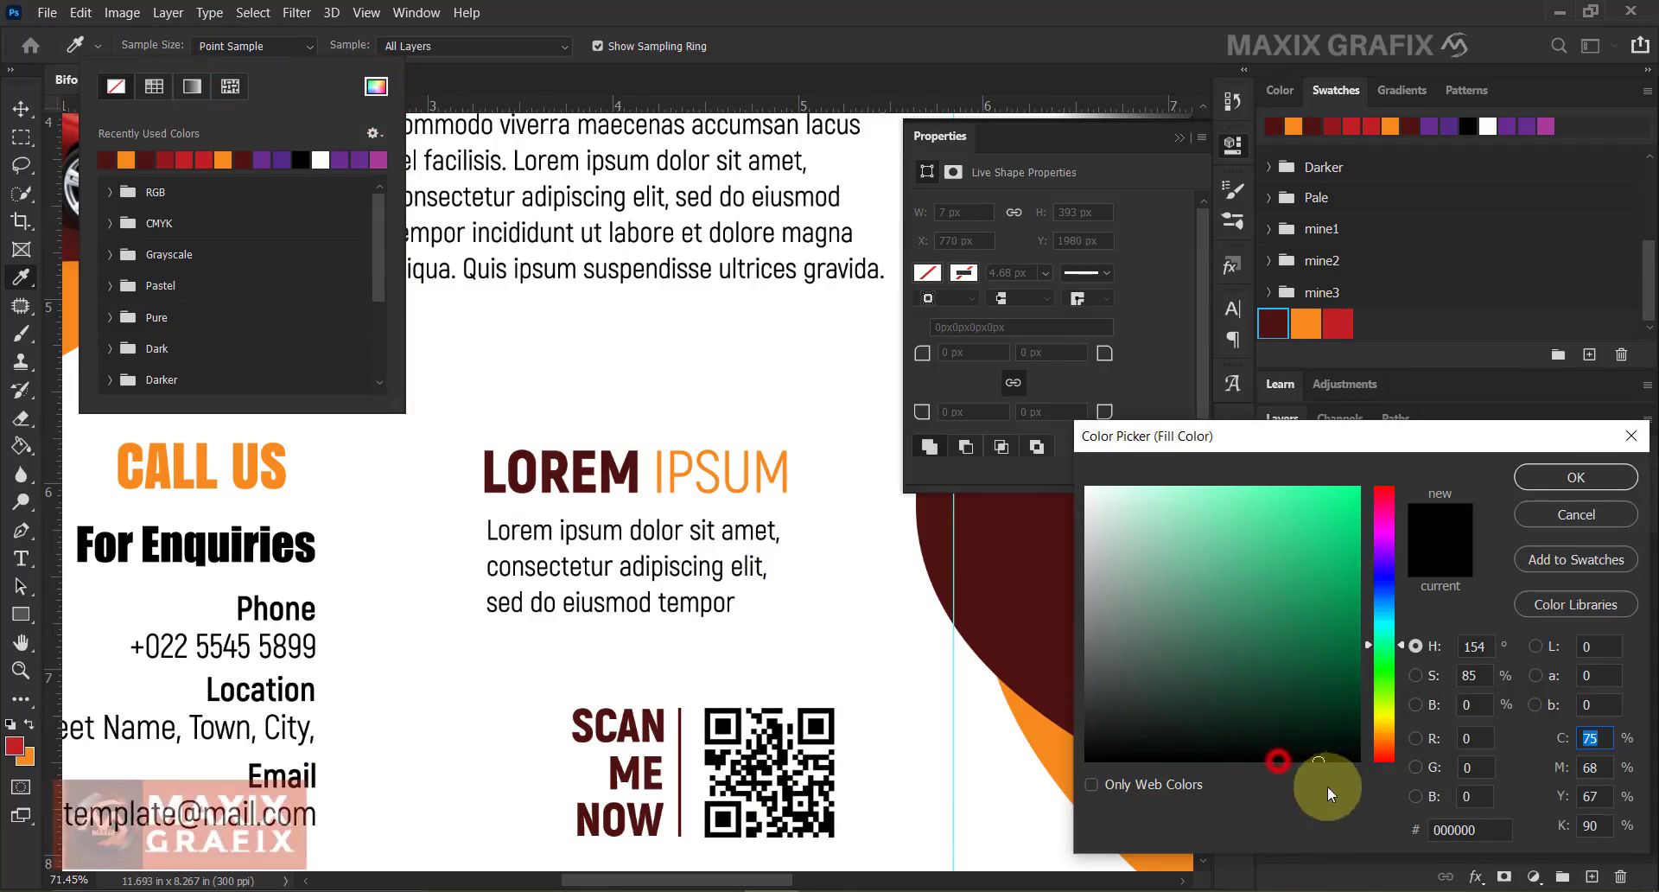
left_click(1542, 479)
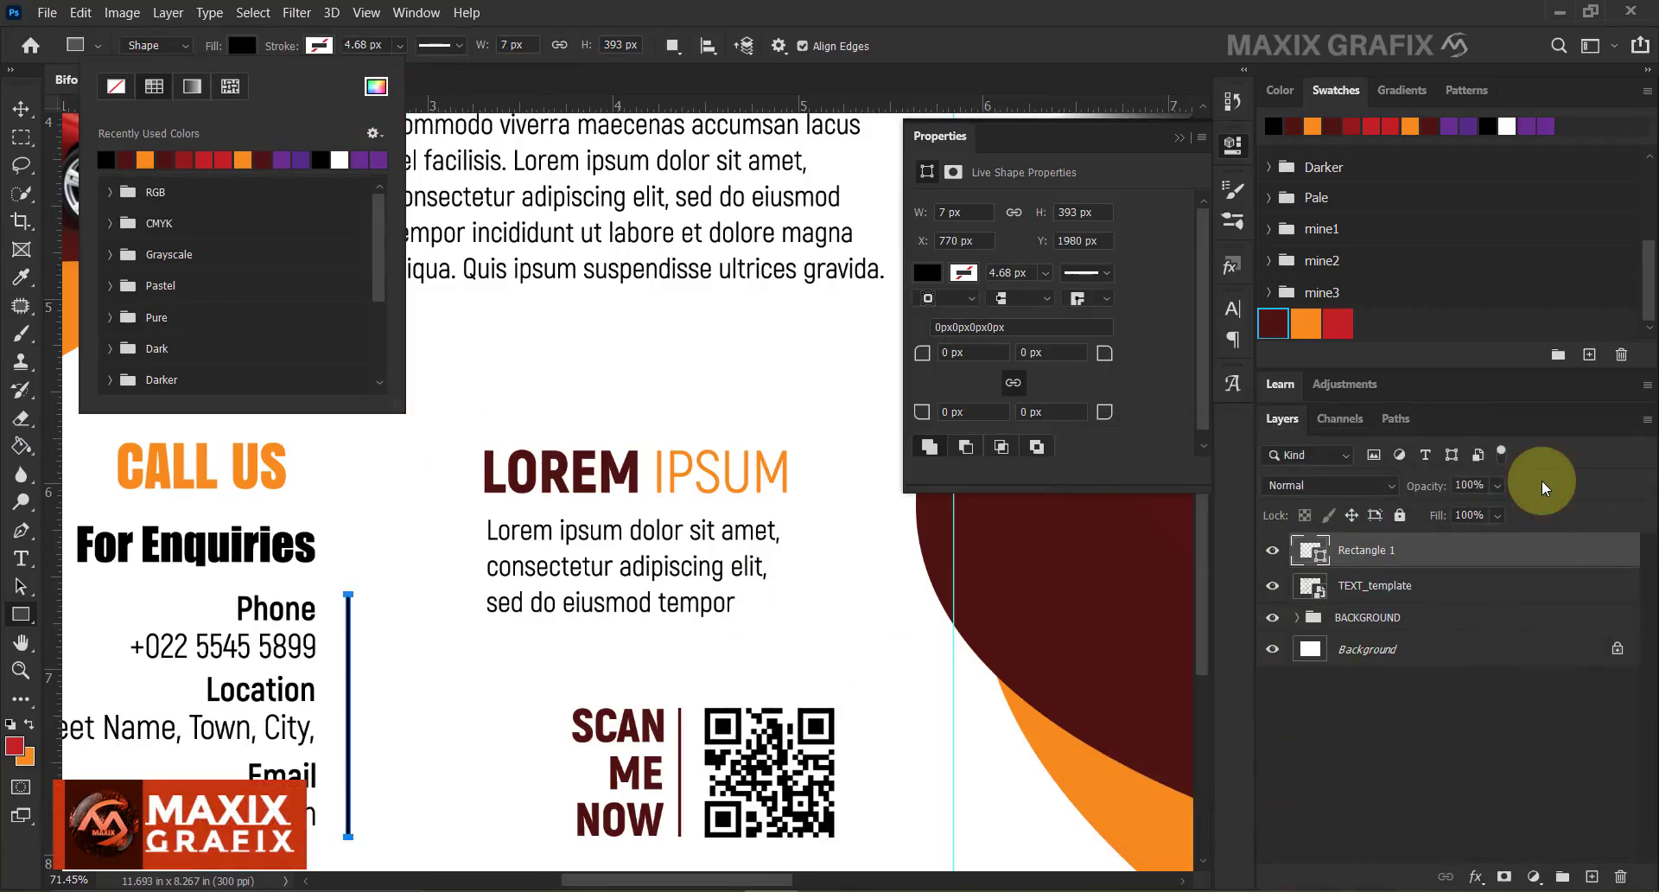
Draw a second black rectangle around the CALL US heading.
left_click(21, 108)
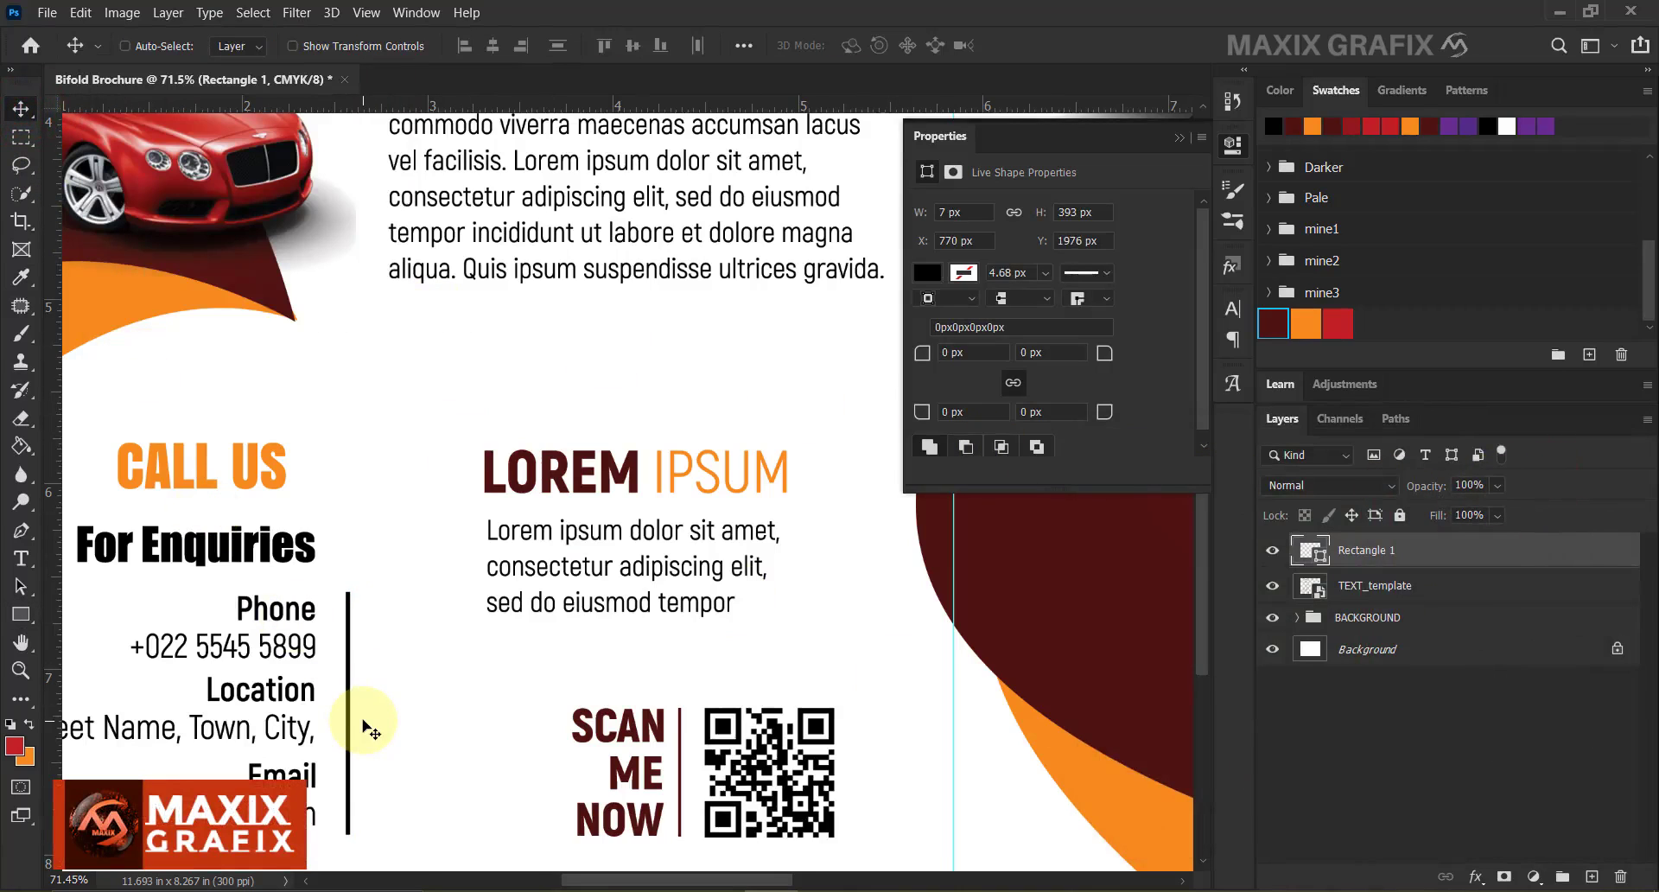
left_click(23, 615)
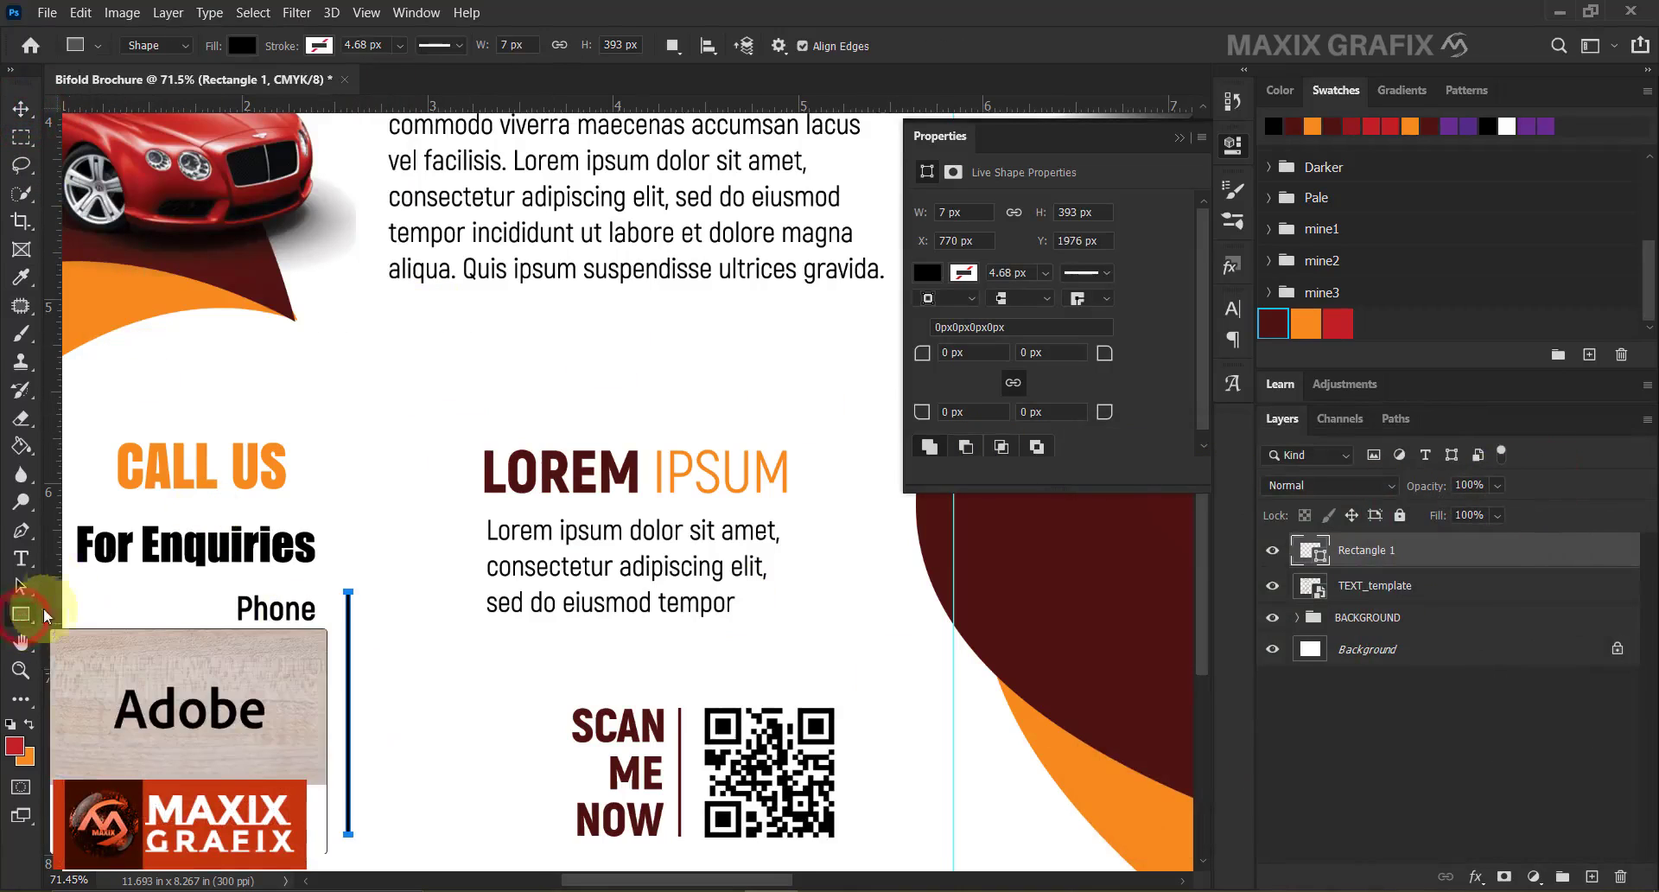
left_click_drag(101, 428, 303, 509)
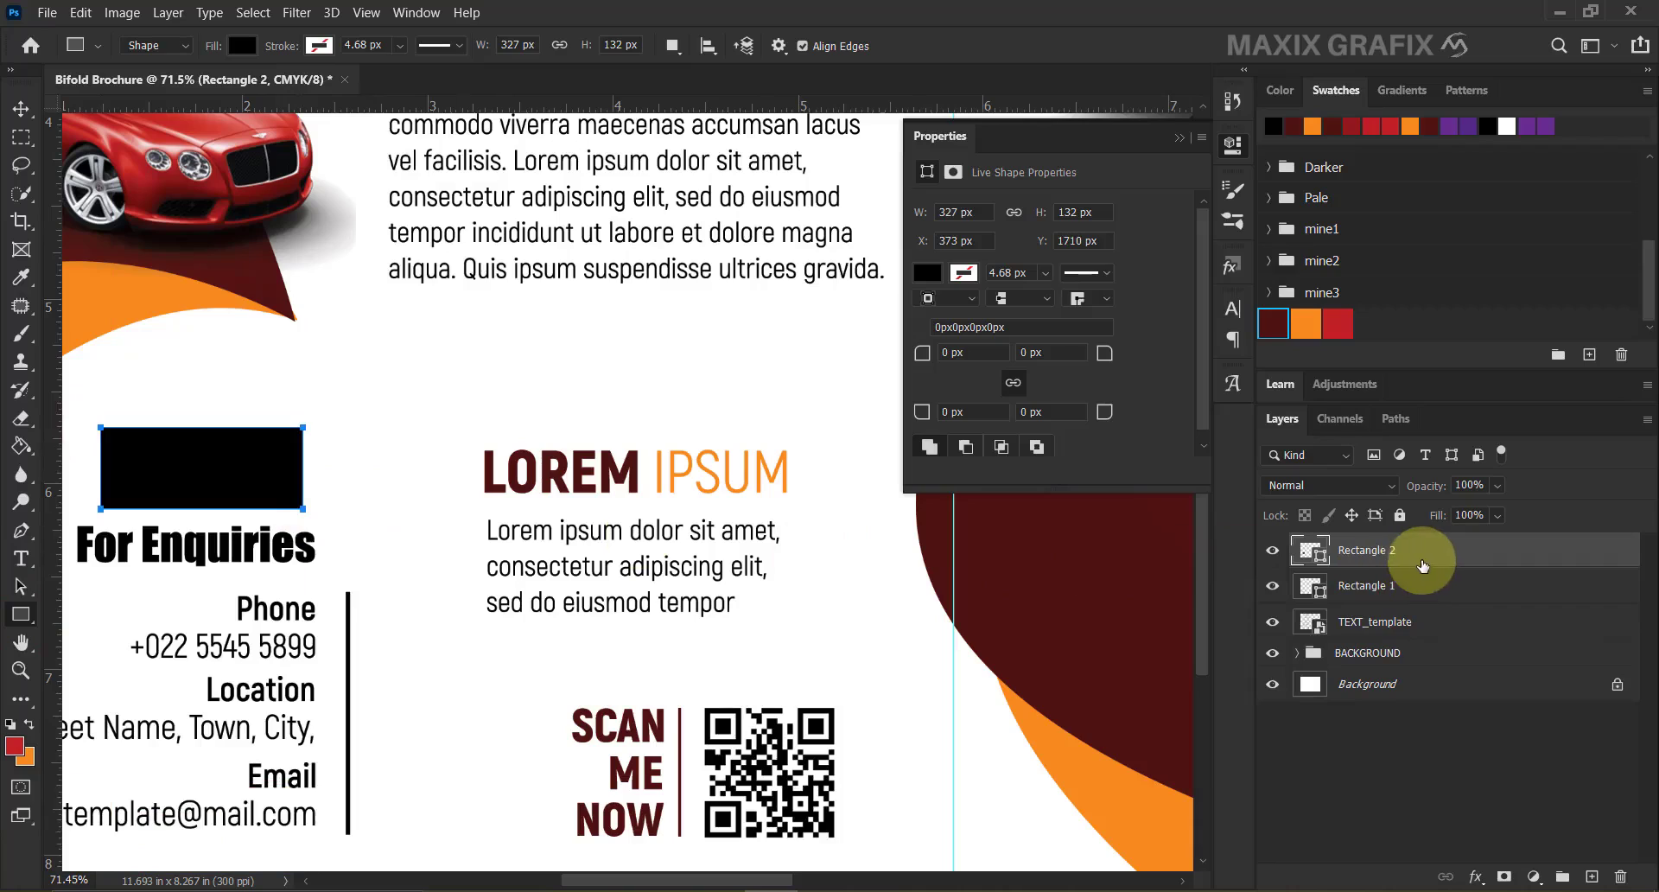
Move Rectangle 2 below the TEXT_template layer and change its fill to white.
left_click_drag(1425, 564, 1438, 641)
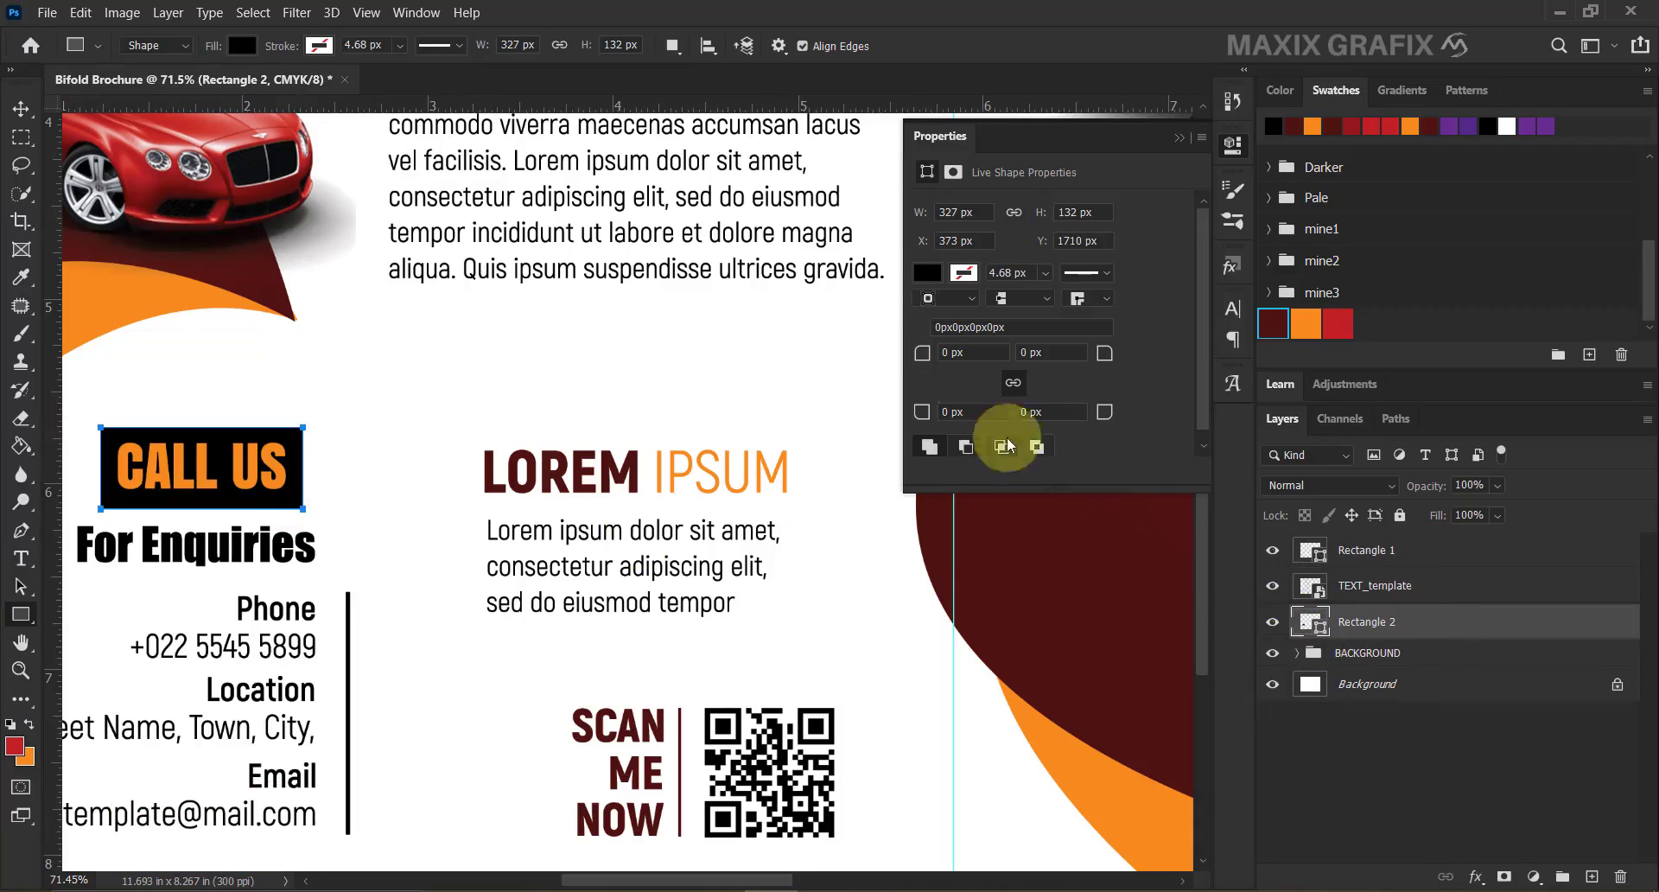
left_click(927, 272)
left_click(1199, 315)
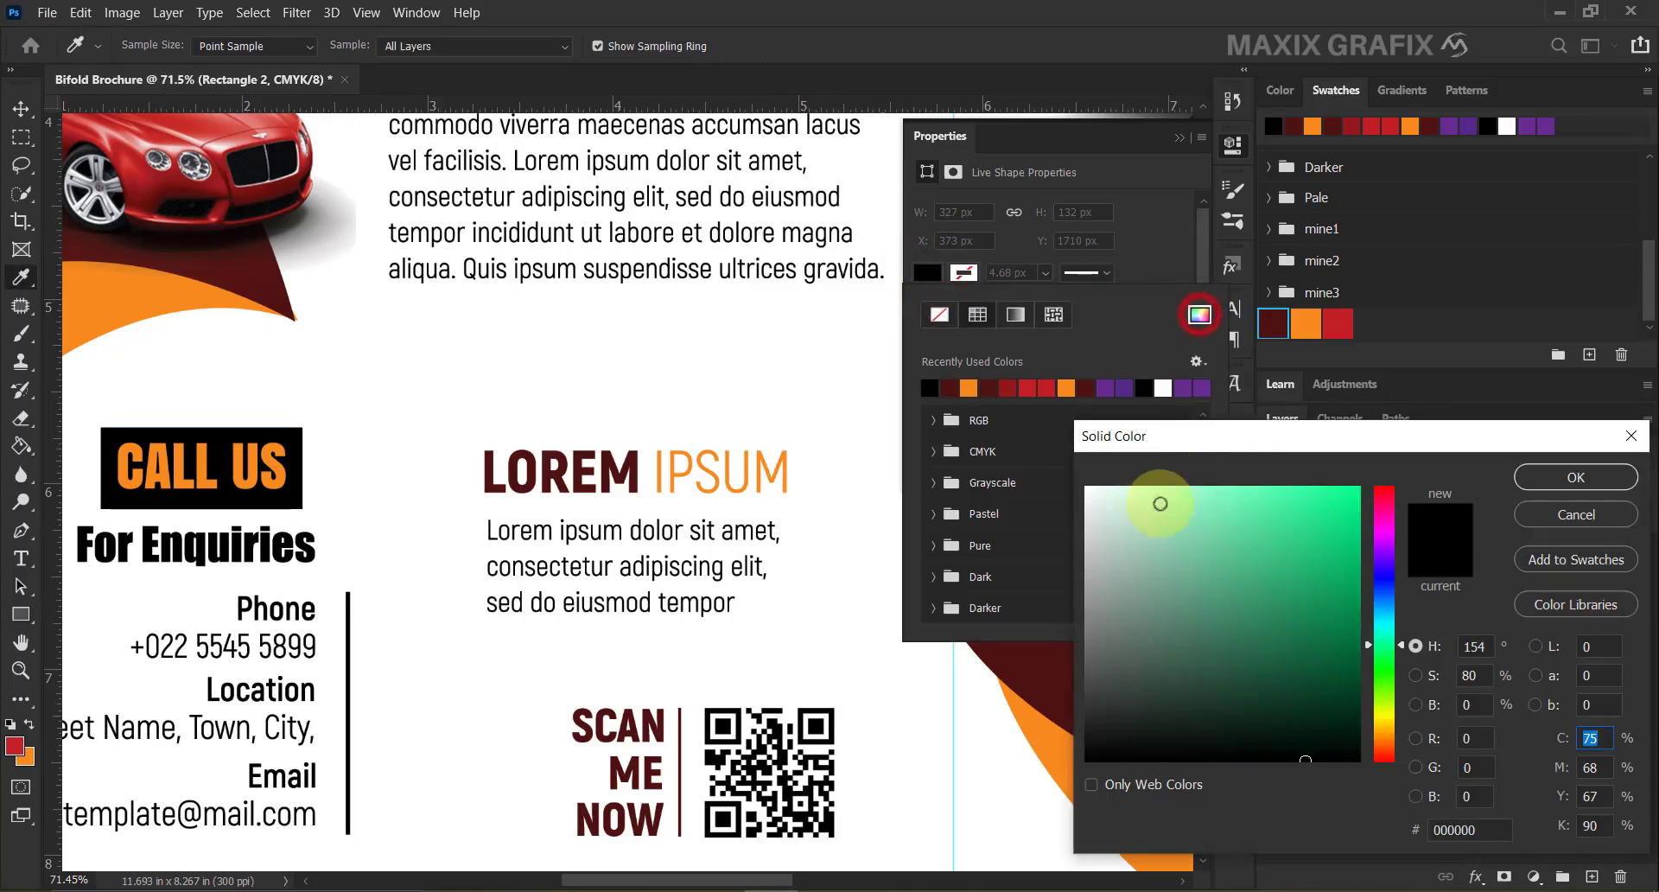
left_click(1087, 488)
left_click(1530, 481)
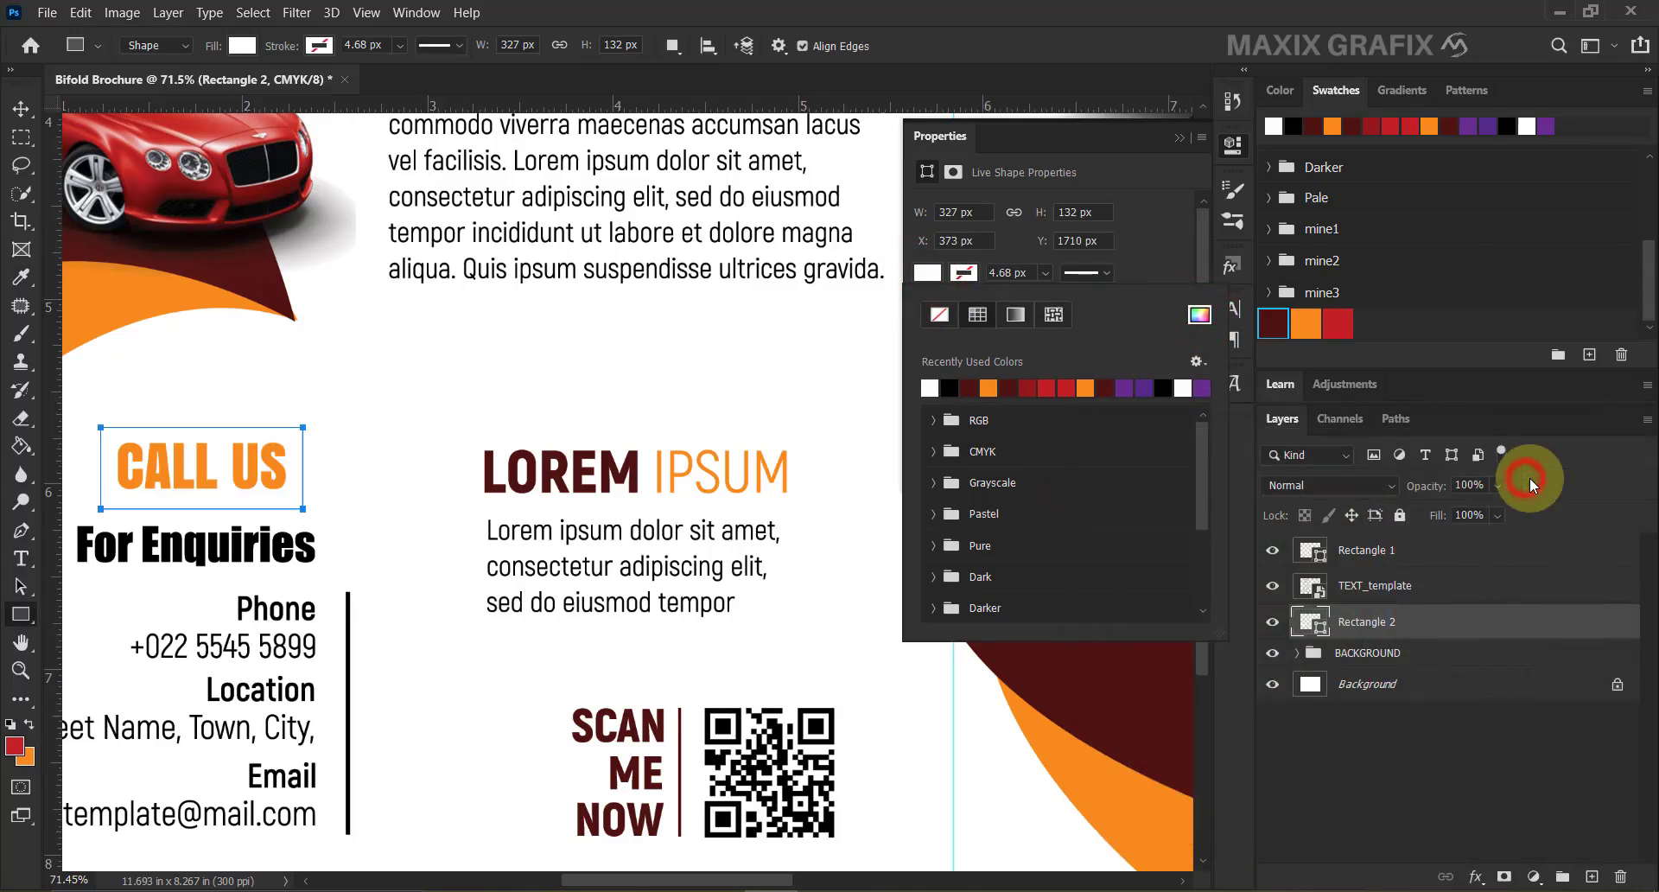
right_click(1456, 622)
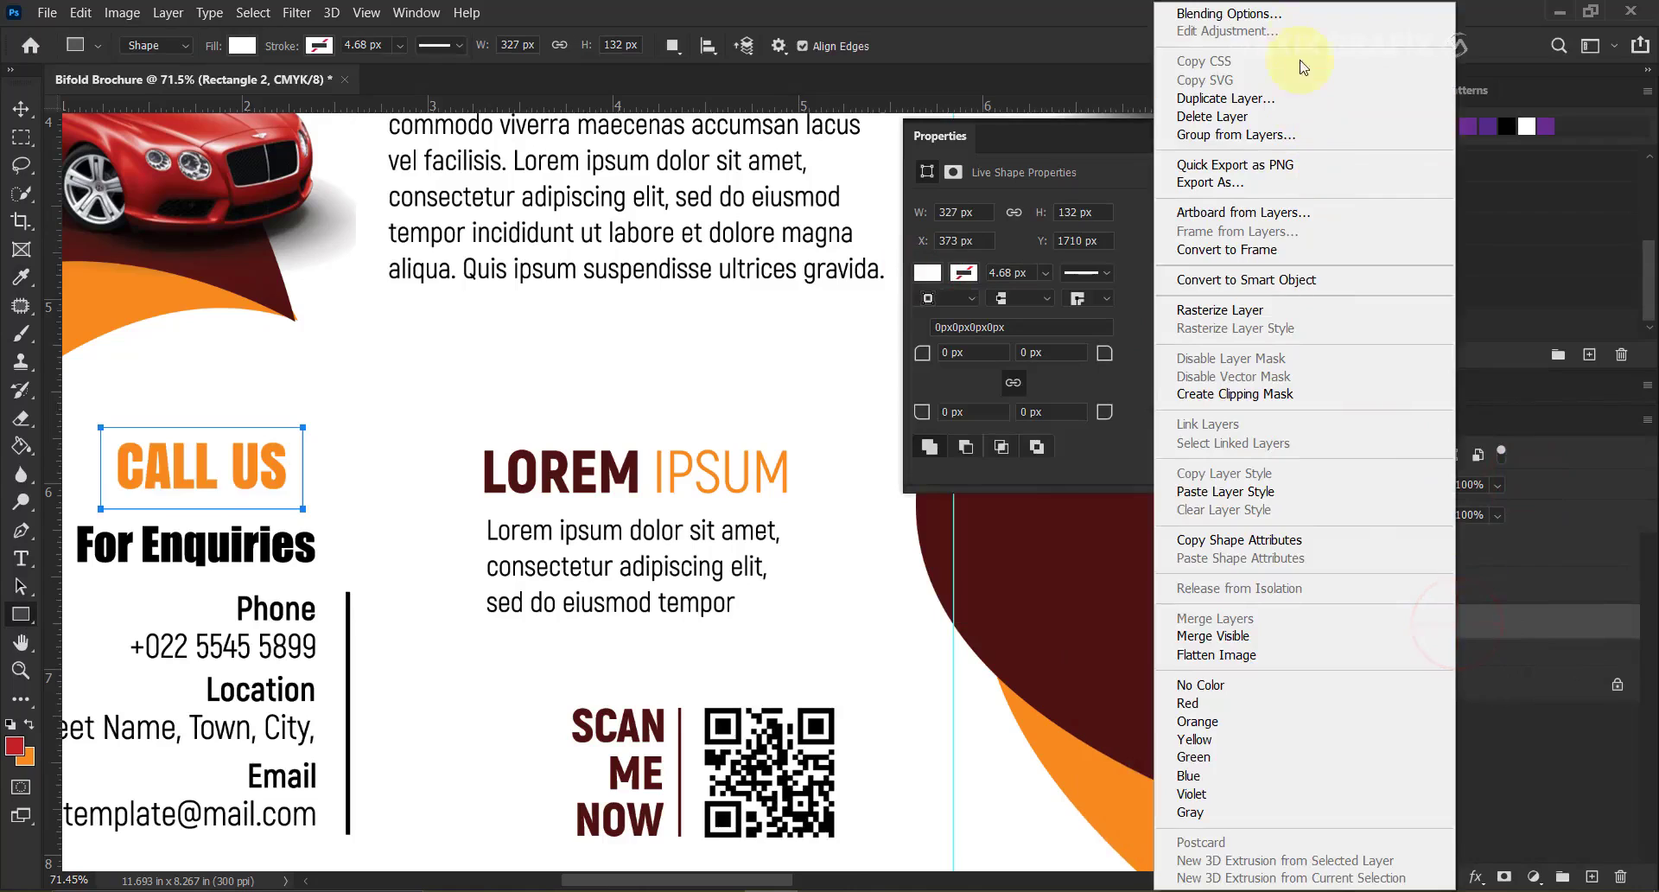
Give Rectangle 2 a black Multiply drop shadow with 71% opacity, 14 px distance and 4 px size.
left_click(1302, 18)
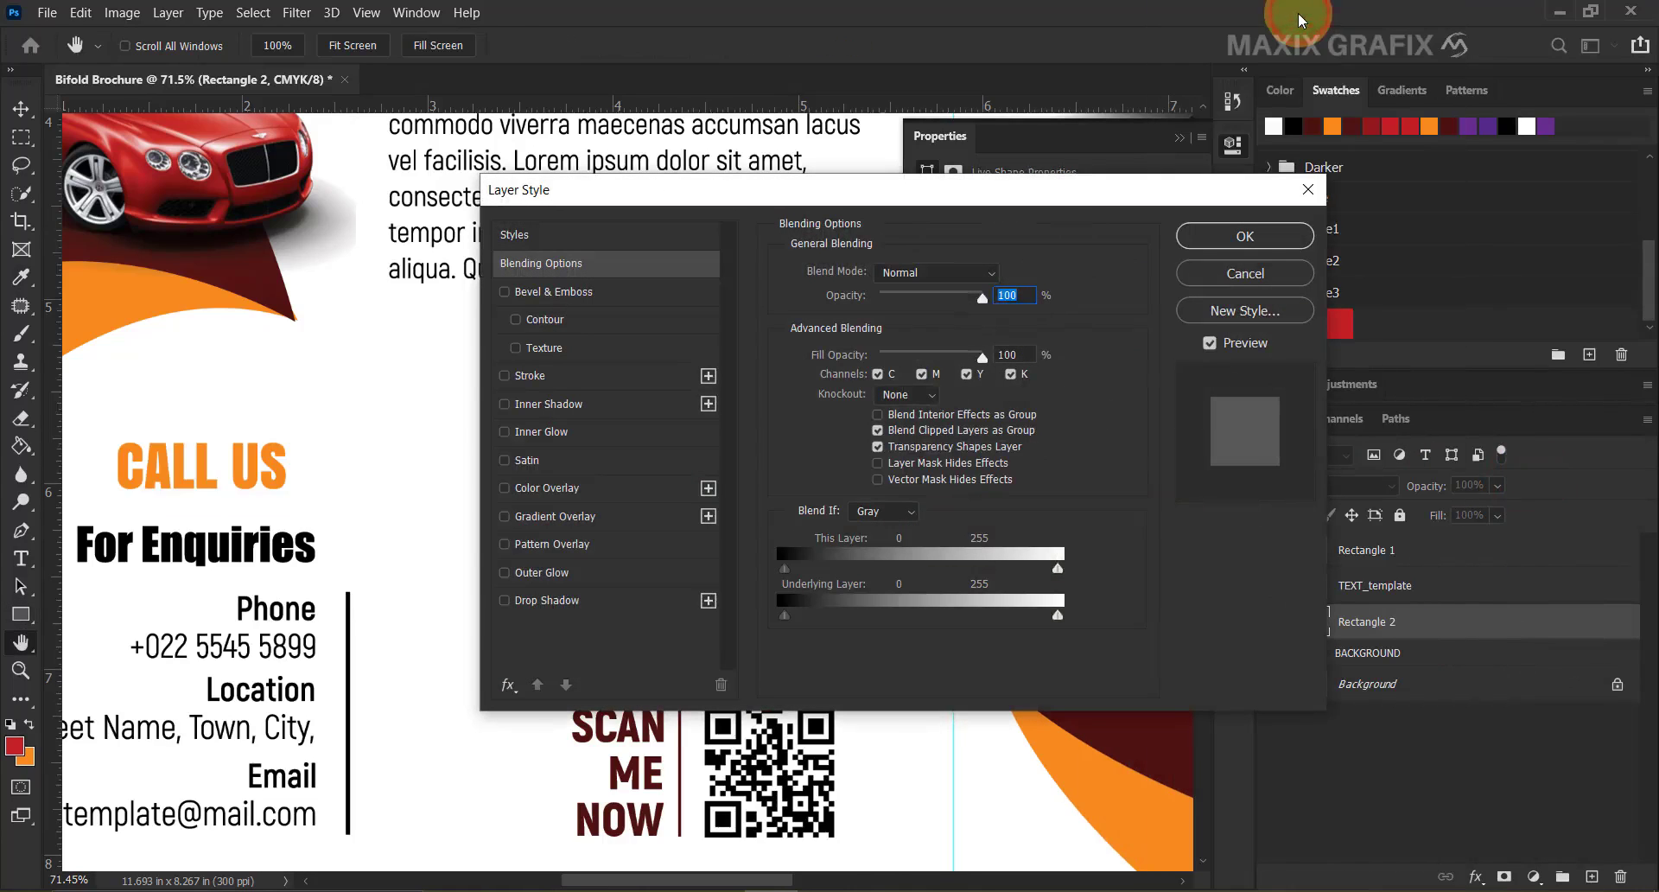
left_click(624, 603)
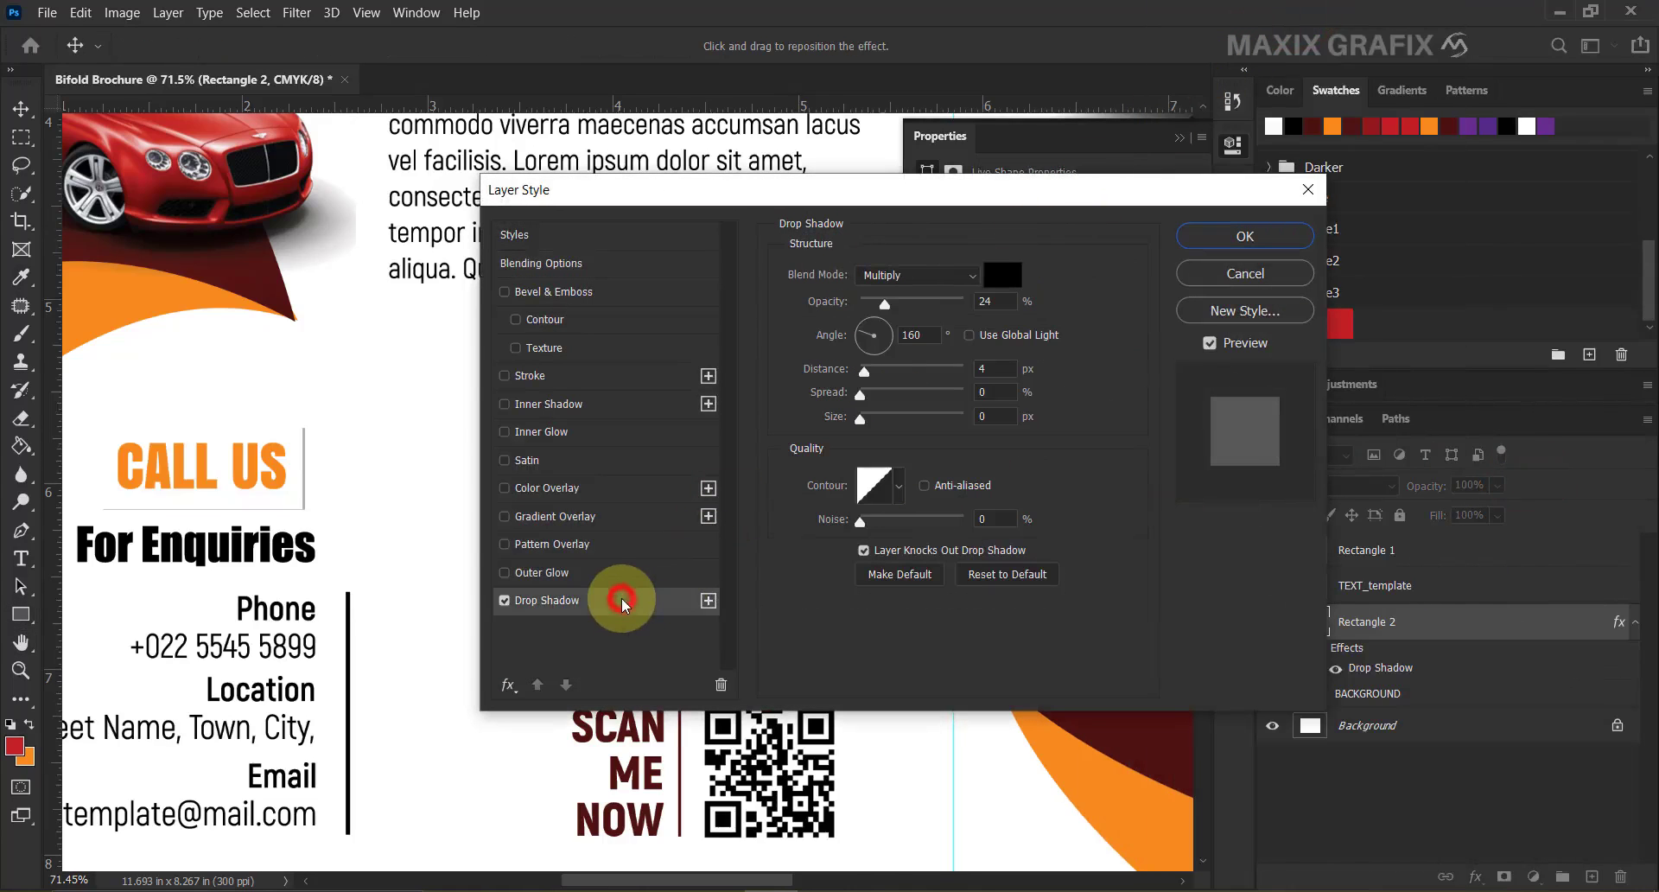
left_click(967, 275)
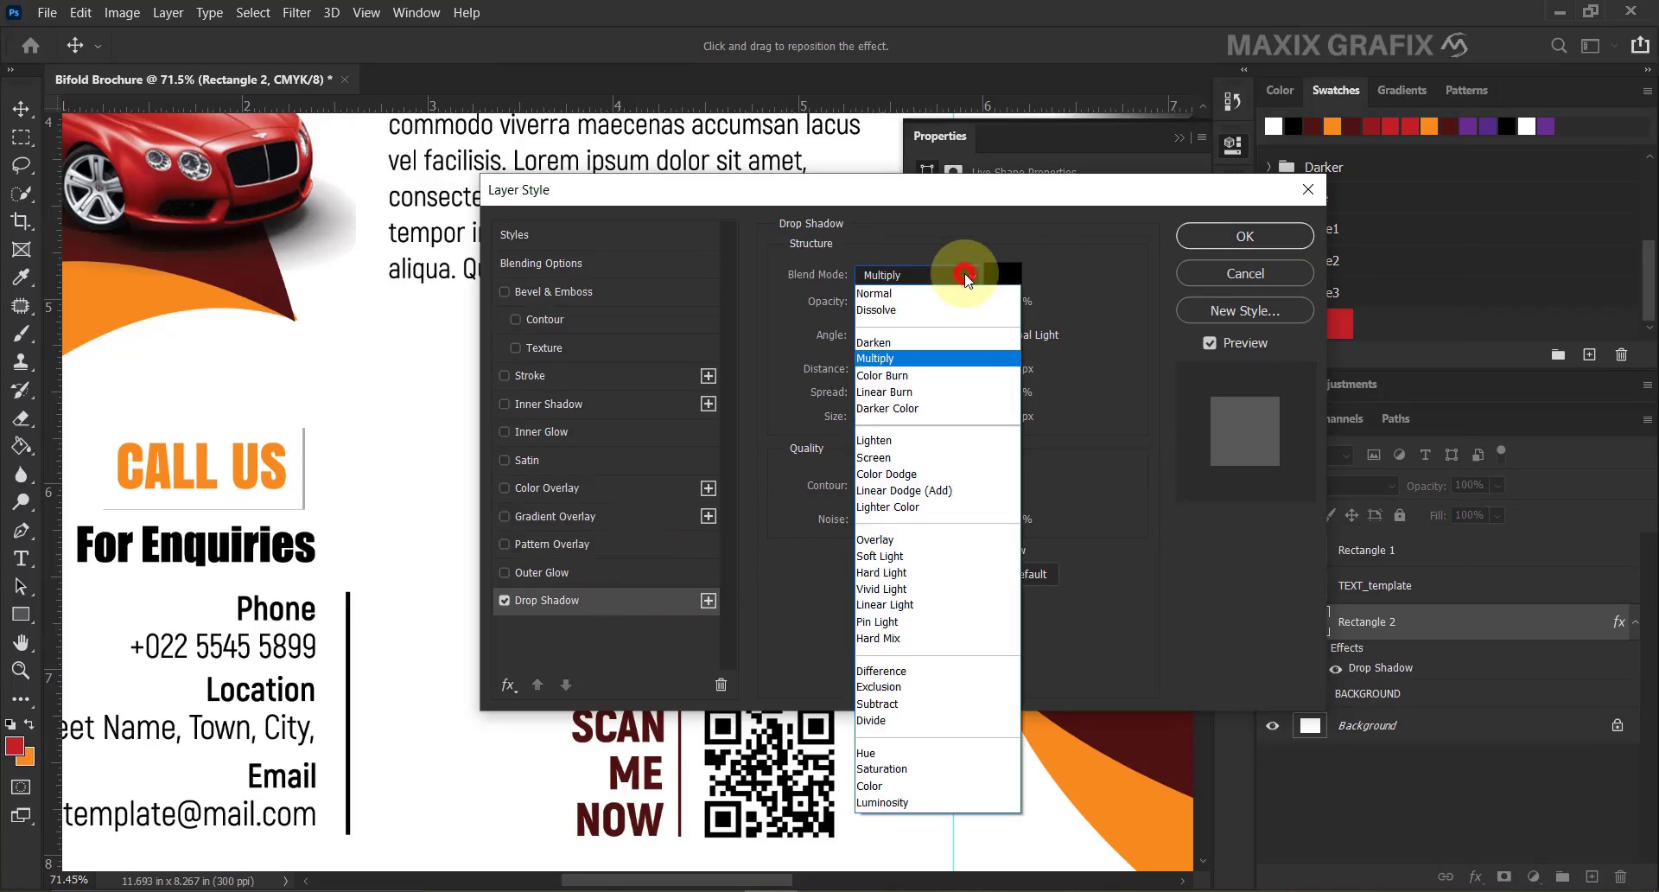
left_click(935, 356)
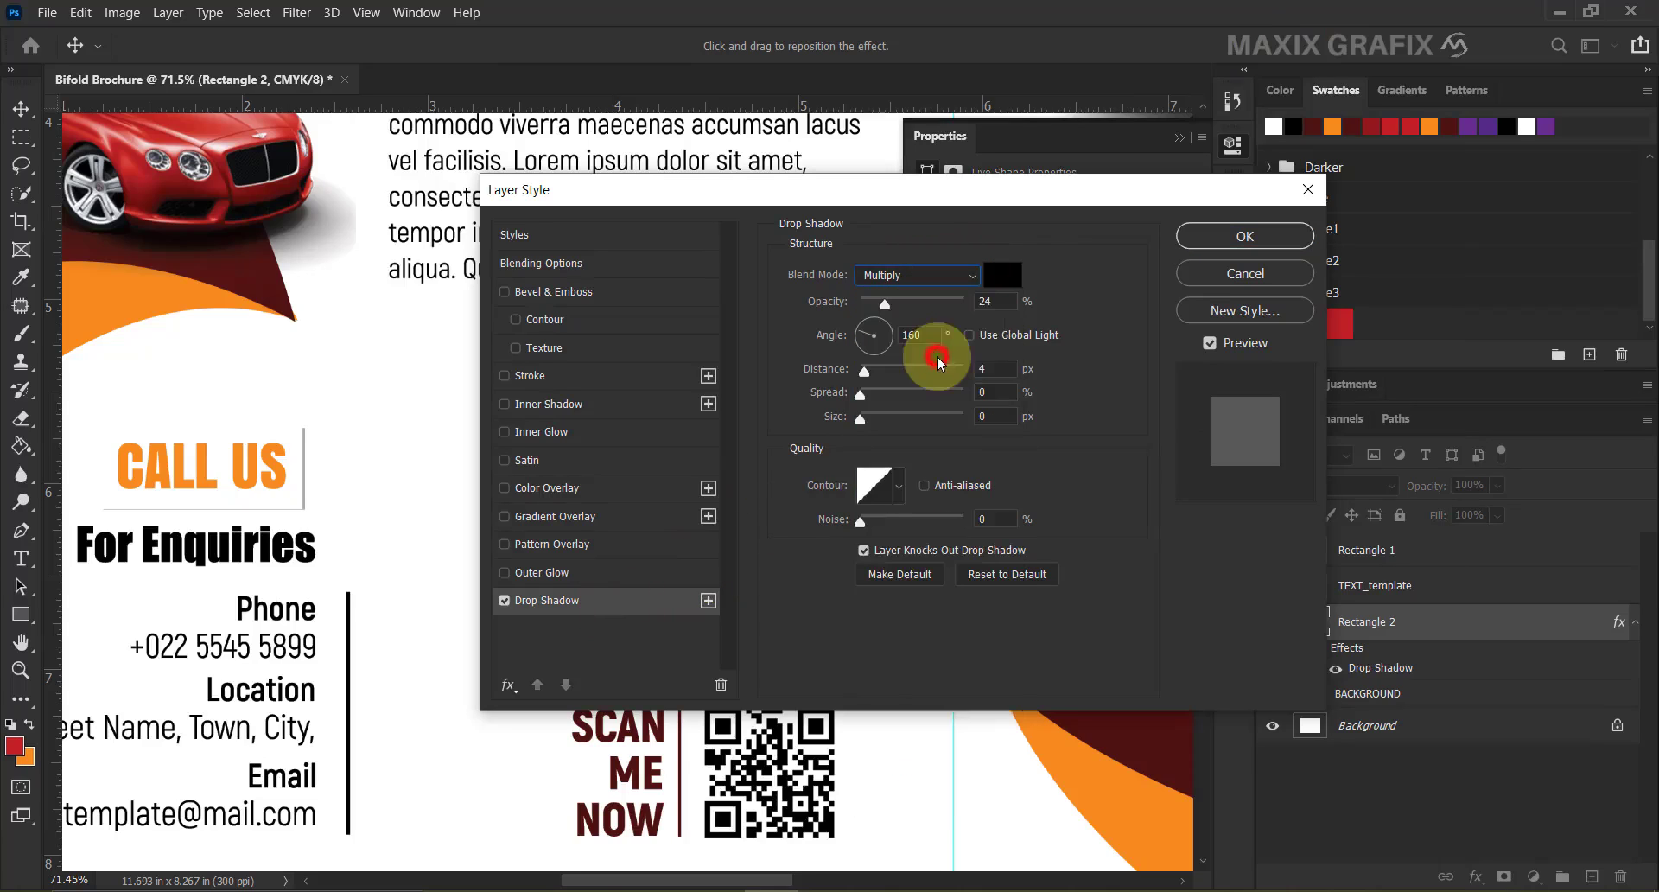
left_click(1002, 278)
left_click(1285, 761)
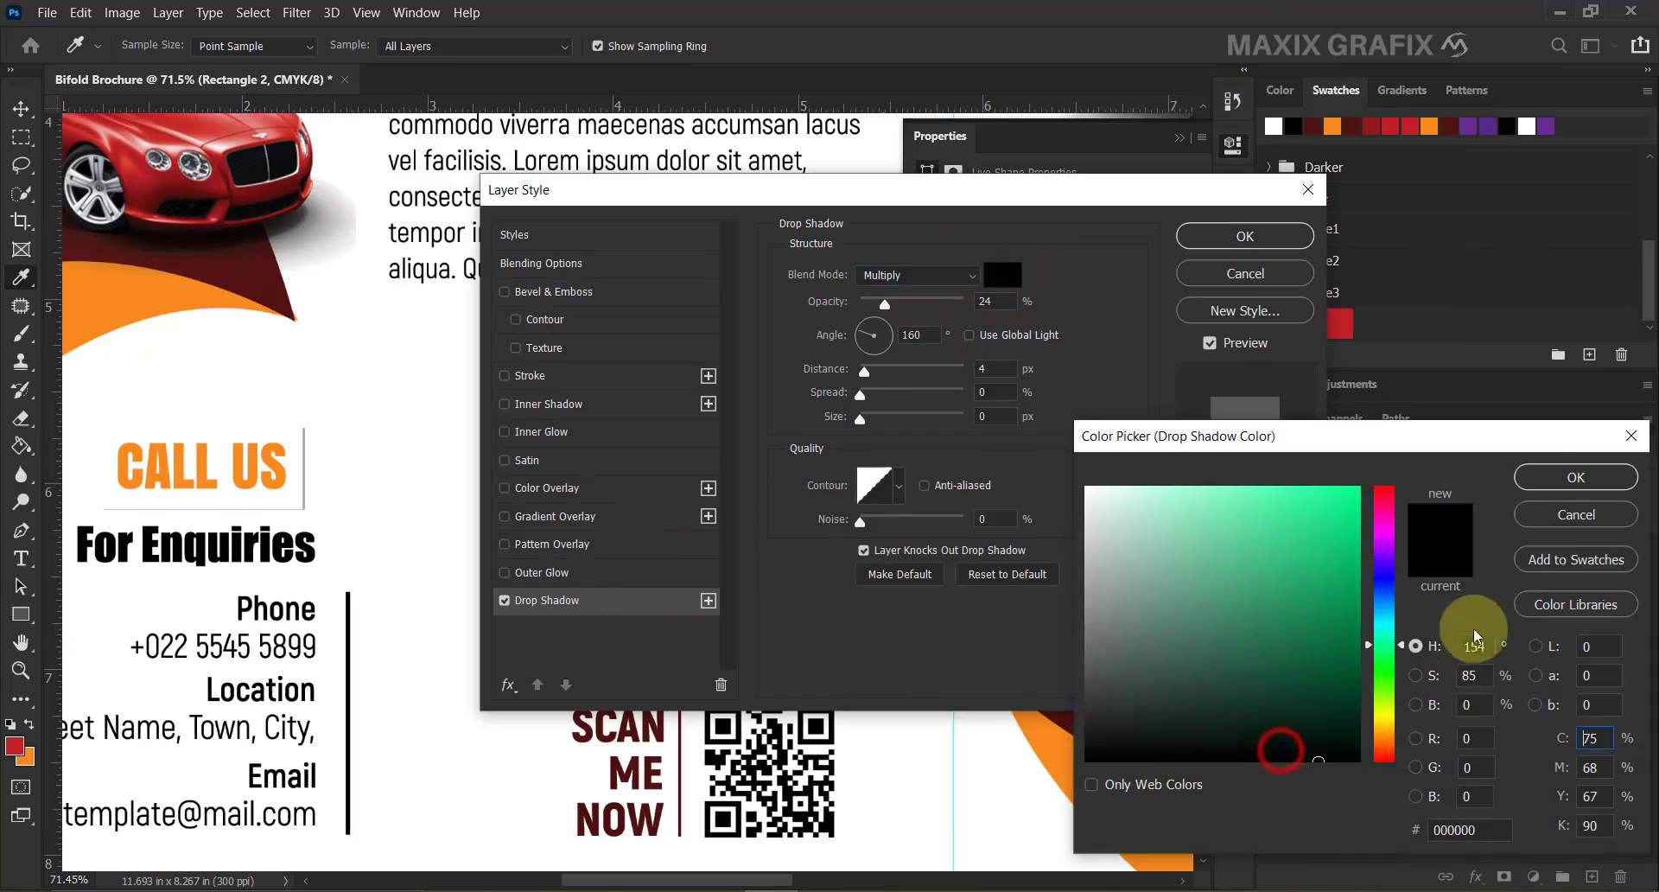
left_click(1541, 486)
left_click(996, 301)
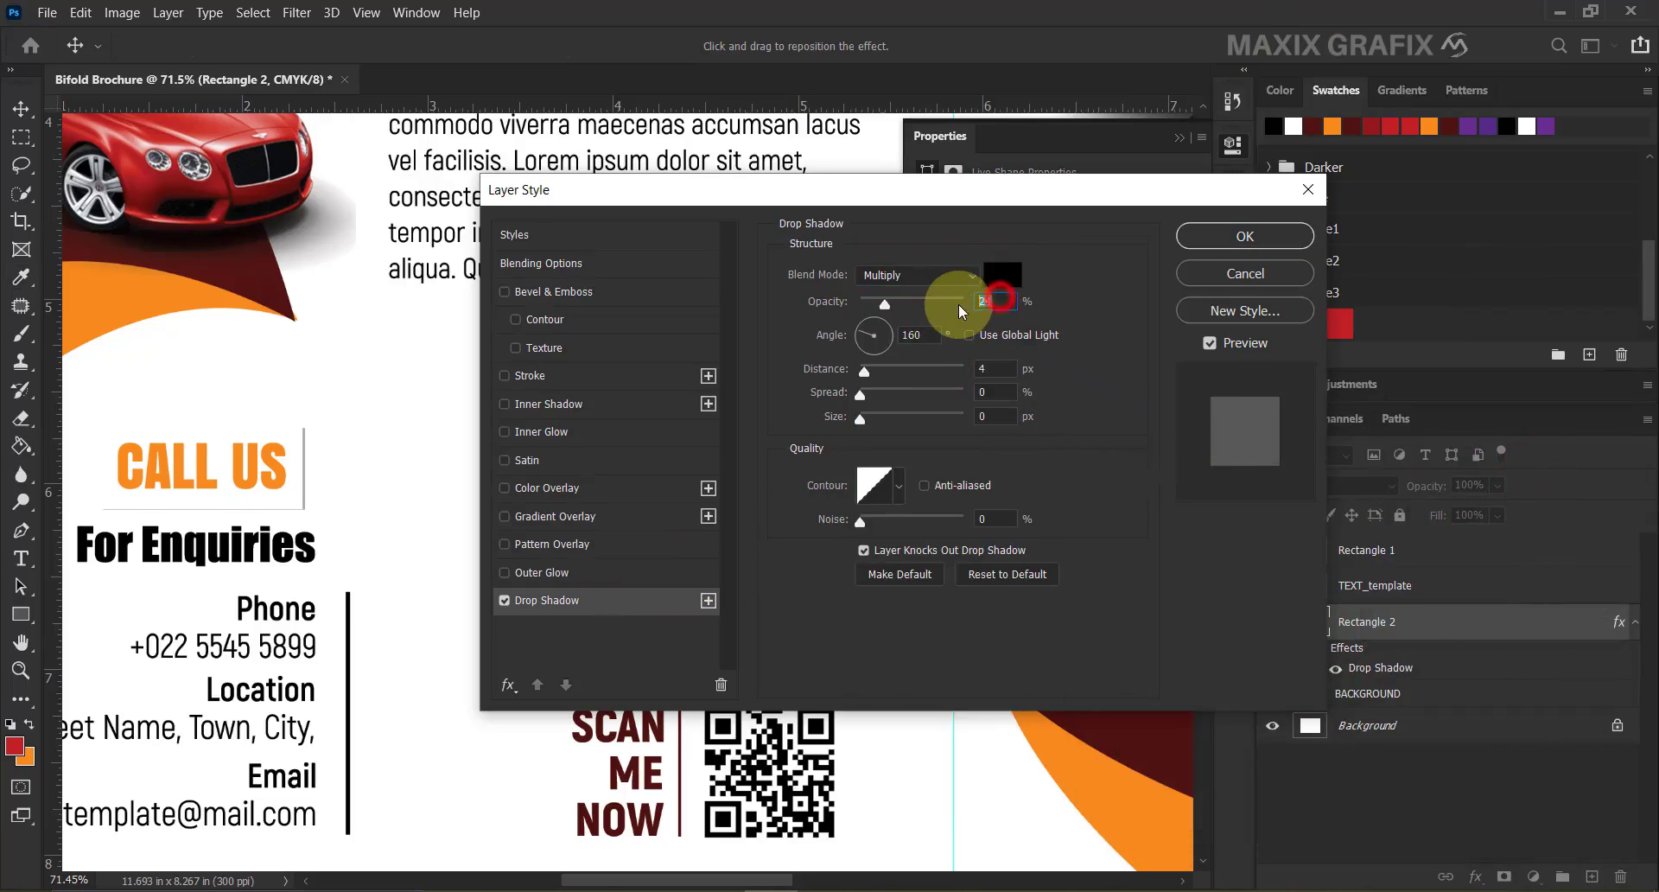
type("71")
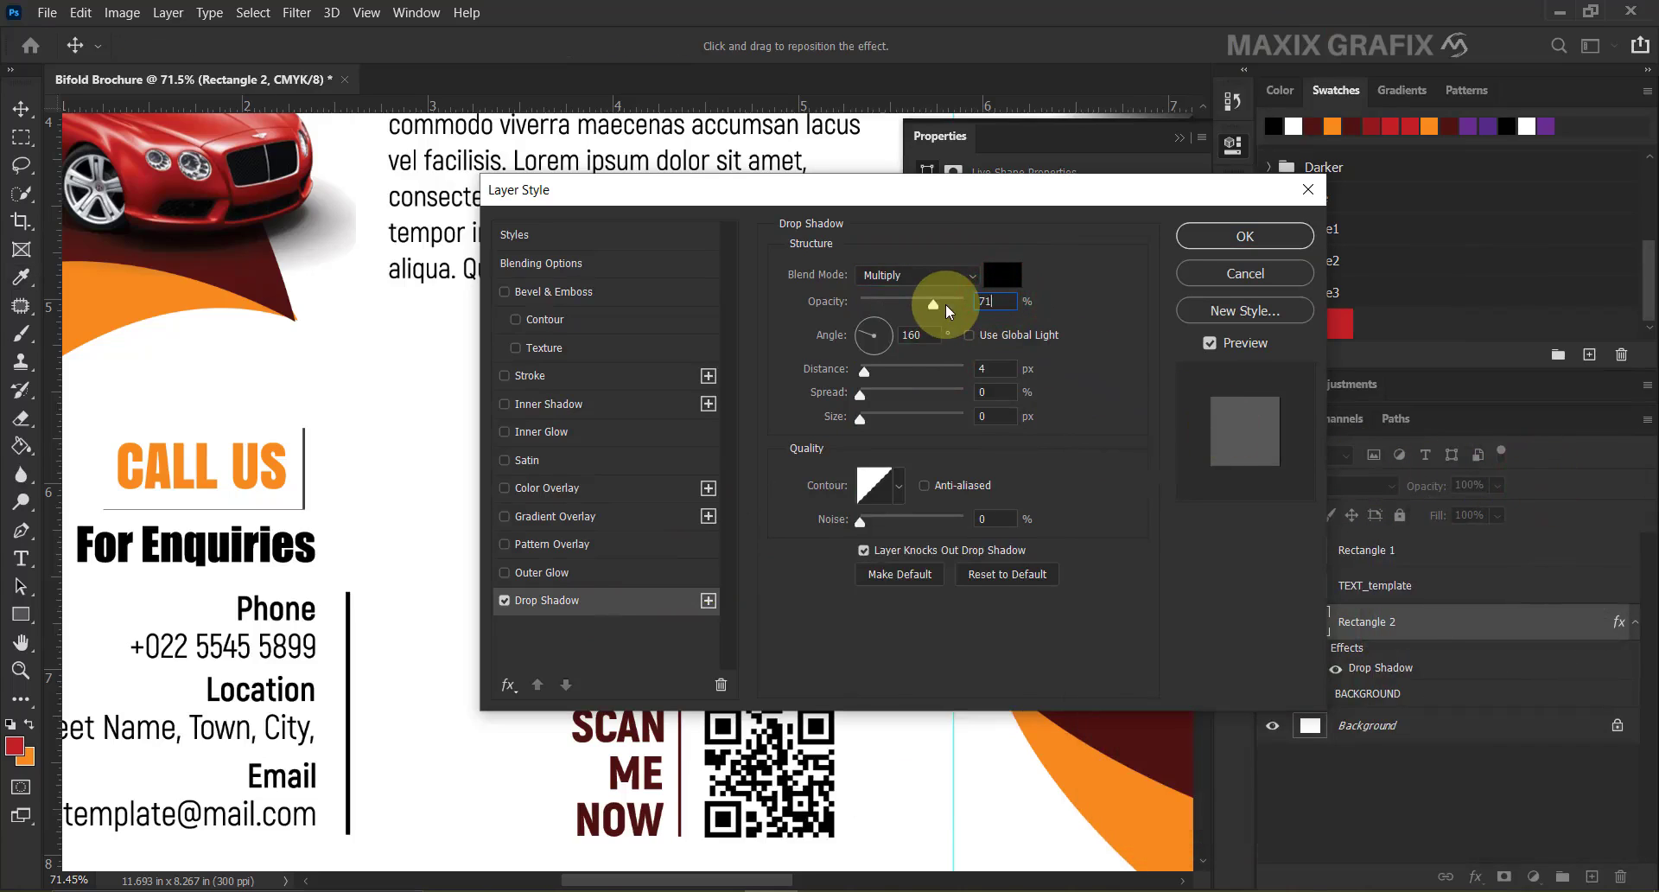
left_click(981, 369)
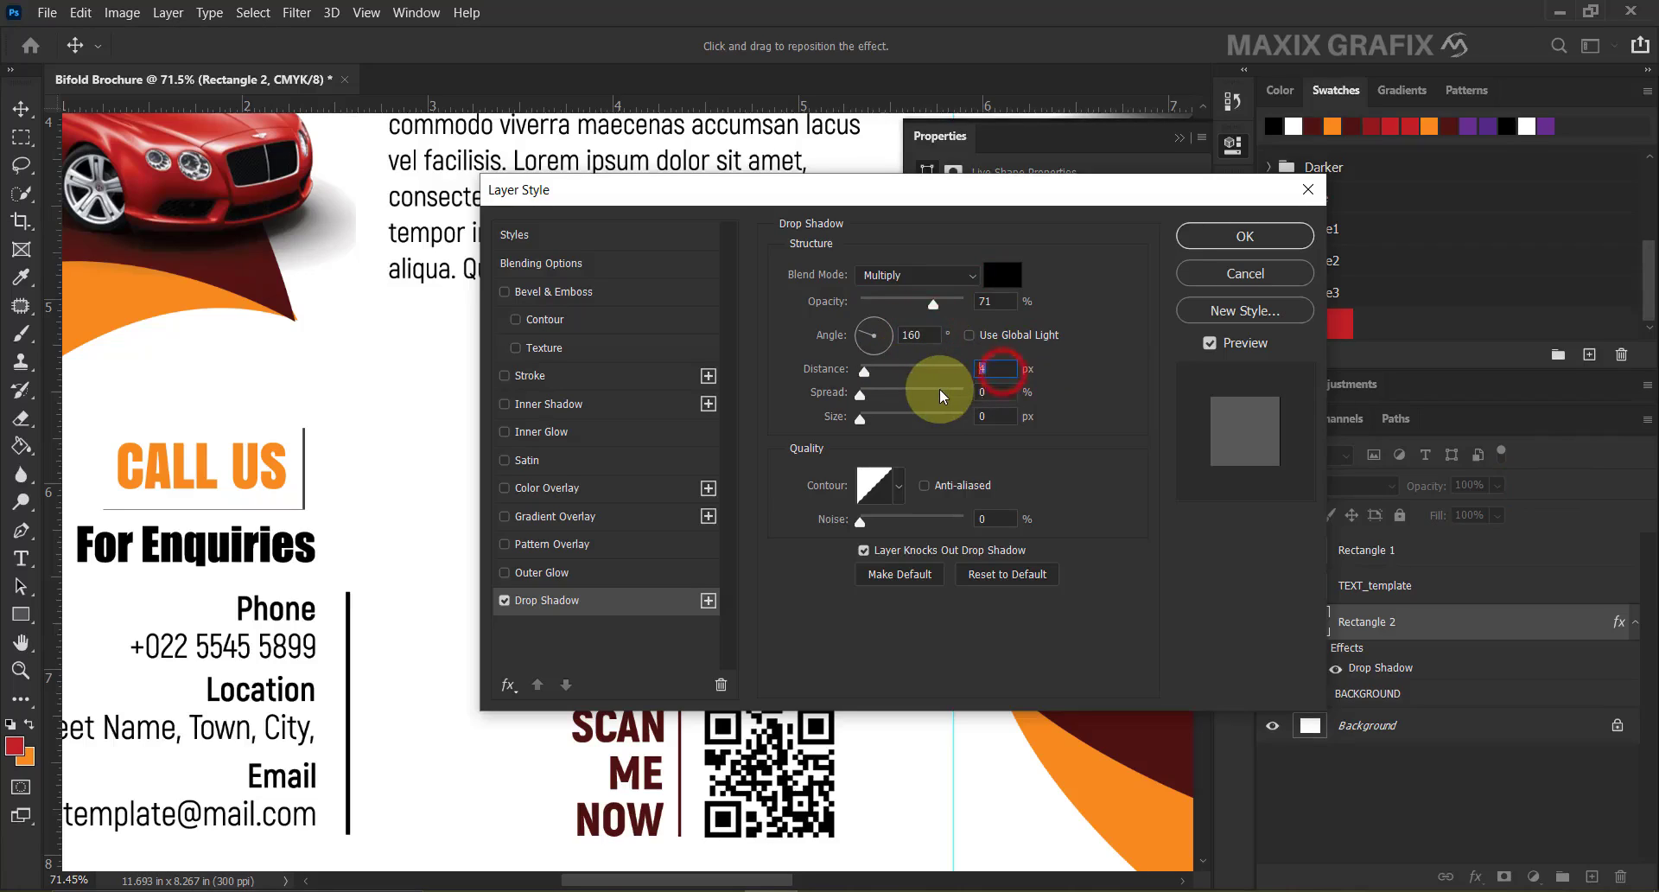
type("14")
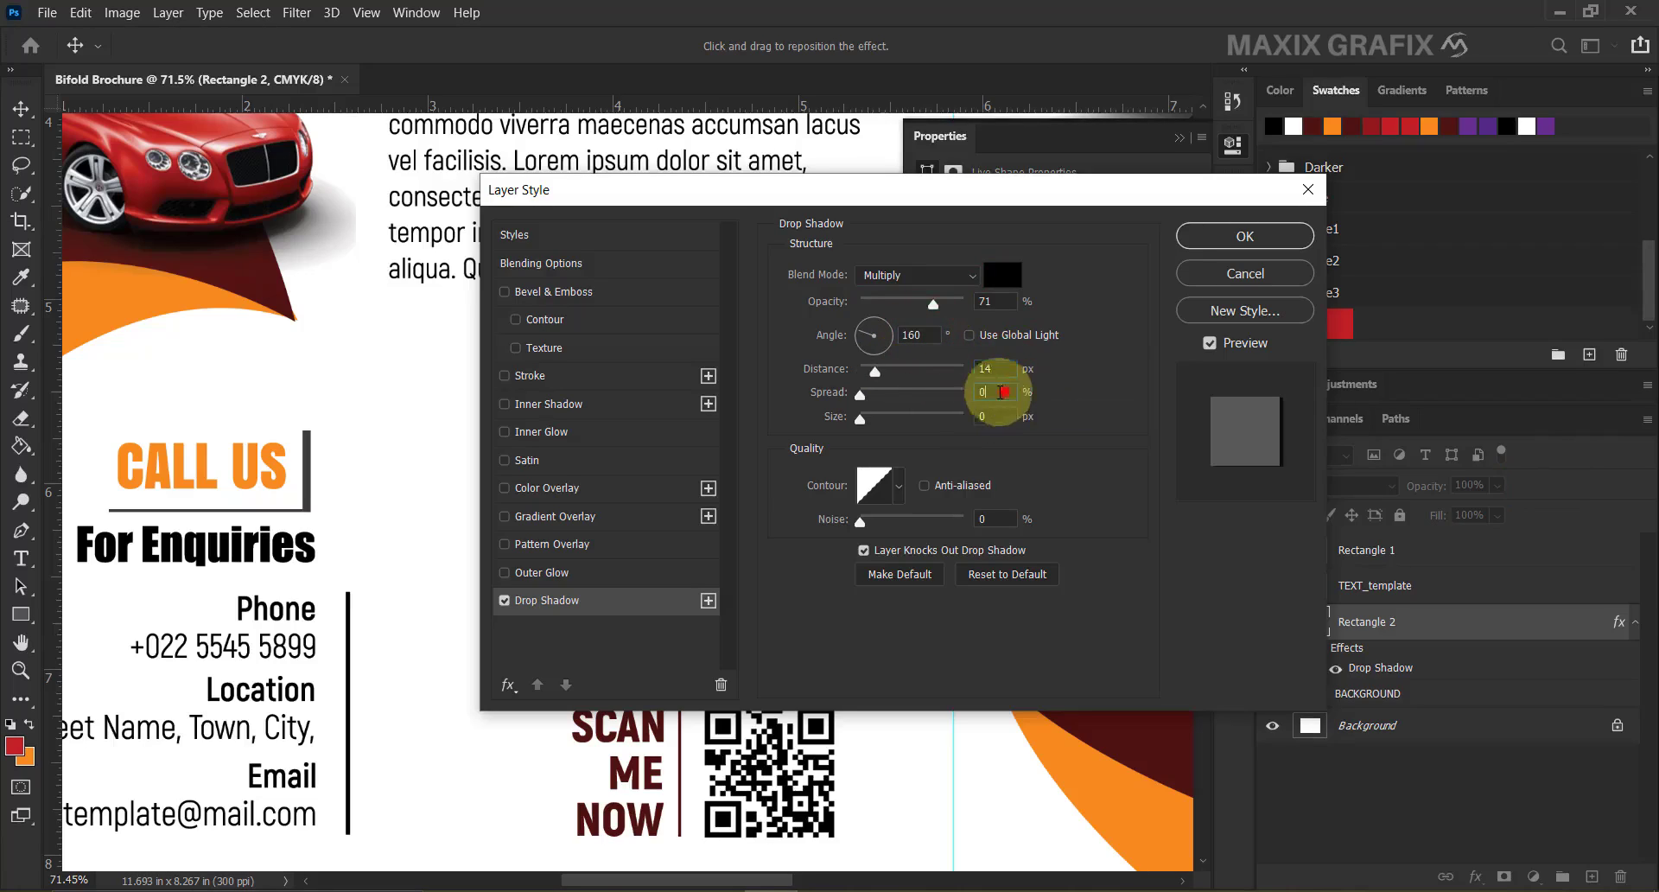
left_click(1000, 393)
left_click(1000, 418)
type("4")
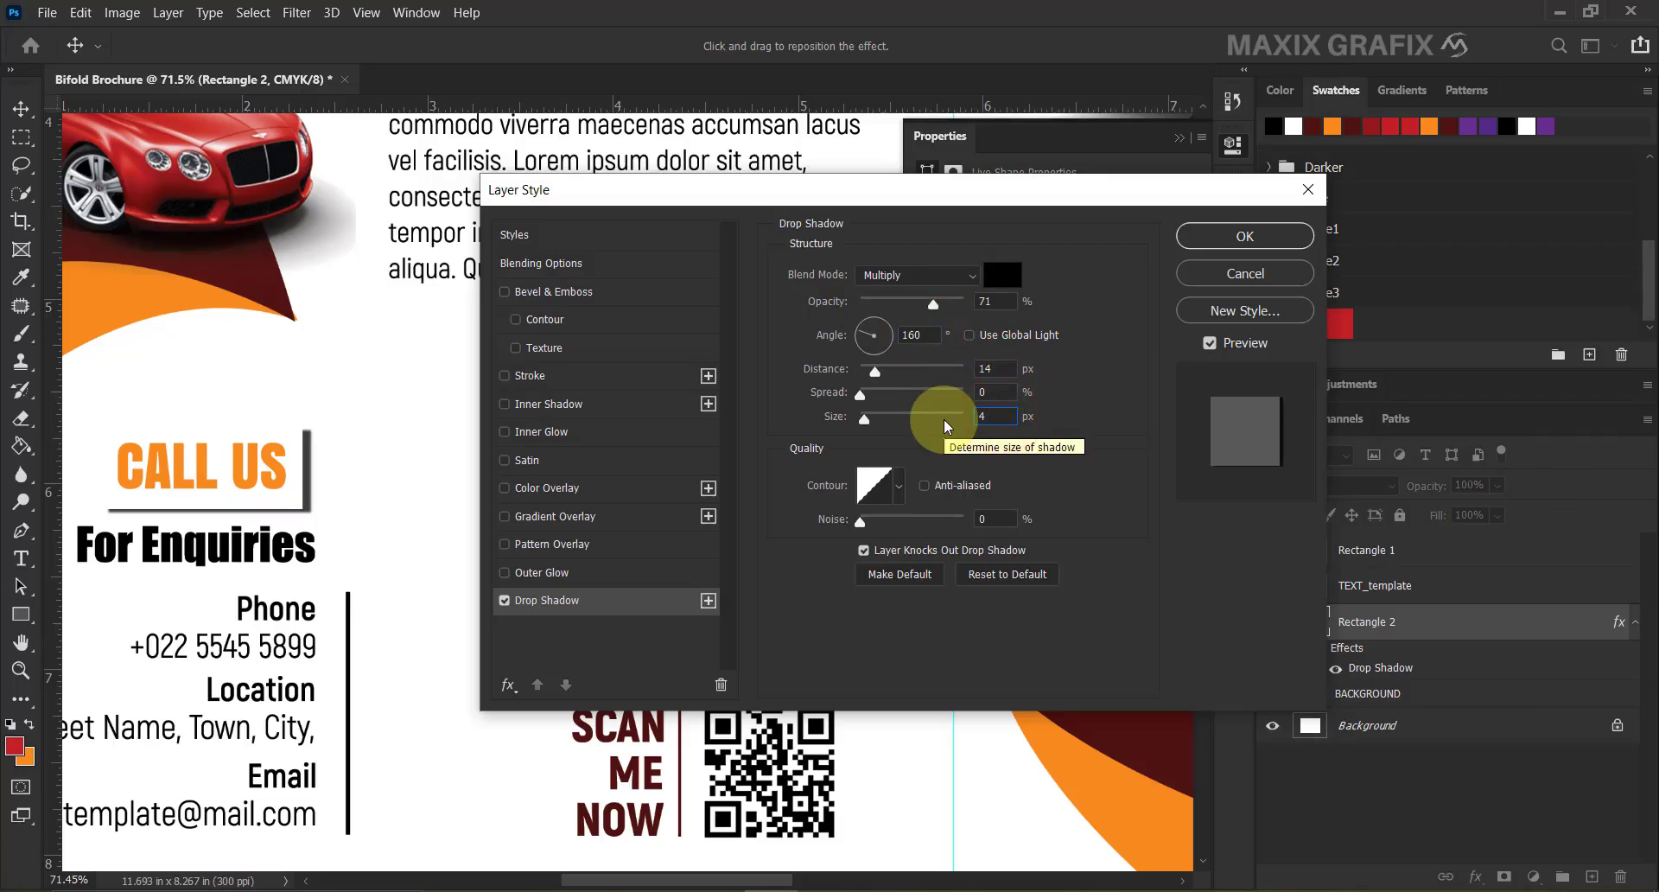
left_click(1212, 235)
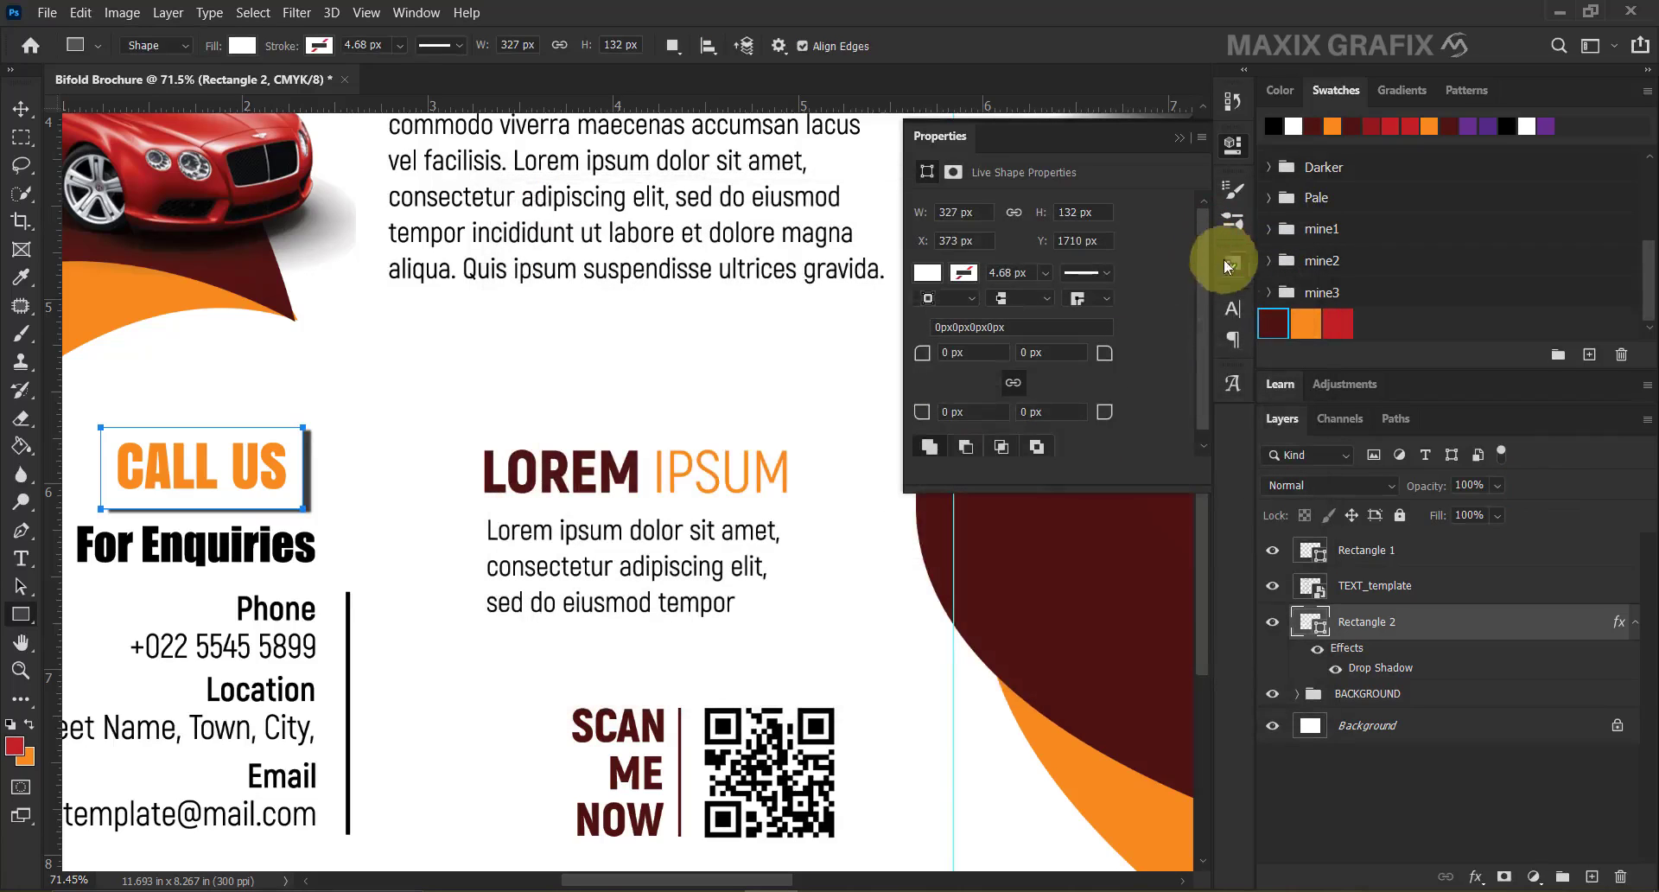
left_click(1636, 622)
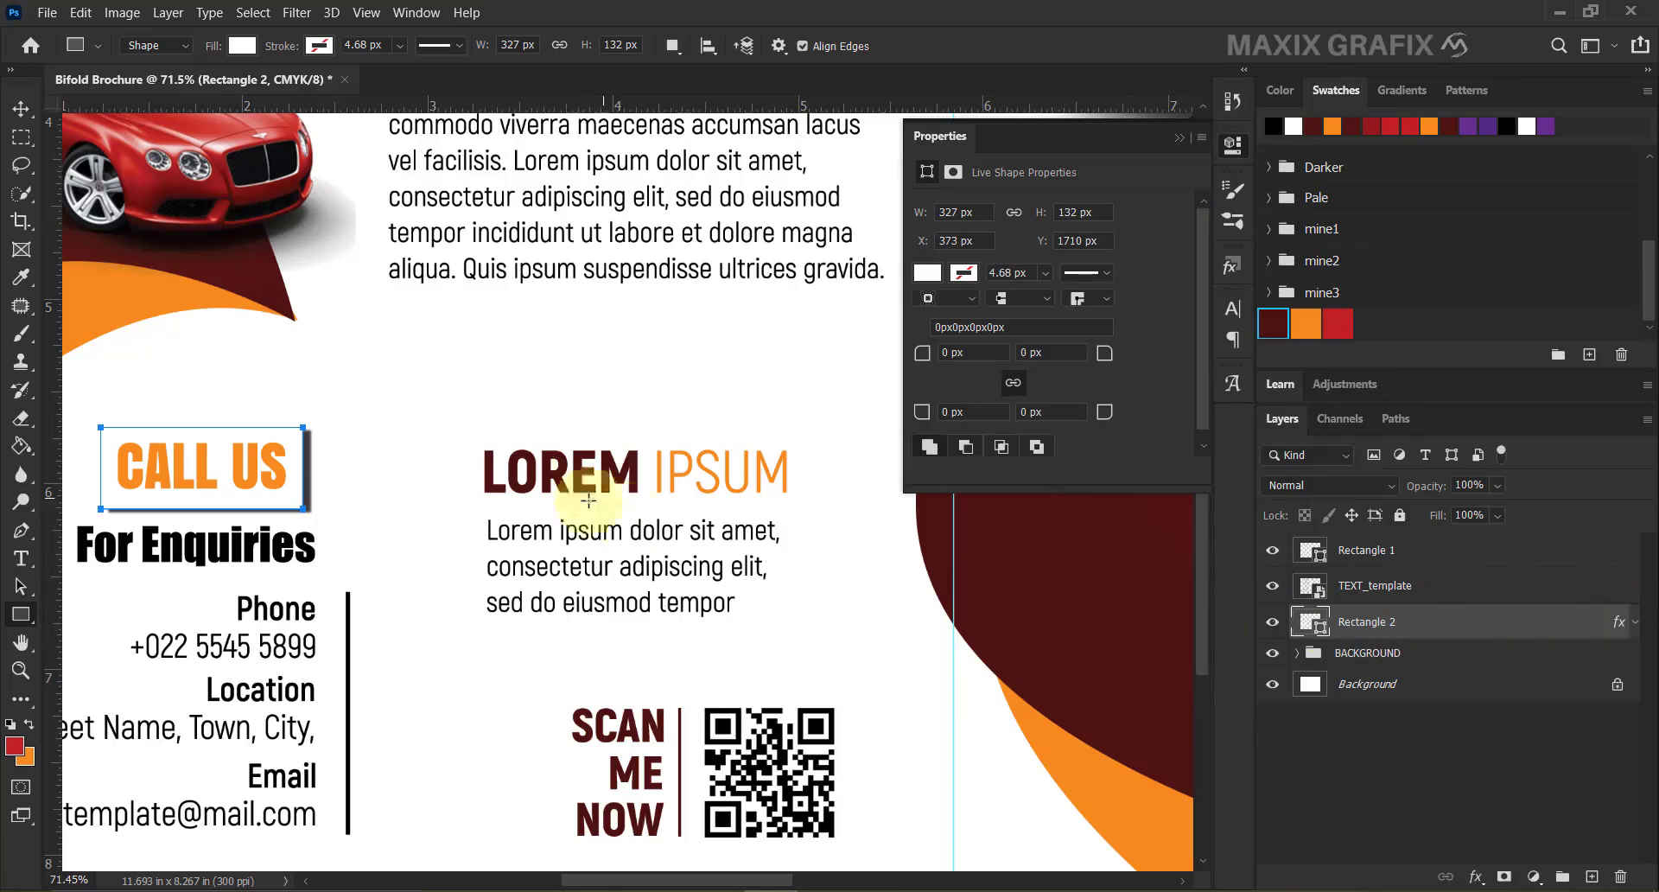
left_click(21, 108)
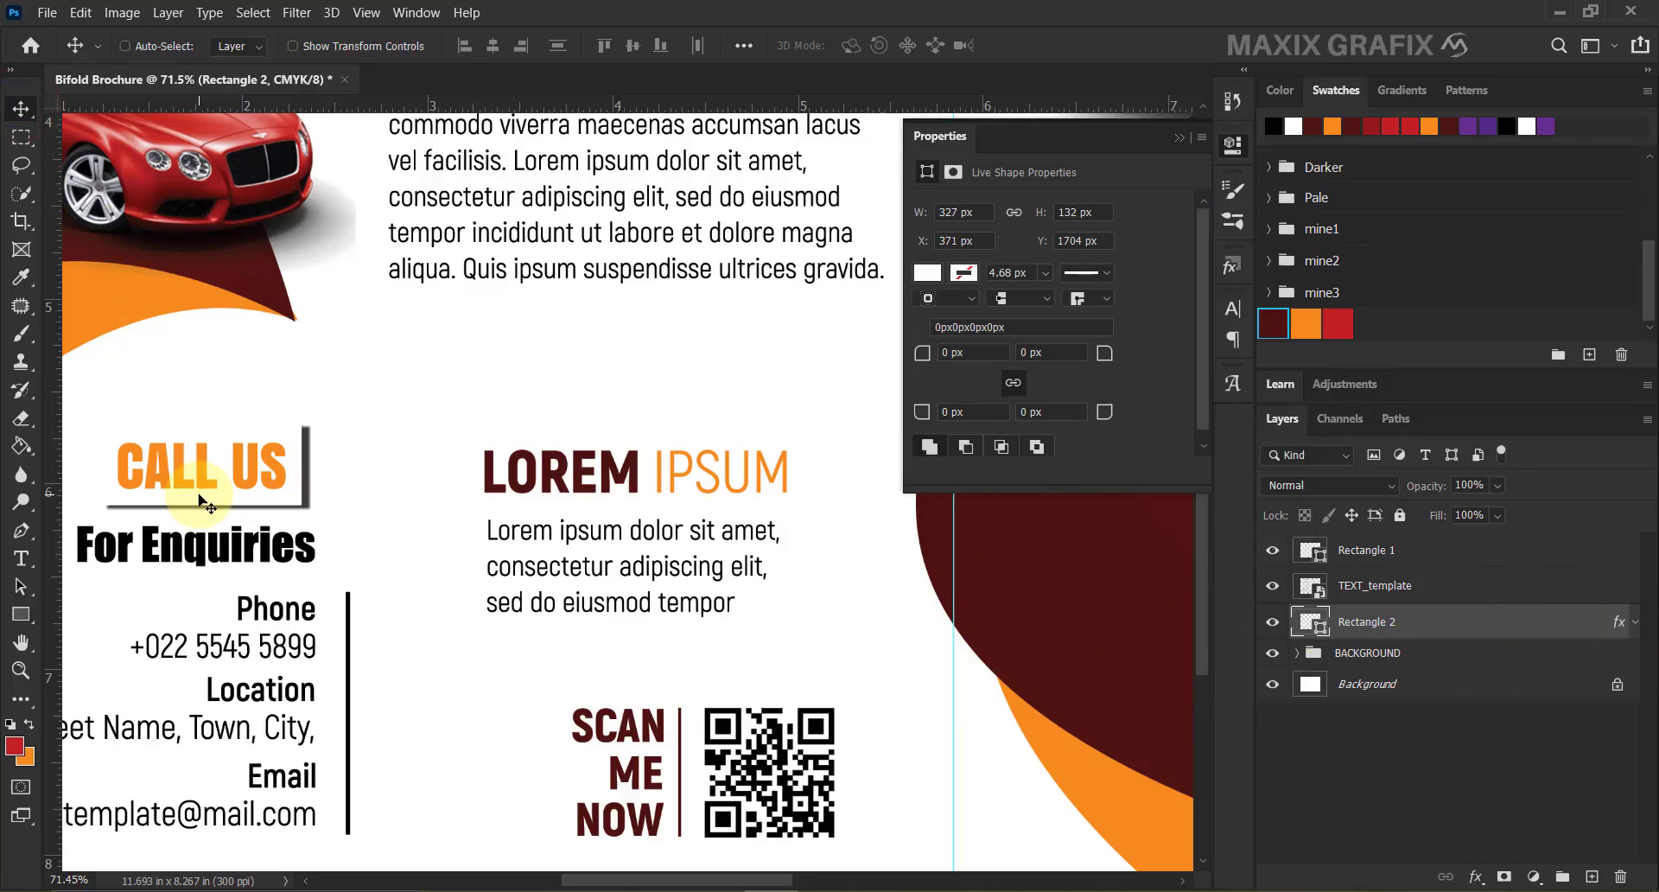
scroll(204, 506, "down", 3)
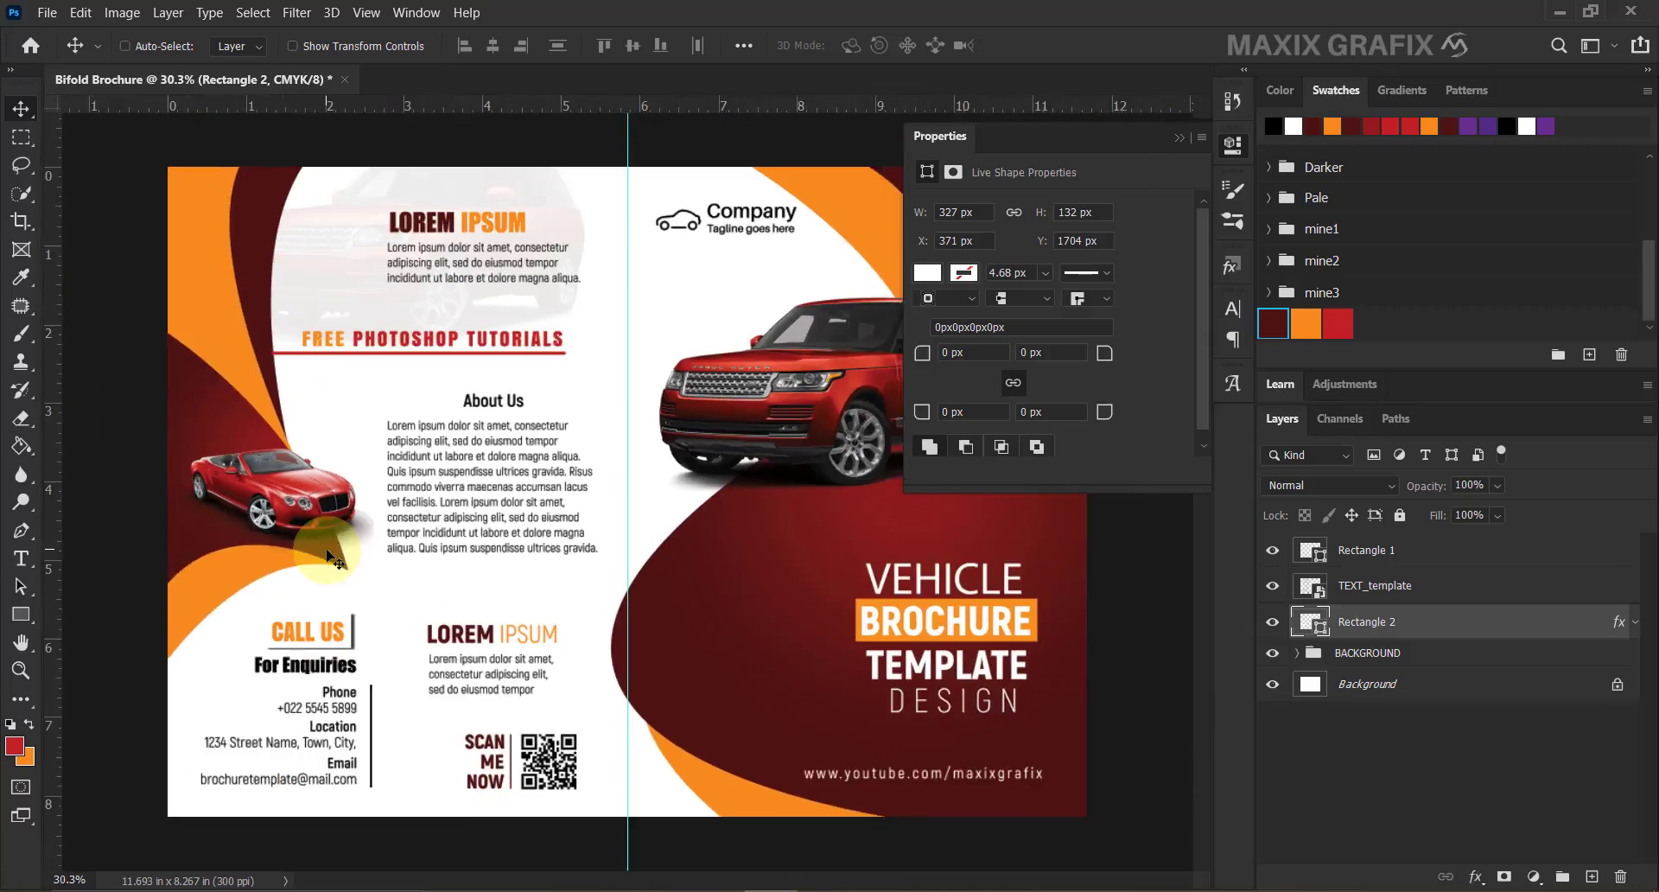
scroll(277, 325, "up", 3)
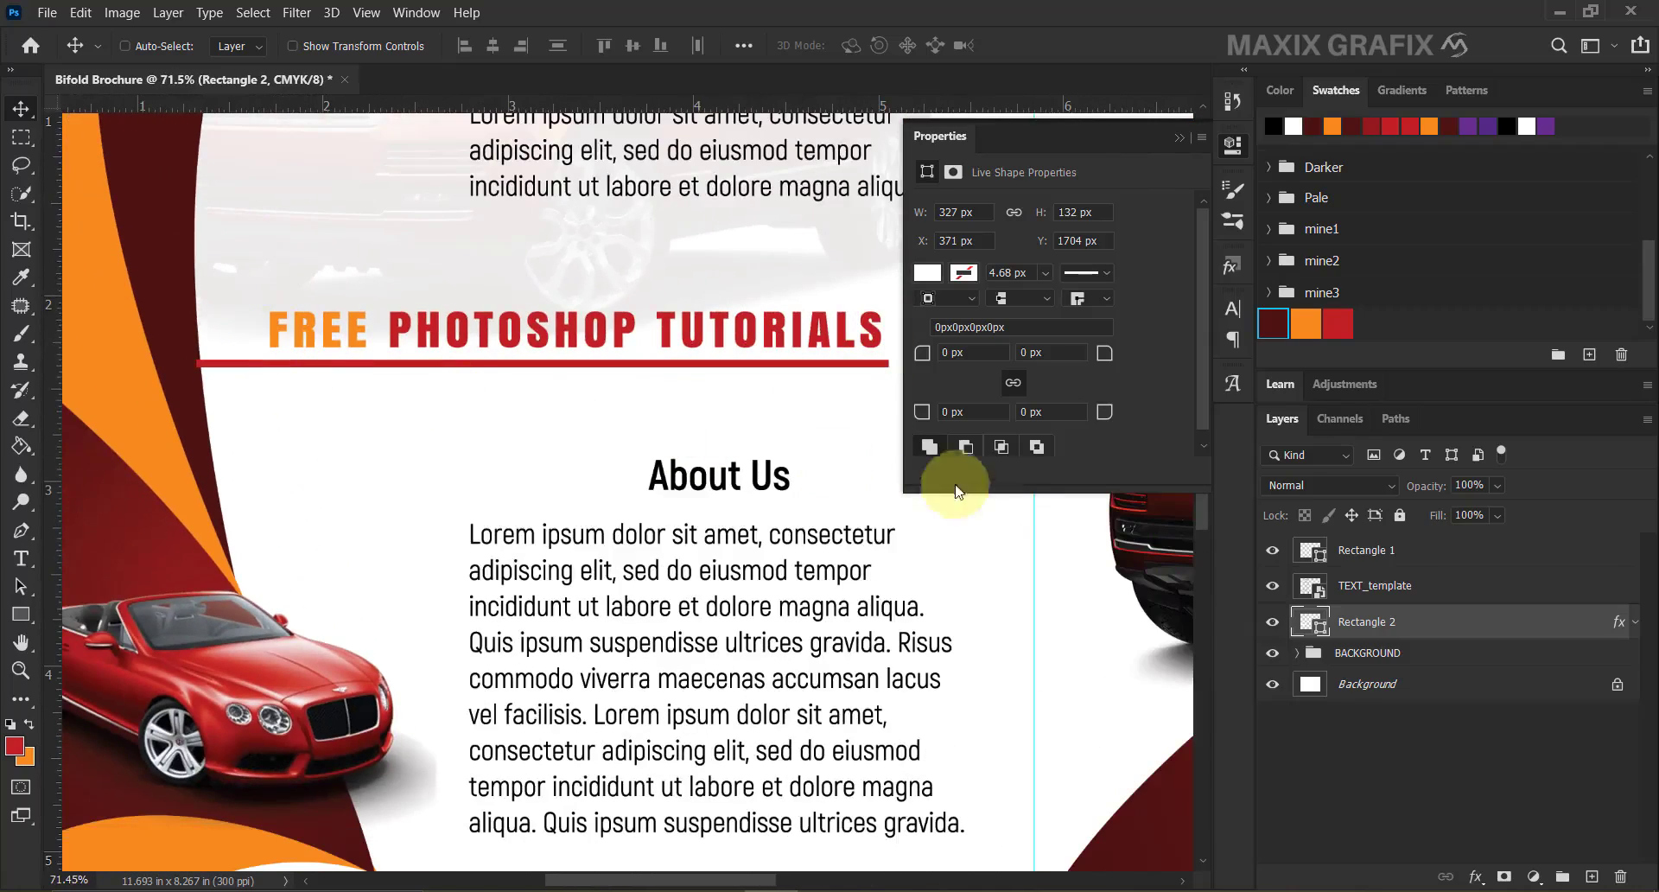
left_click(1322, 593)
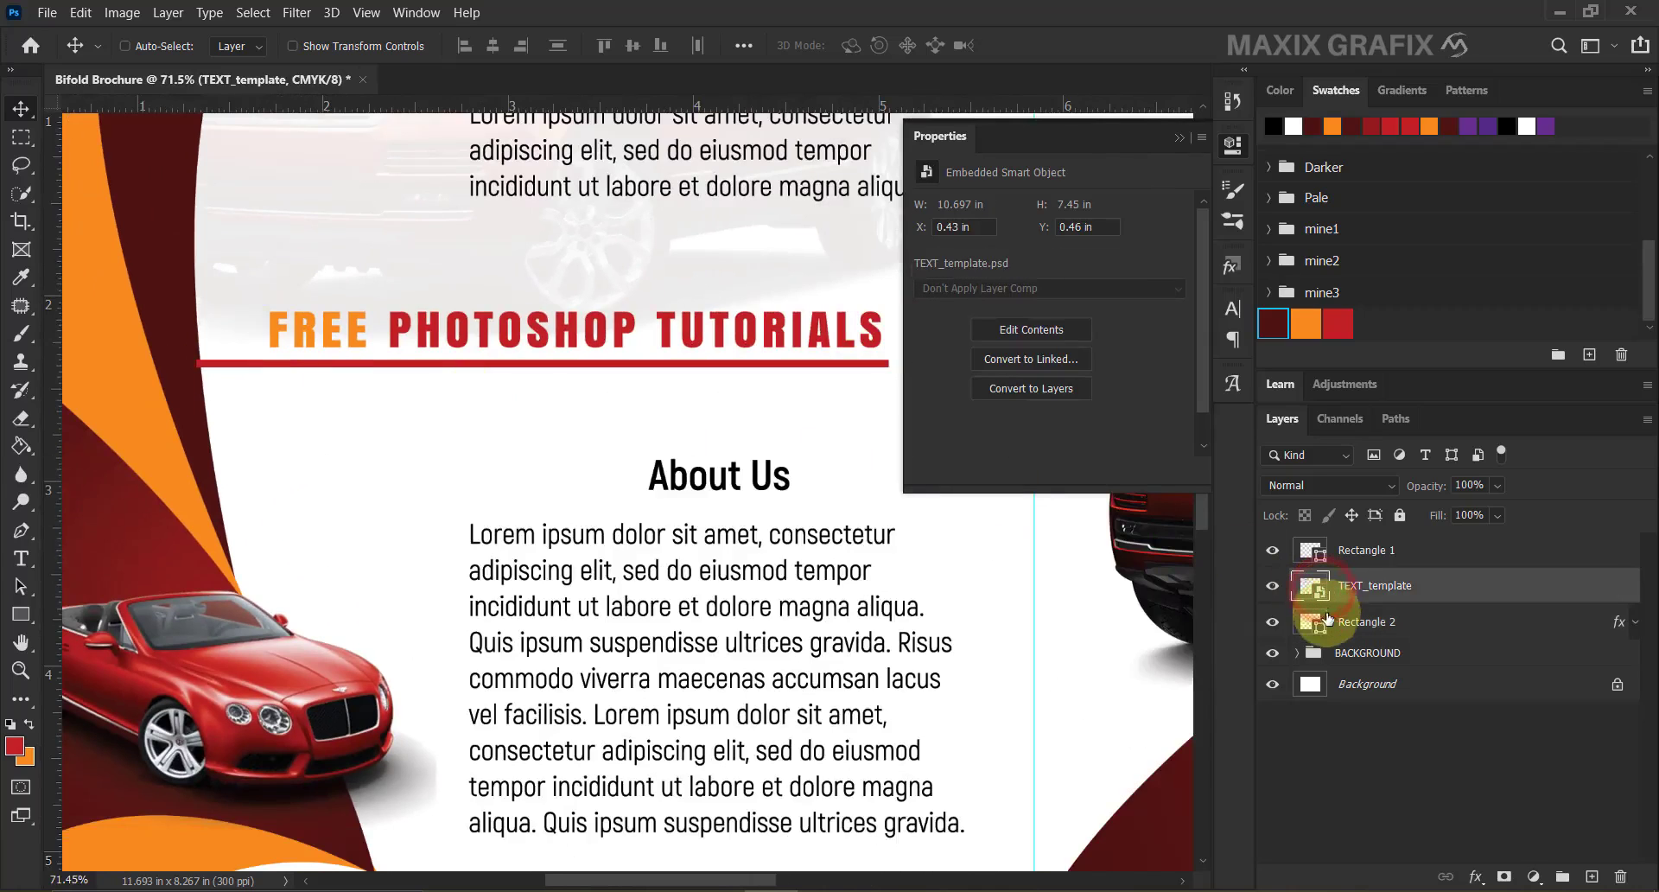
Inside the TEXT_template smart object, shorten the red Rectangle 24 underline to the heading's width.
double_click(1322, 594)
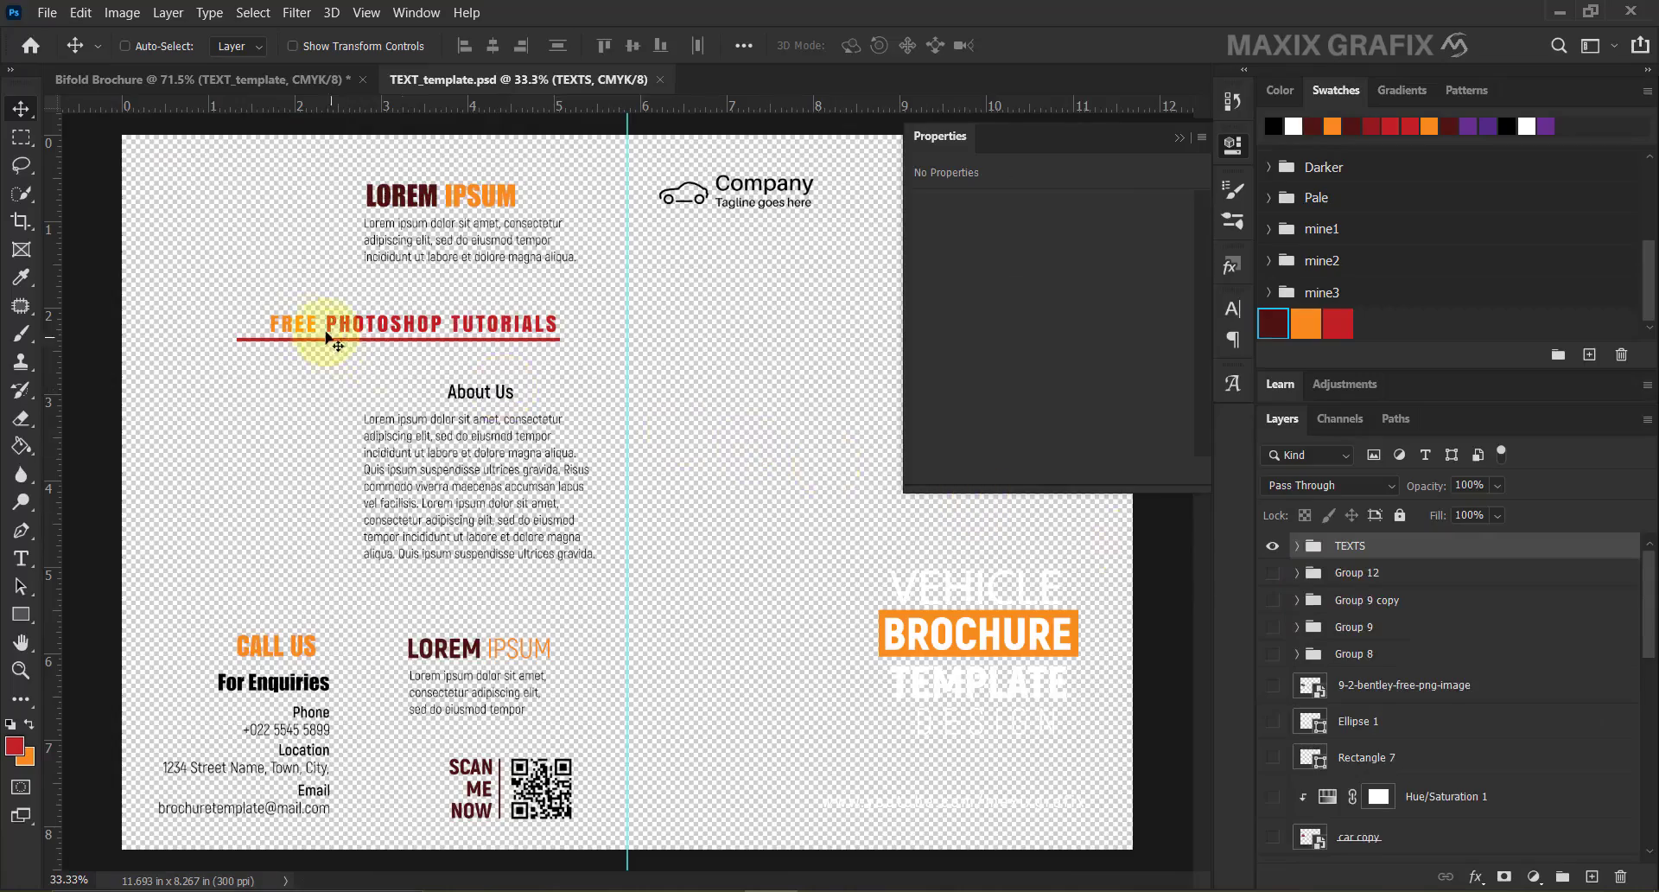
scroll(328, 339, "up", 5)
right_click(248, 374)
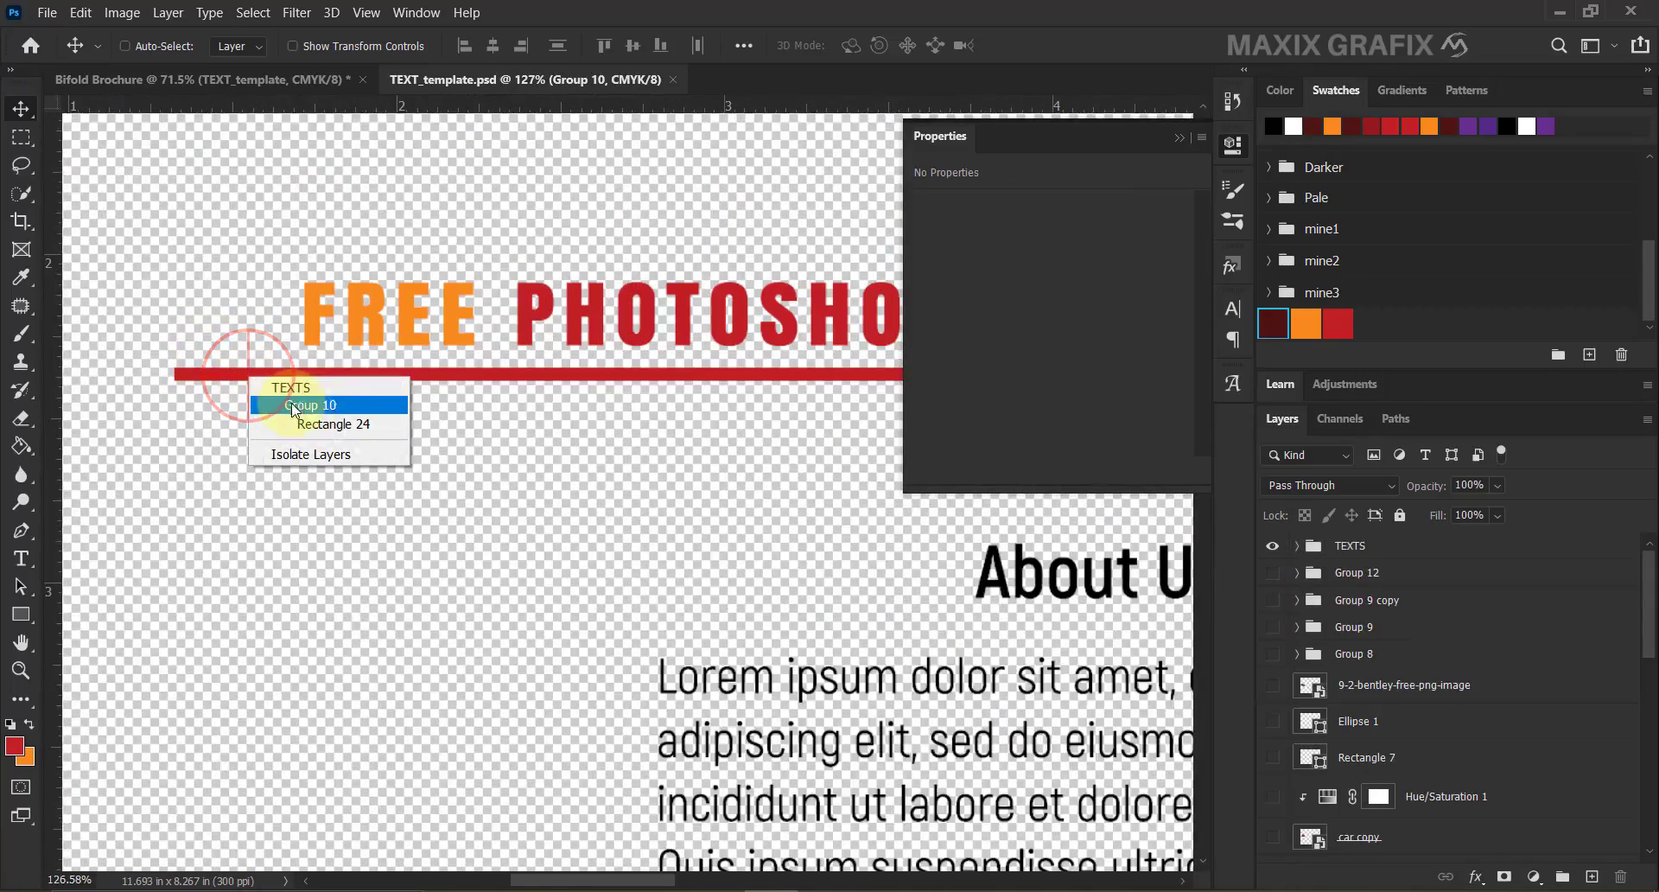
left_click(337, 424)
key("ctrl+t")
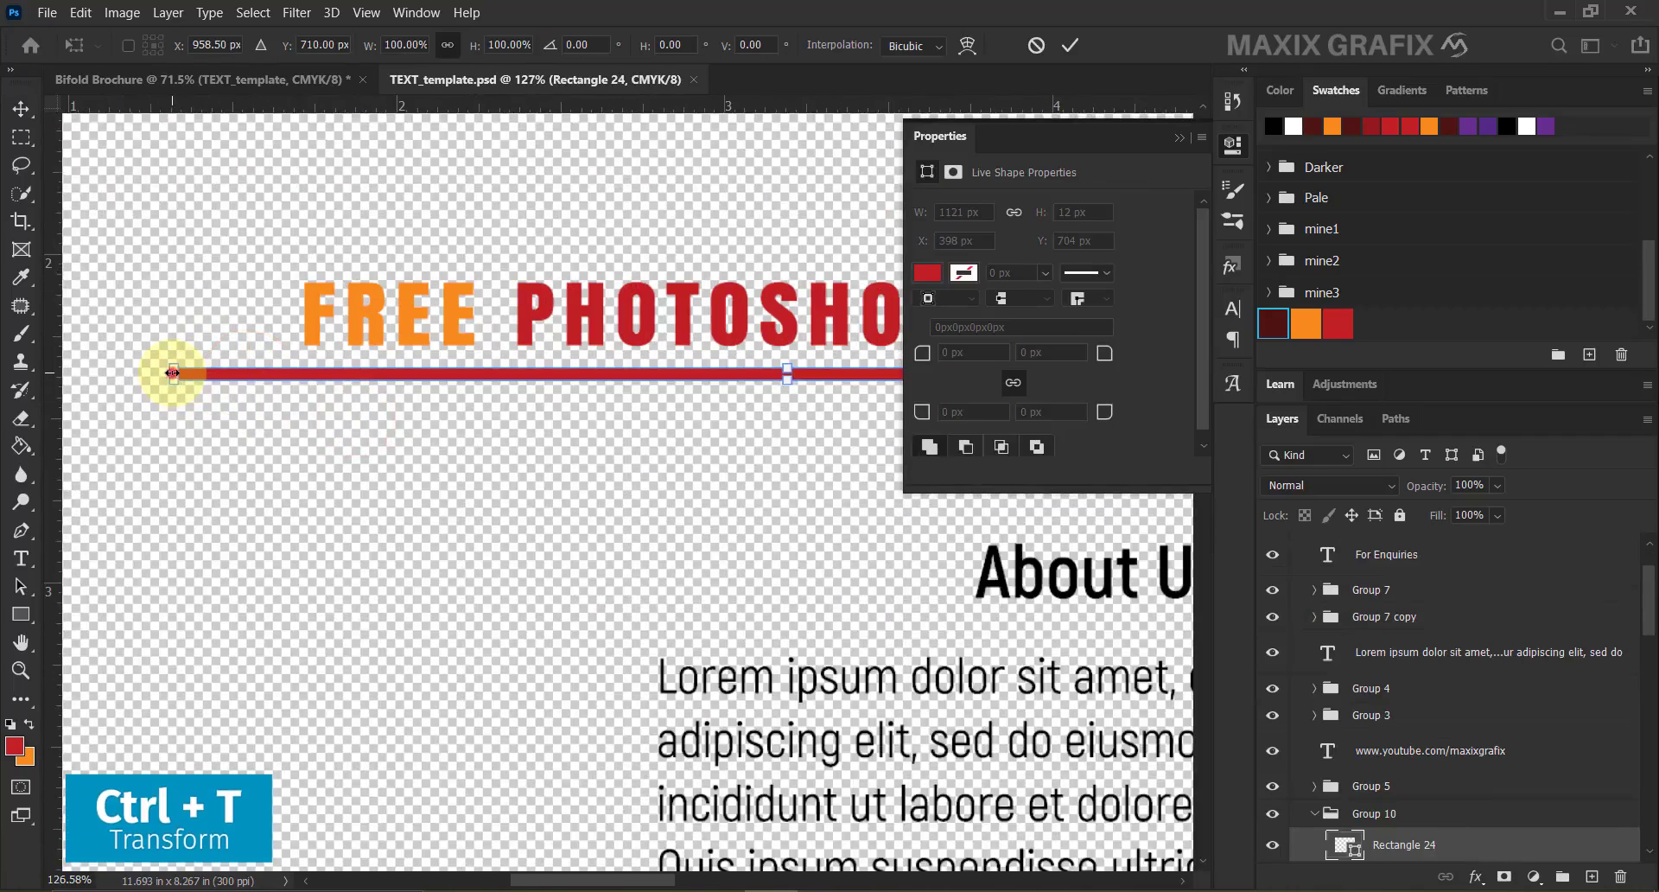
left_click_drag(172, 373, 263, 374)
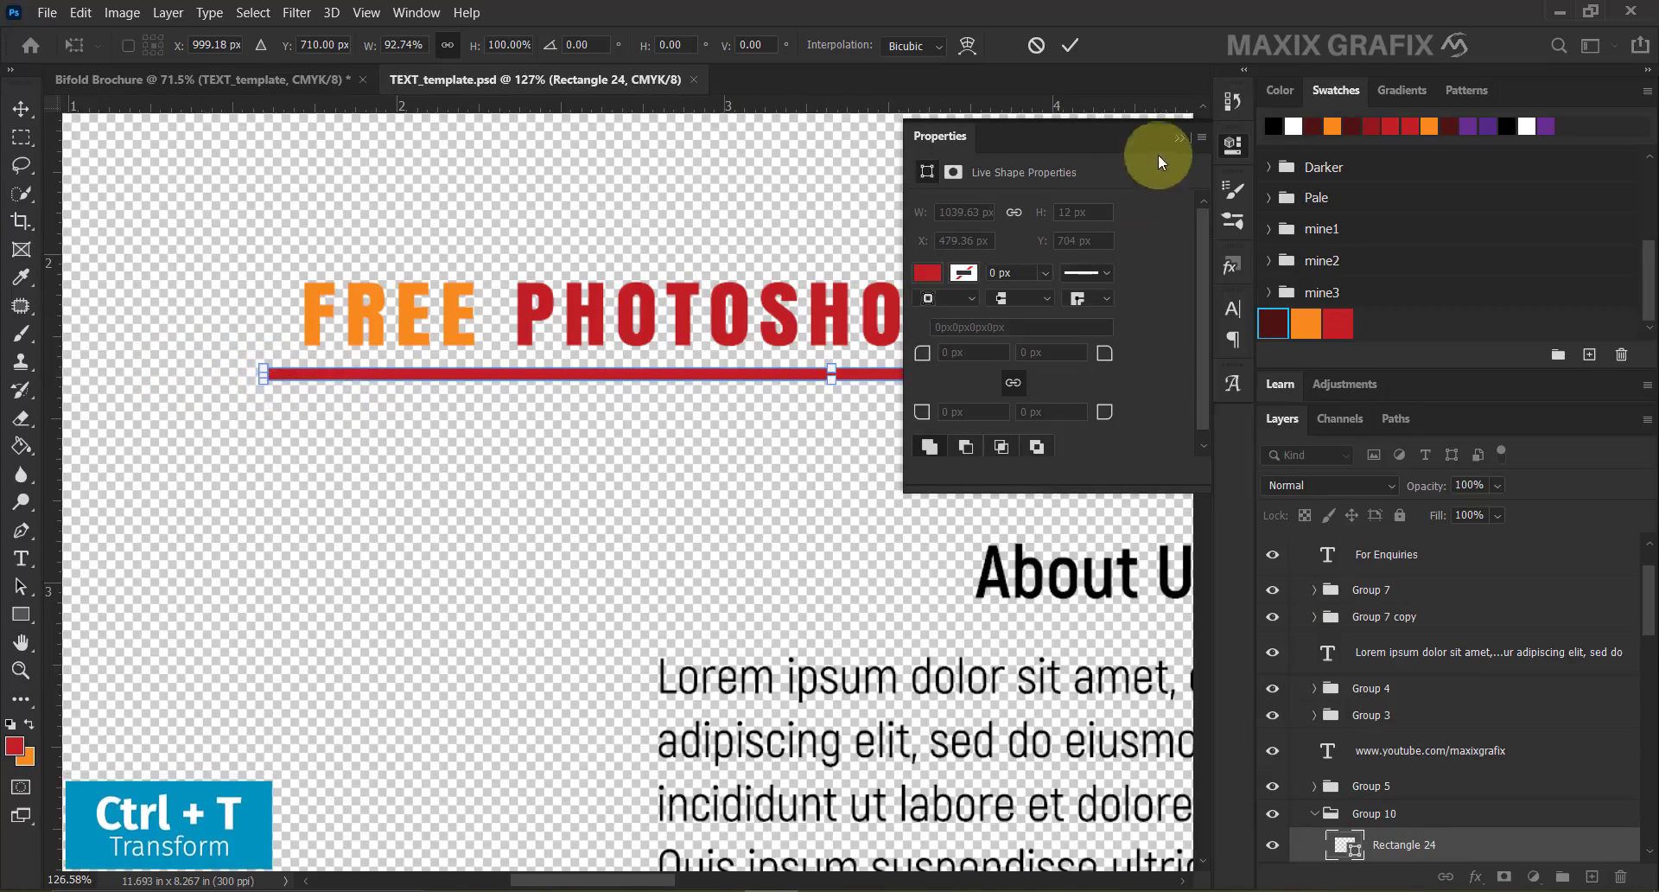
left_click(1178, 138)
scroll(920, 320, "down", 4)
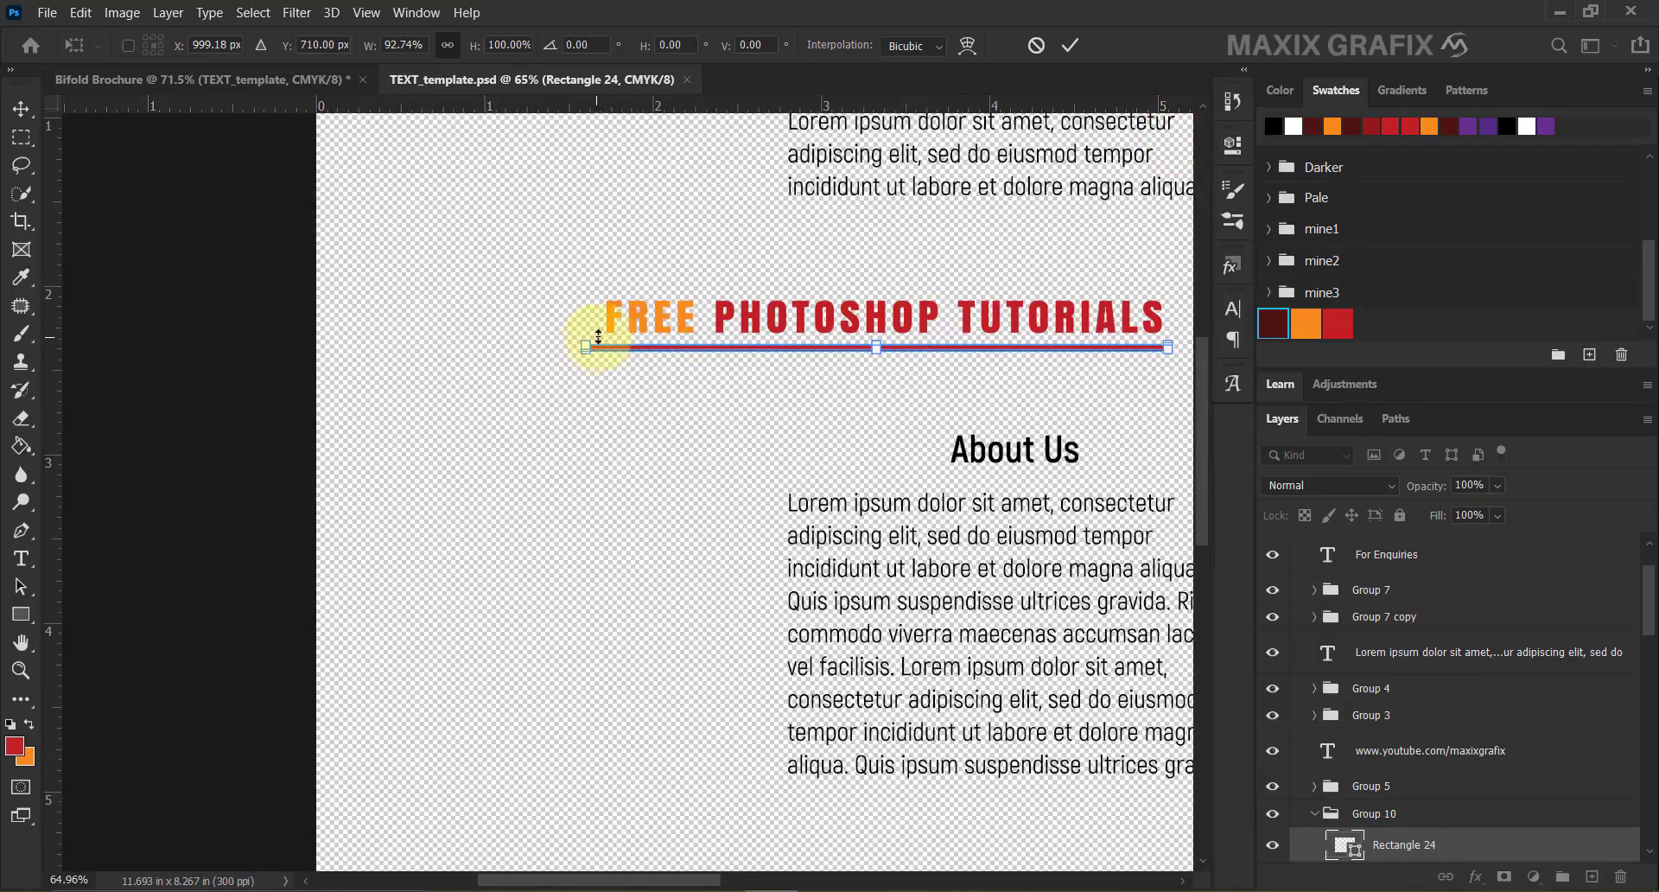
left_click_drag(579, 345, 598, 346)
left_click(1070, 45)
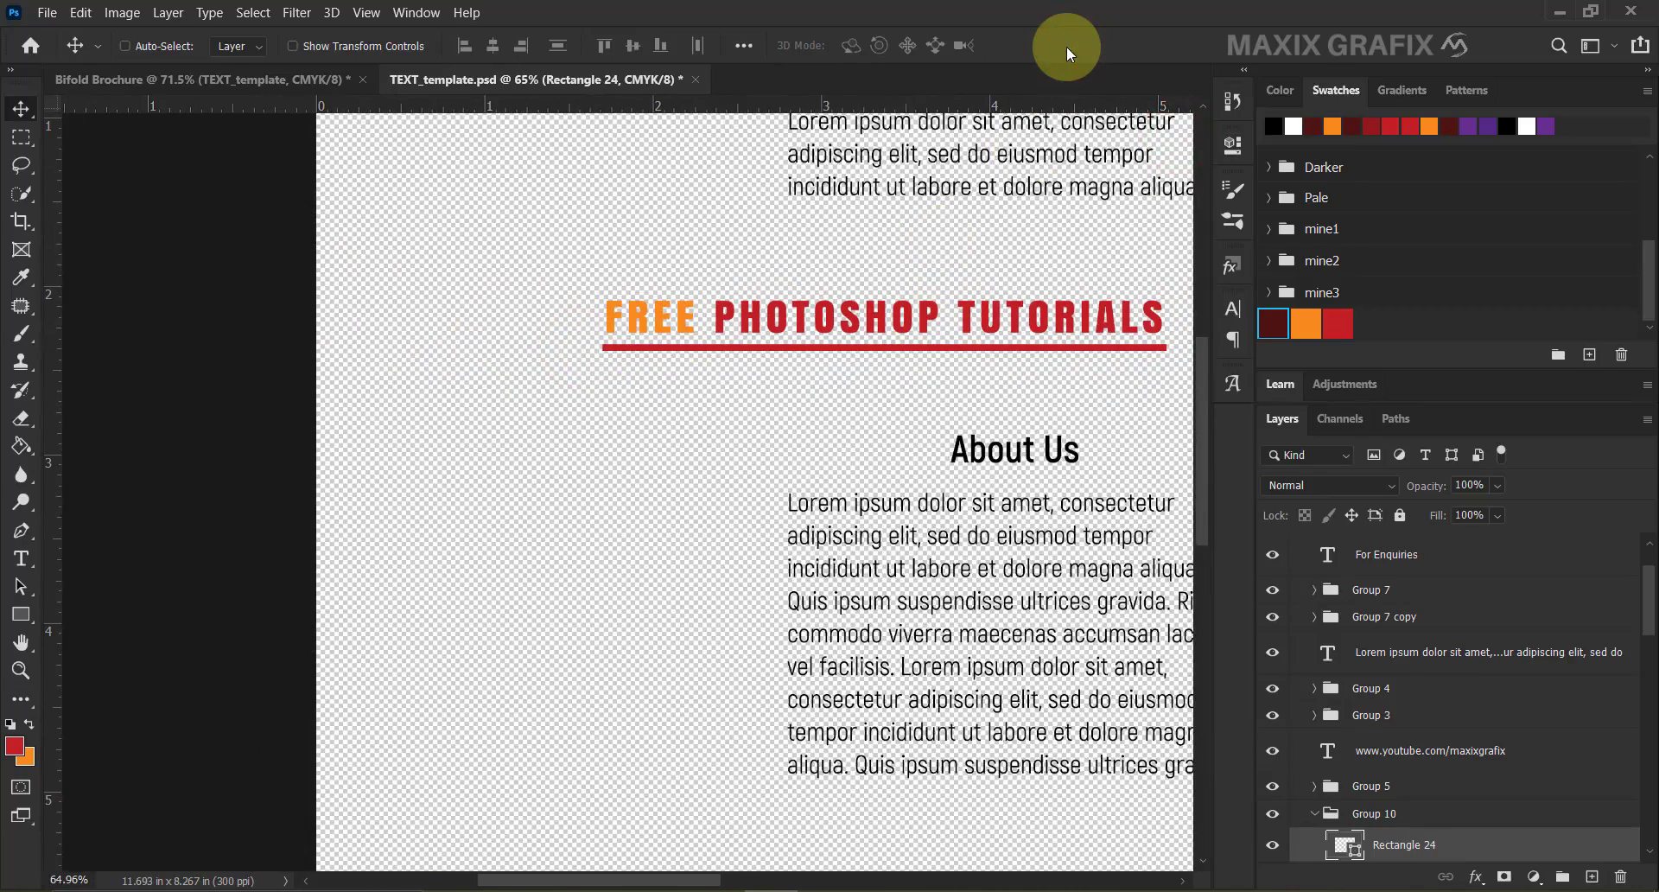
Save the edited smart object and return to the brochure.
left_click(47, 12)
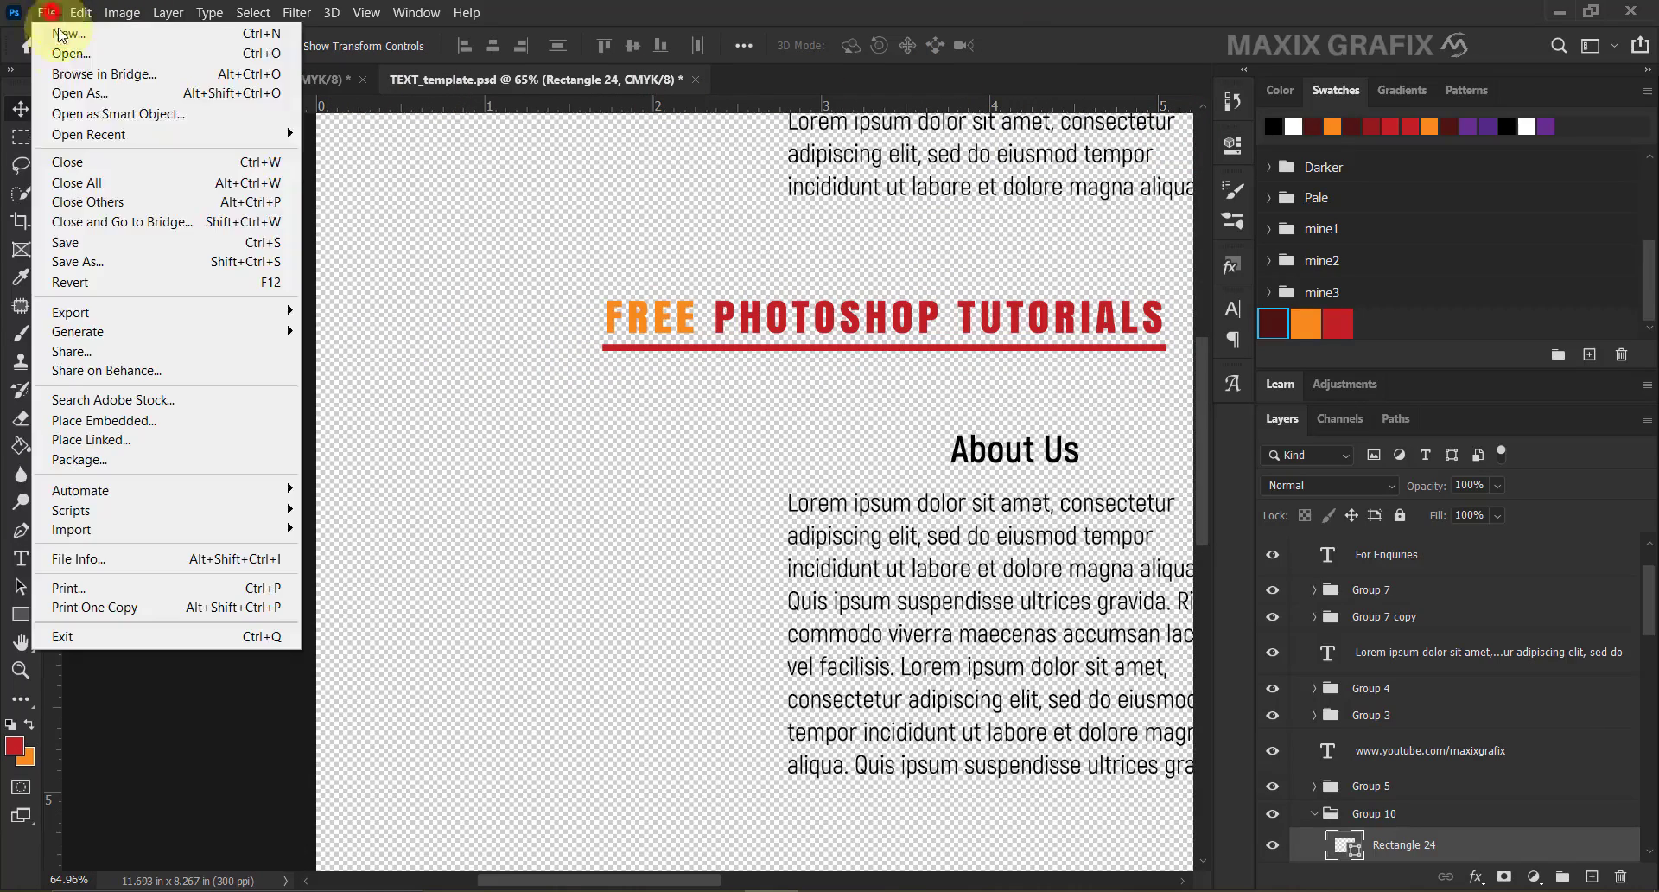
left_click(106, 242)
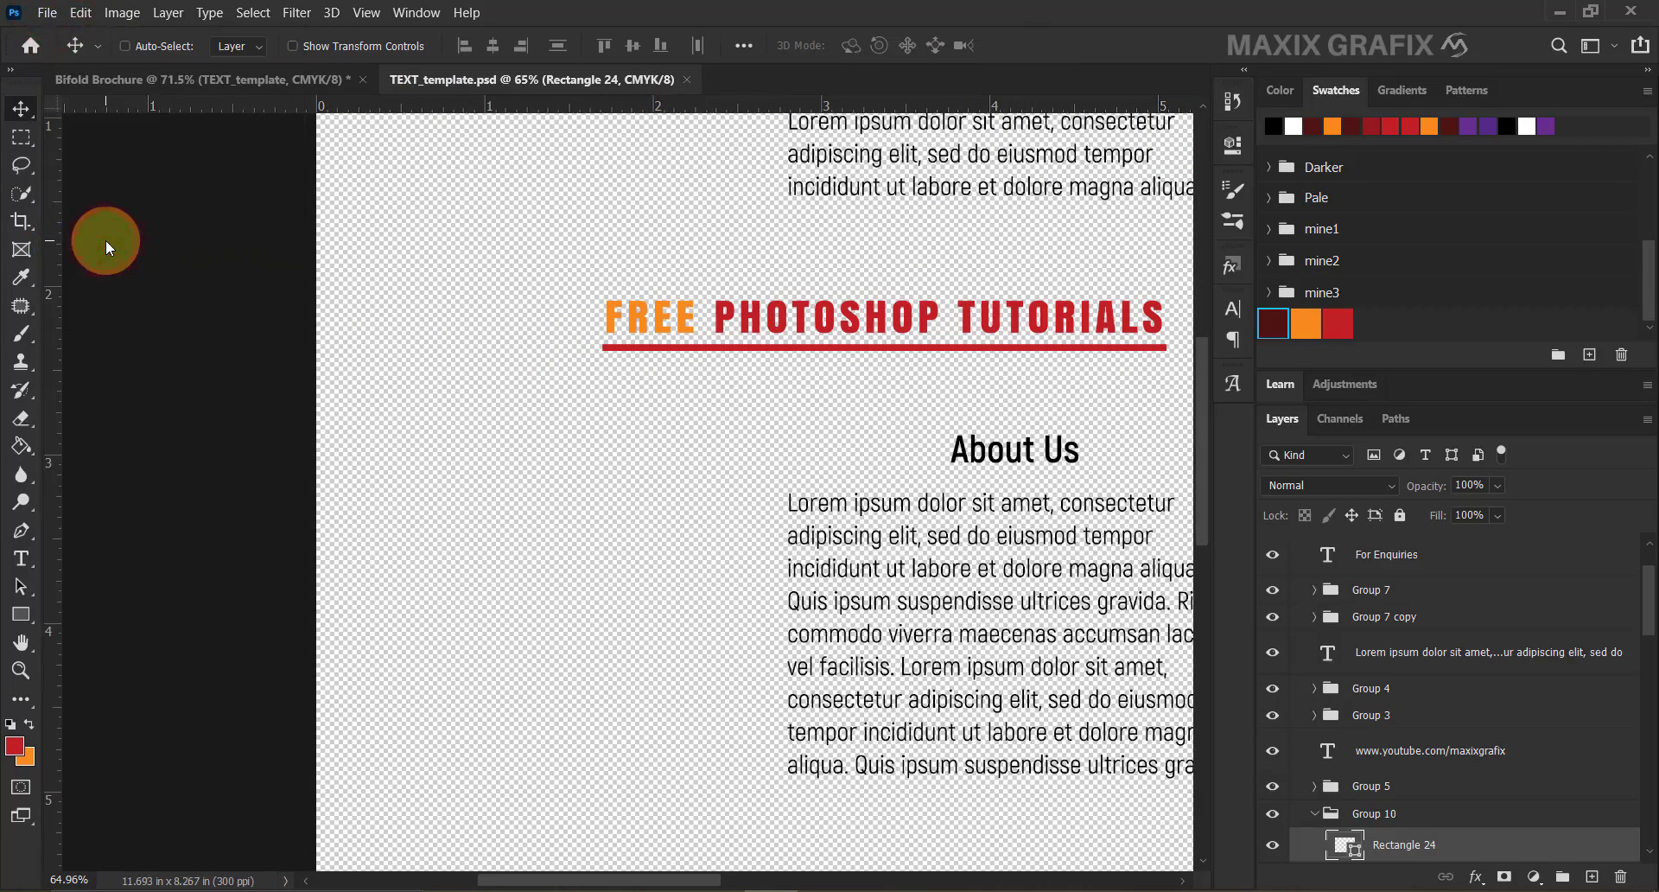
left_click(686, 80)
scroll(662, 408, "down", 5)
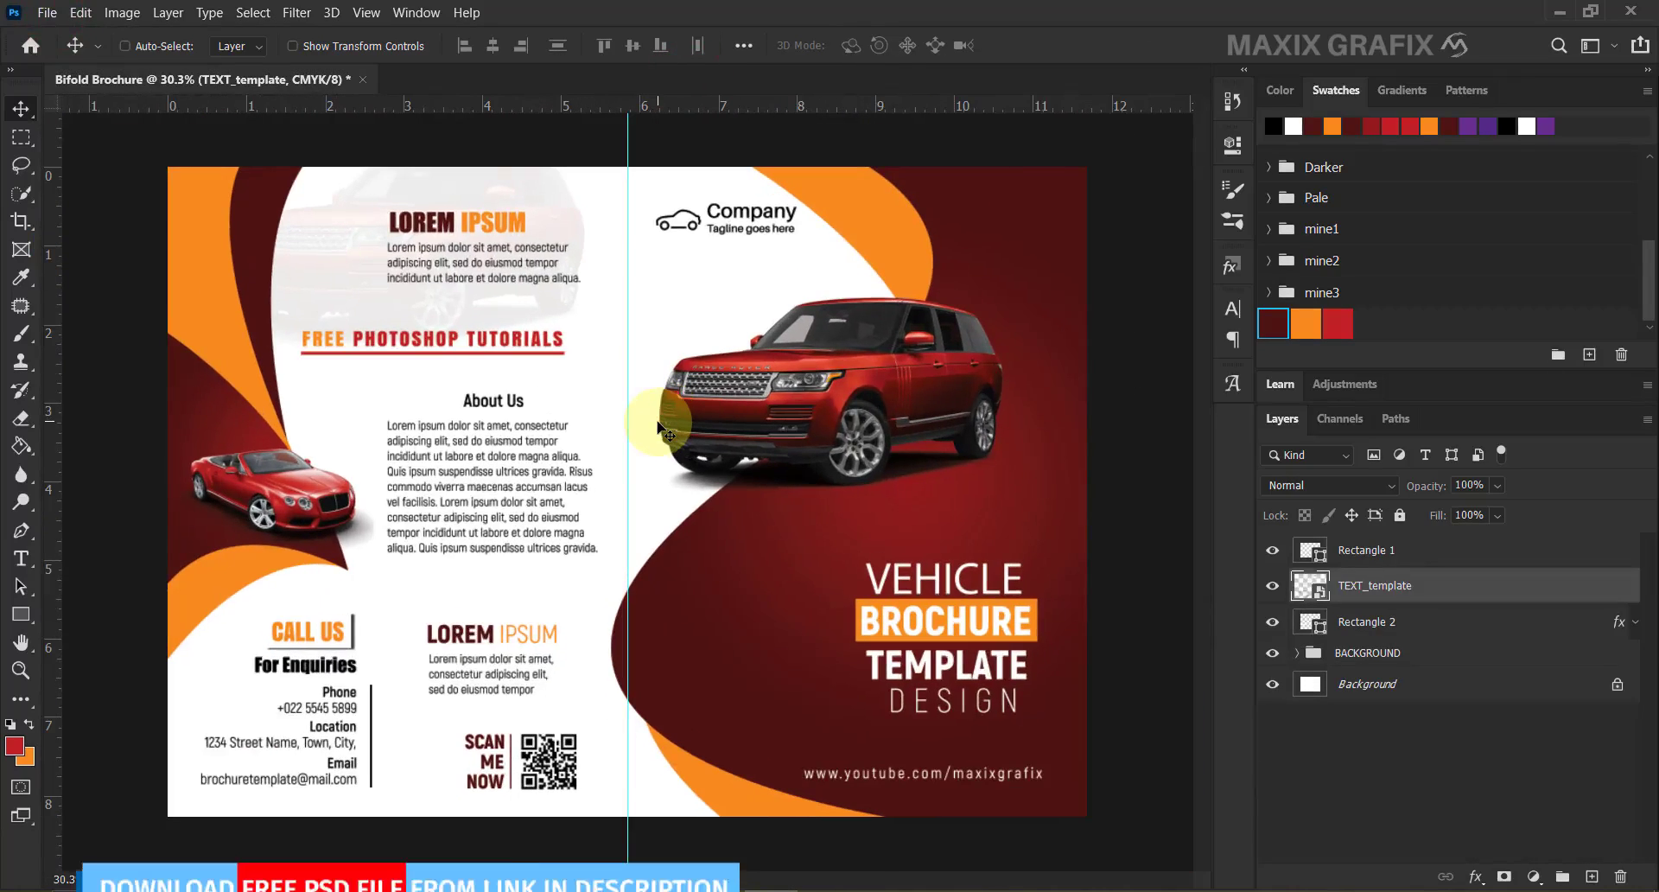
Select the Rectangle 1 layer and set the Brush tool to the CORNERS preset.
left_click(1414, 545)
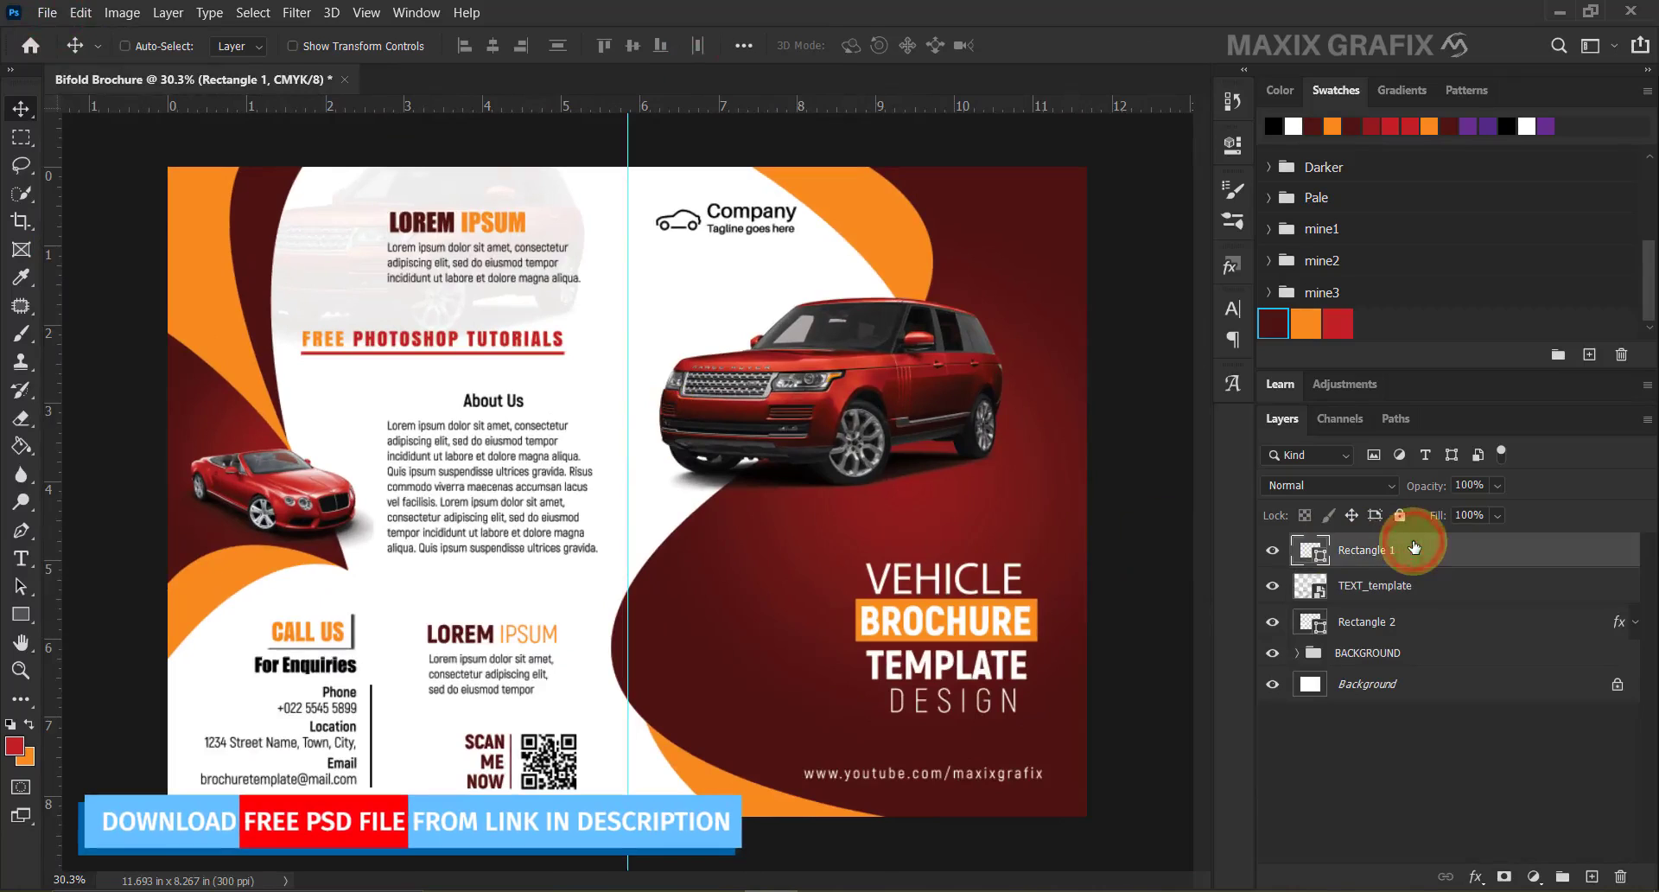
left_click(28, 335)
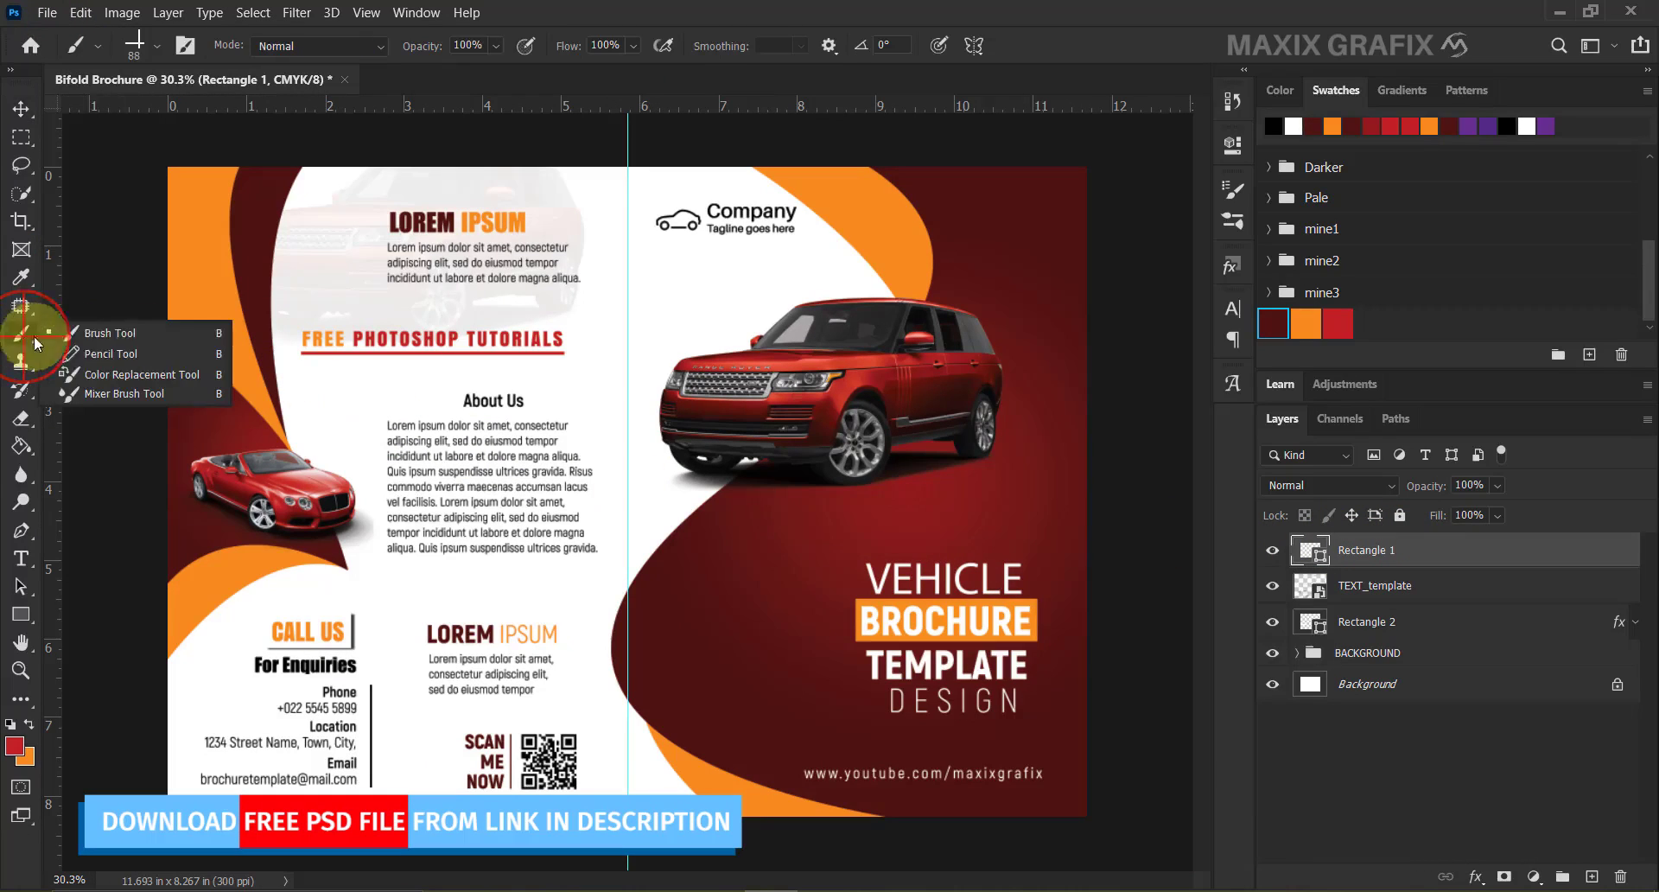
left_click(158, 342)
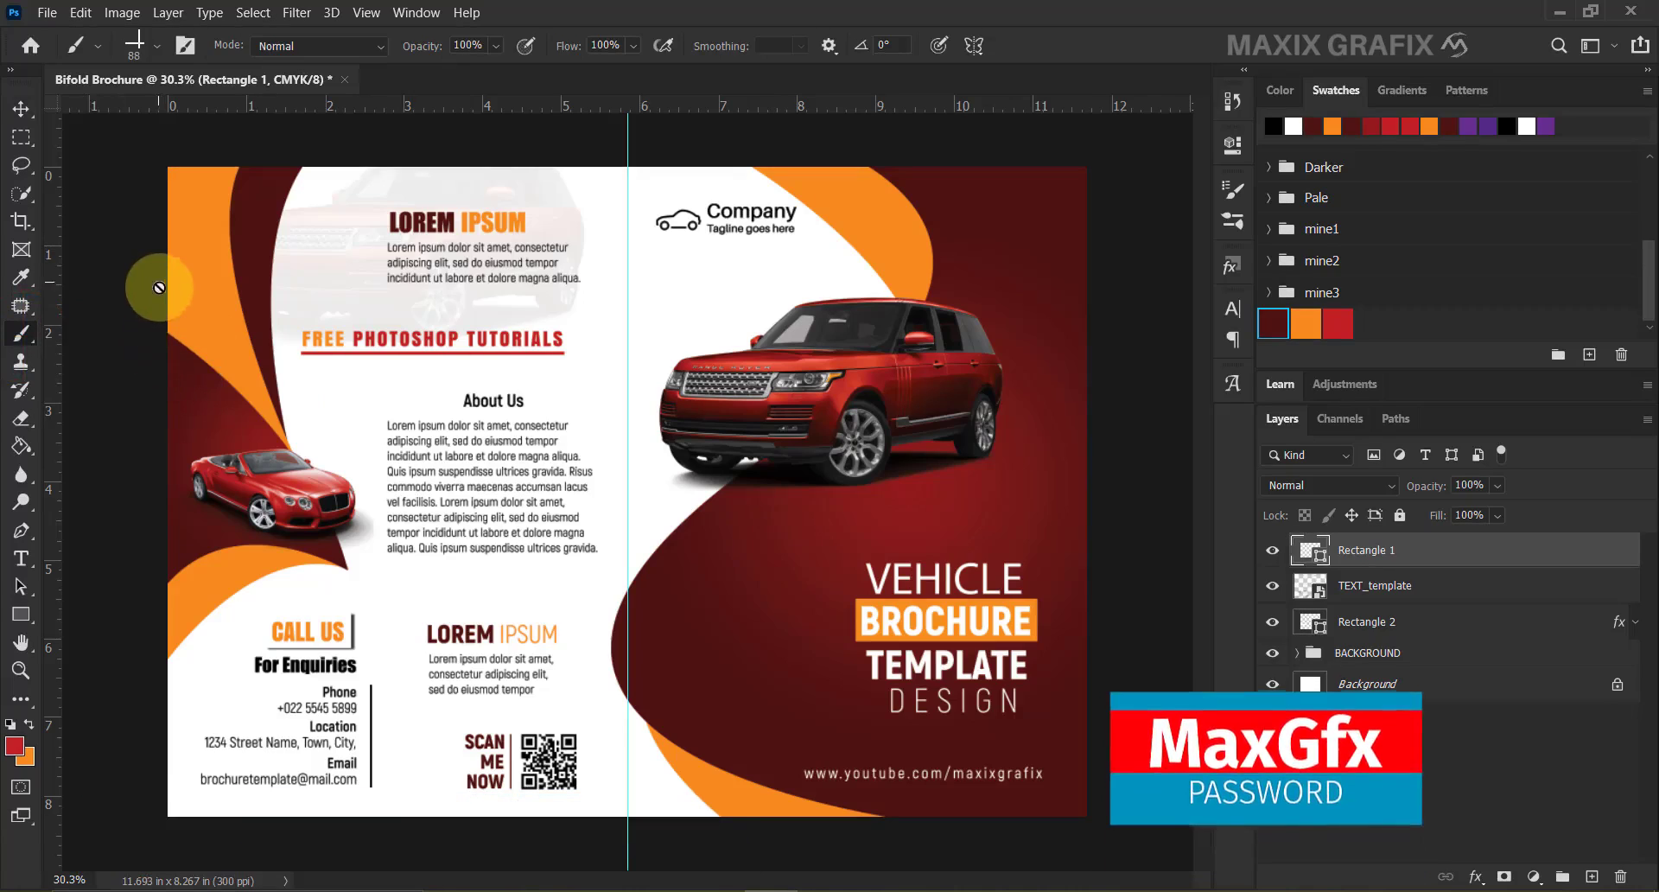
left_click(157, 49)
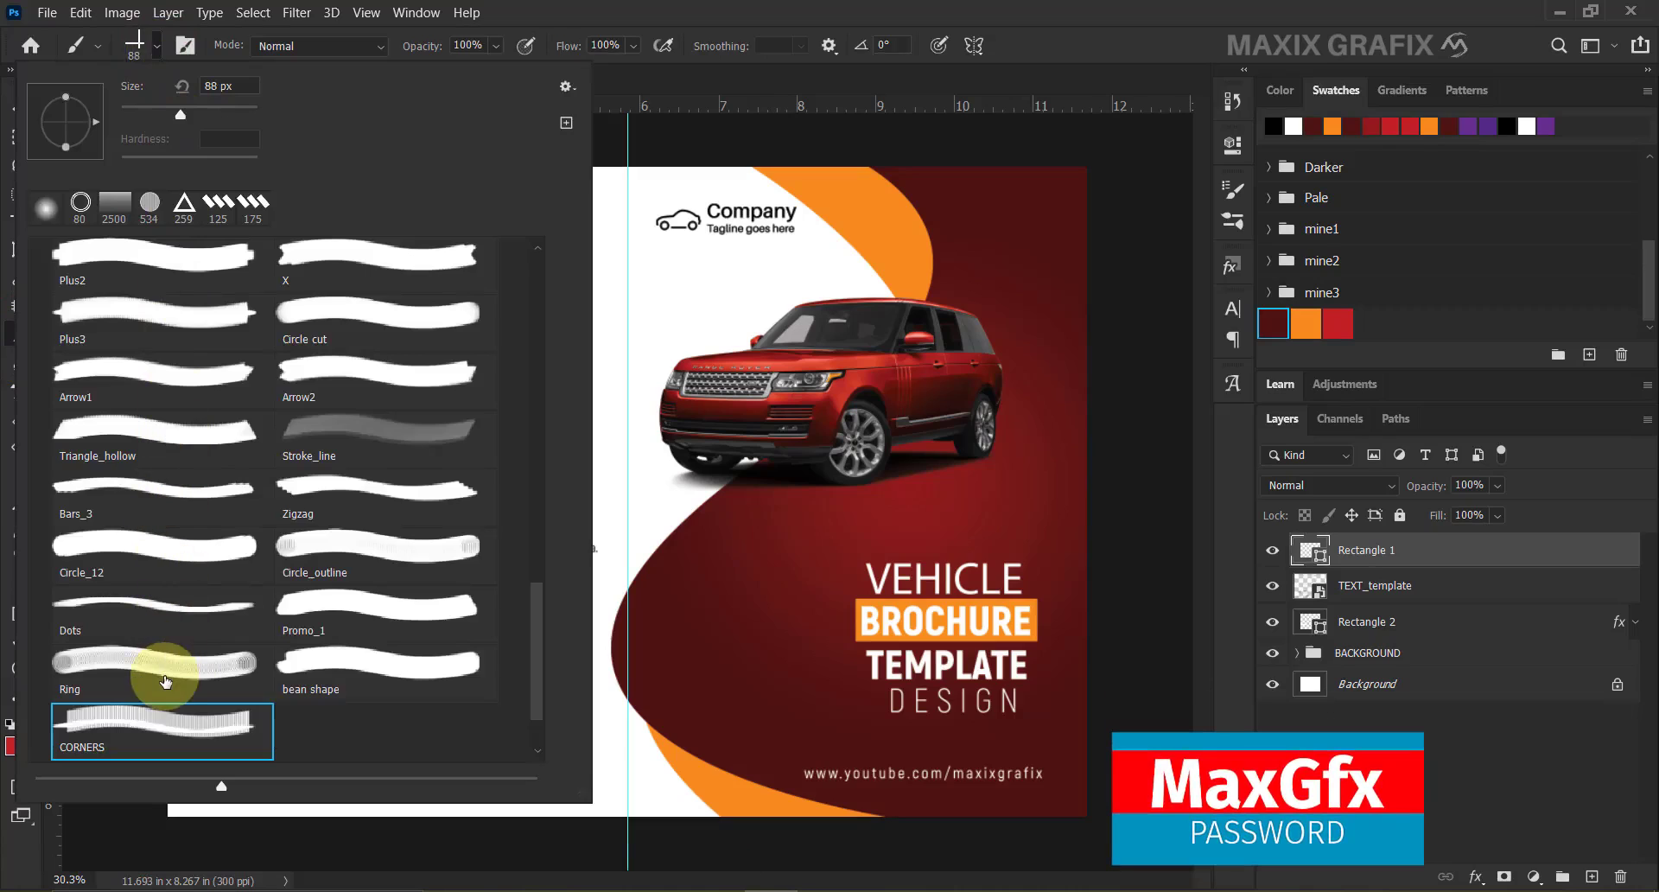
left_click(230, 722)
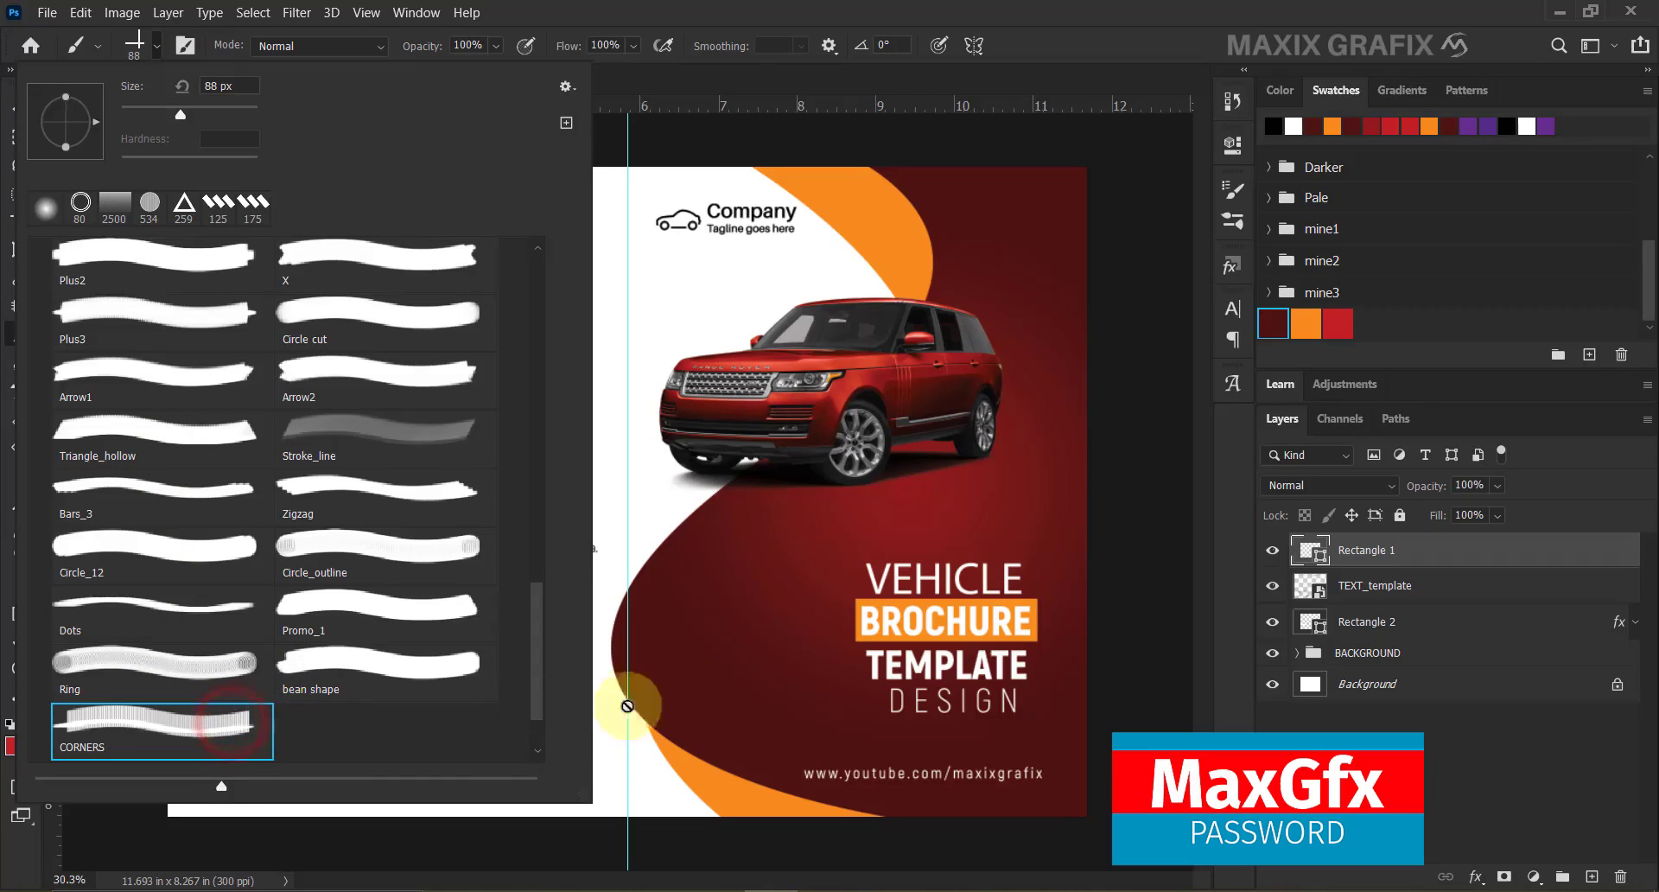
left_click(828, 607)
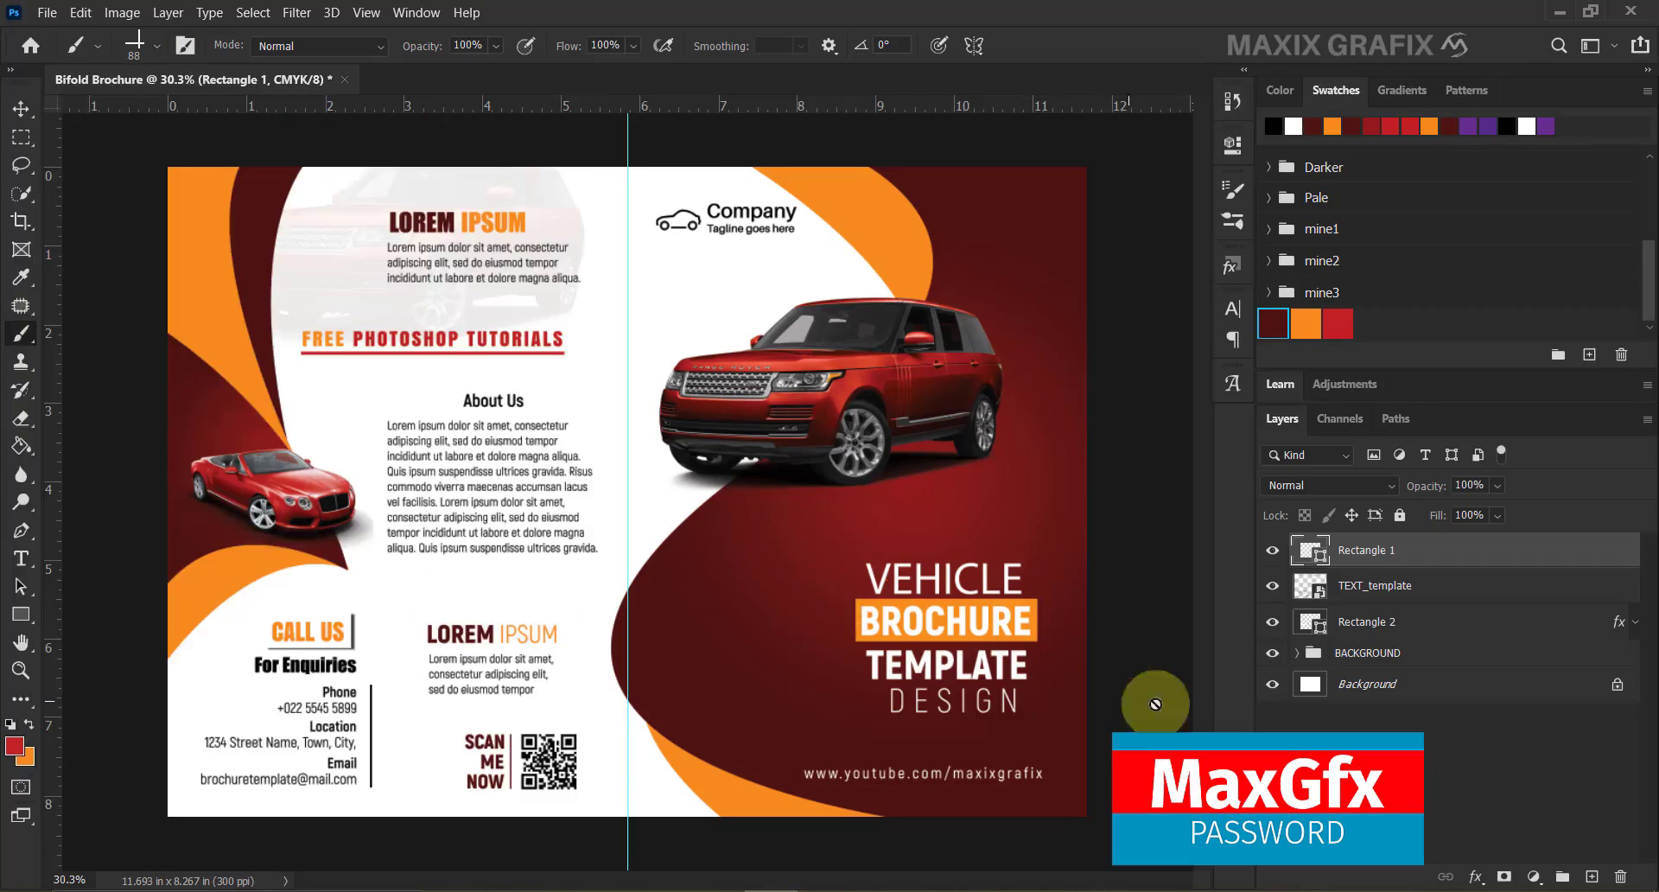
Add a new Layer 1 with white as foreground colour and place the white corner mark beside DESIGN.
left_click(1593, 877)
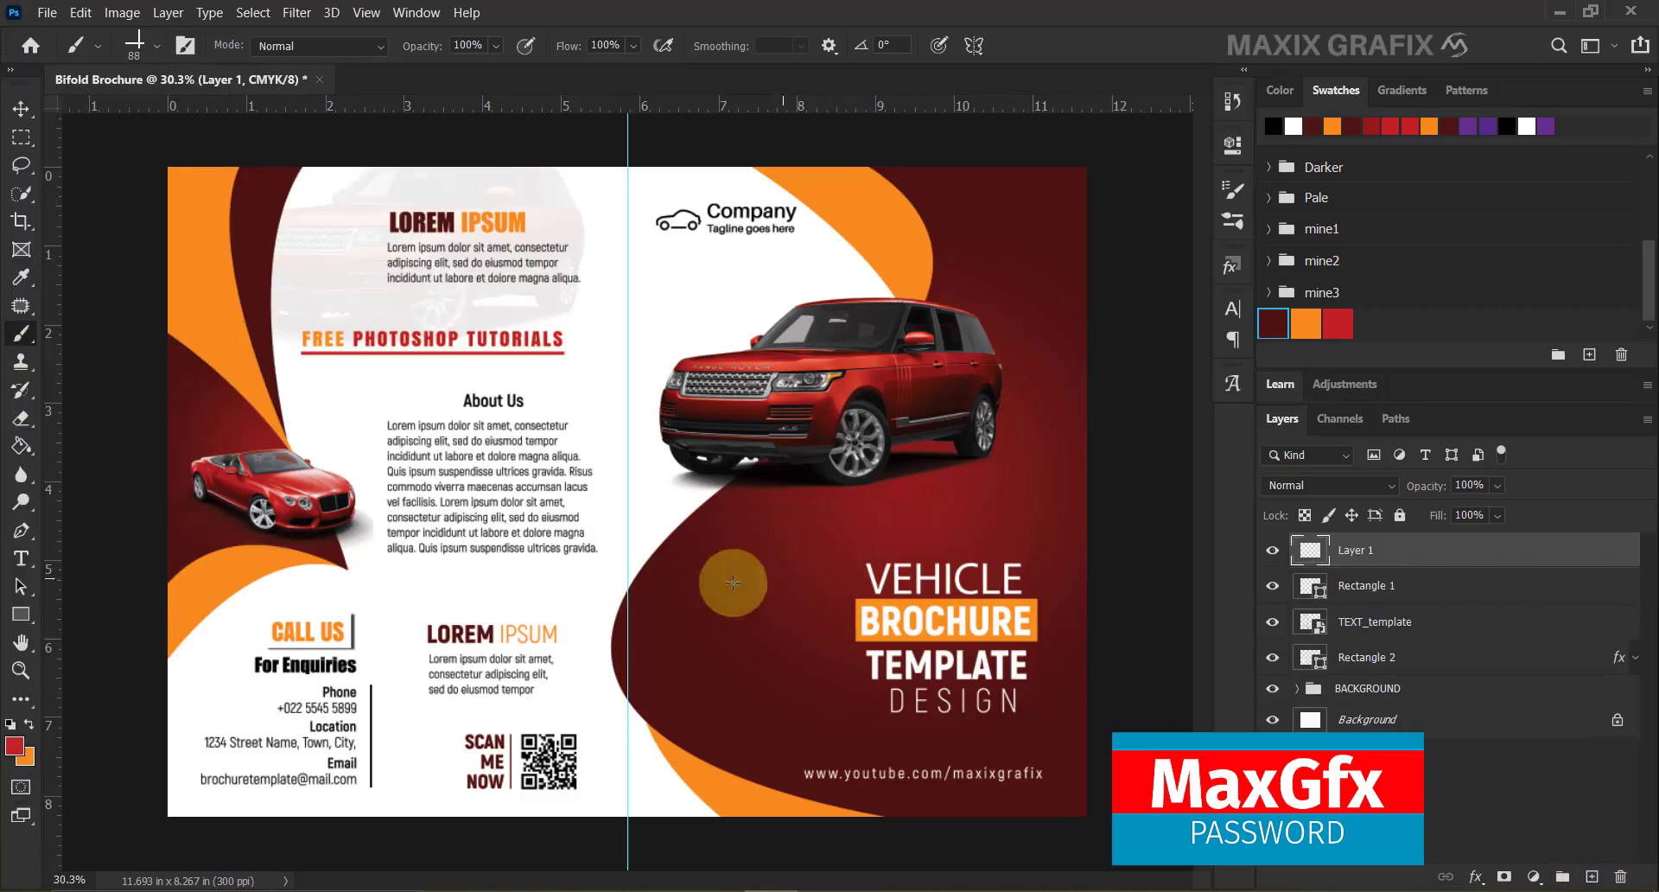
left_click(15, 745)
left_click(219, 697)
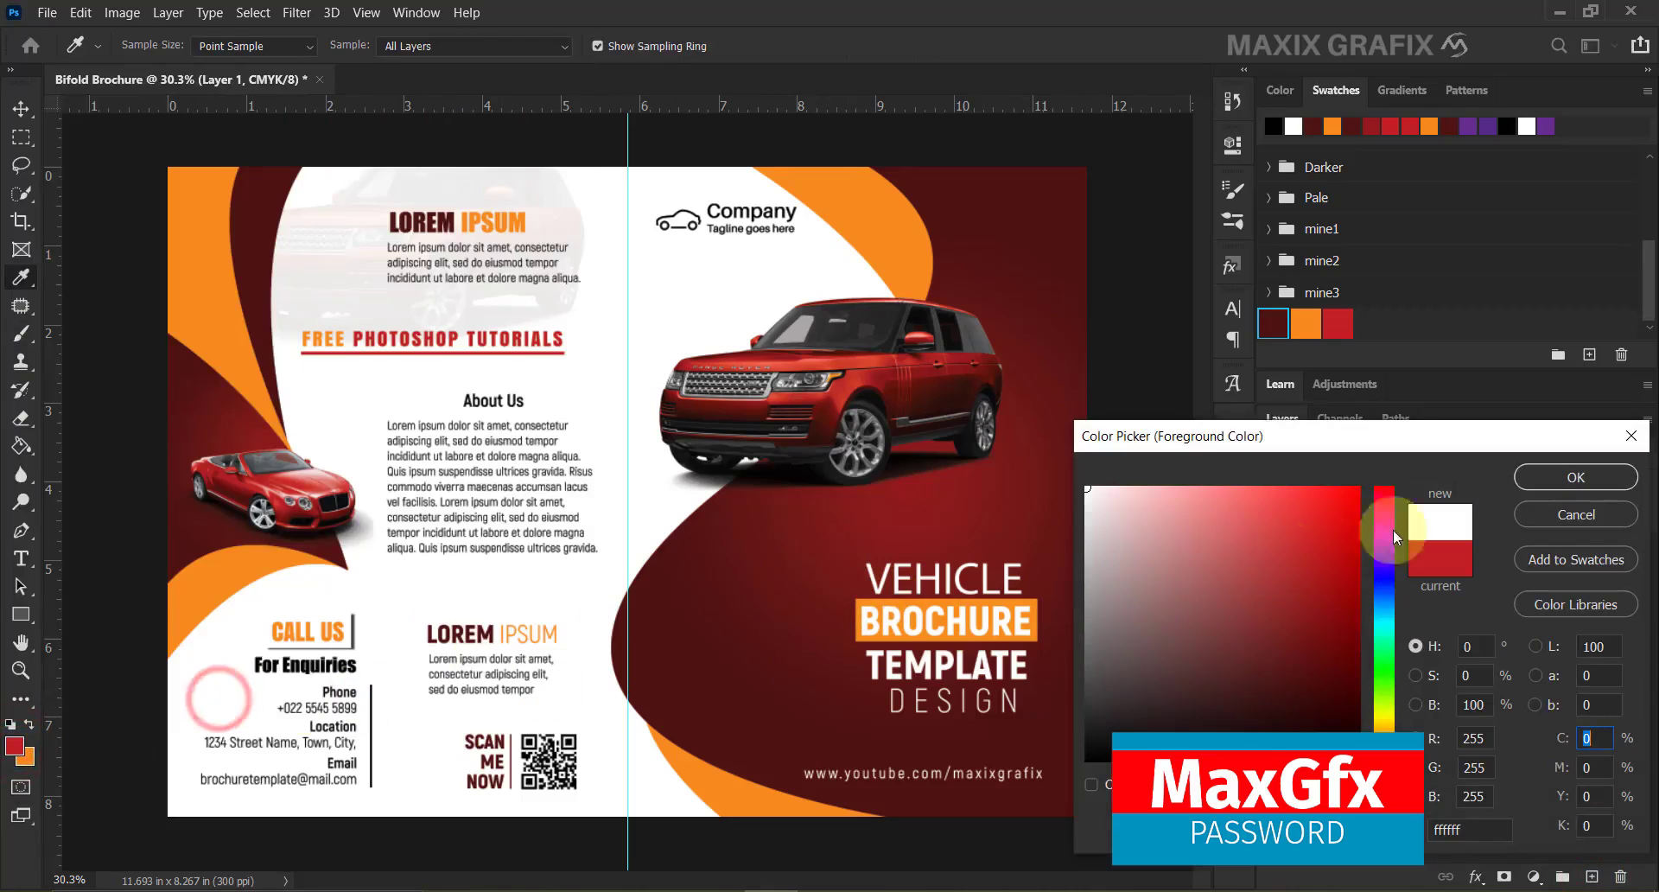
left_click(1534, 476)
key("b")
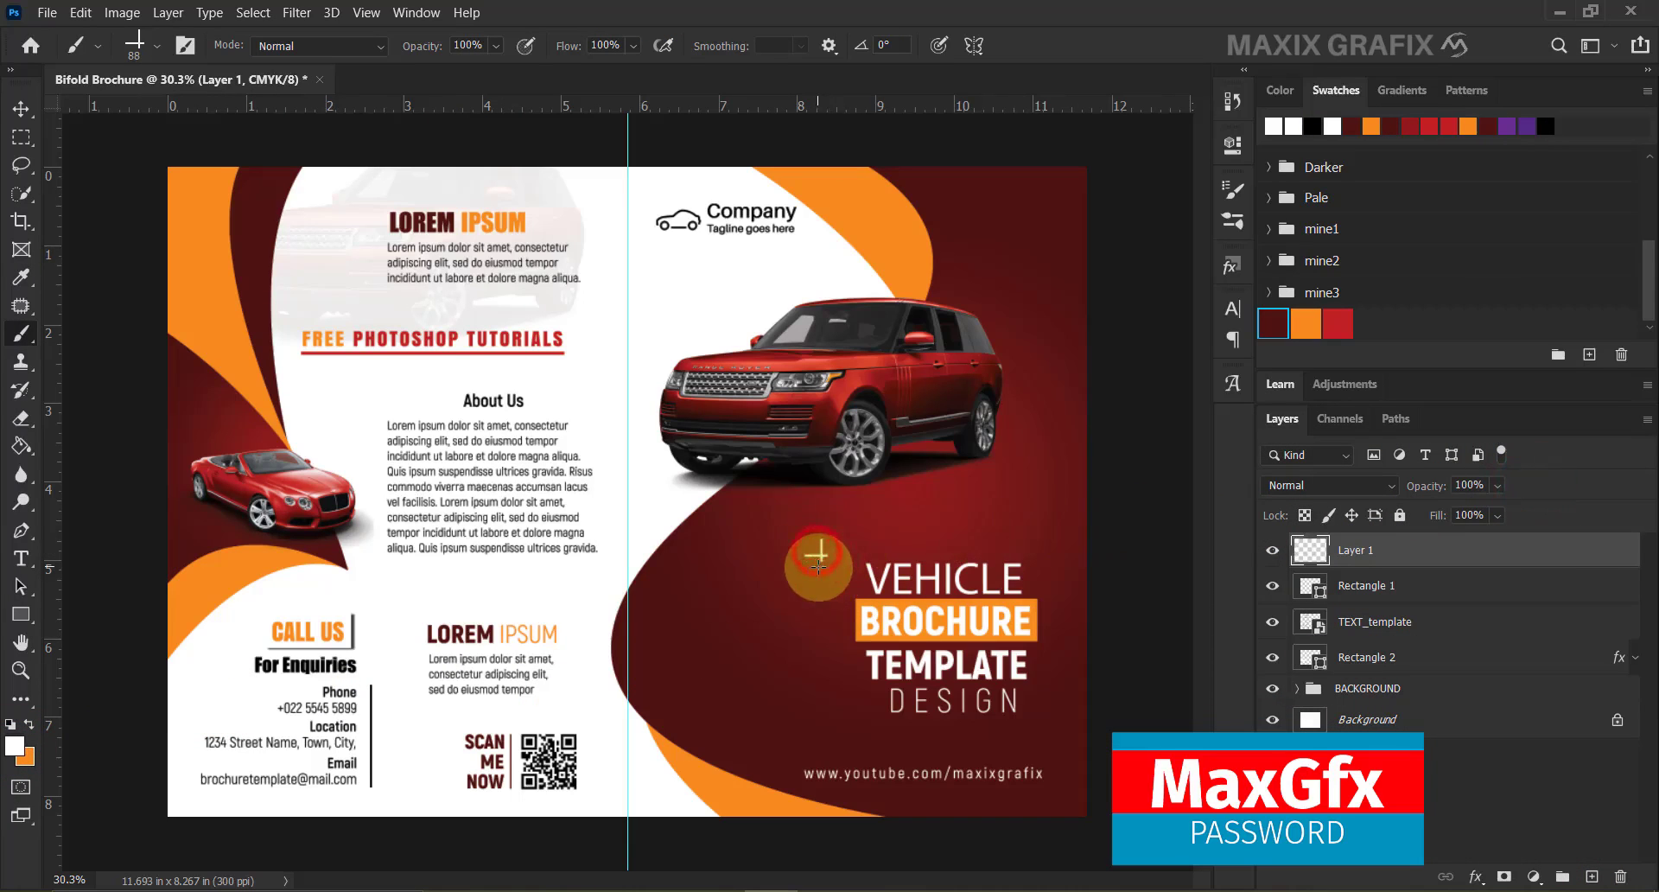
left_click(20, 108)
left_click_drag(830, 560, 1053, 713)
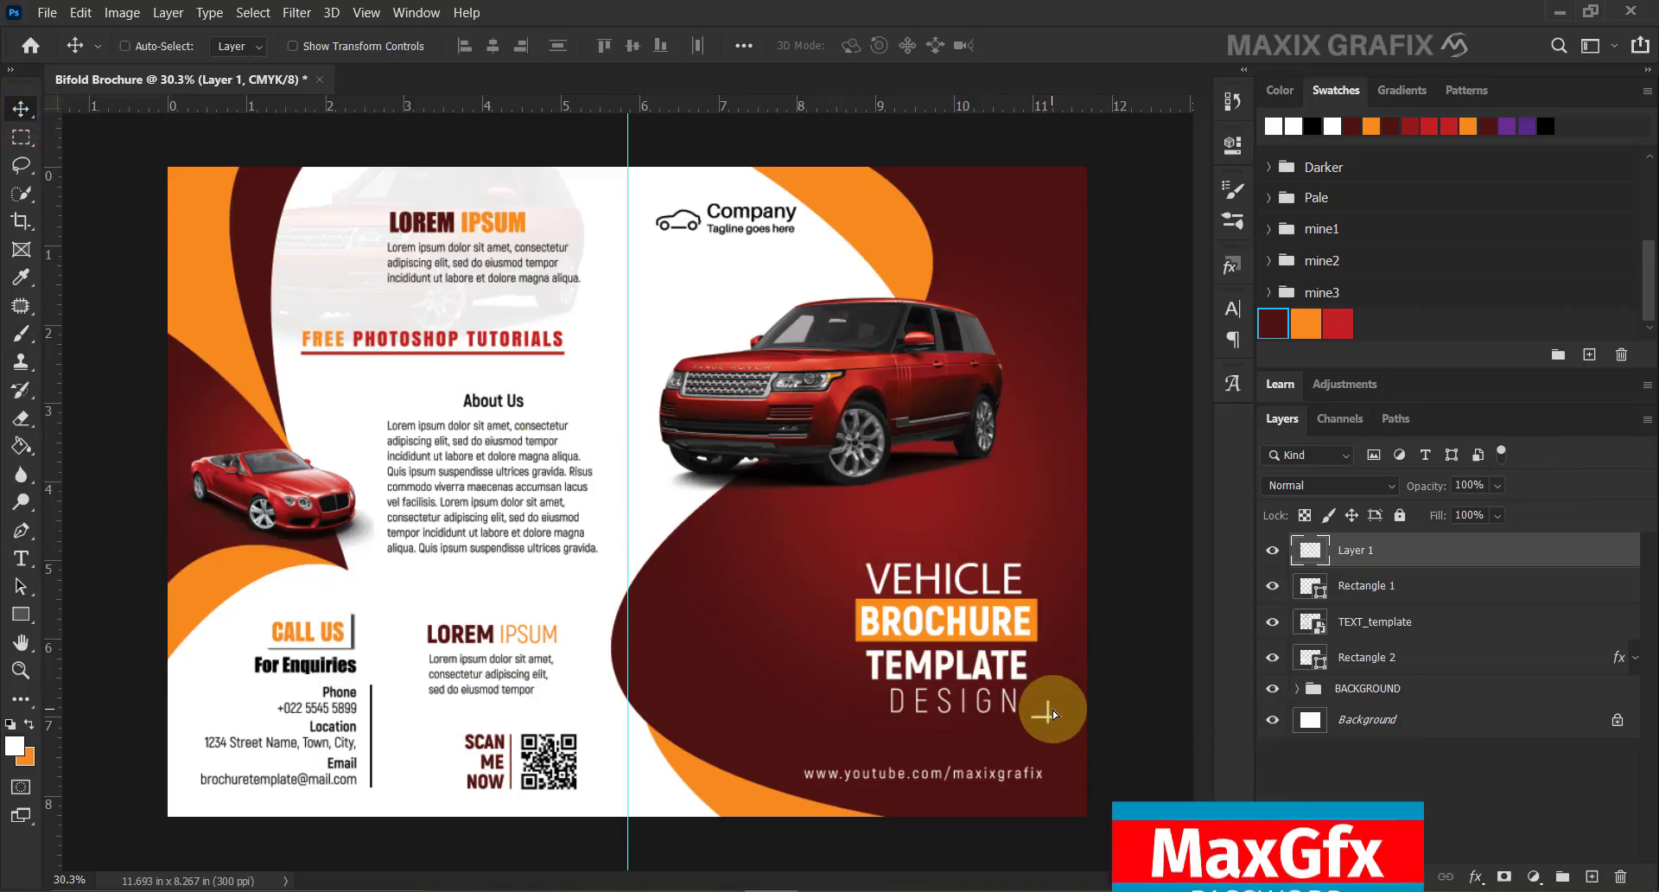
Duplicate Layer 1, flip the copy and place it above-left of the VEHICLE title.
right_click(1396, 552)
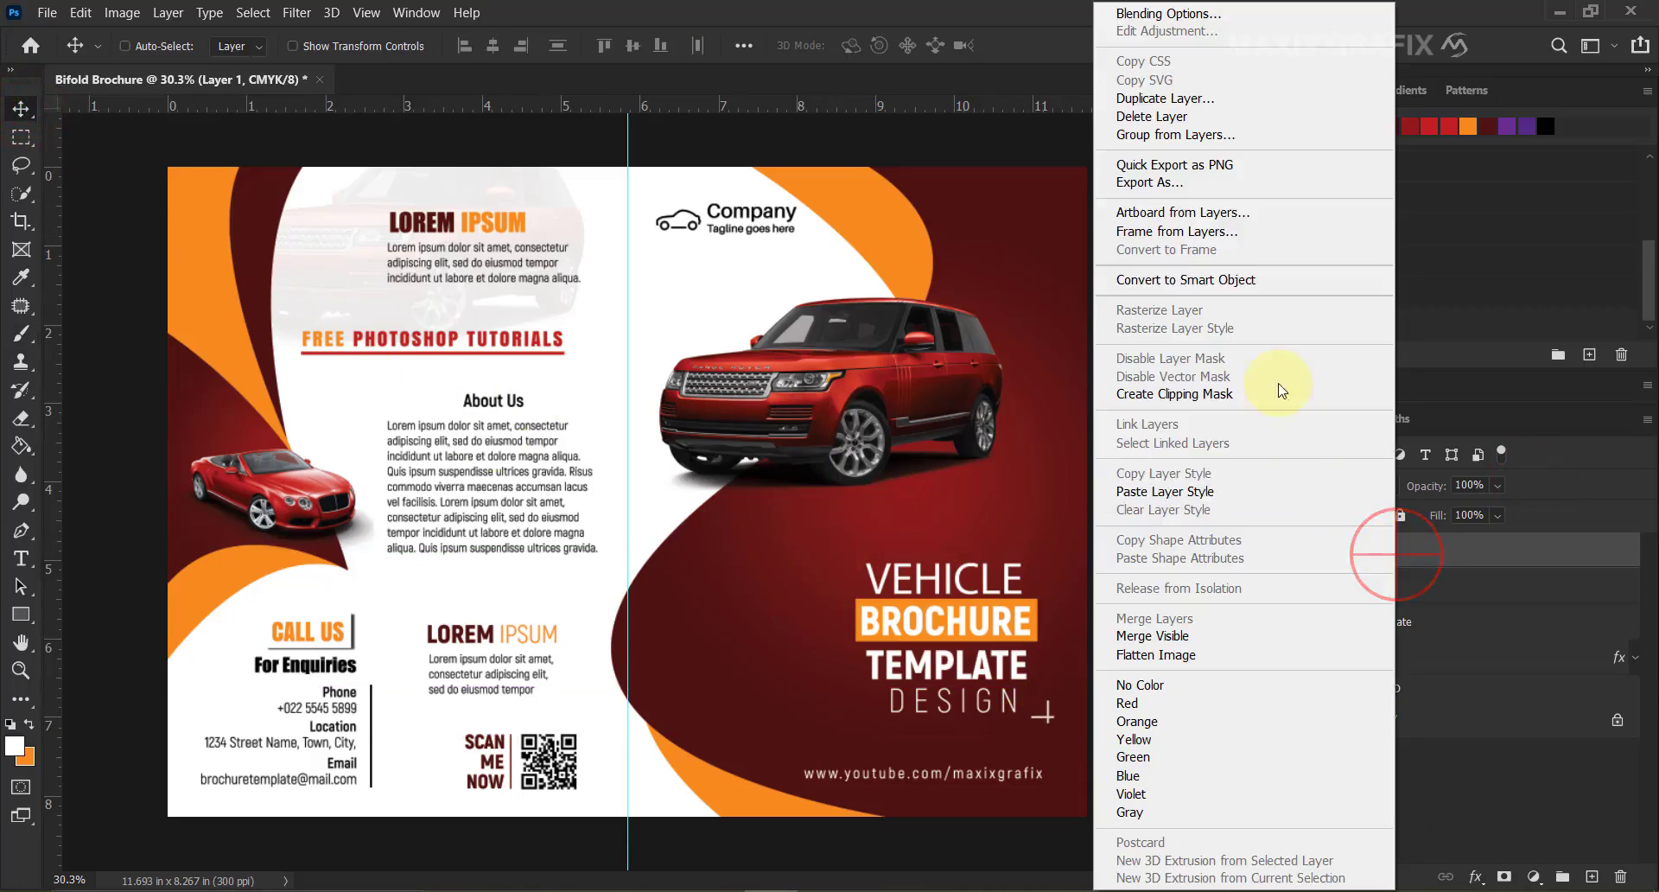
left_click(1227, 99)
left_click(1027, 244)
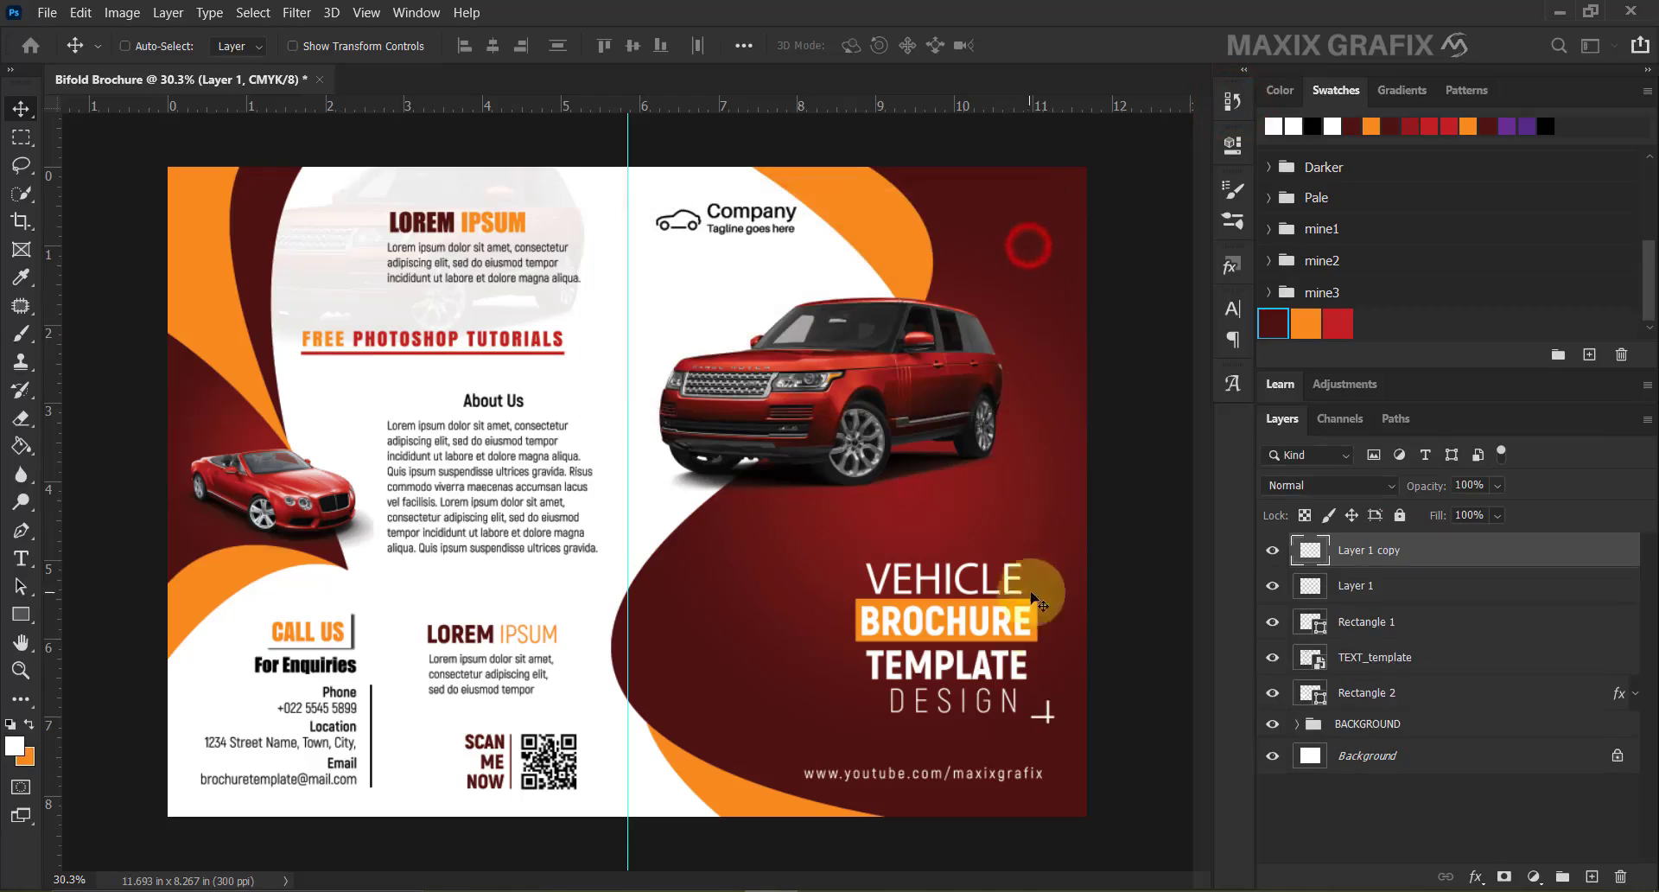
left_click_drag(1044, 706, 778, 583)
key("ctrl+t")
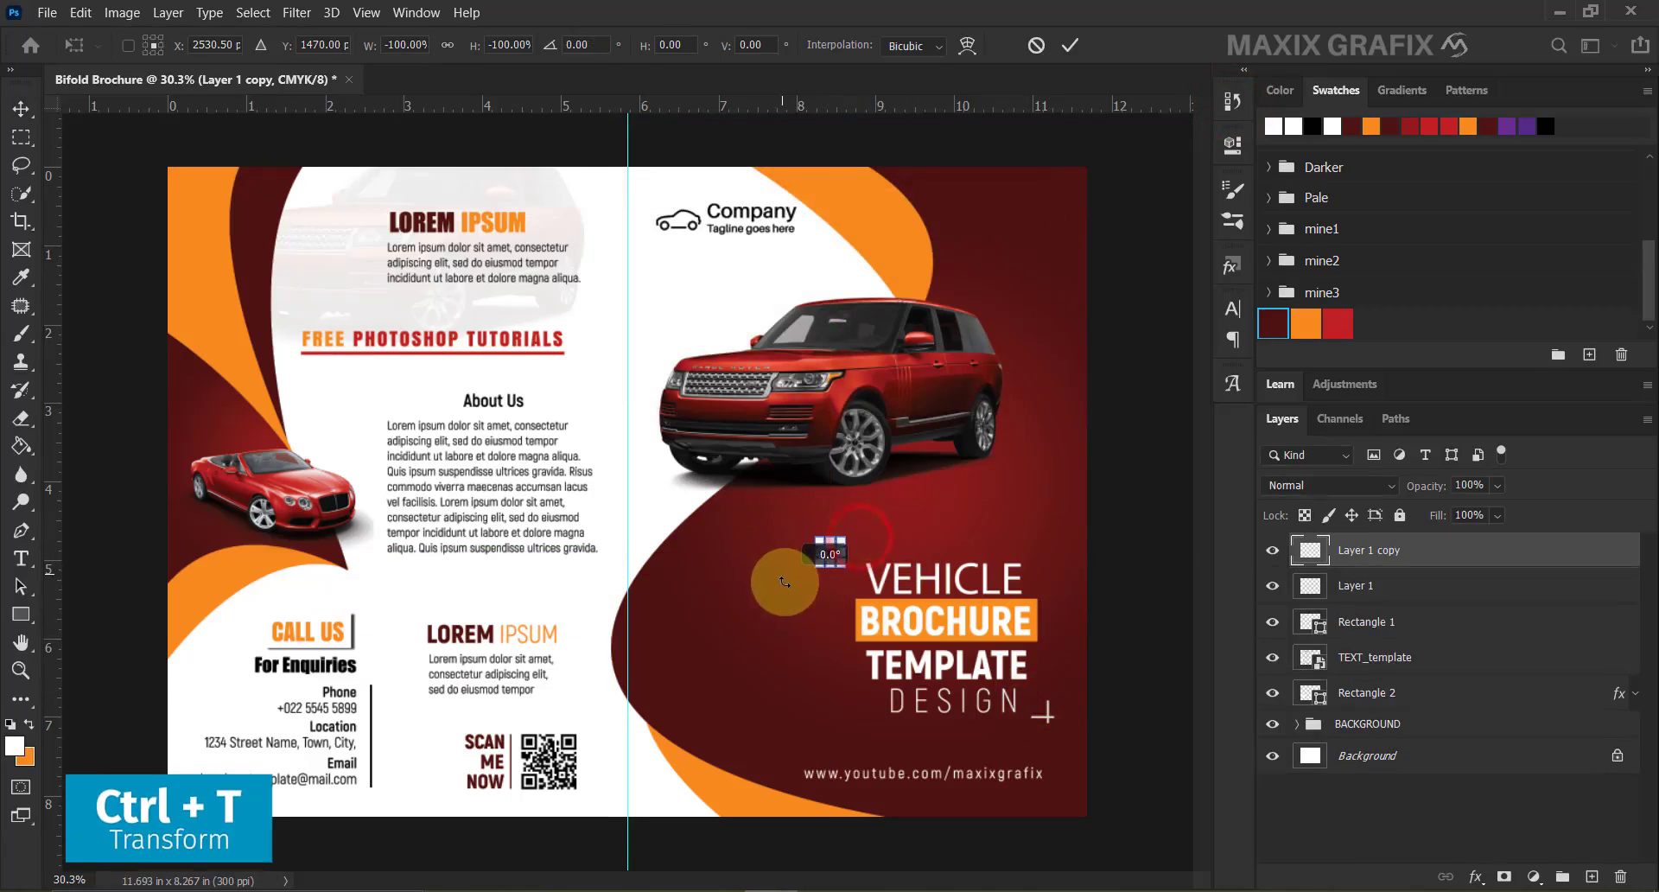
left_click(1070, 45)
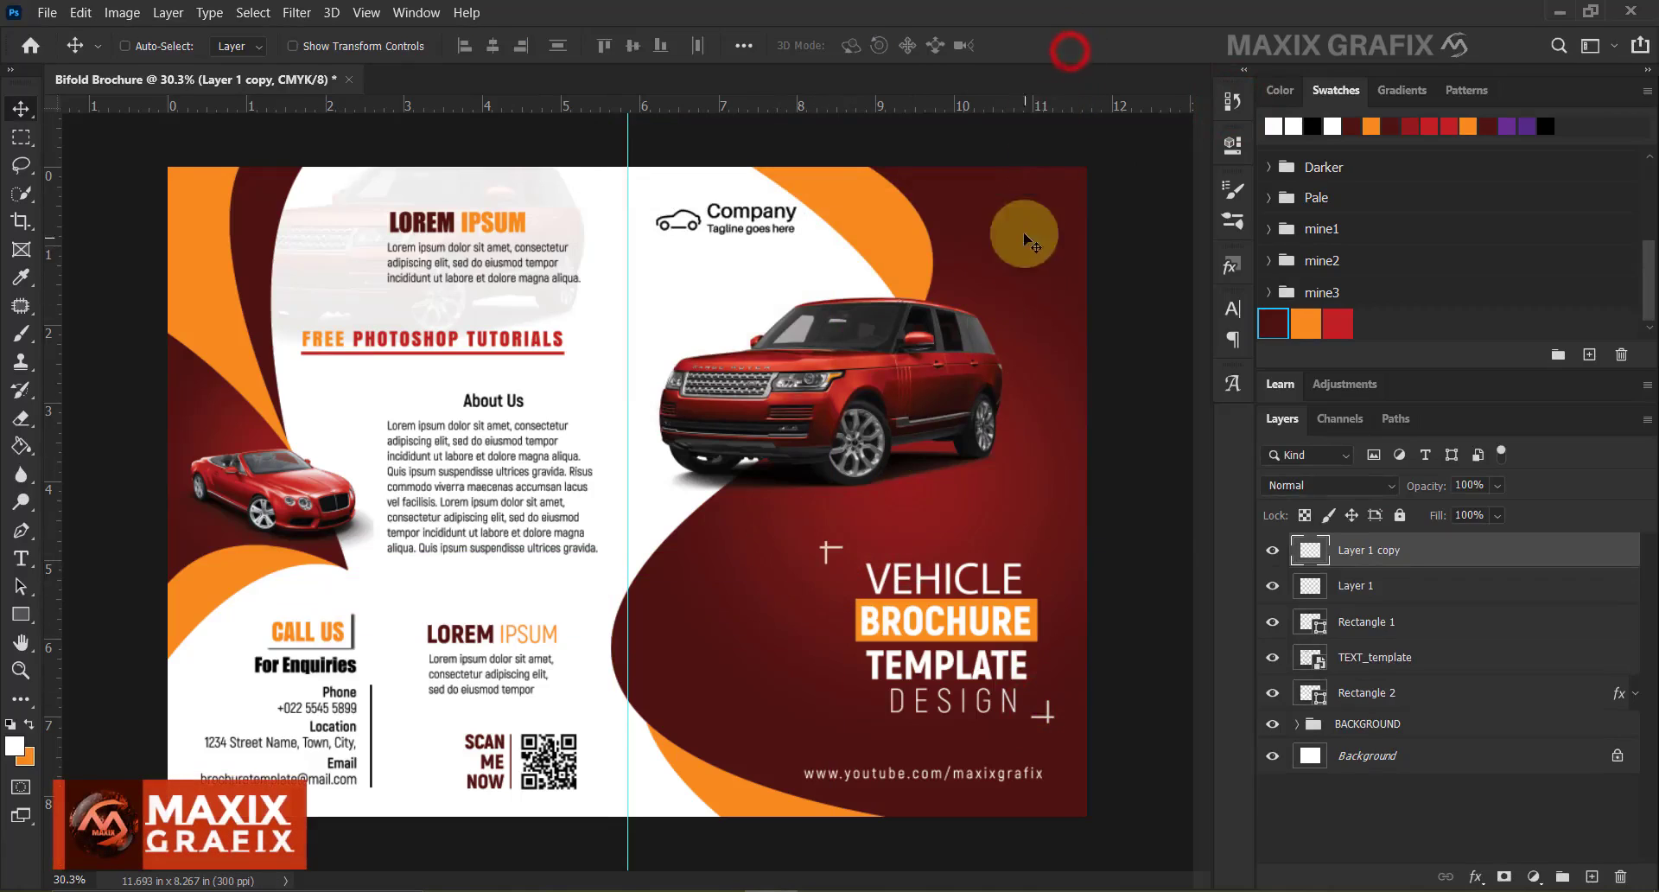
left_click_drag(837, 550, 859, 563)
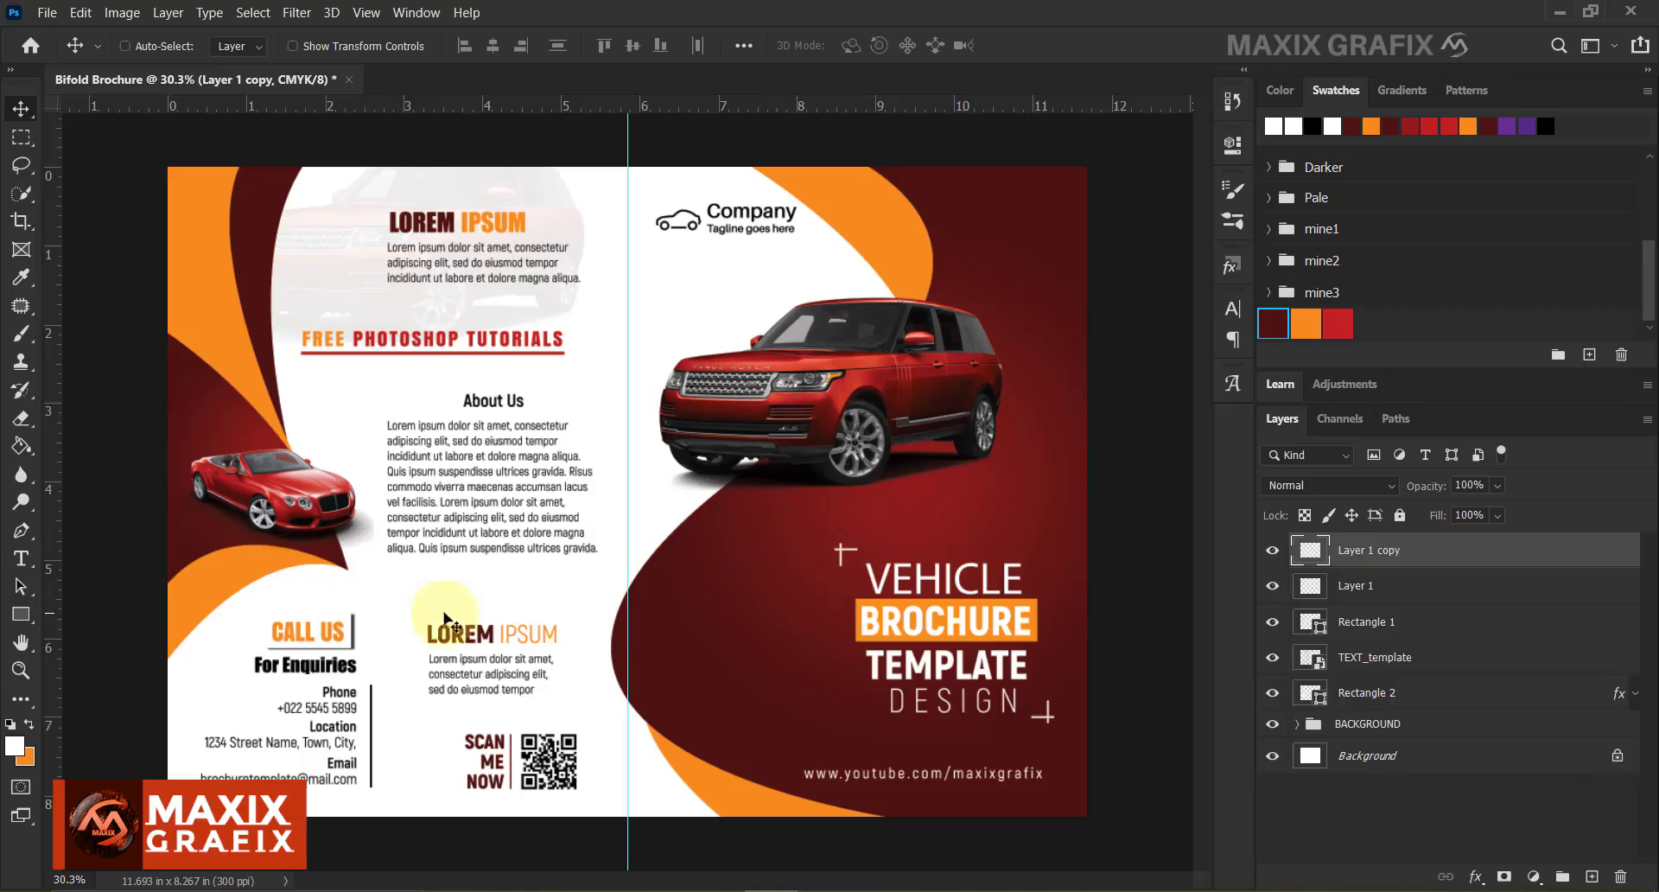
left_click(21, 615)
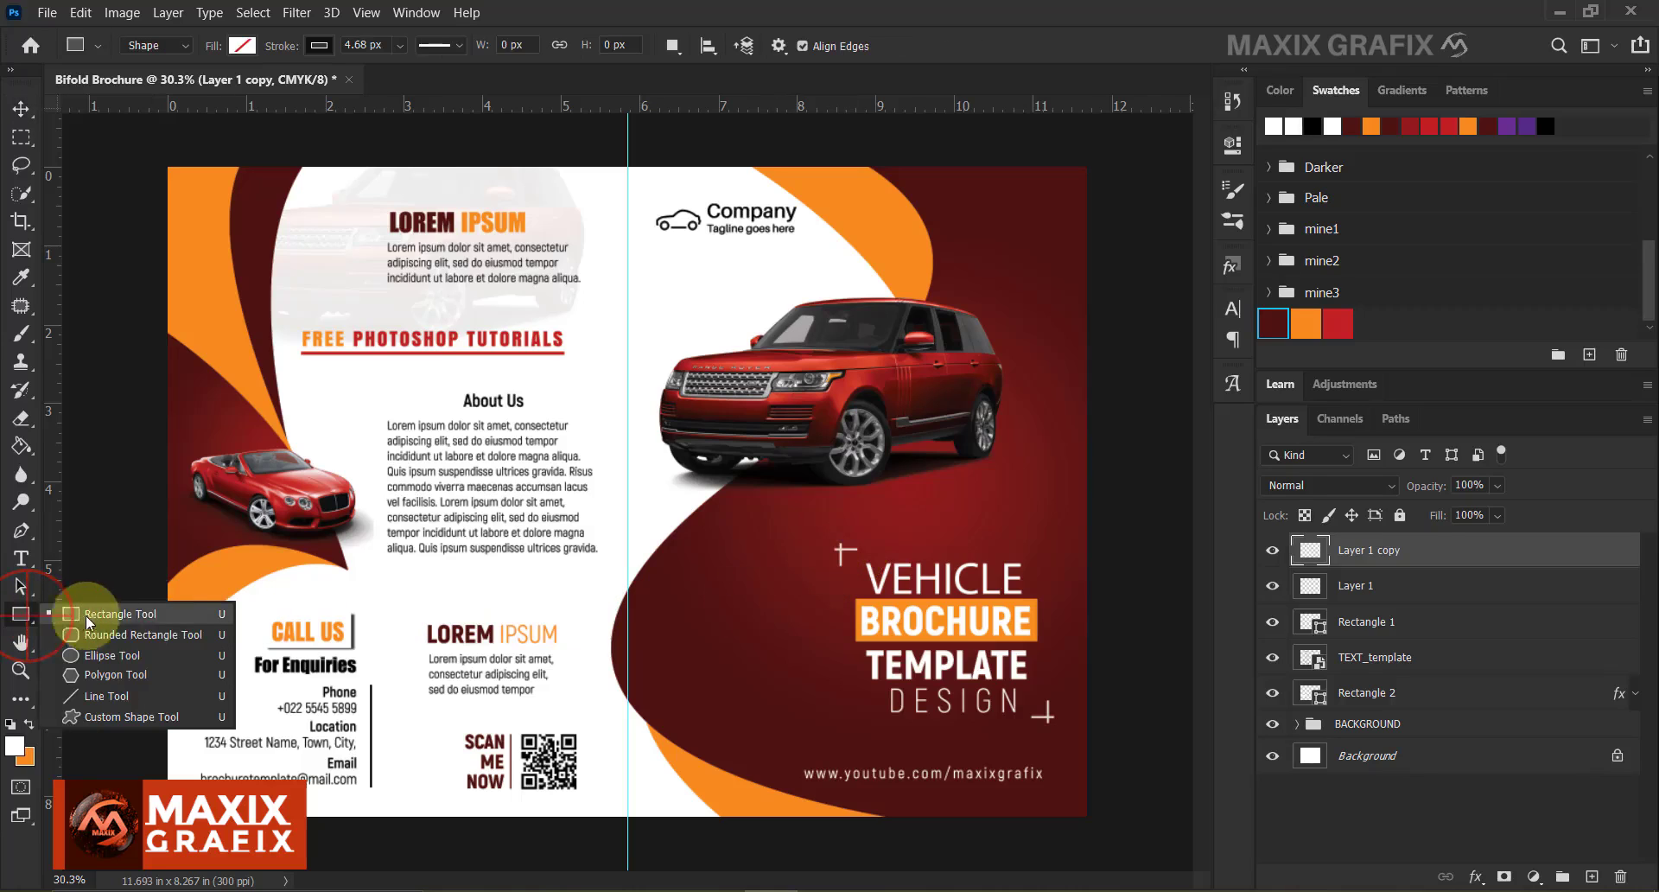
Draw a small orange rectangle beneath DESIGN with 19 px rounded corners.
left_click(173, 614)
scroll(1003, 700, "up", 4)
left_click_drag(913, 753, 1032, 775)
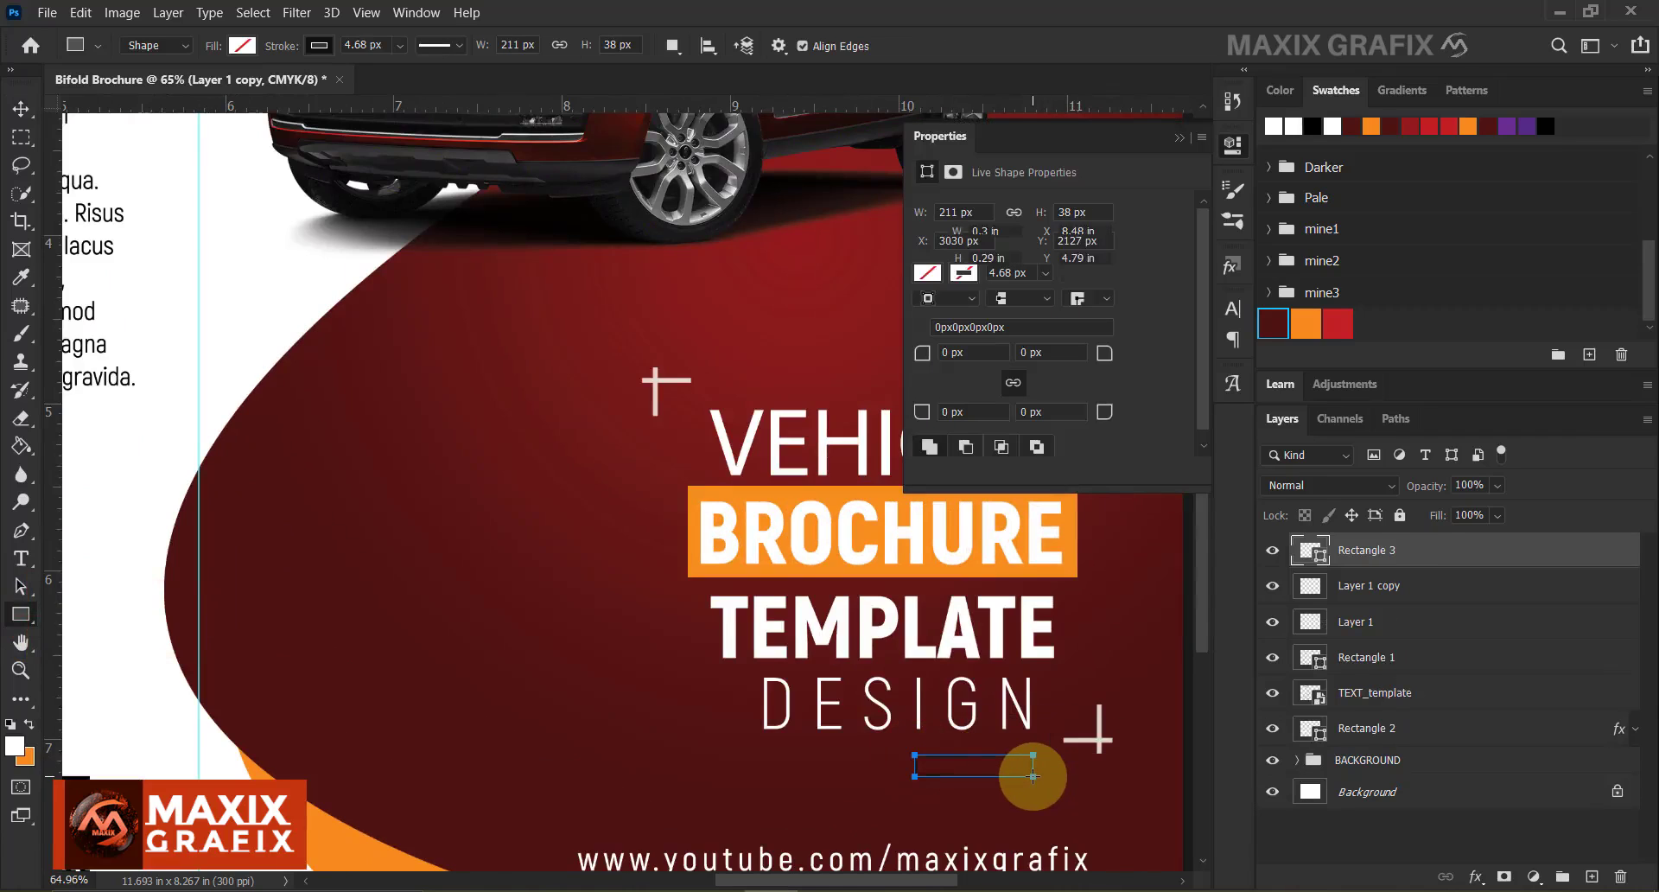
left_click(927, 273)
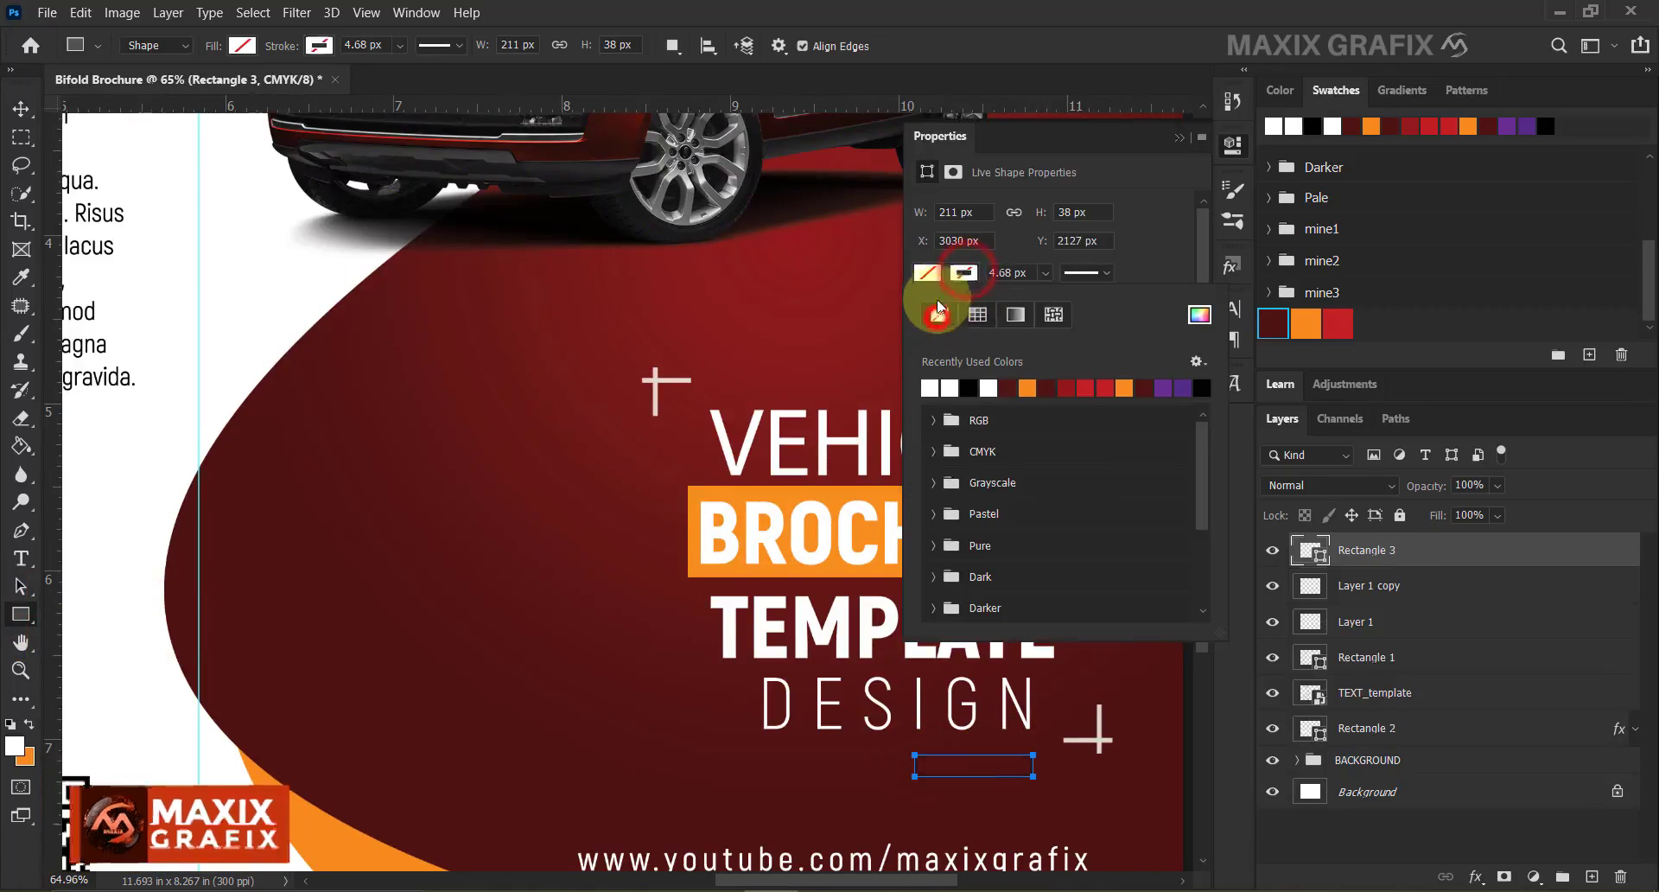
left_click(1309, 322)
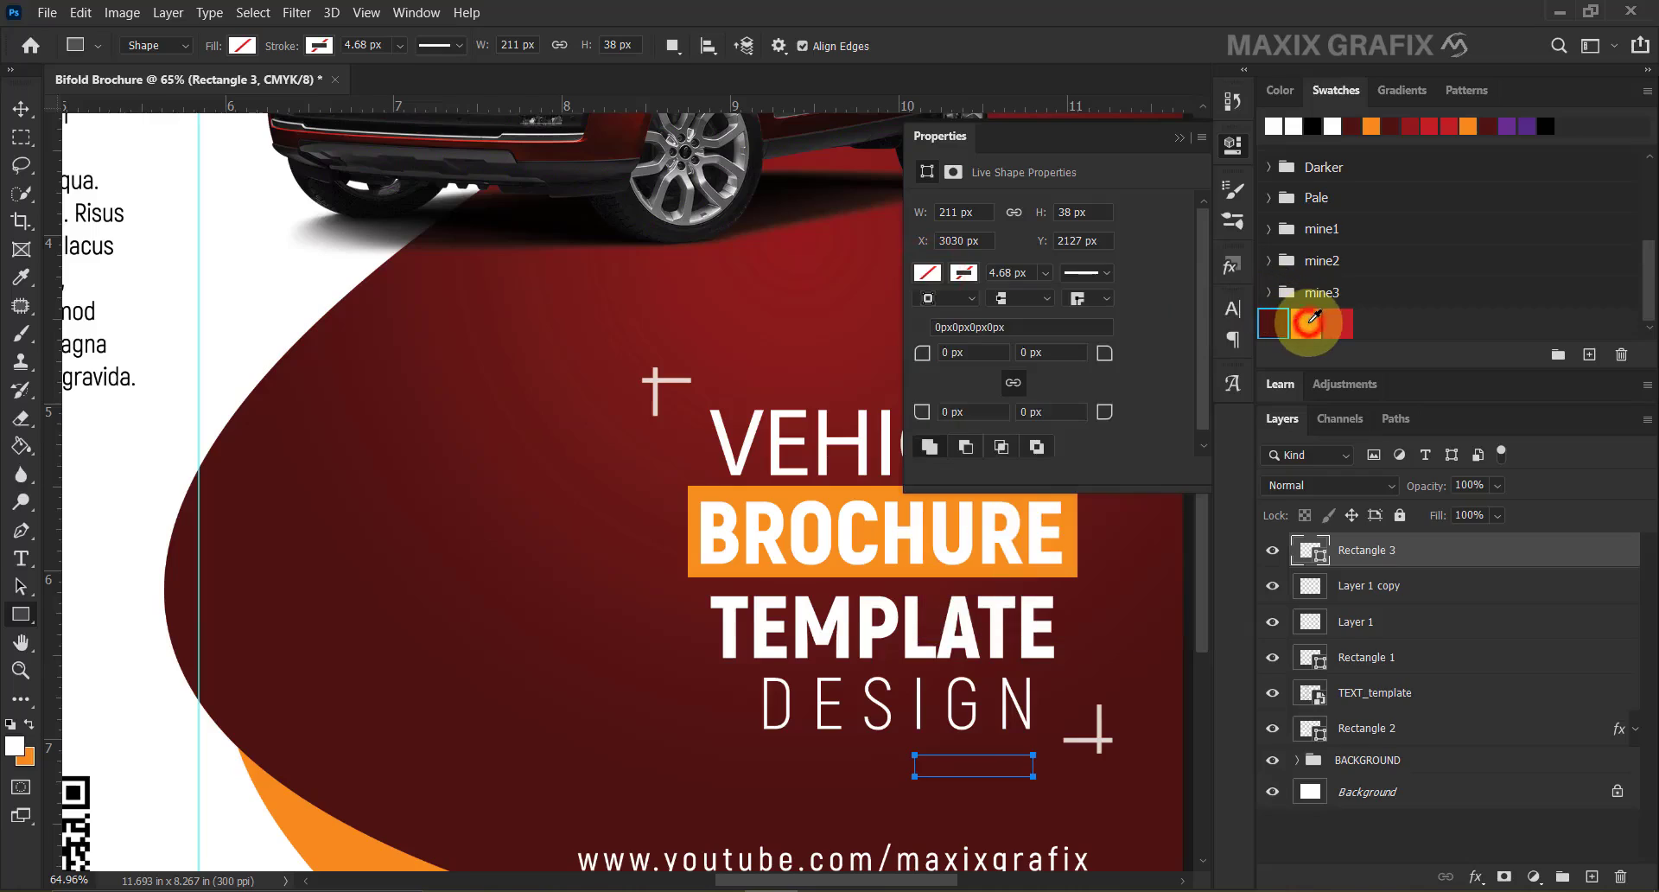
left_click(1308, 322)
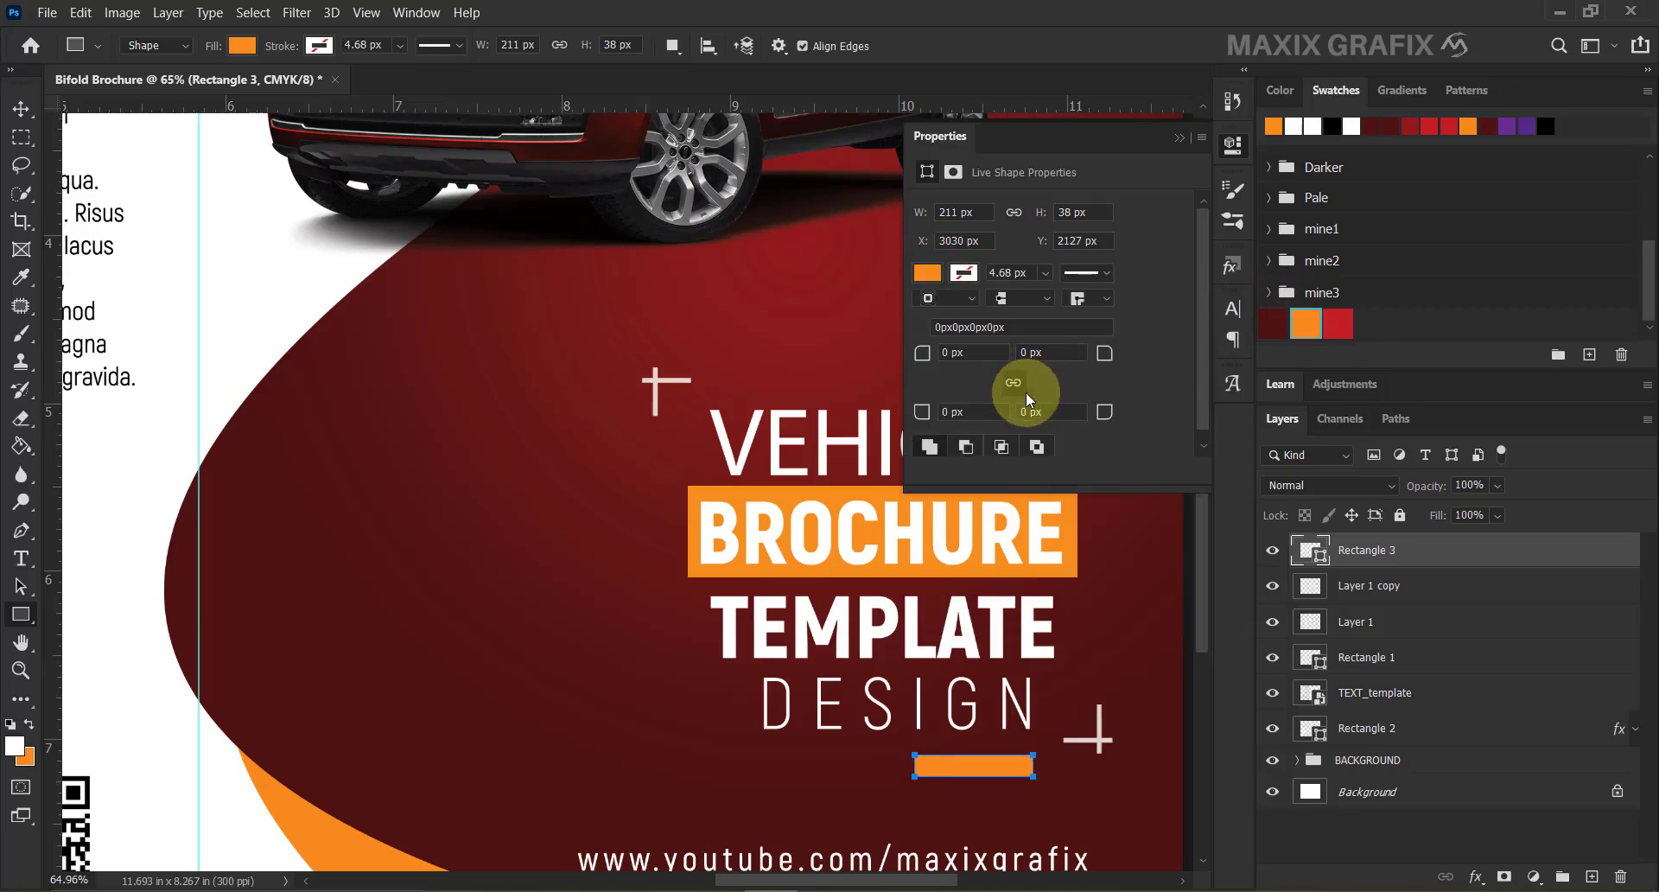
left_click_drag(1105, 352, 1159, 363)
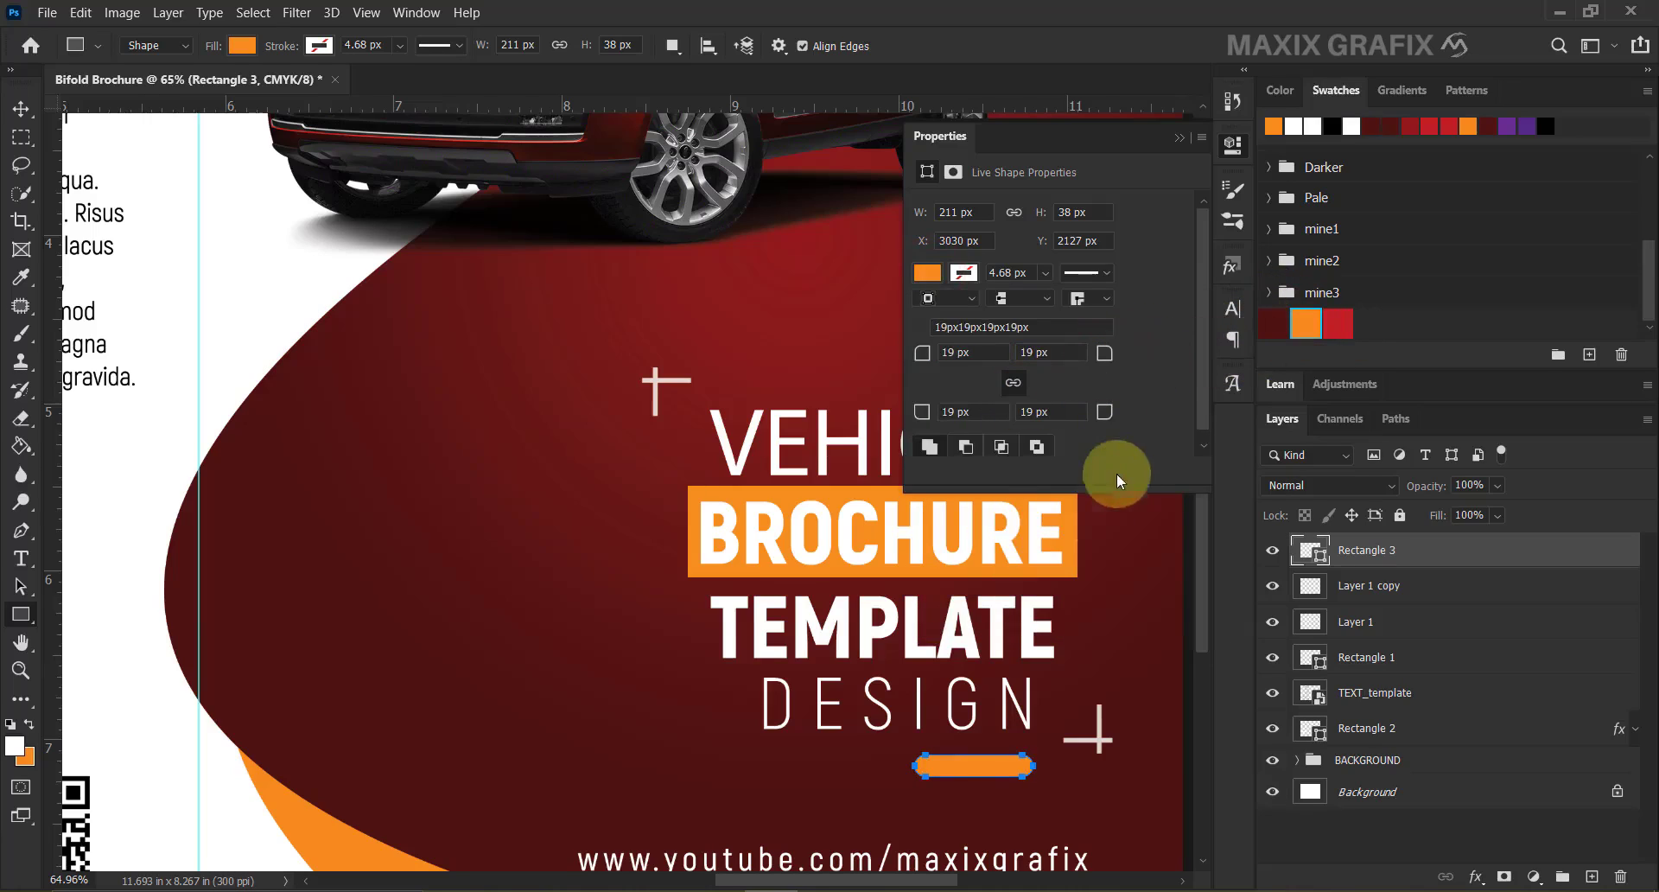
Narrow the orange bar from its left end to about 184.83 px wide.
left_click(21, 108)
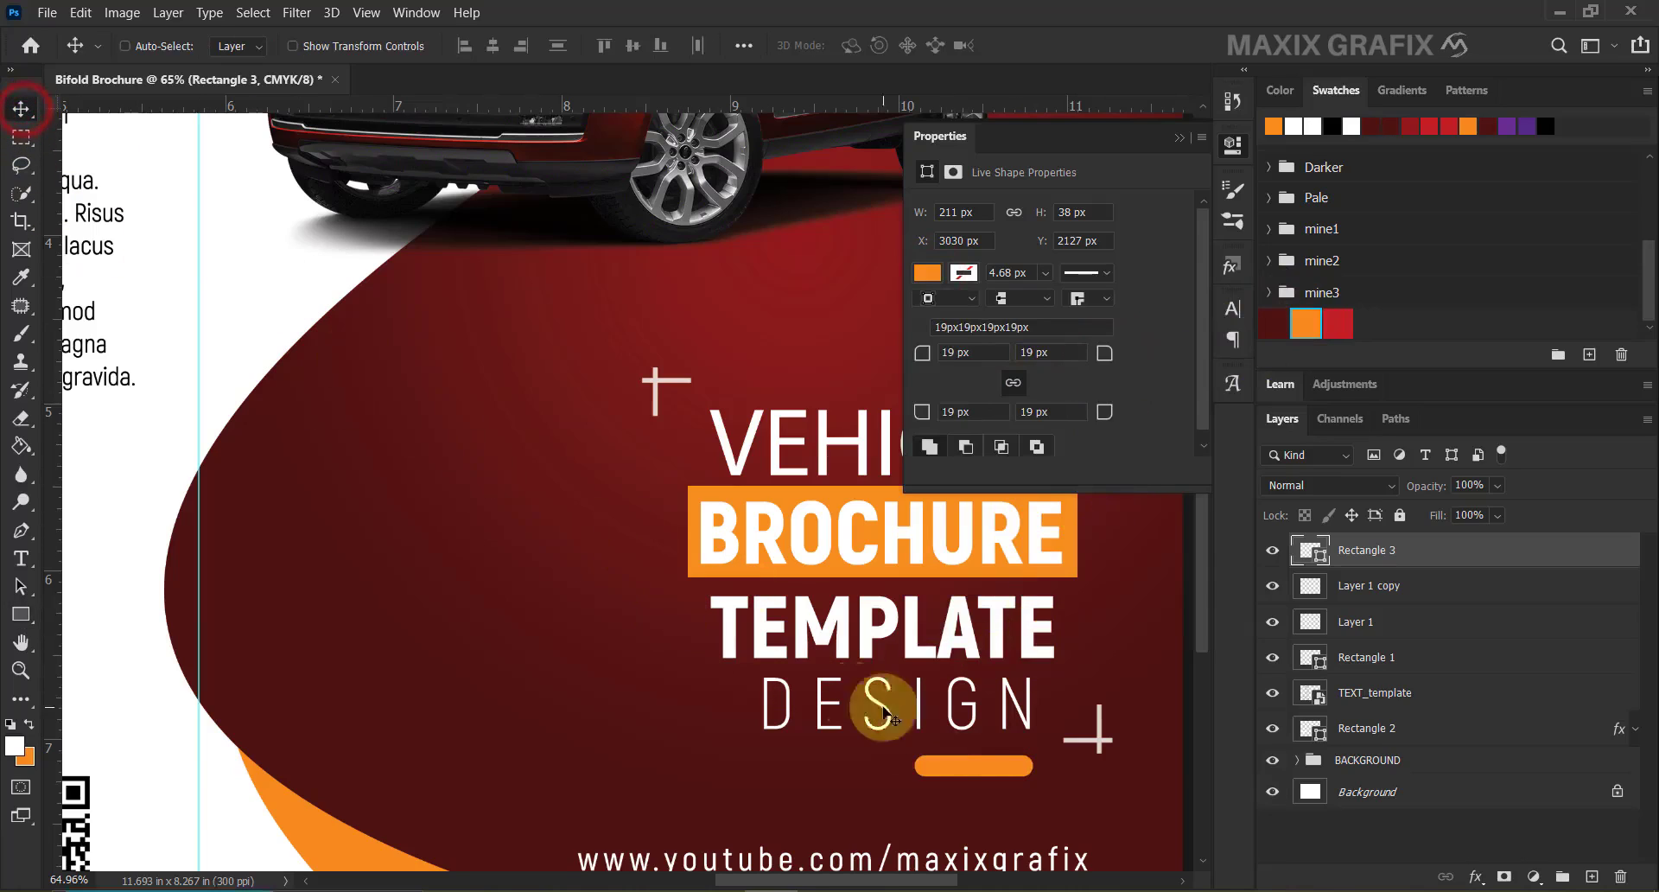
key("ctrl+t")
left_click_drag(916, 765, 928, 766)
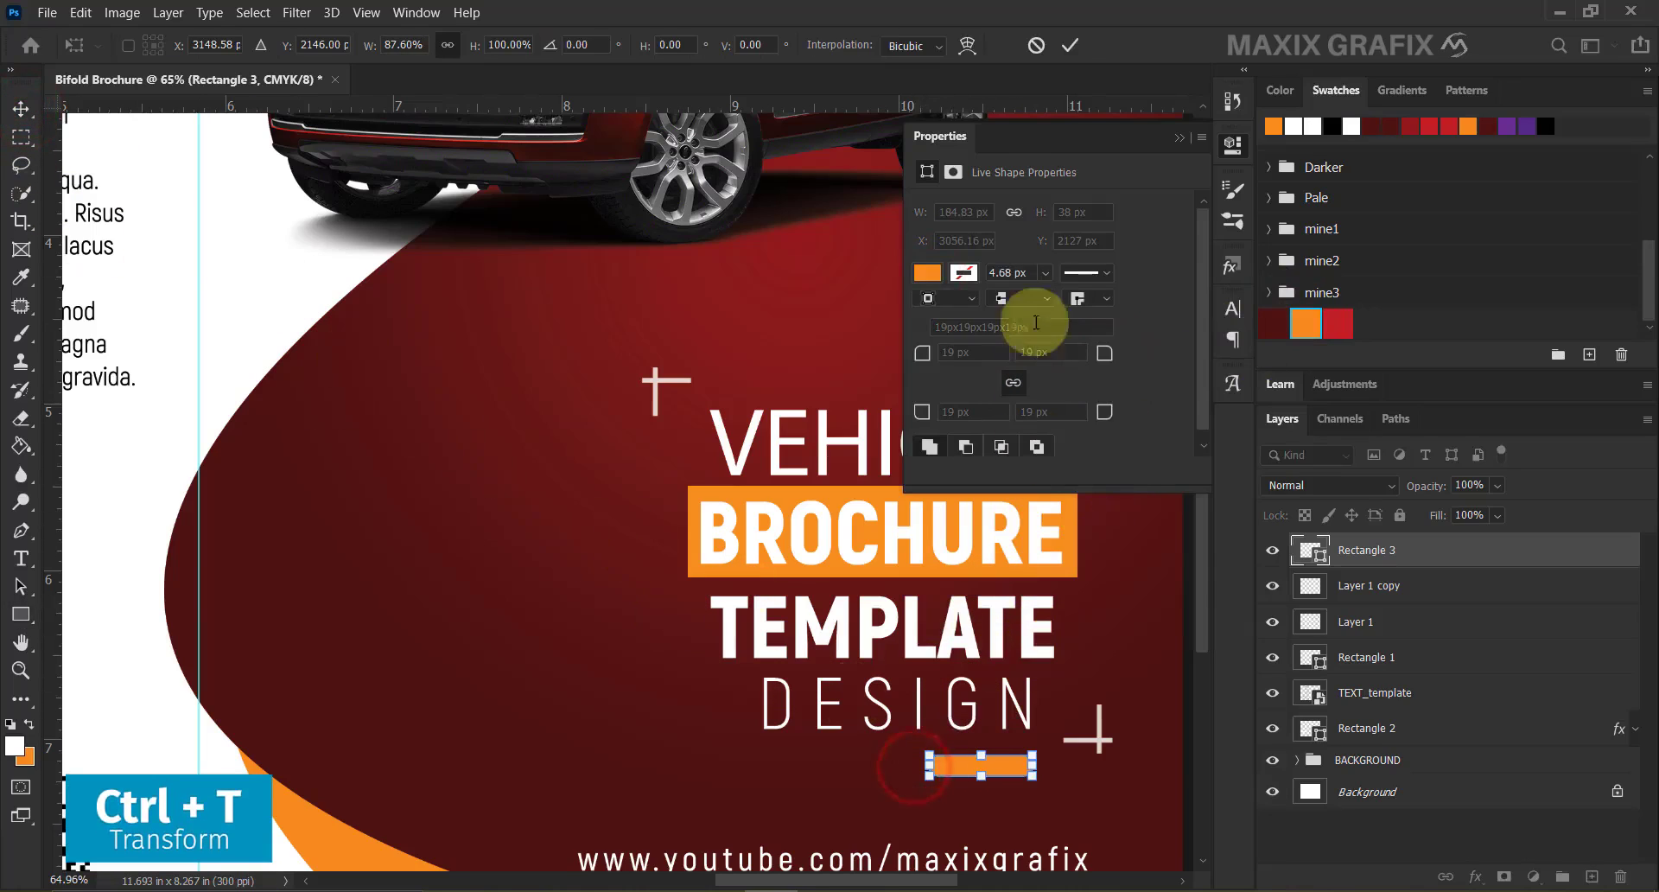
left_click(1070, 46)
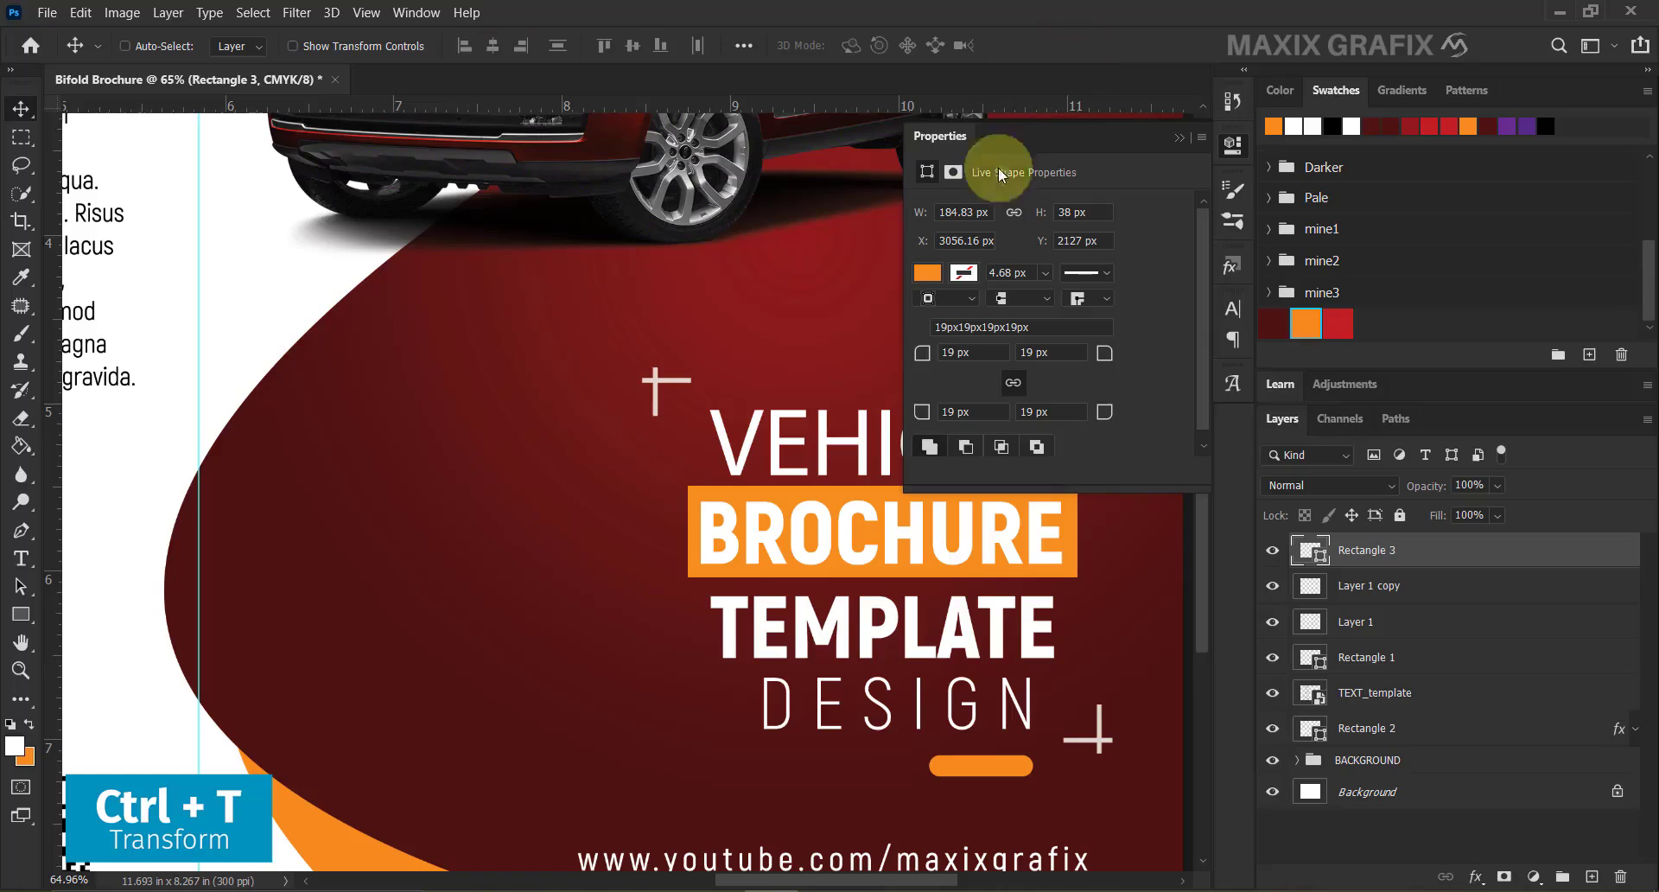
left_click(21, 614)
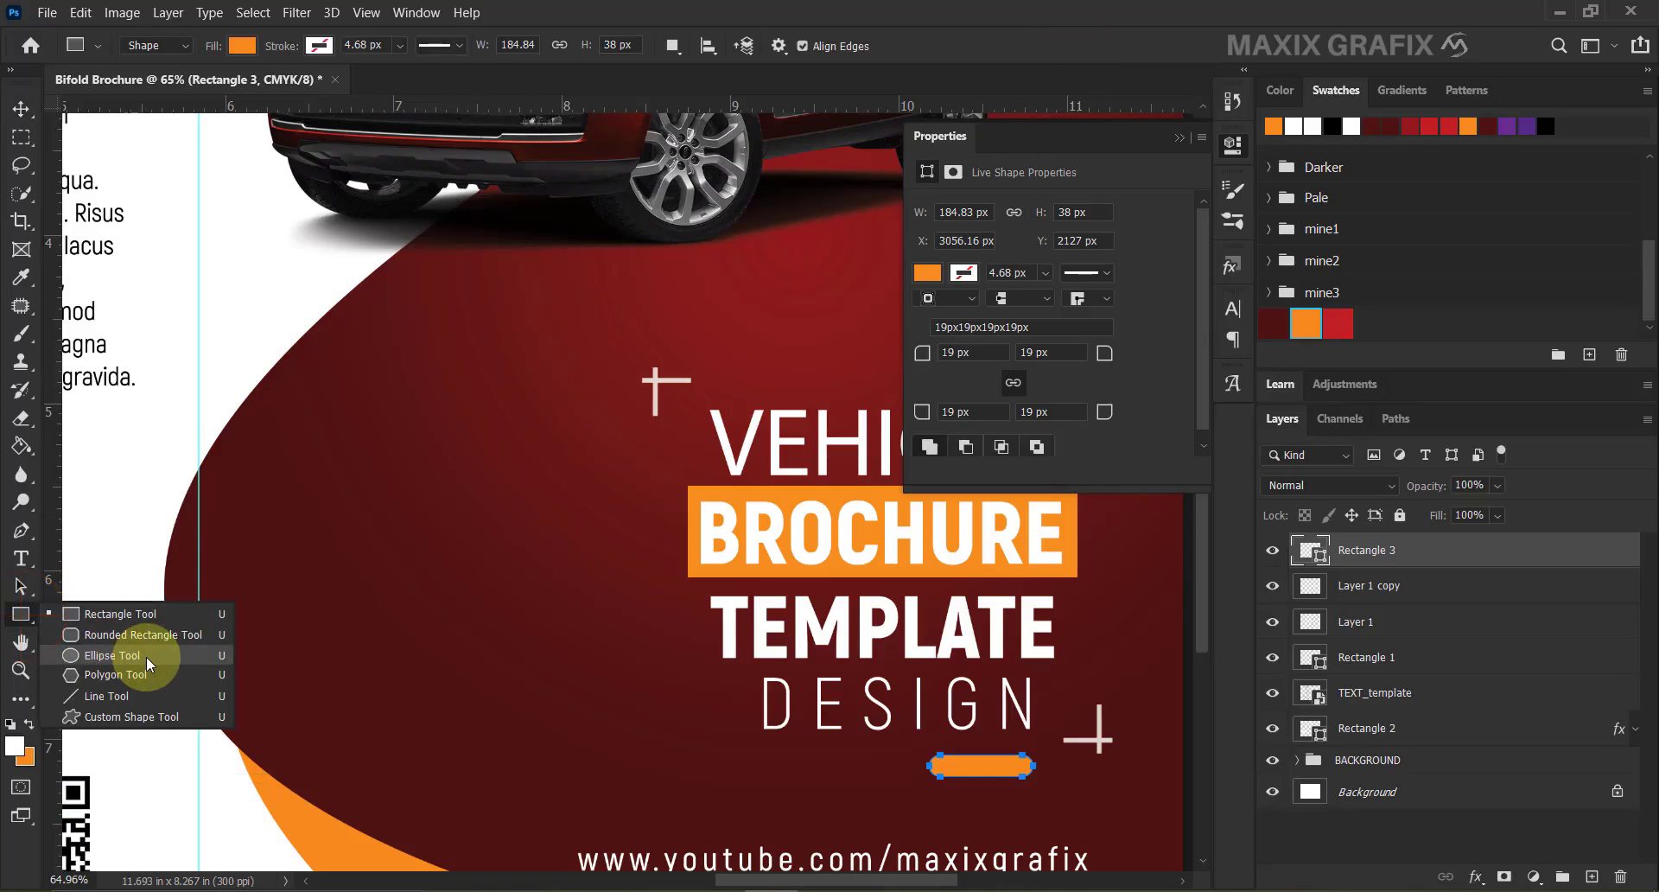
Draw a 46 × 46 px orange dot left of the bar, zoom out, and add Layer 2.
left_click(112, 655)
left_click_drag(876, 756, 903, 791)
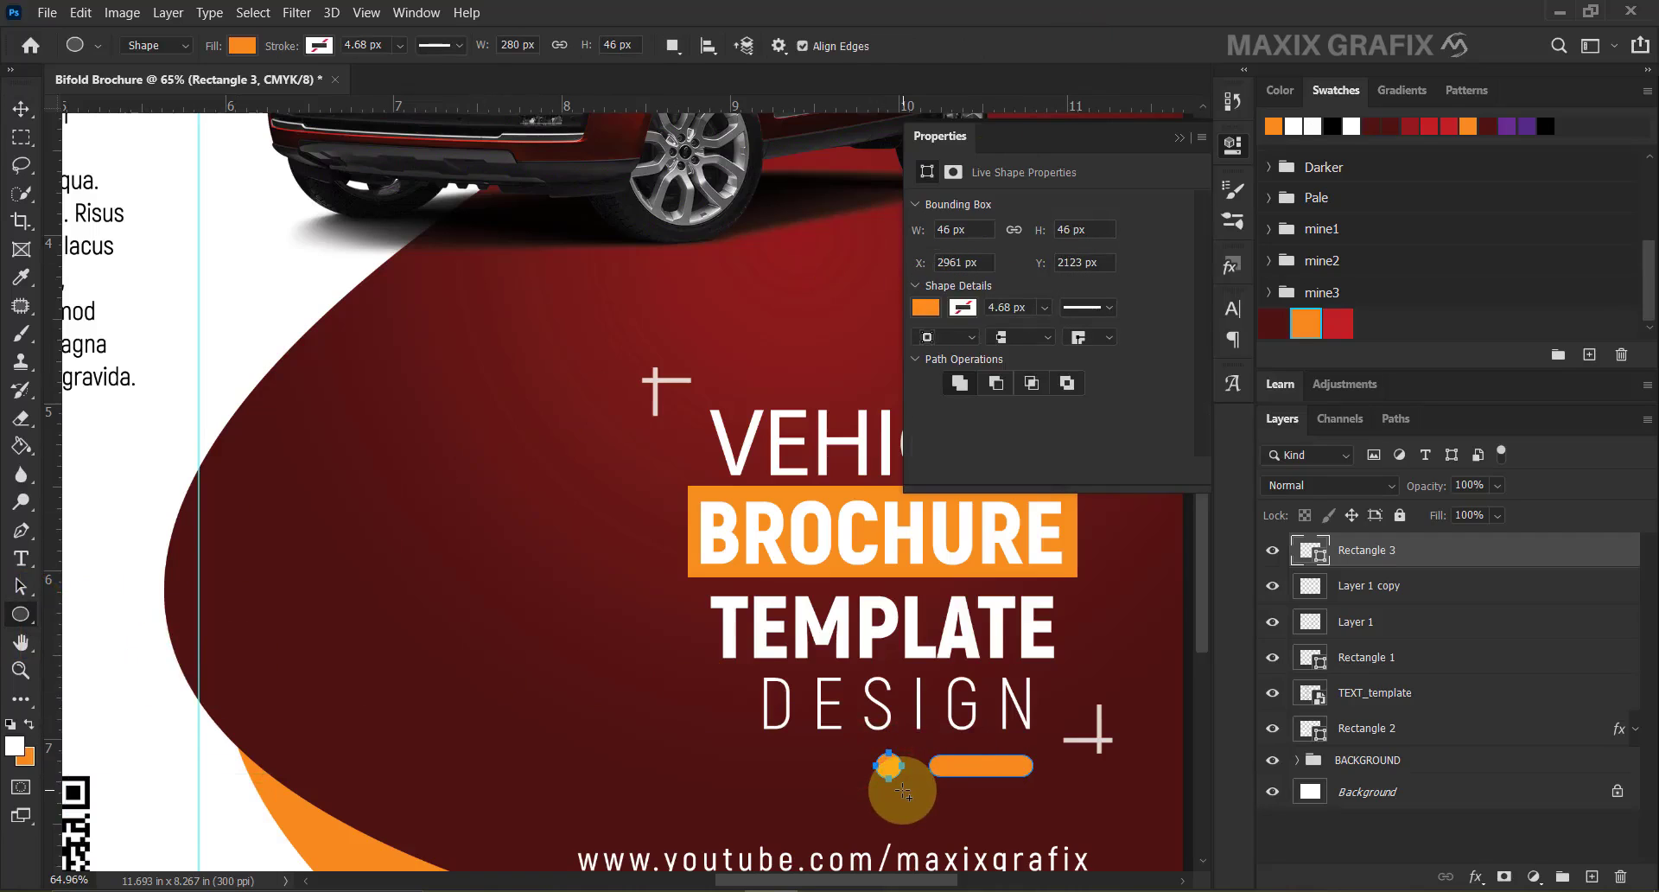
key("v")
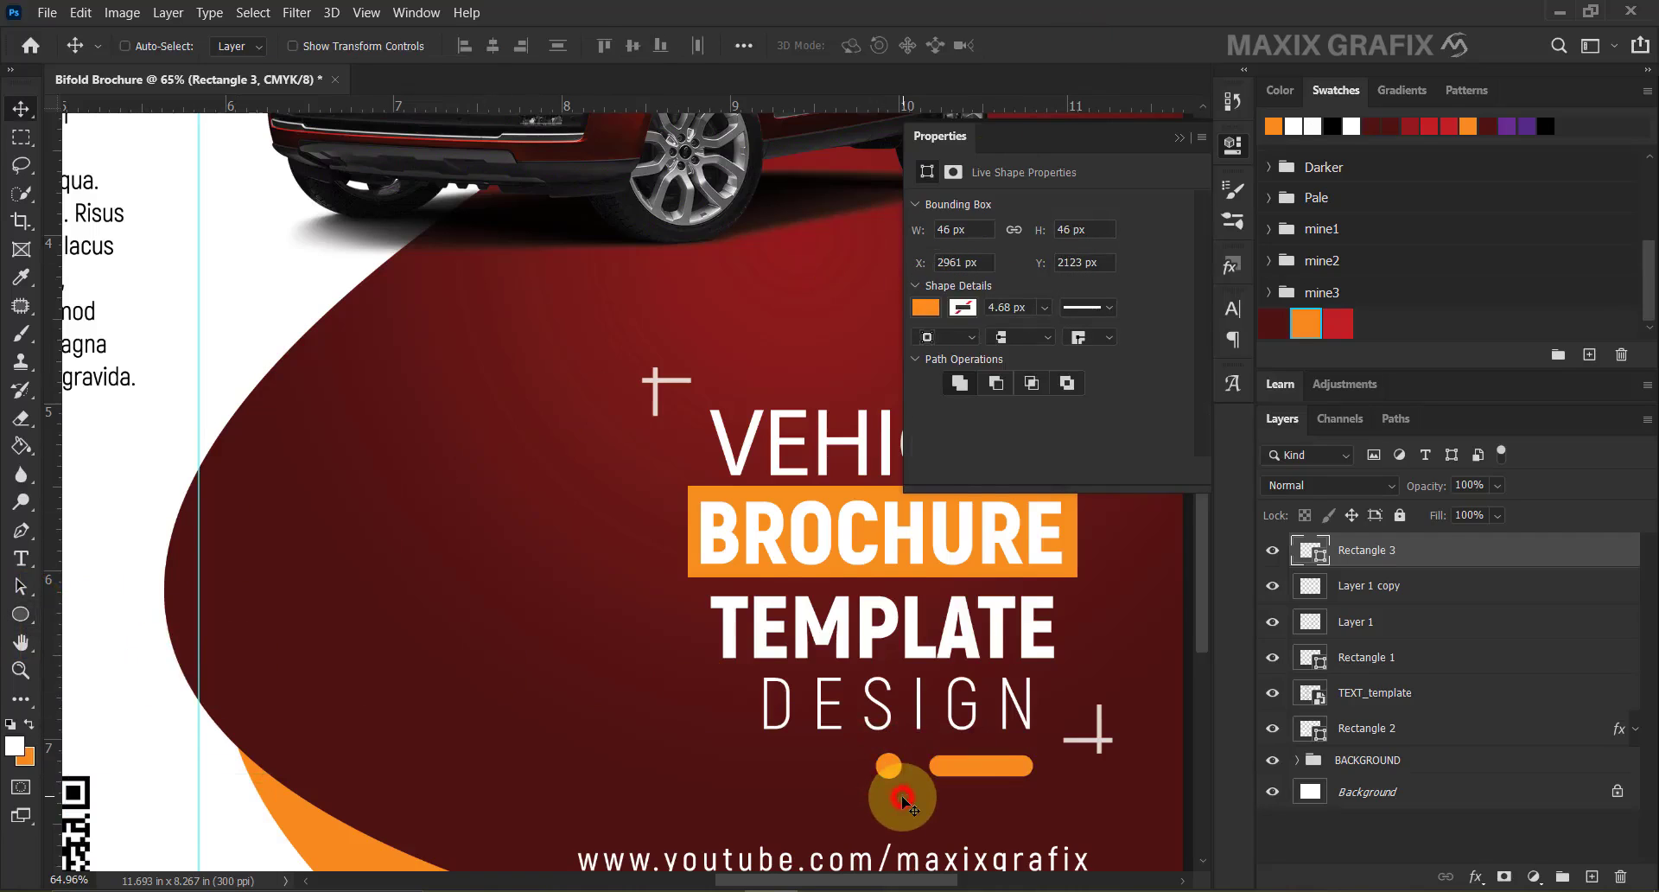
key("ctrl+minus")
key("ctrl+minus")
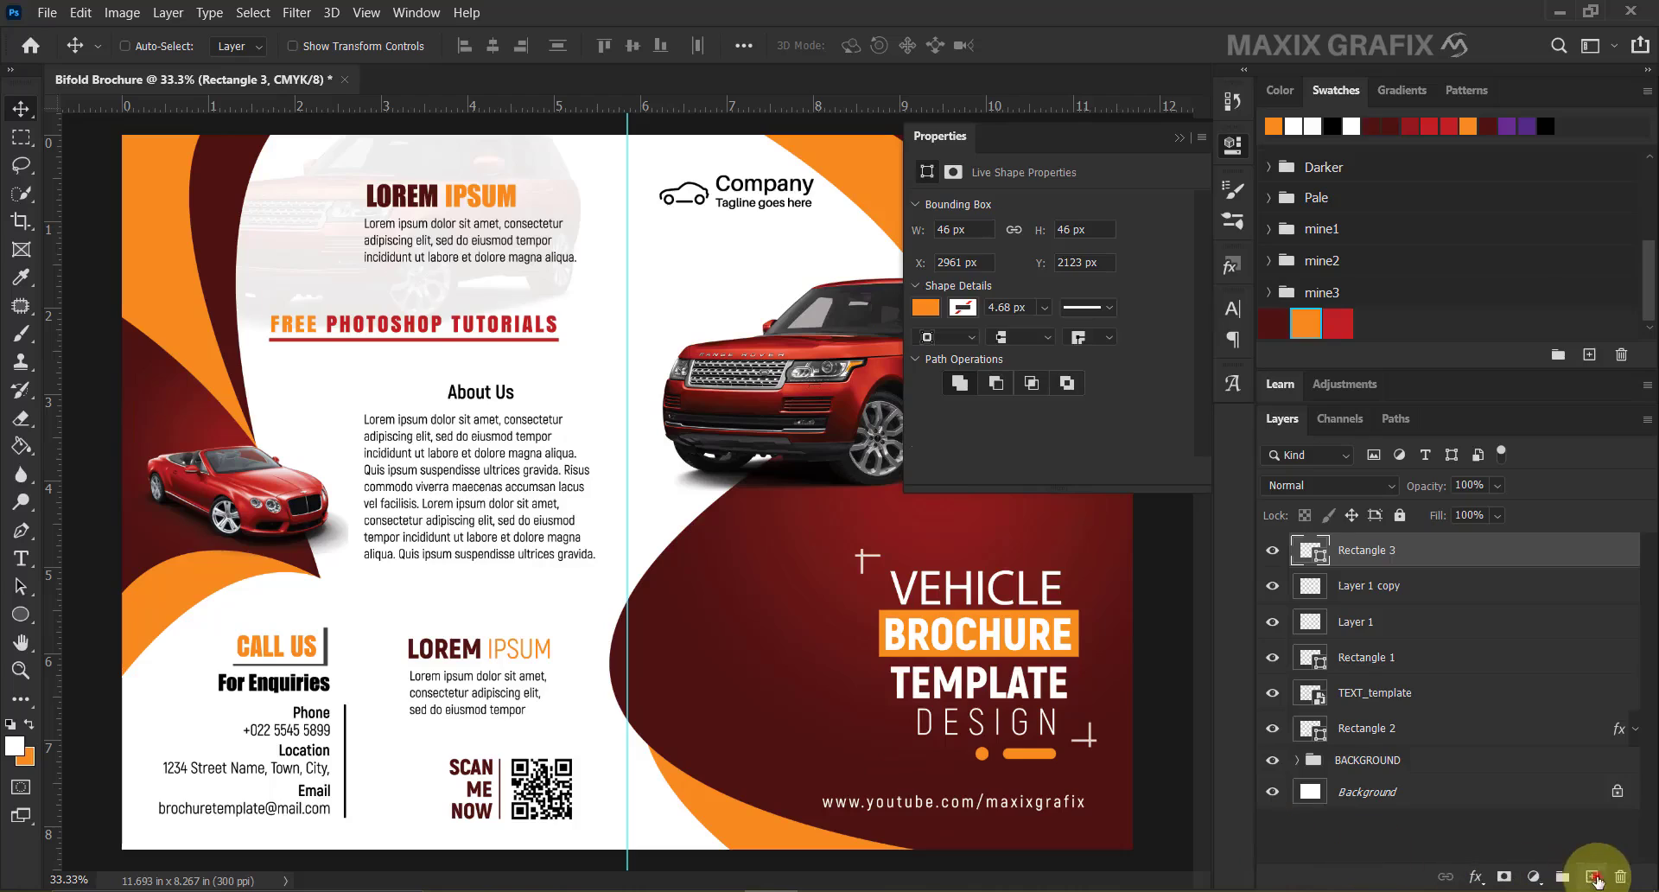
left_click(1594, 878)
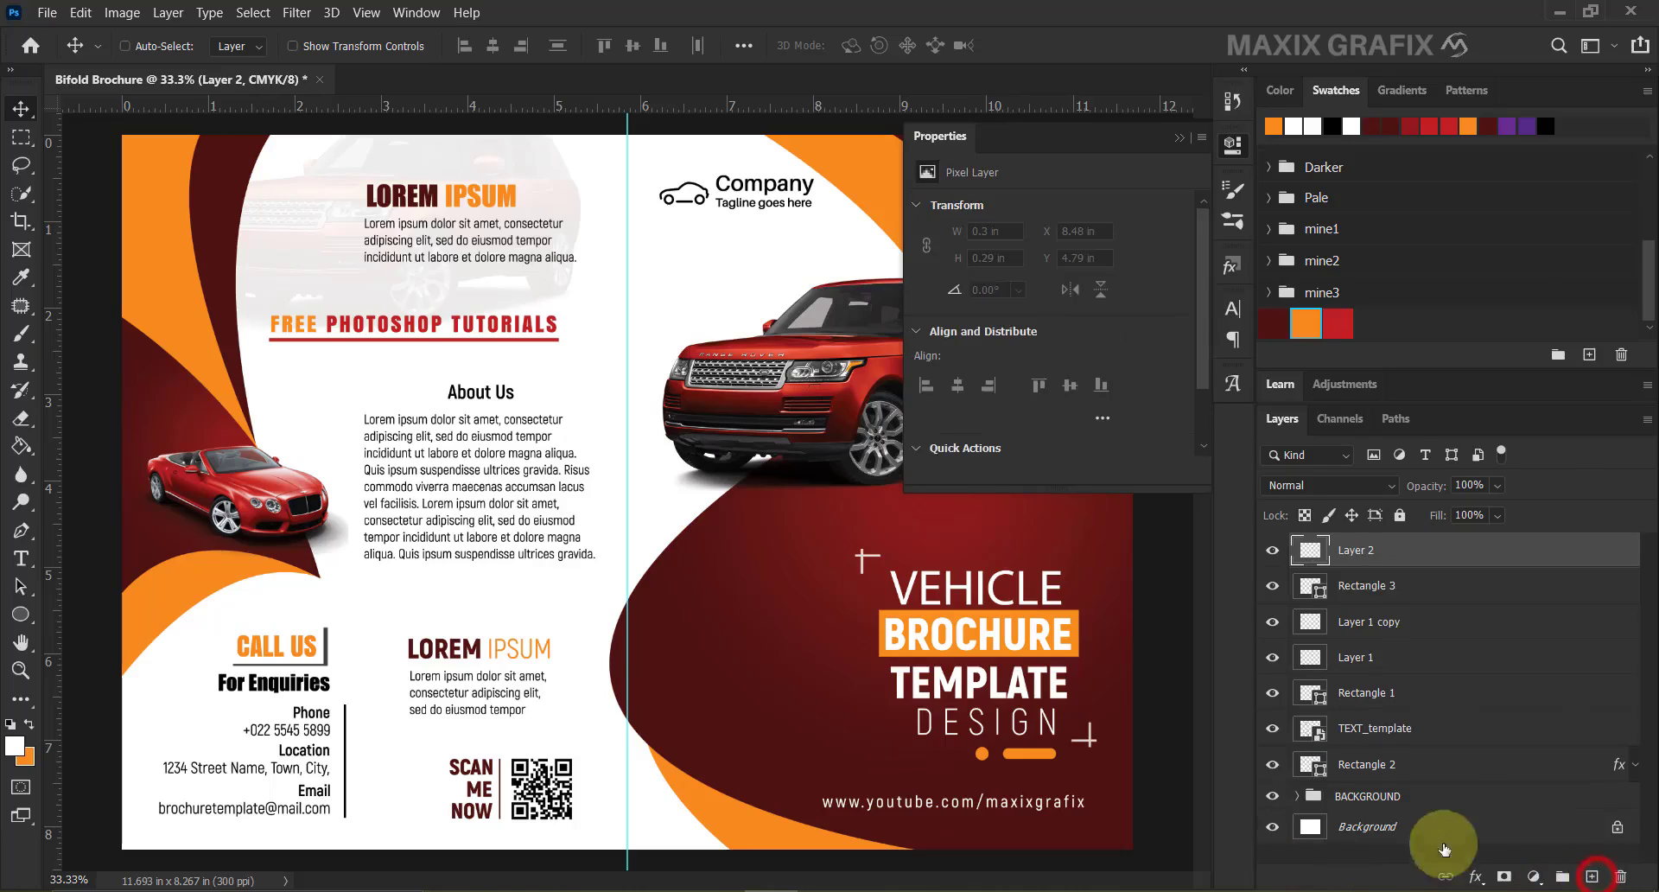
Stamp large and small orange ring brush marks on Layer 2 near the LOREM IPSUM heading.
left_click(23, 336)
left_click(156, 45)
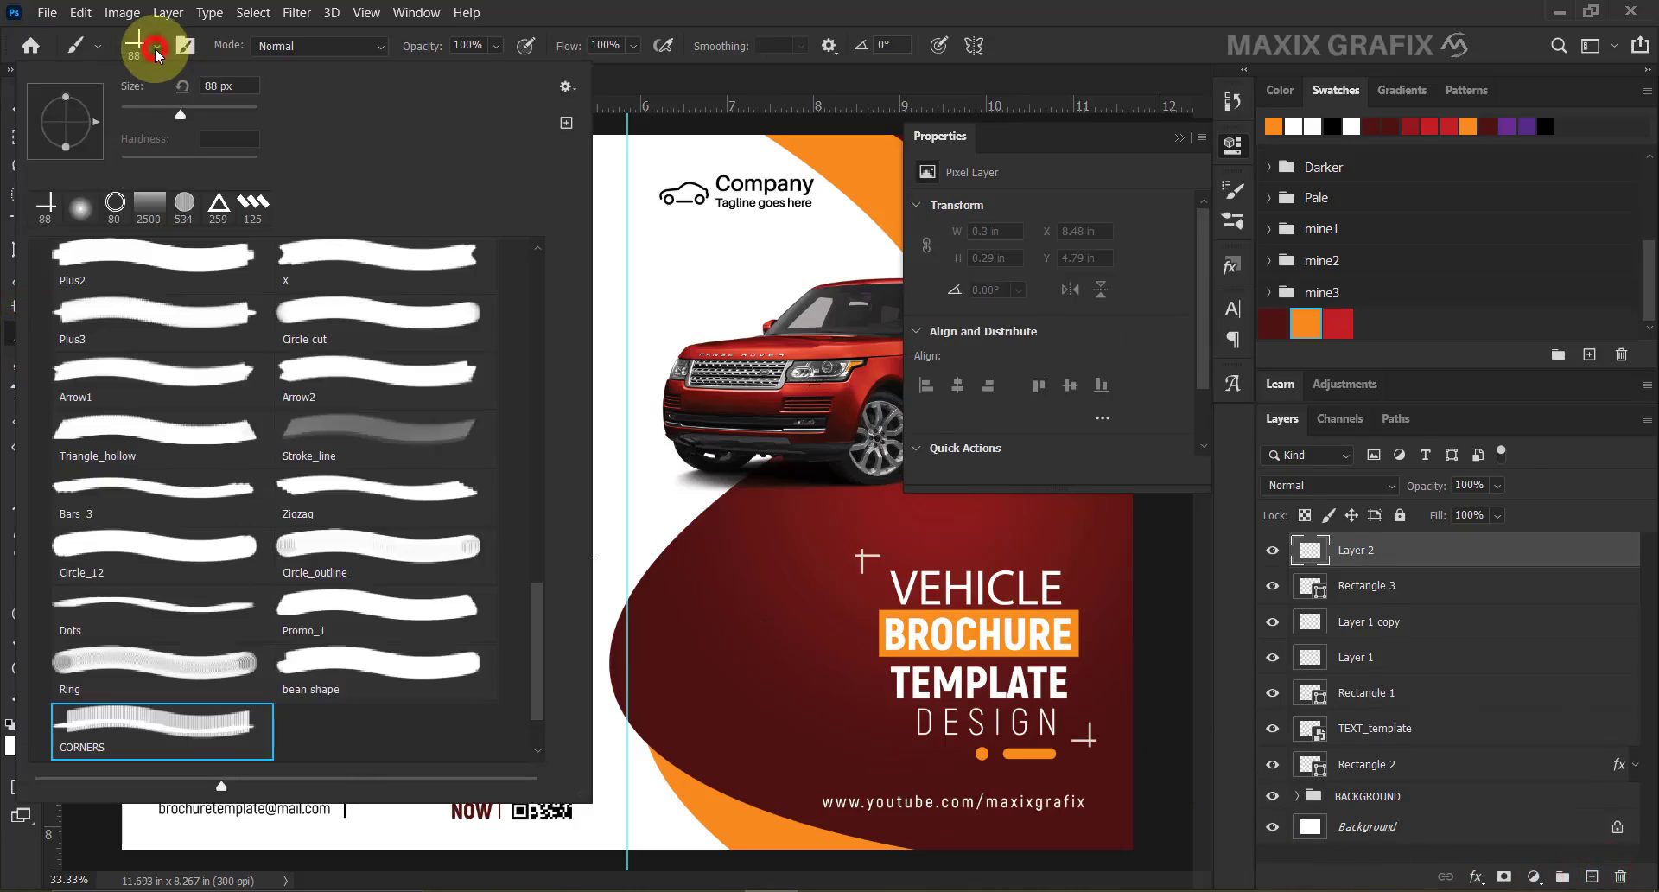
left_click(115, 201)
left_click(650, 261)
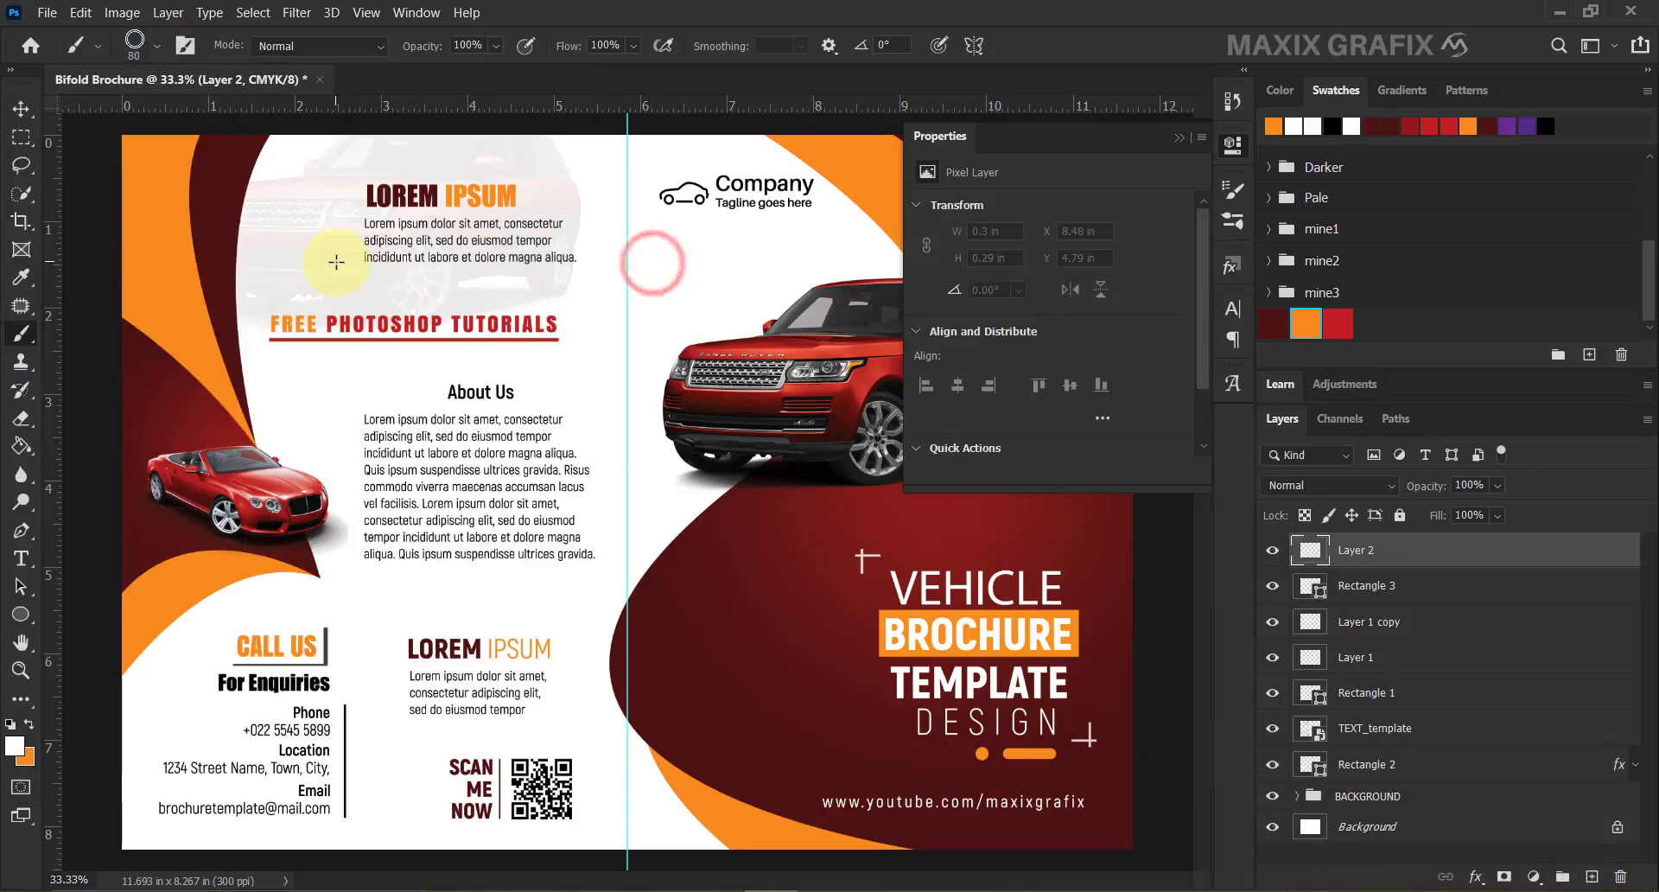
left_click(30, 722)
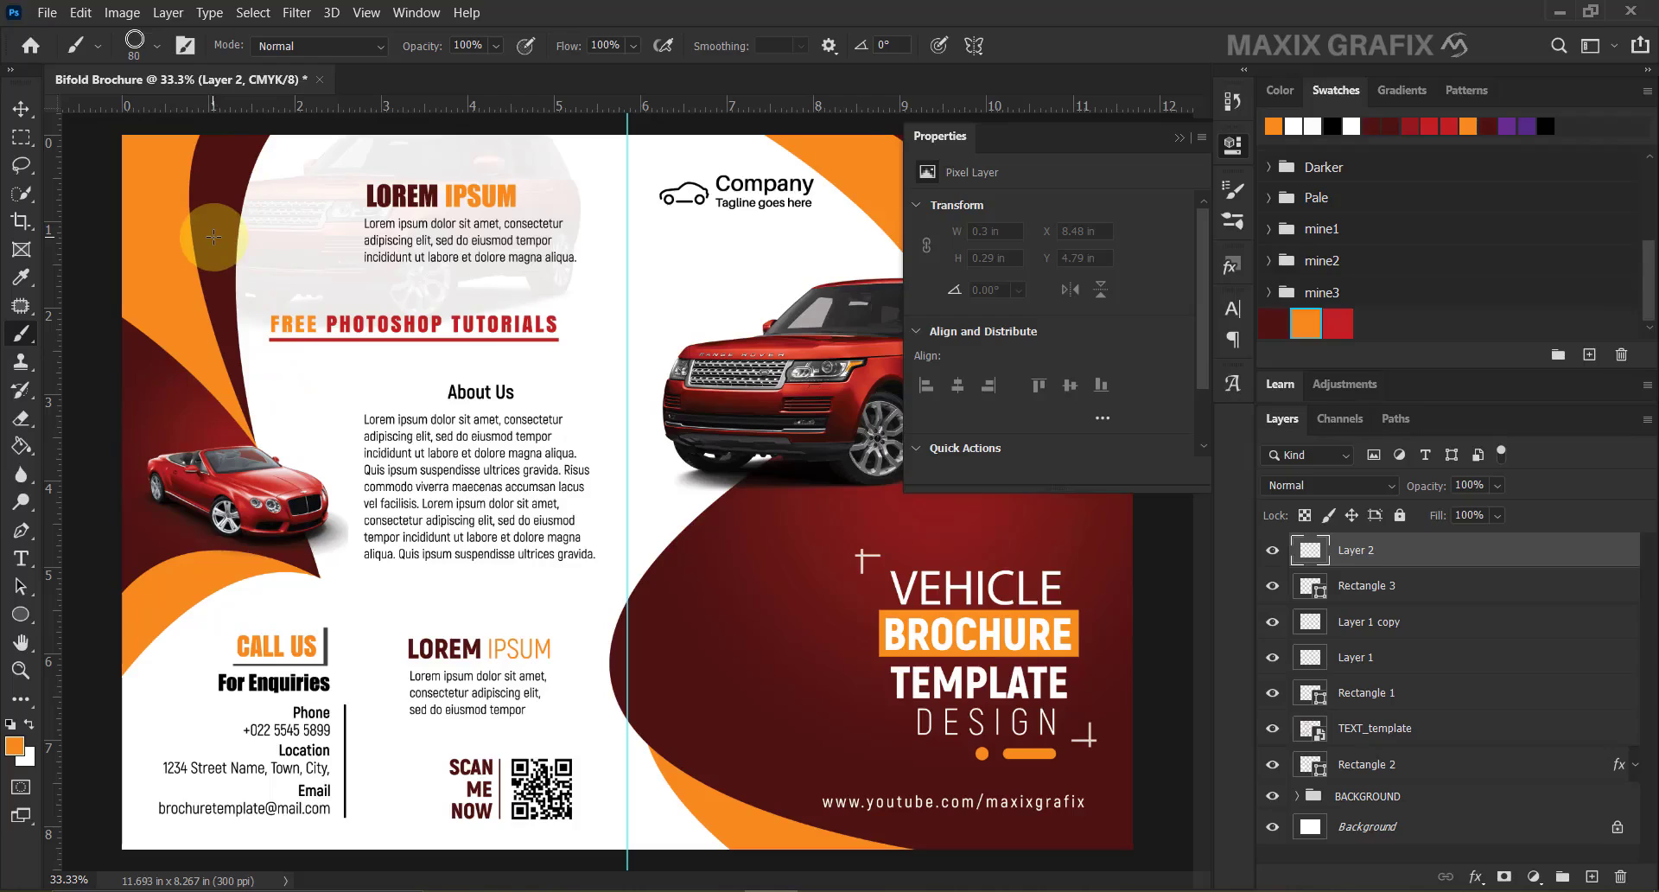
key("bracketright")
key("bracketright")
key("bracketright")
key("bracketright")
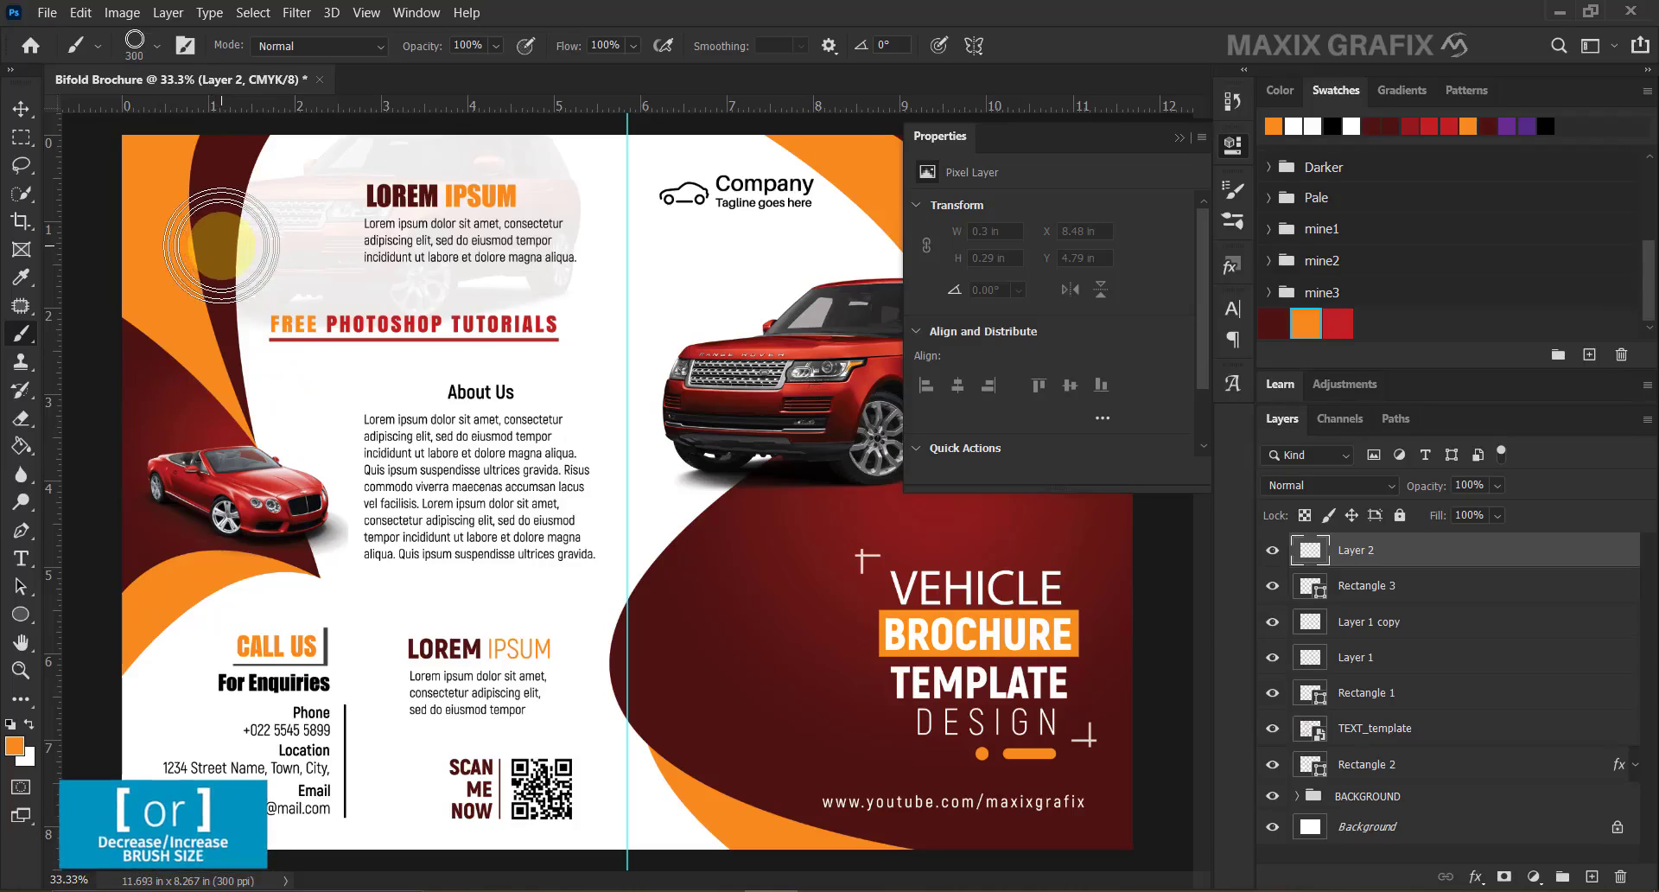
left_click(217, 238)
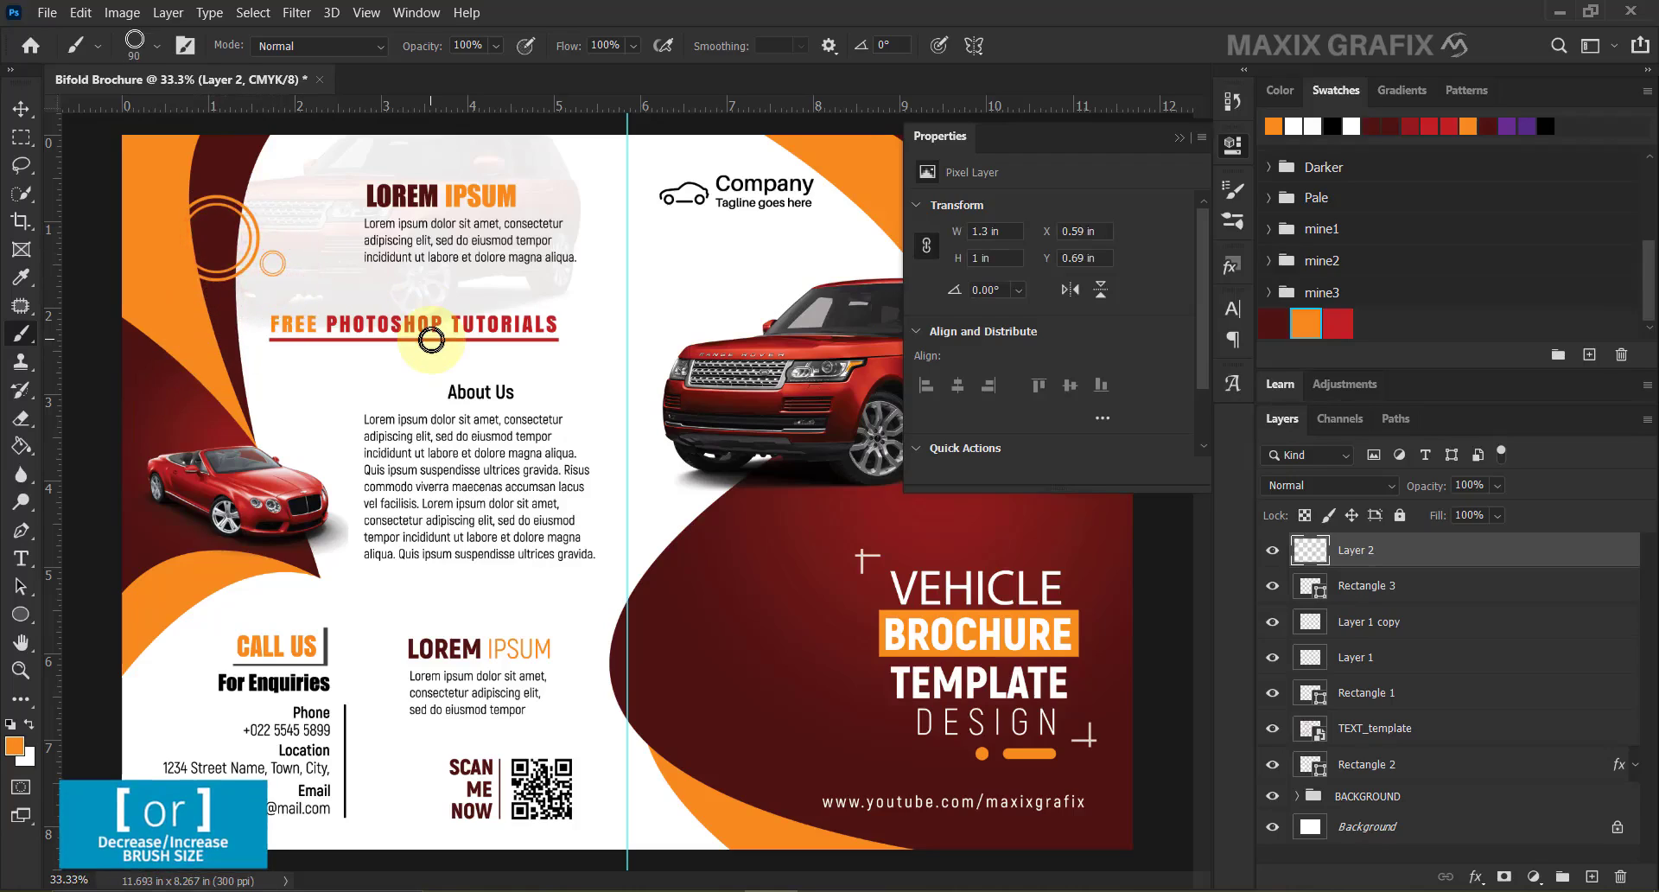
left_click(29, 724)
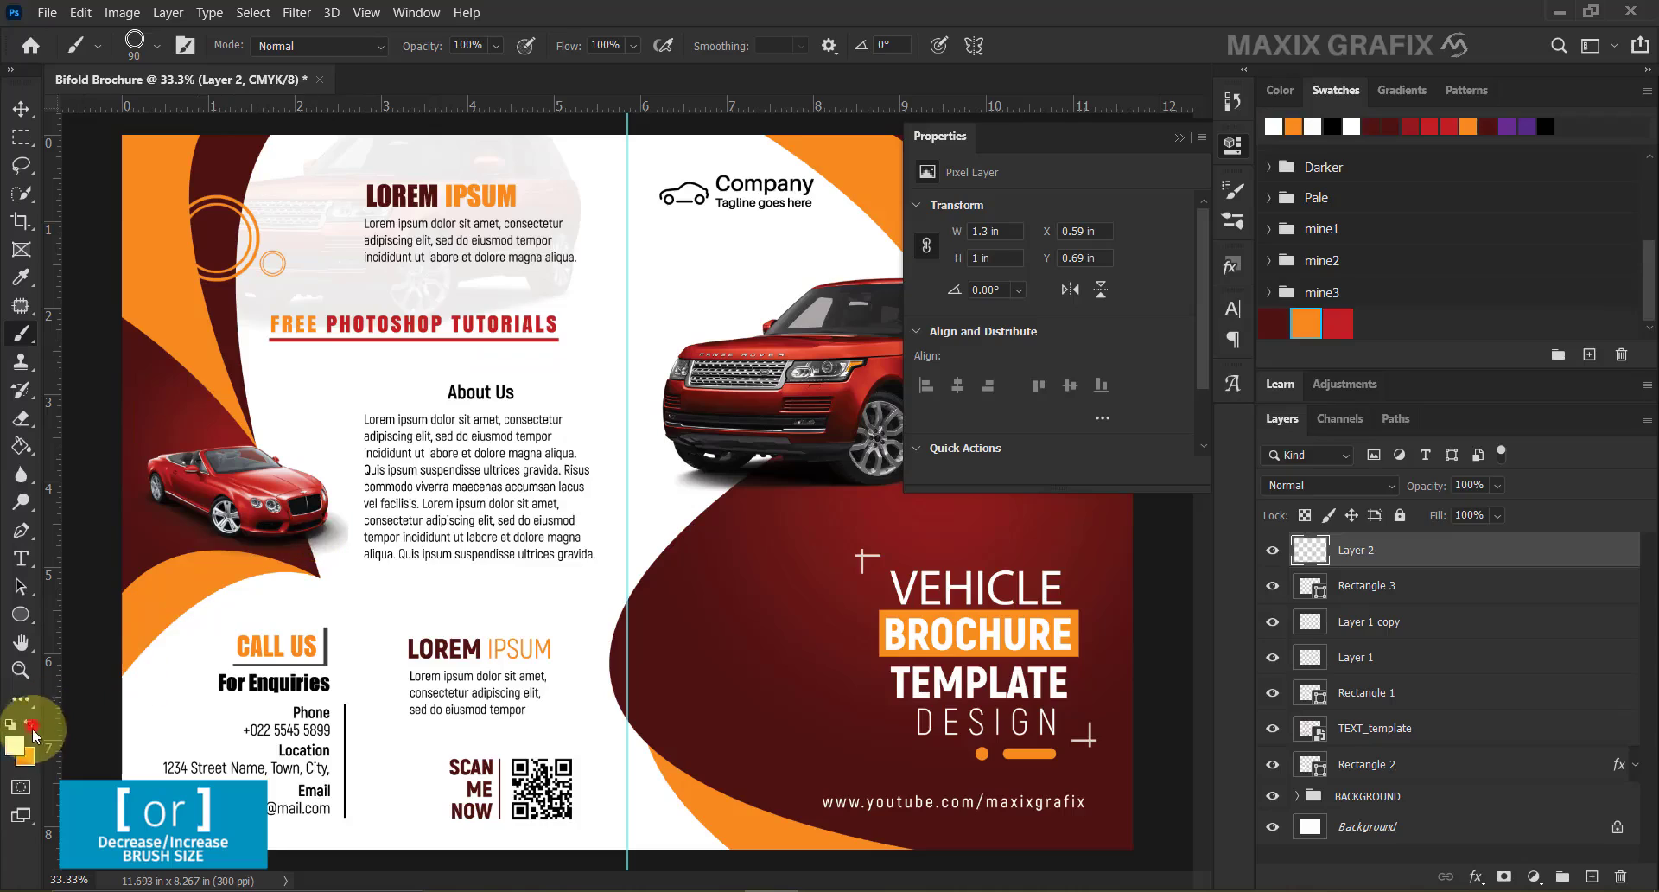
Sample the brochure's dark red as the painting colour and adjust the brush size.
left_click(13, 745)
left_click(247, 223)
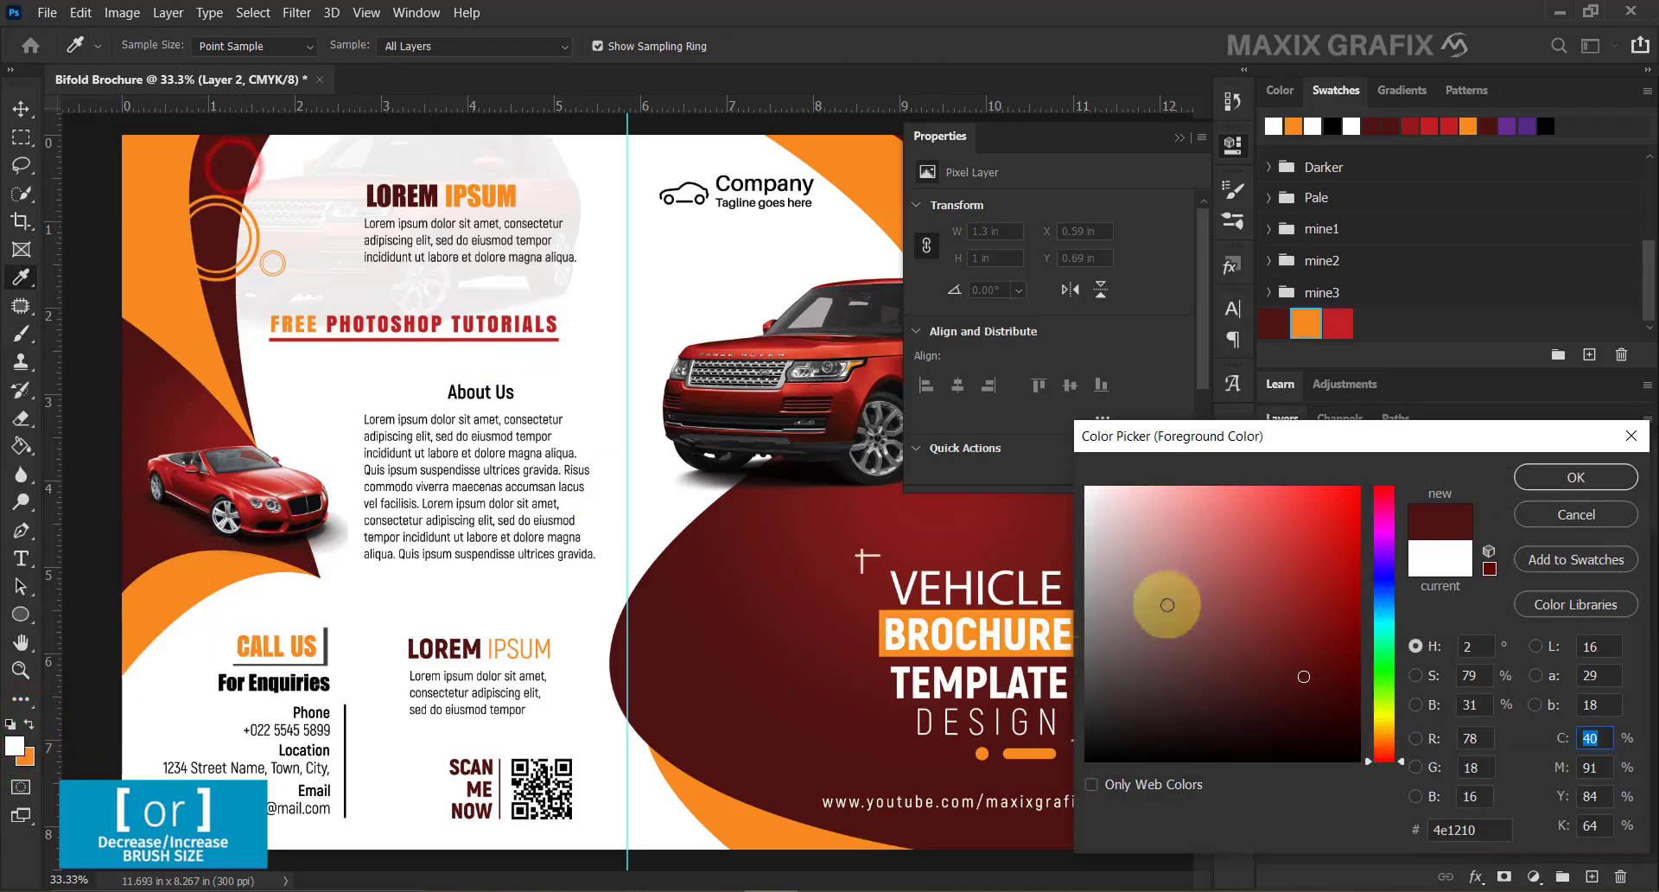
left_click(1532, 483)
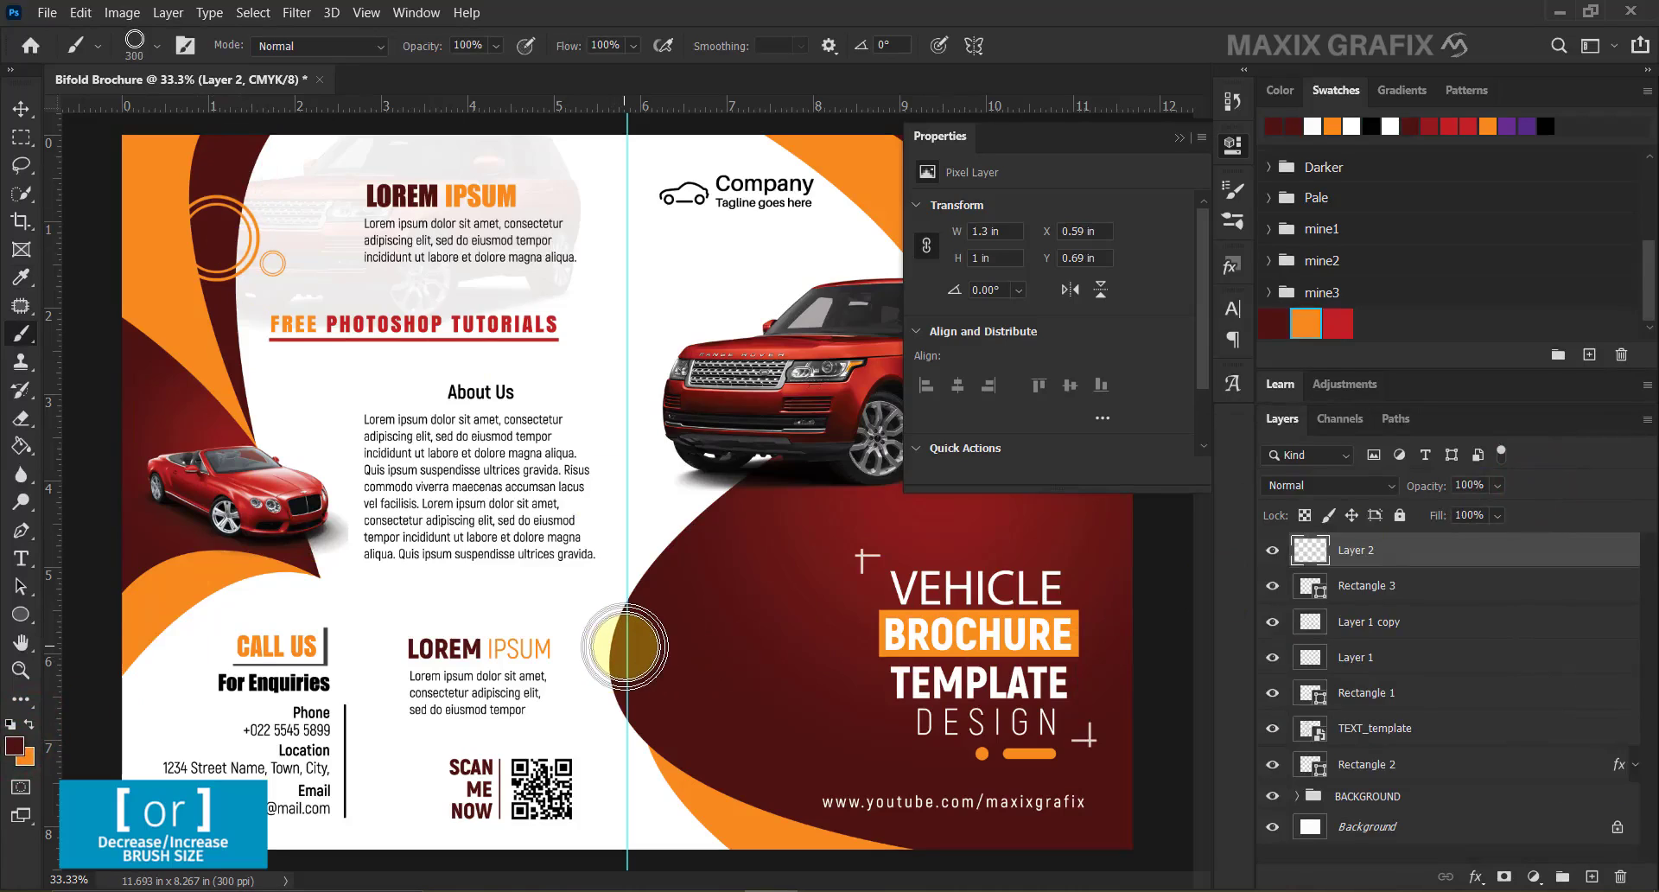
key("bracketleft")
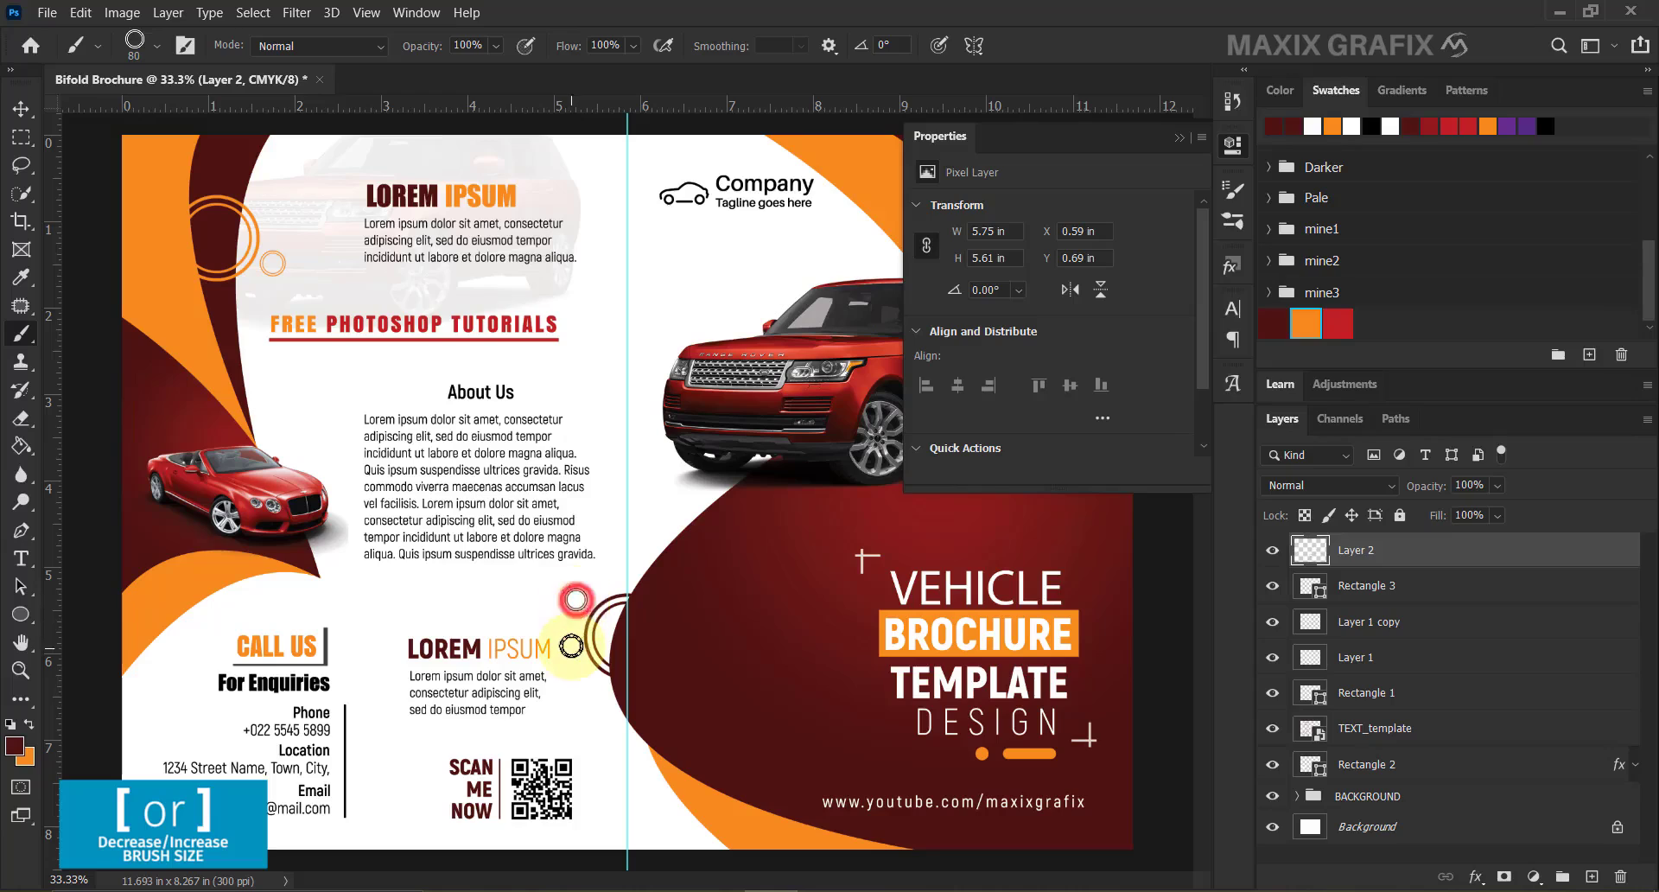
key("bracketright")
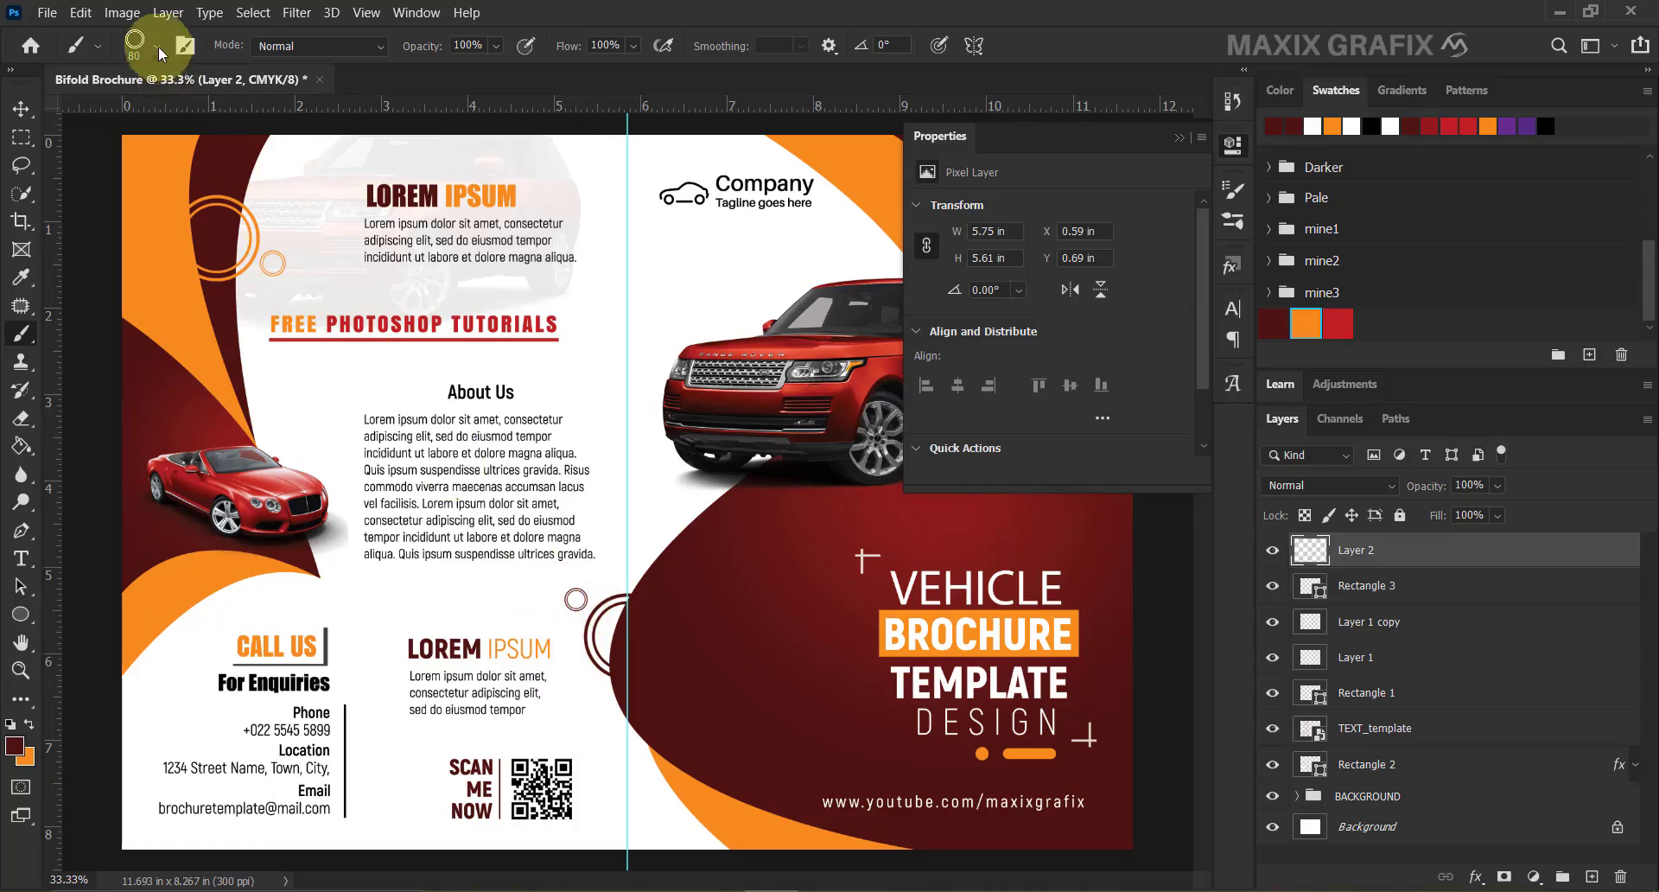
Switch to orange and stamp ring outlines on the dark red cover beside DESIGN.
left_click(158, 47)
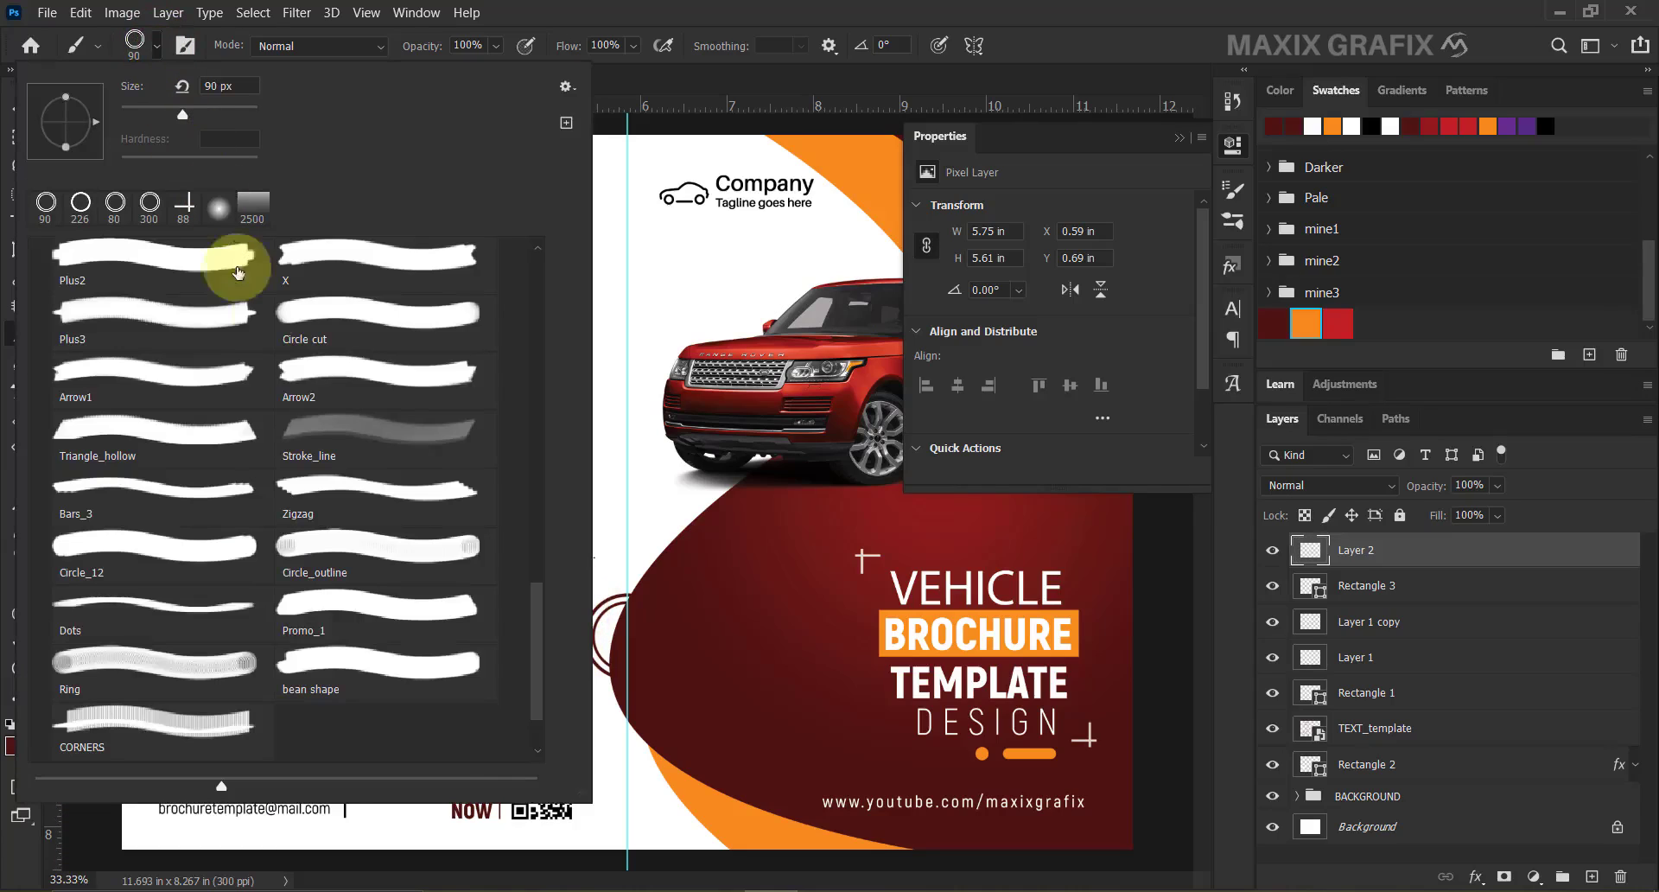
left_click(679, 586)
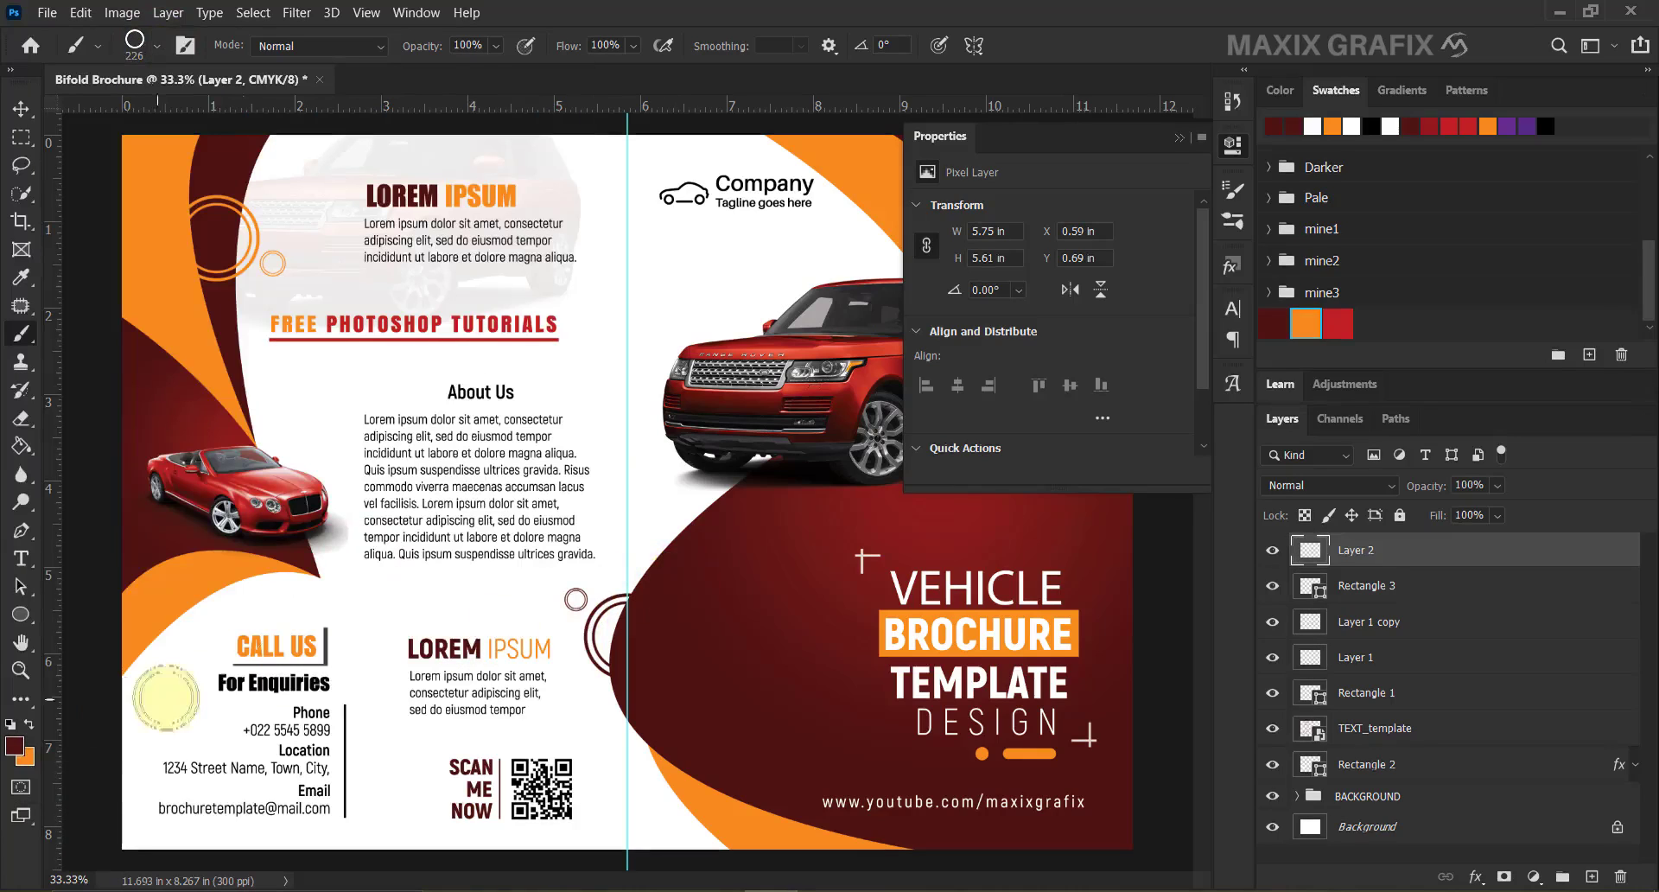
left_click(29, 723)
left_click(744, 716)
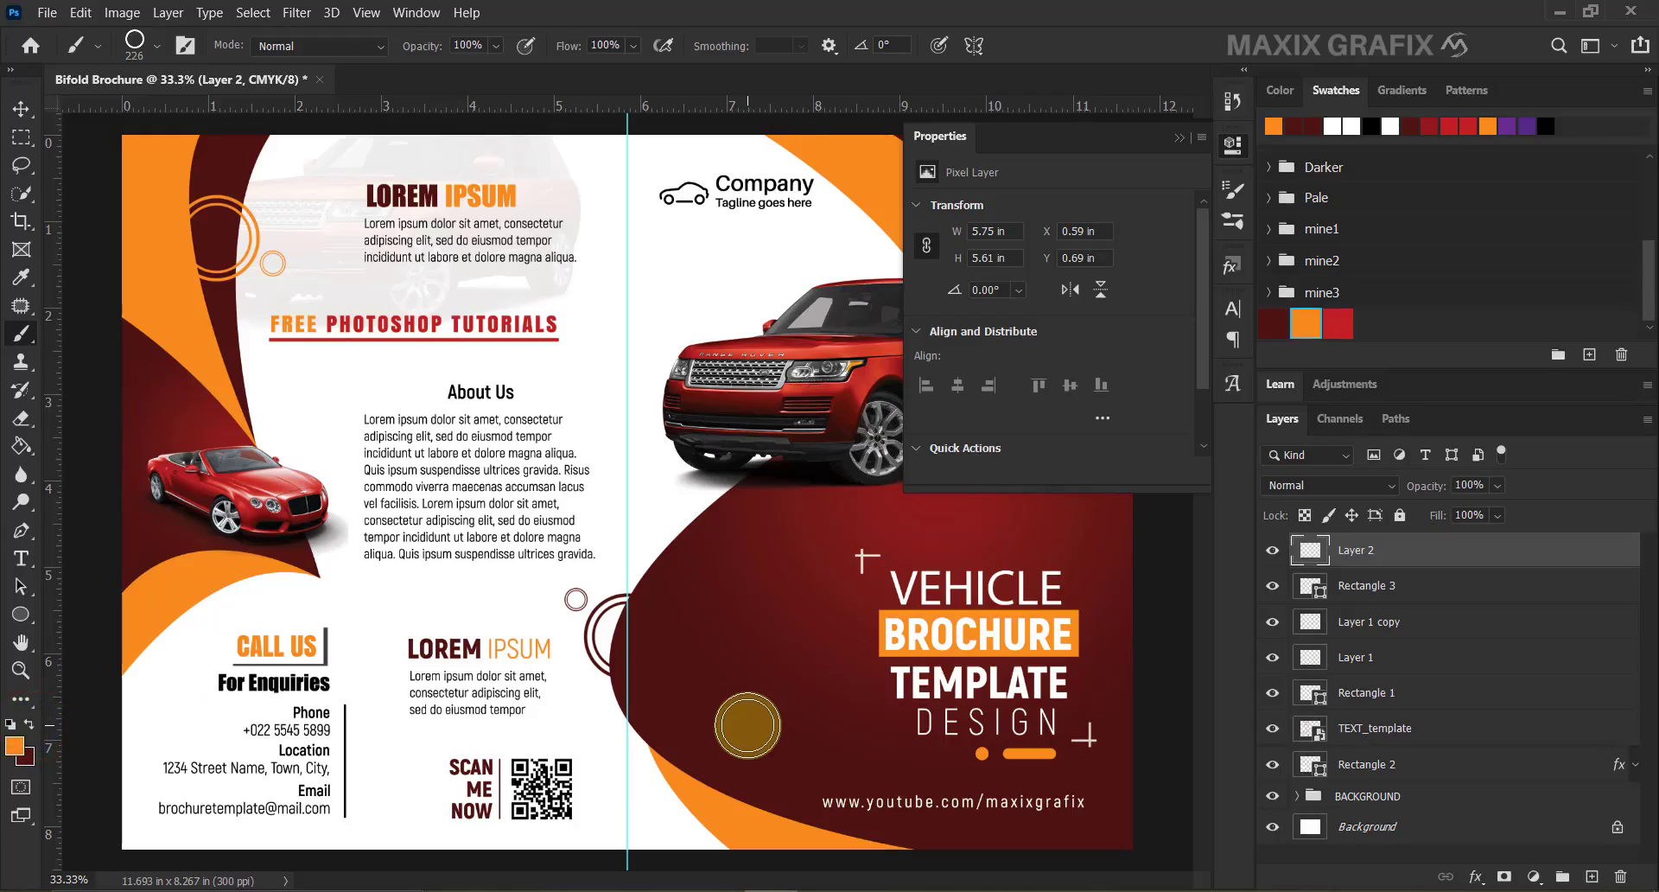
key("bracketleft")
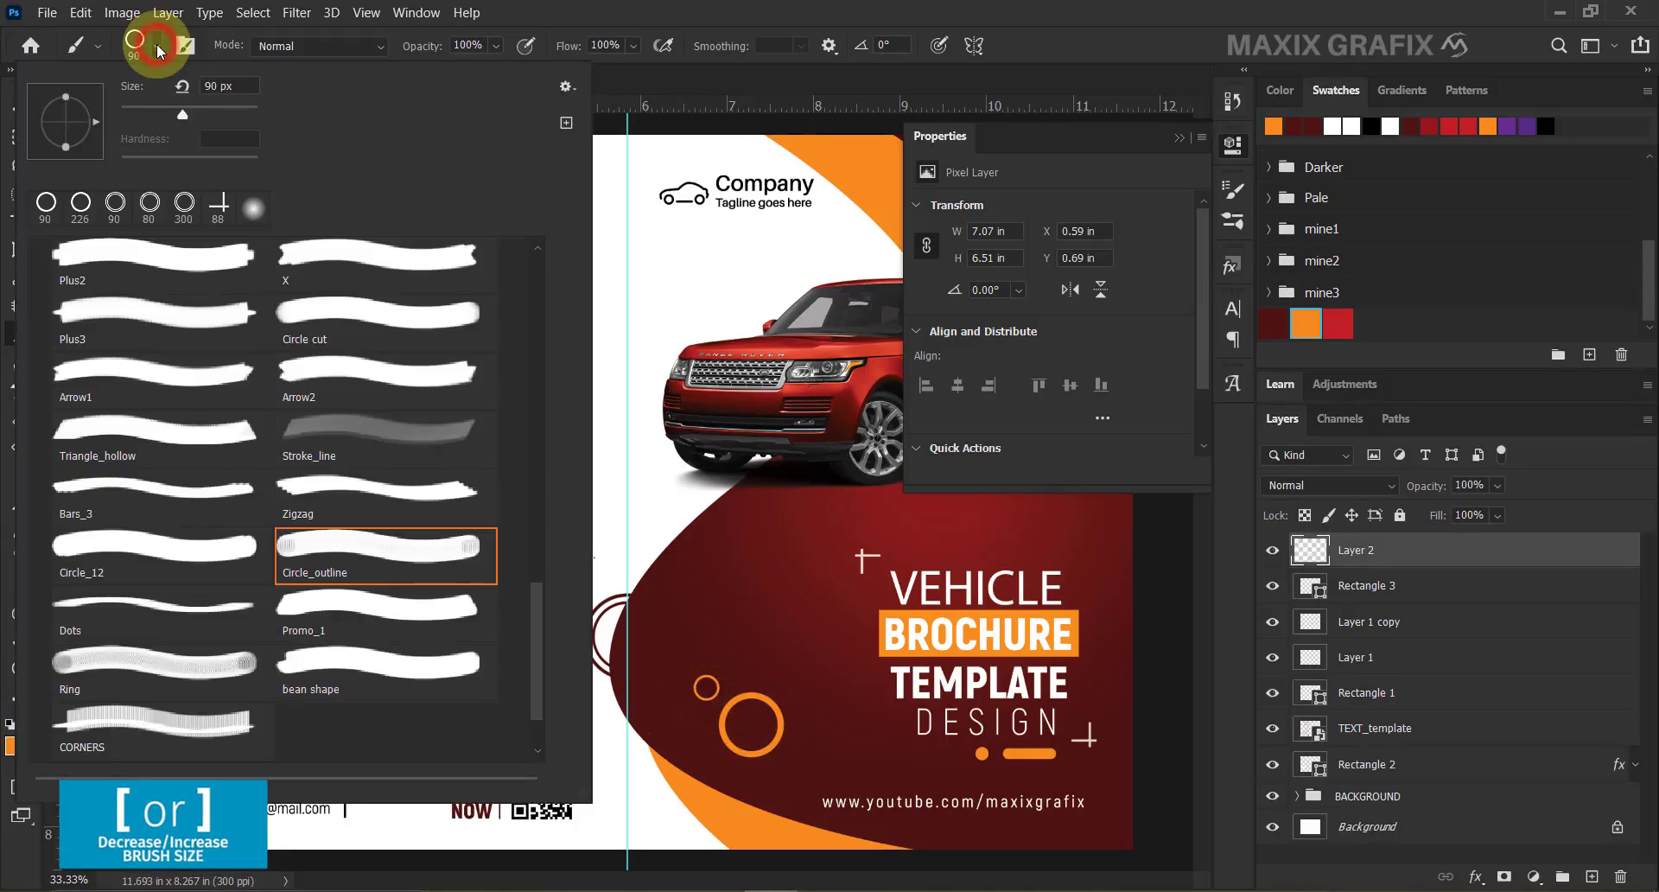
Choose the Bars_3 brush and stamp orange bars above CALL US and near the car's roof.
left_click(362, 482)
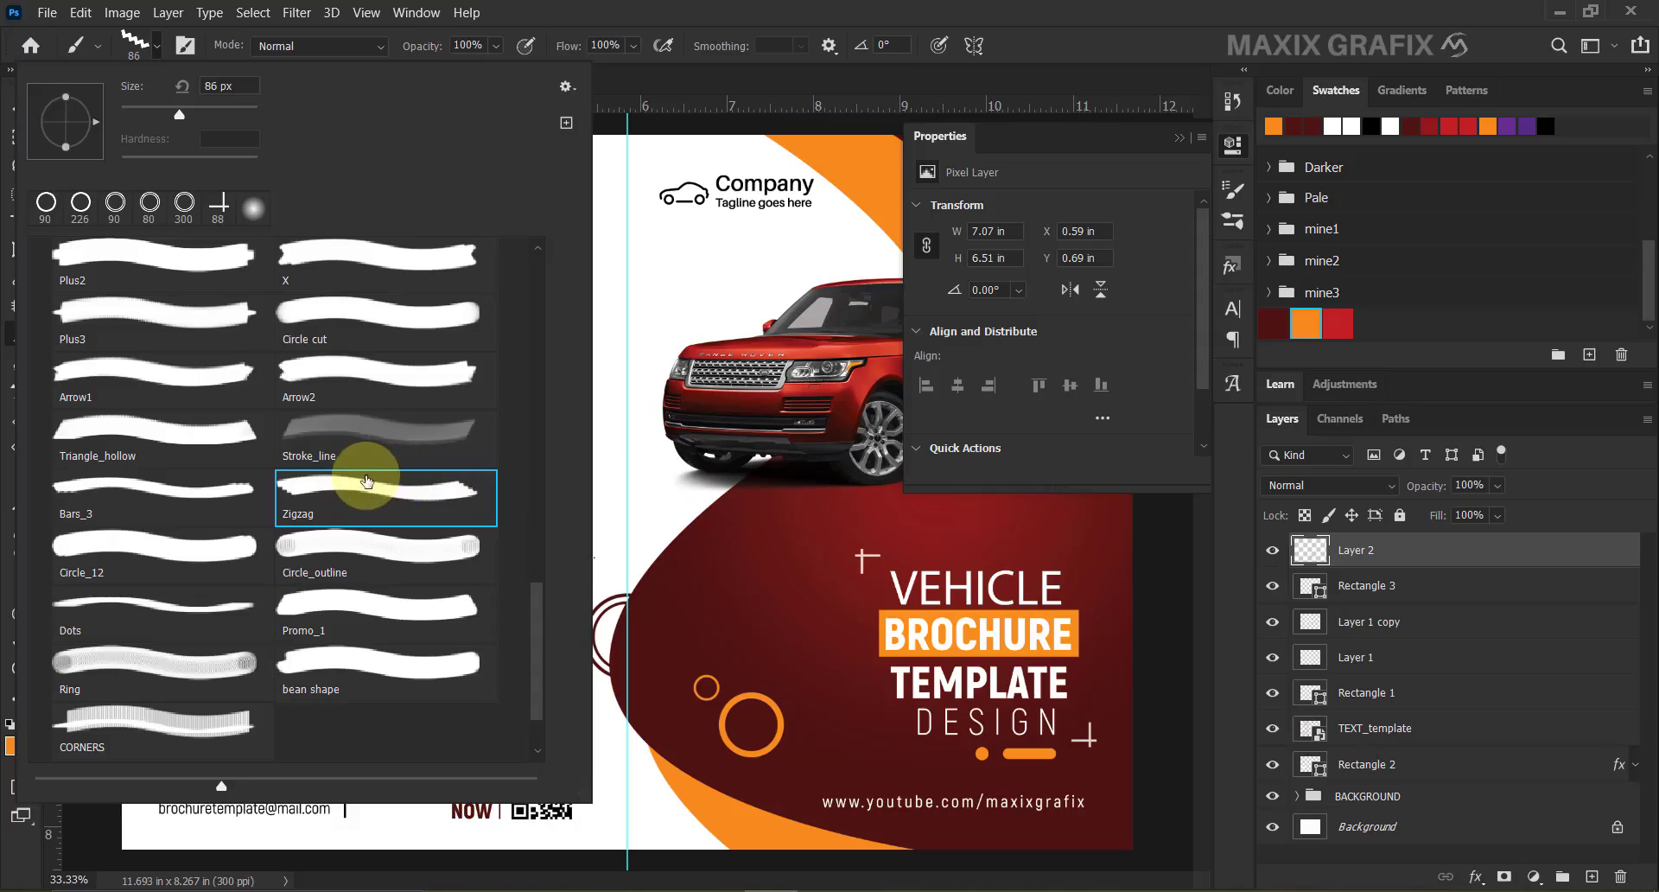
left_click(160, 547)
left_click(186, 497)
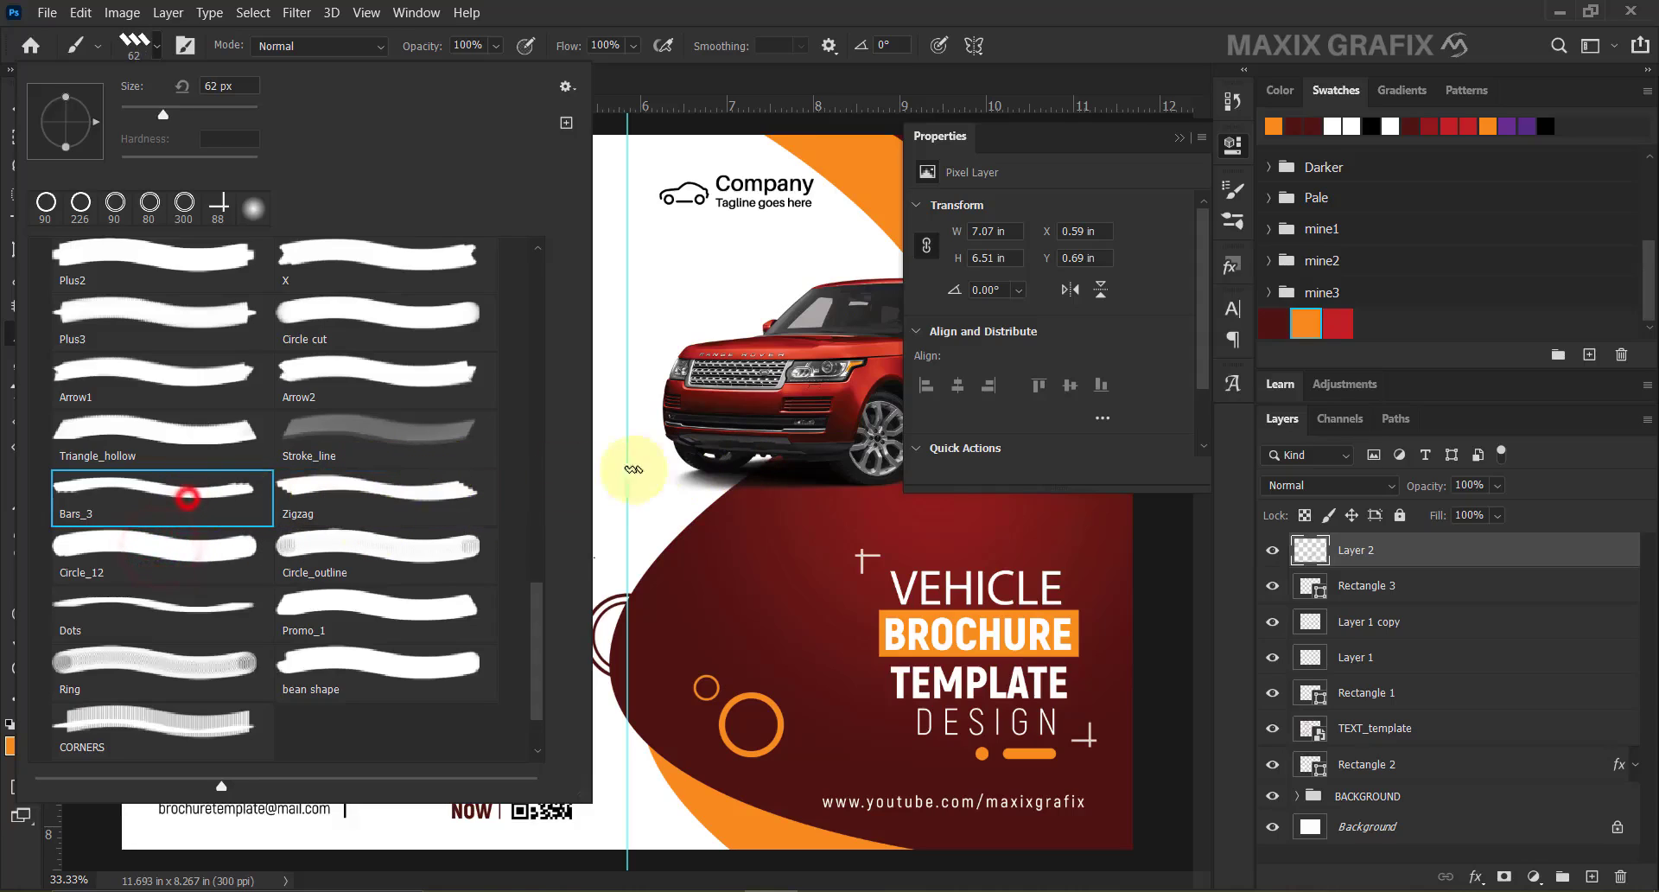
left_click(648, 485)
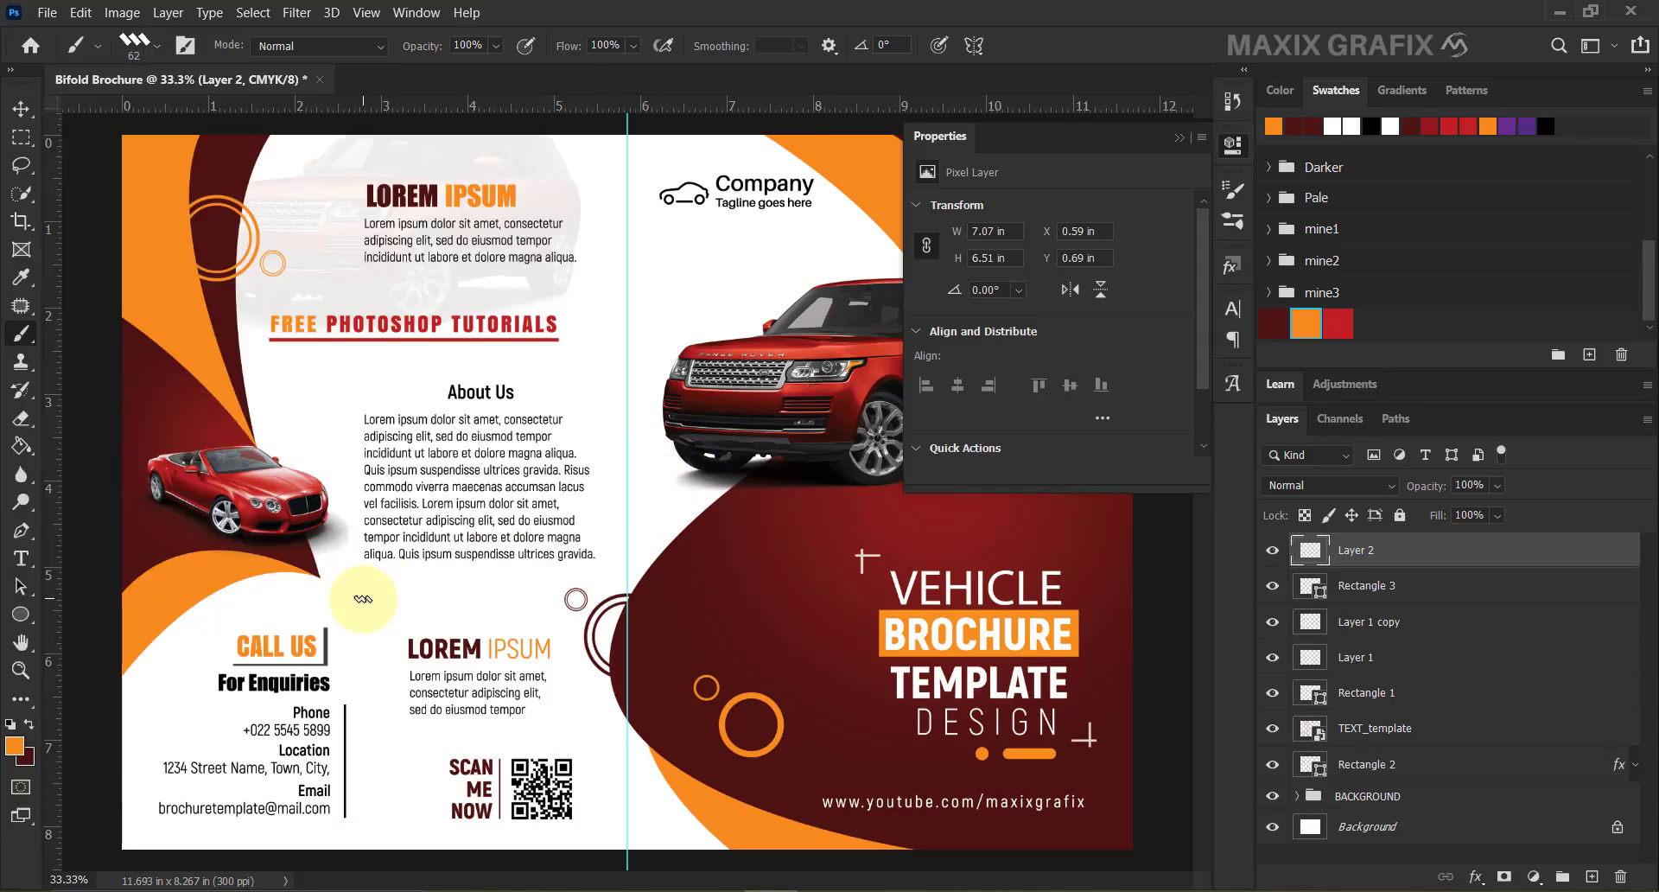
left_click(355, 597)
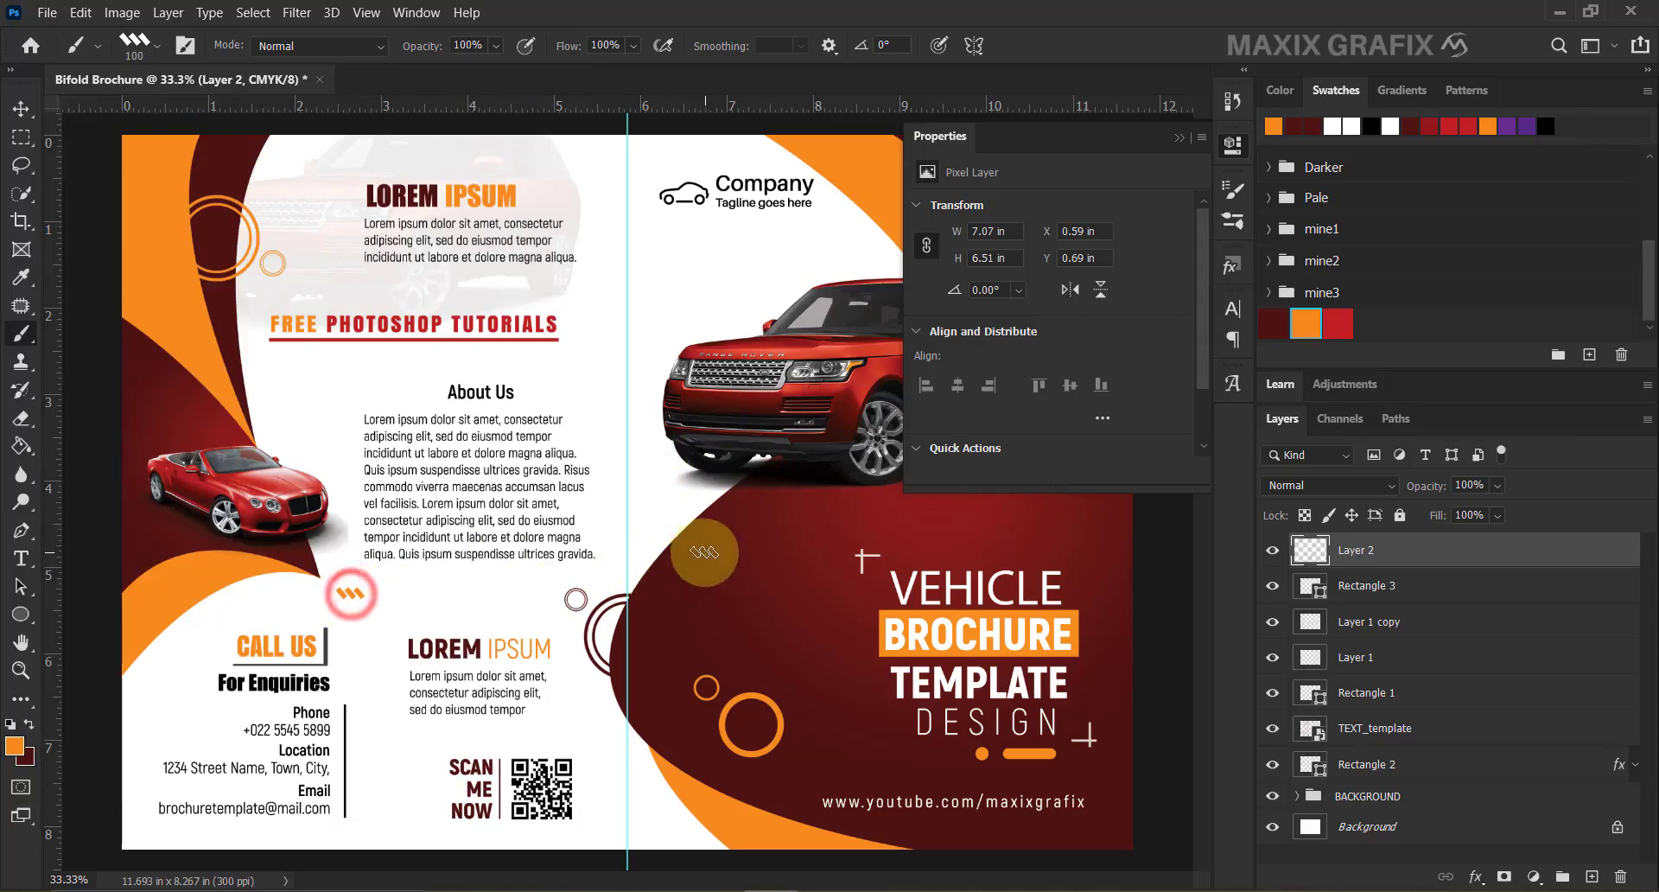
left_click(1177, 137)
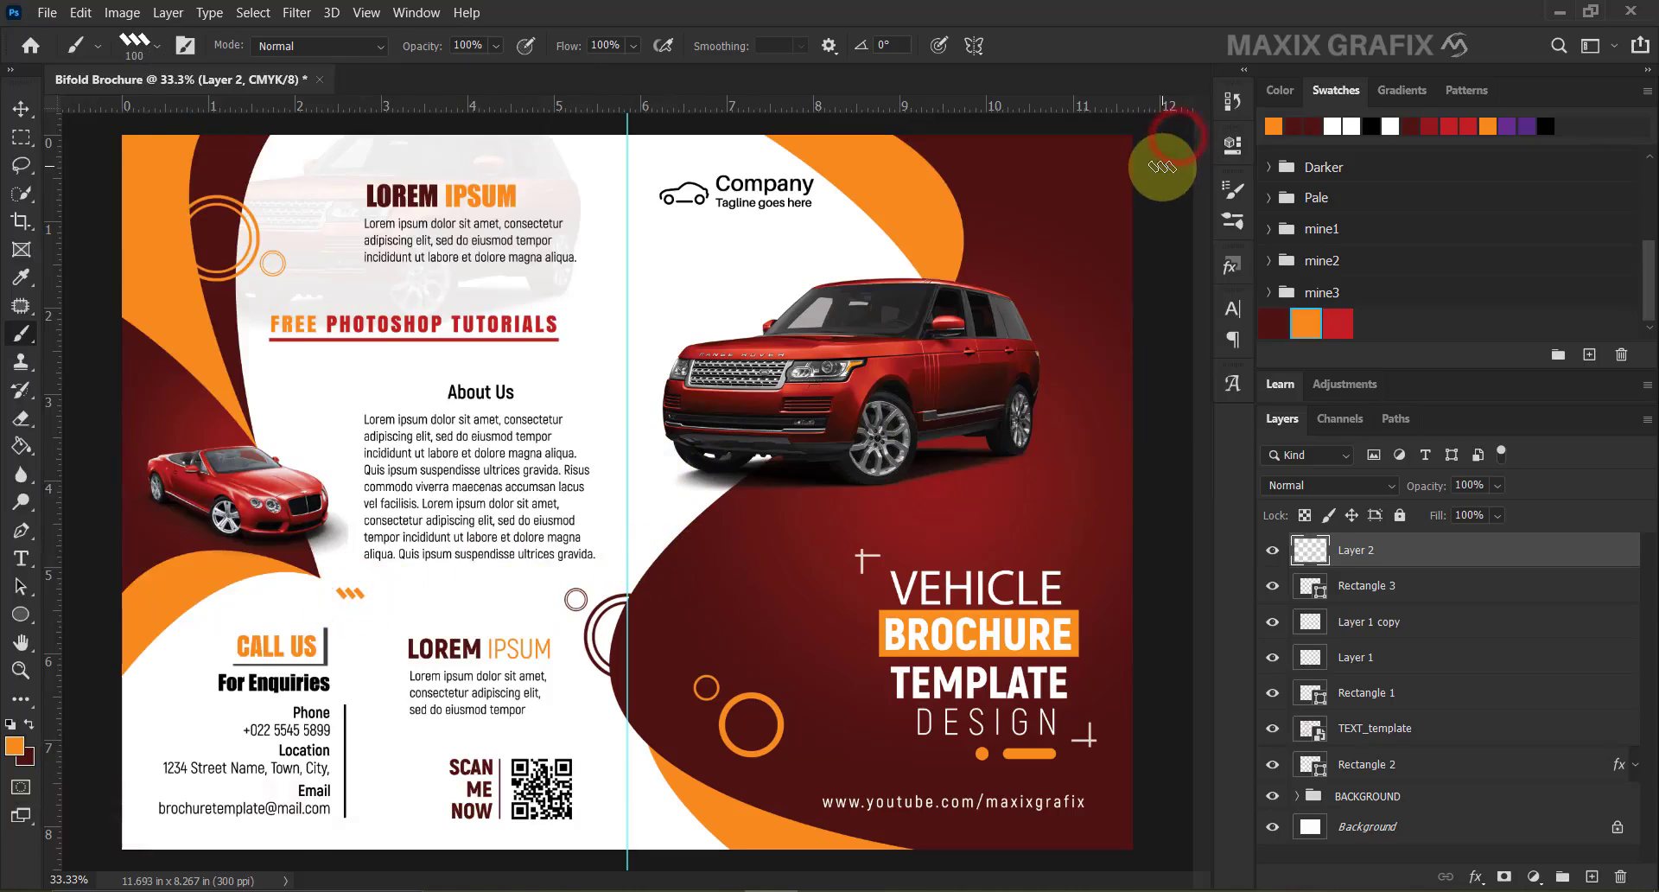
left_click(1042, 276)
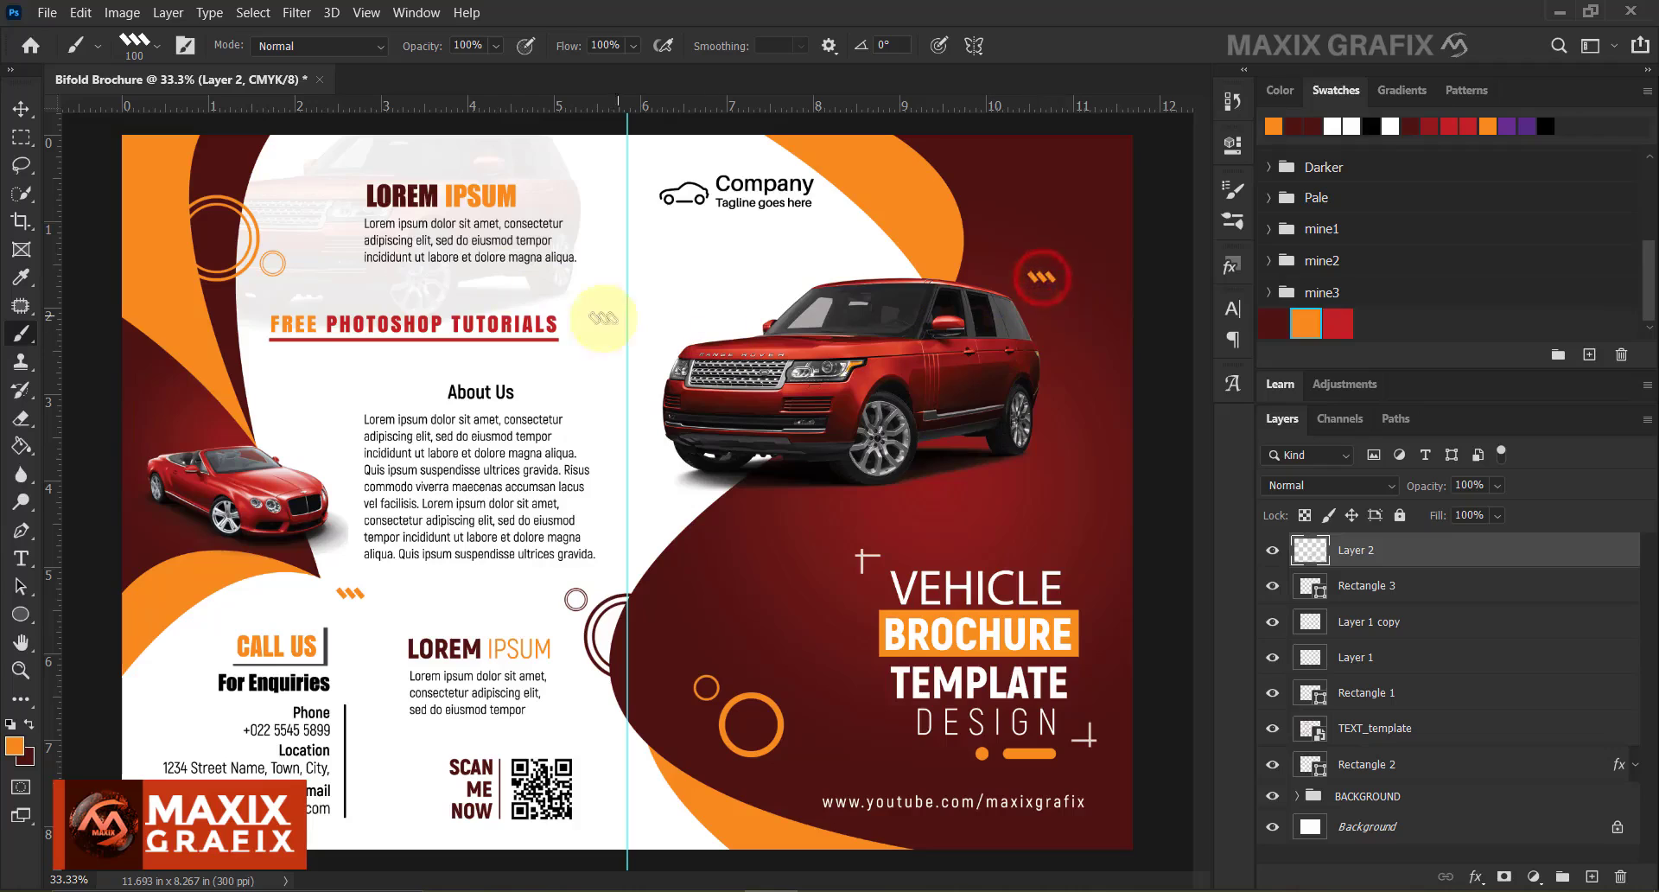
left_click(158, 45)
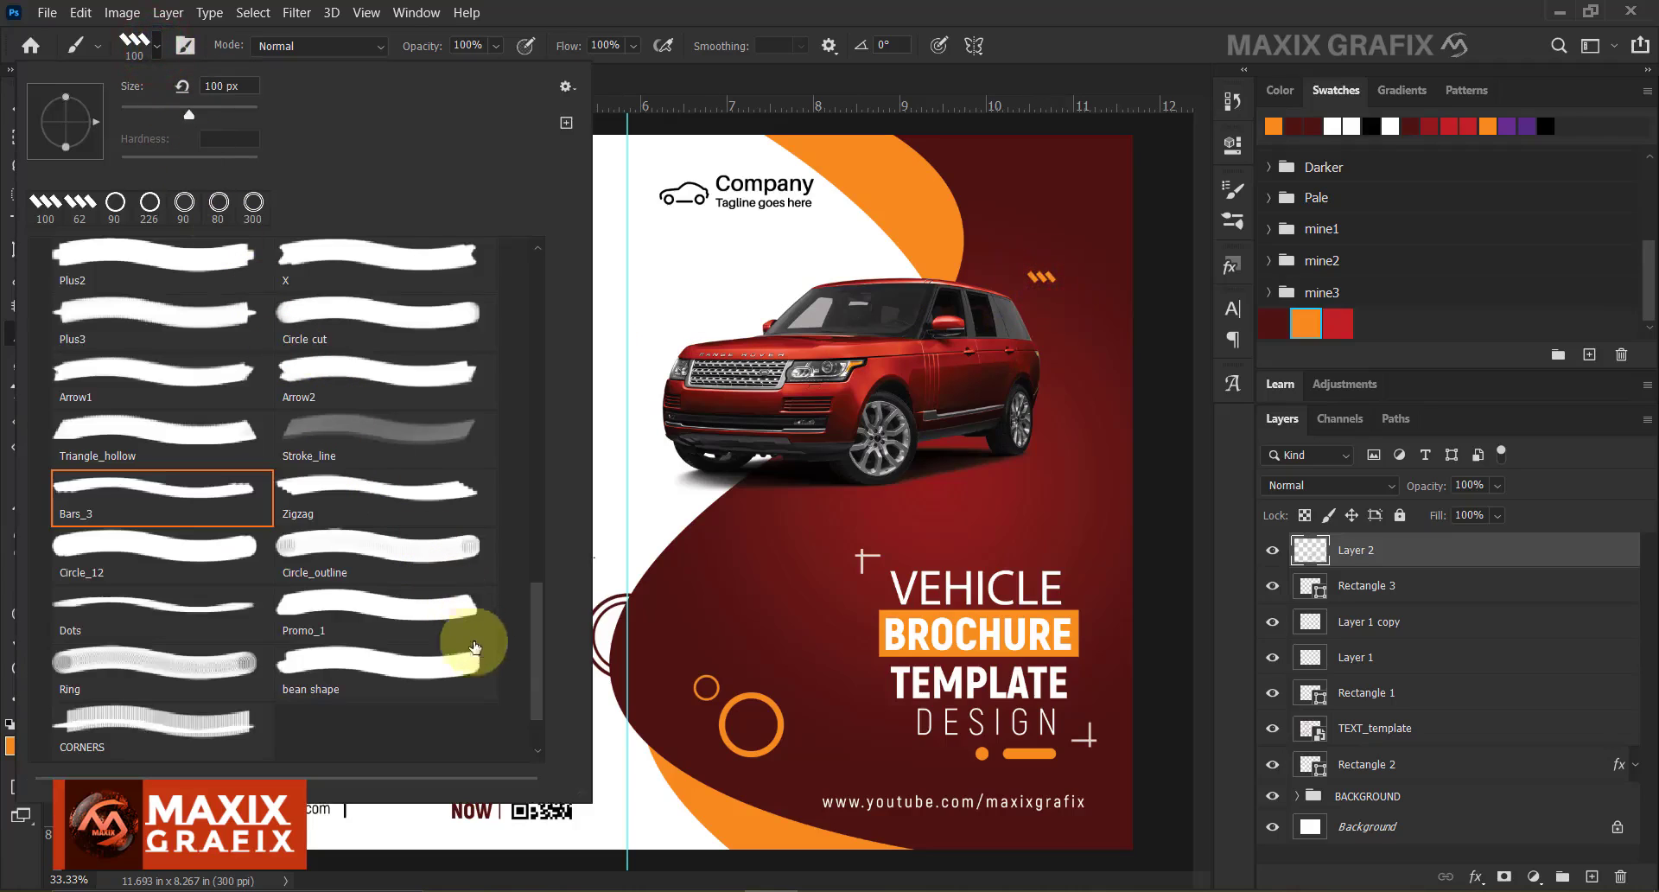
Stamp a 534 px Circle cut striped orange semicircle at the top of the centre fold.
left_click_drag(536, 655, 535, 612)
left_click(404, 491)
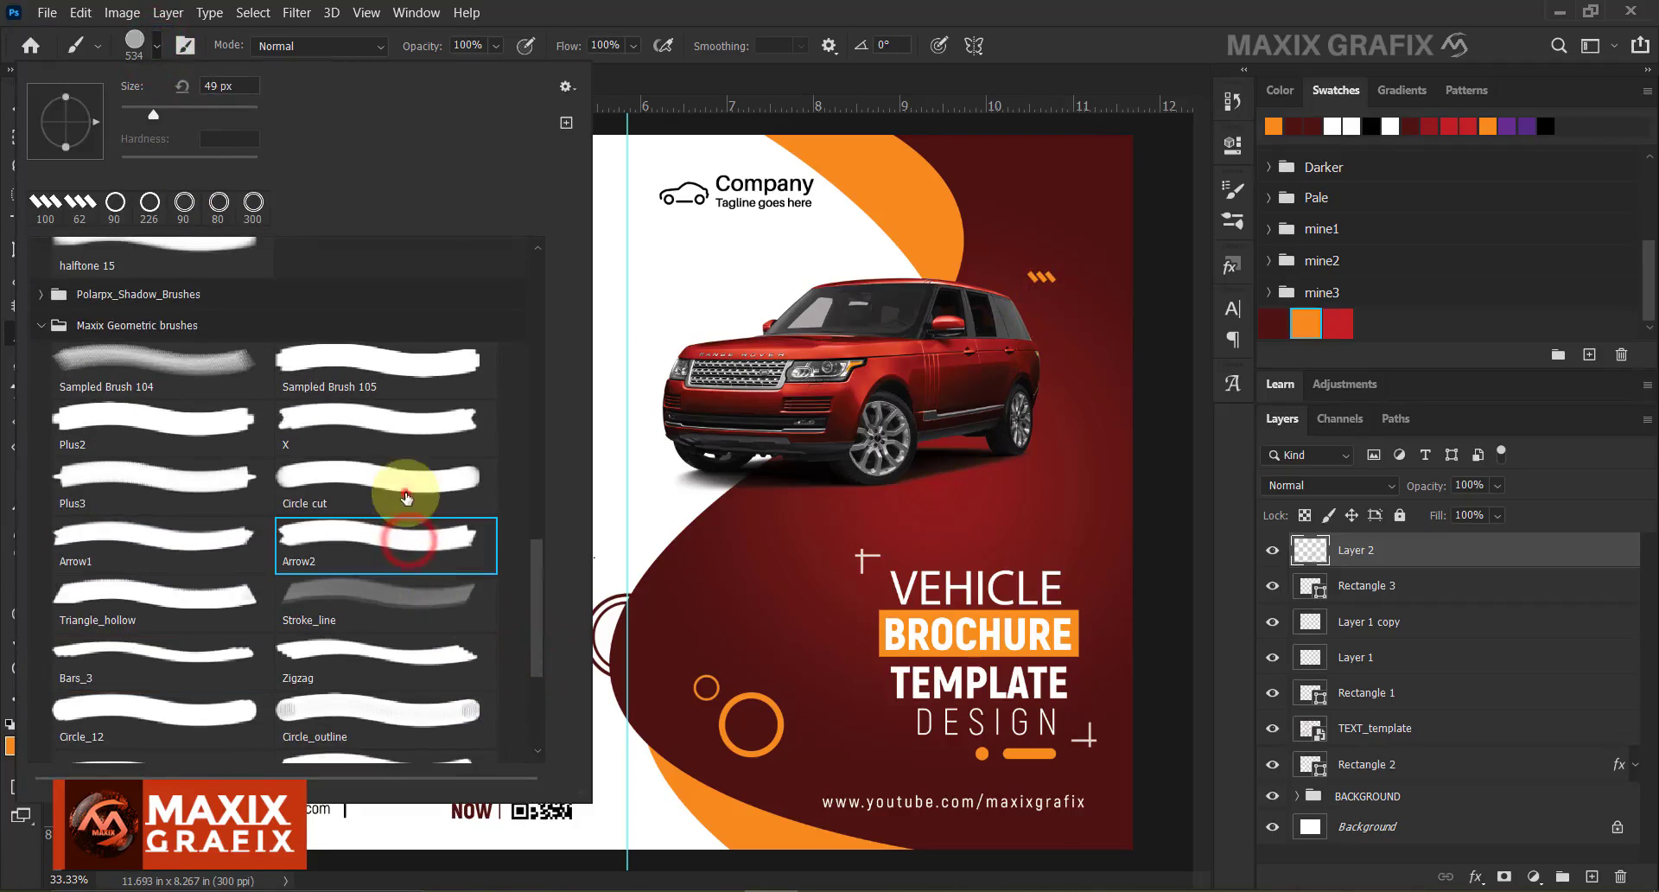
left_click(688, 404)
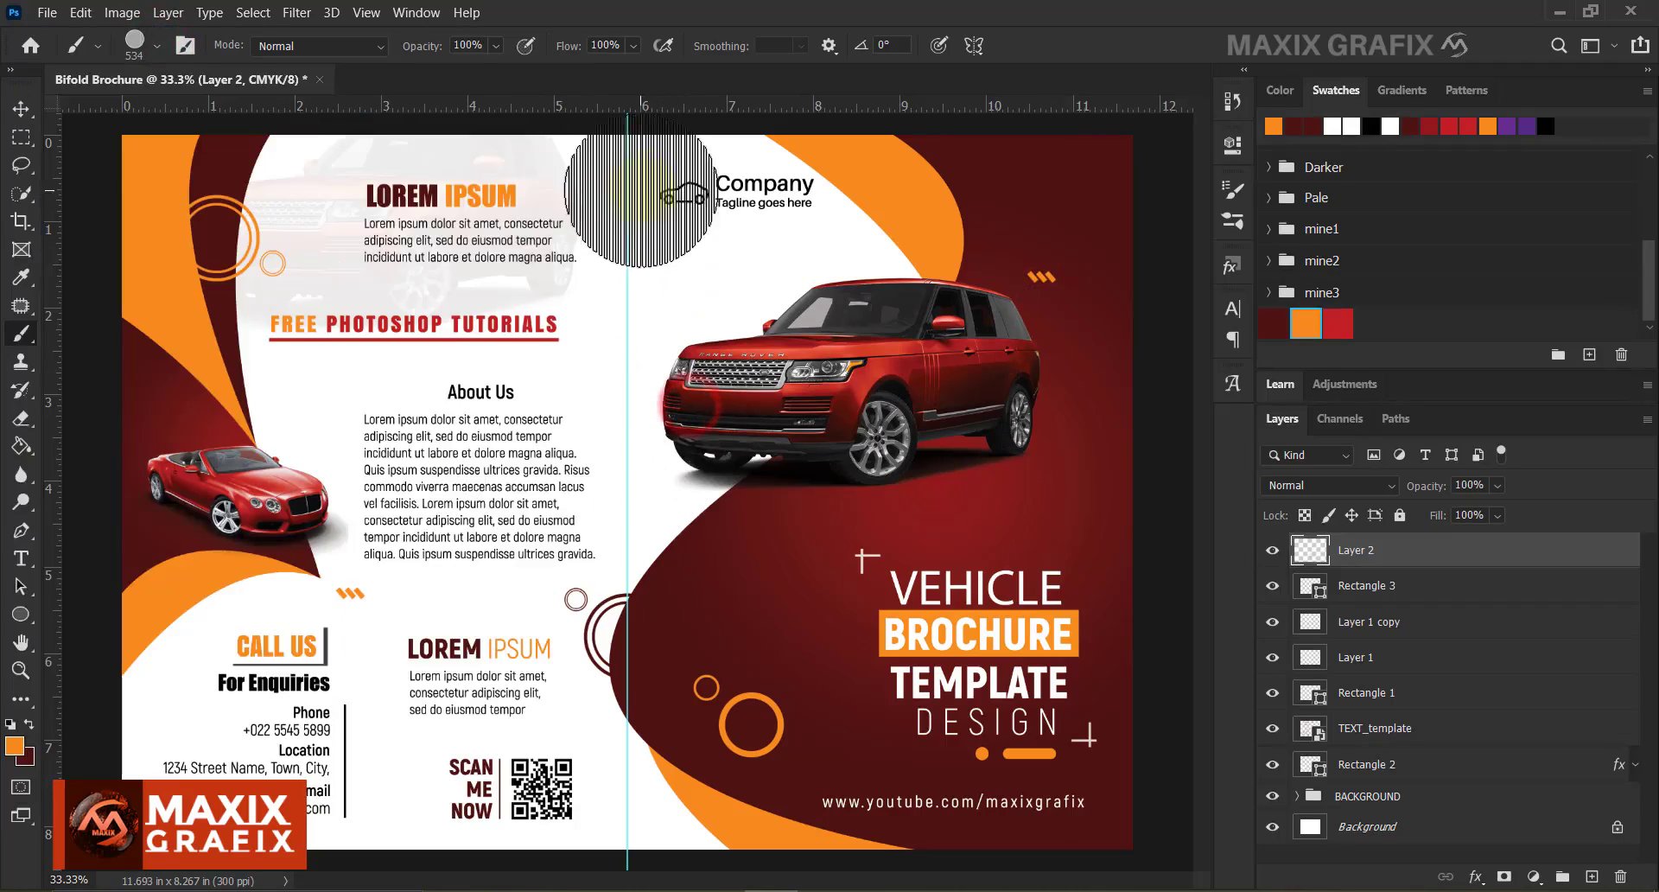
scroll(631, 169, "down", 1)
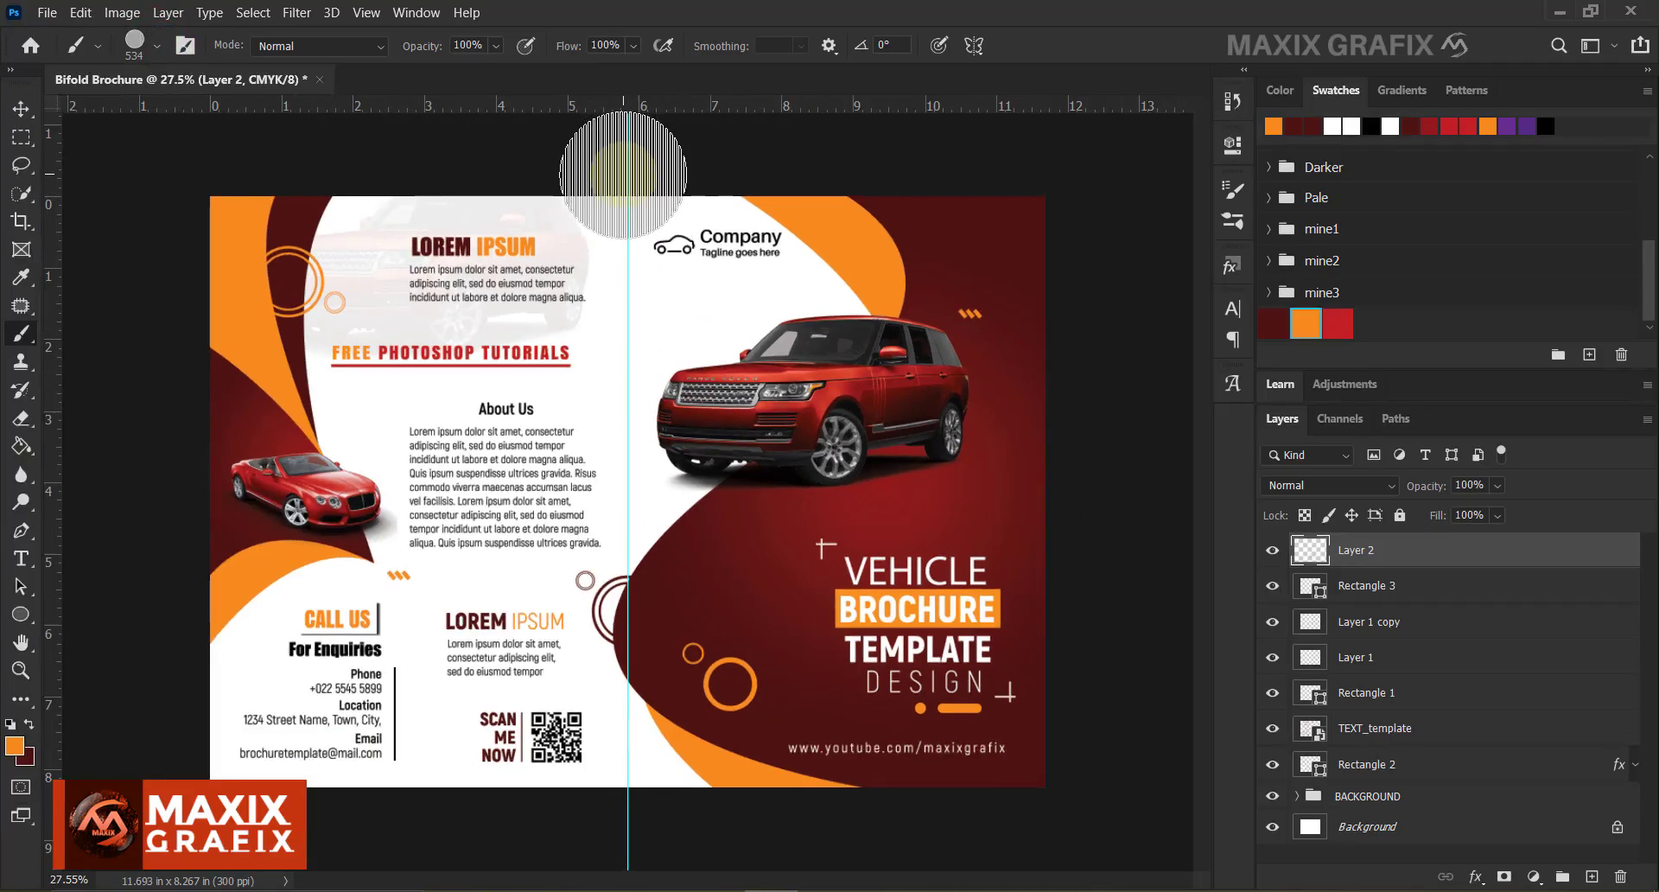
left_click(625, 173)
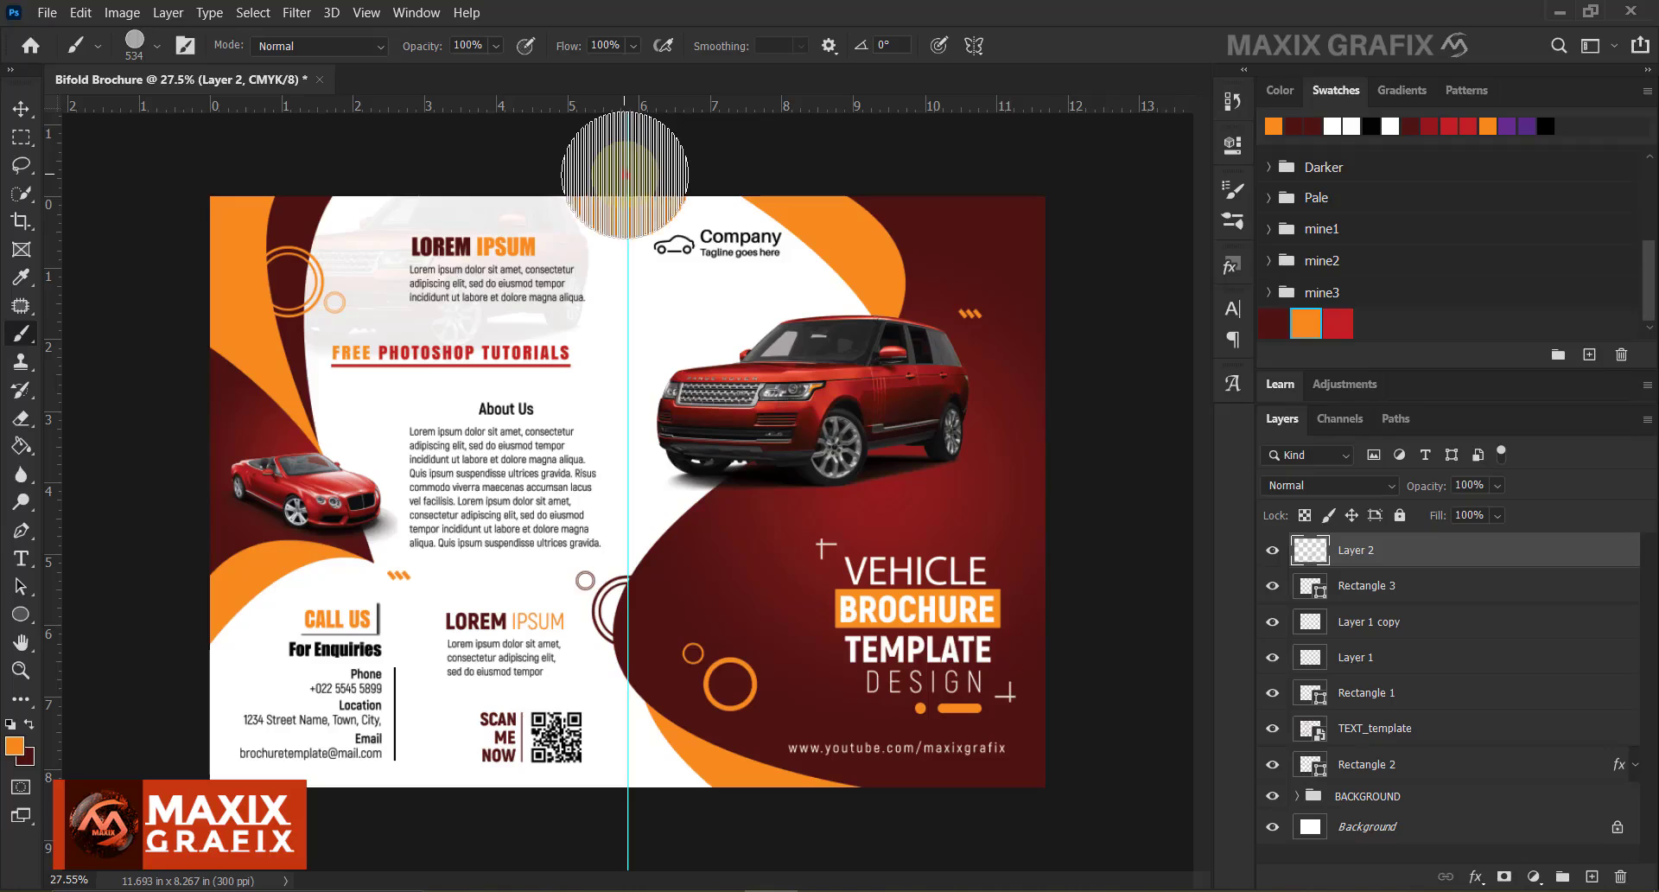
left_click(21, 108)
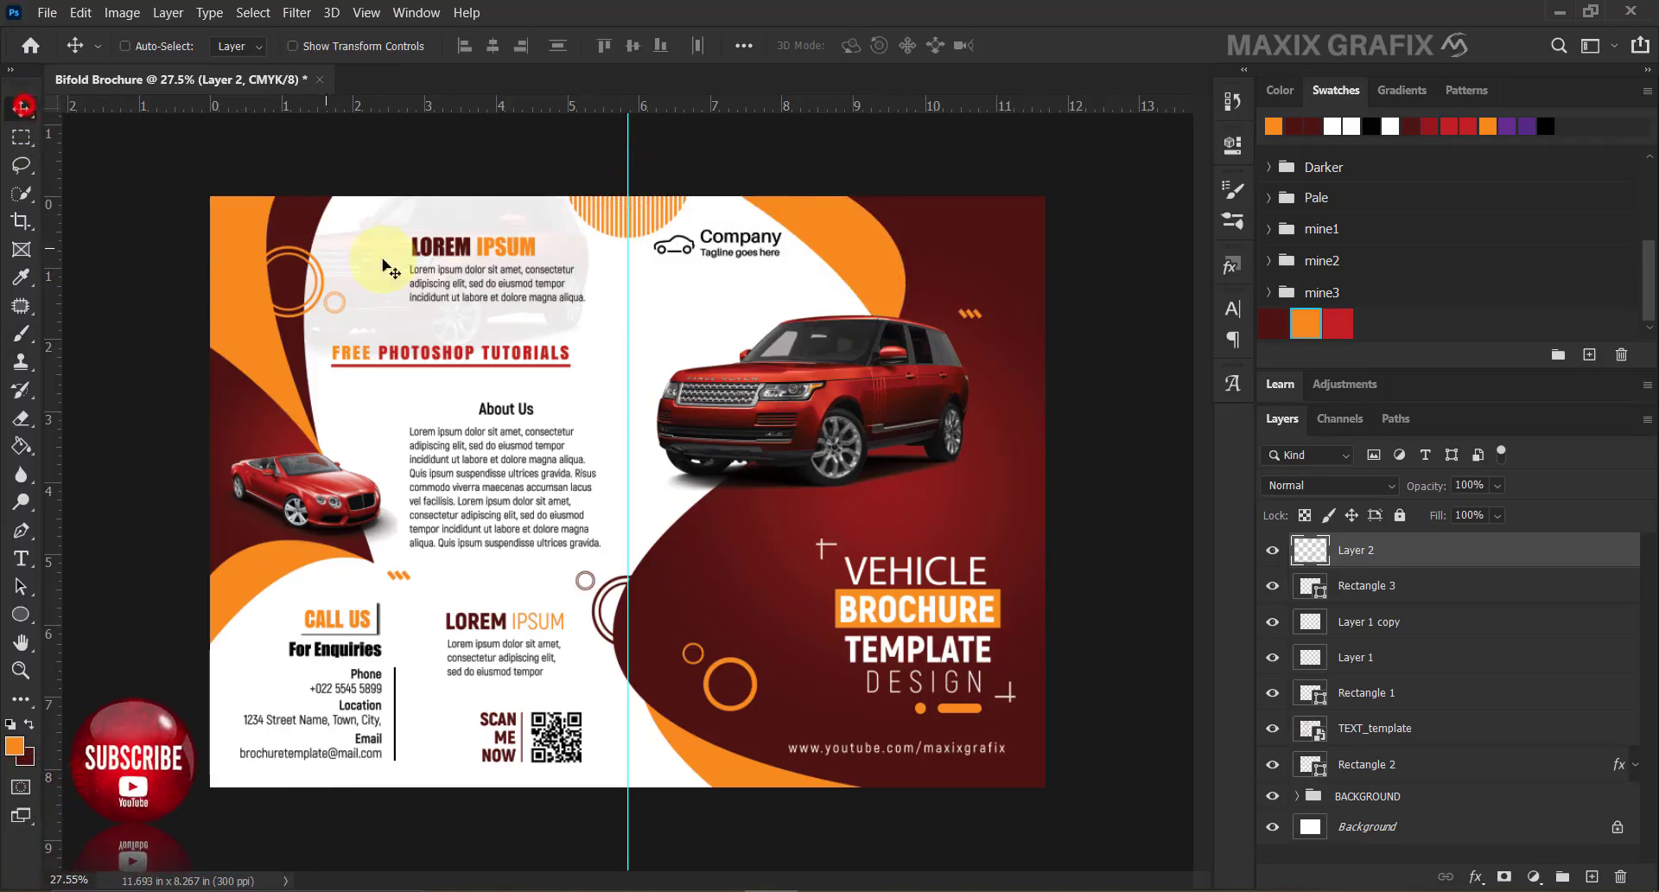
Lower the Range Rover copy layer in the BACKGROUND group from 4% to 3% opacity.
left_click(1297, 796)
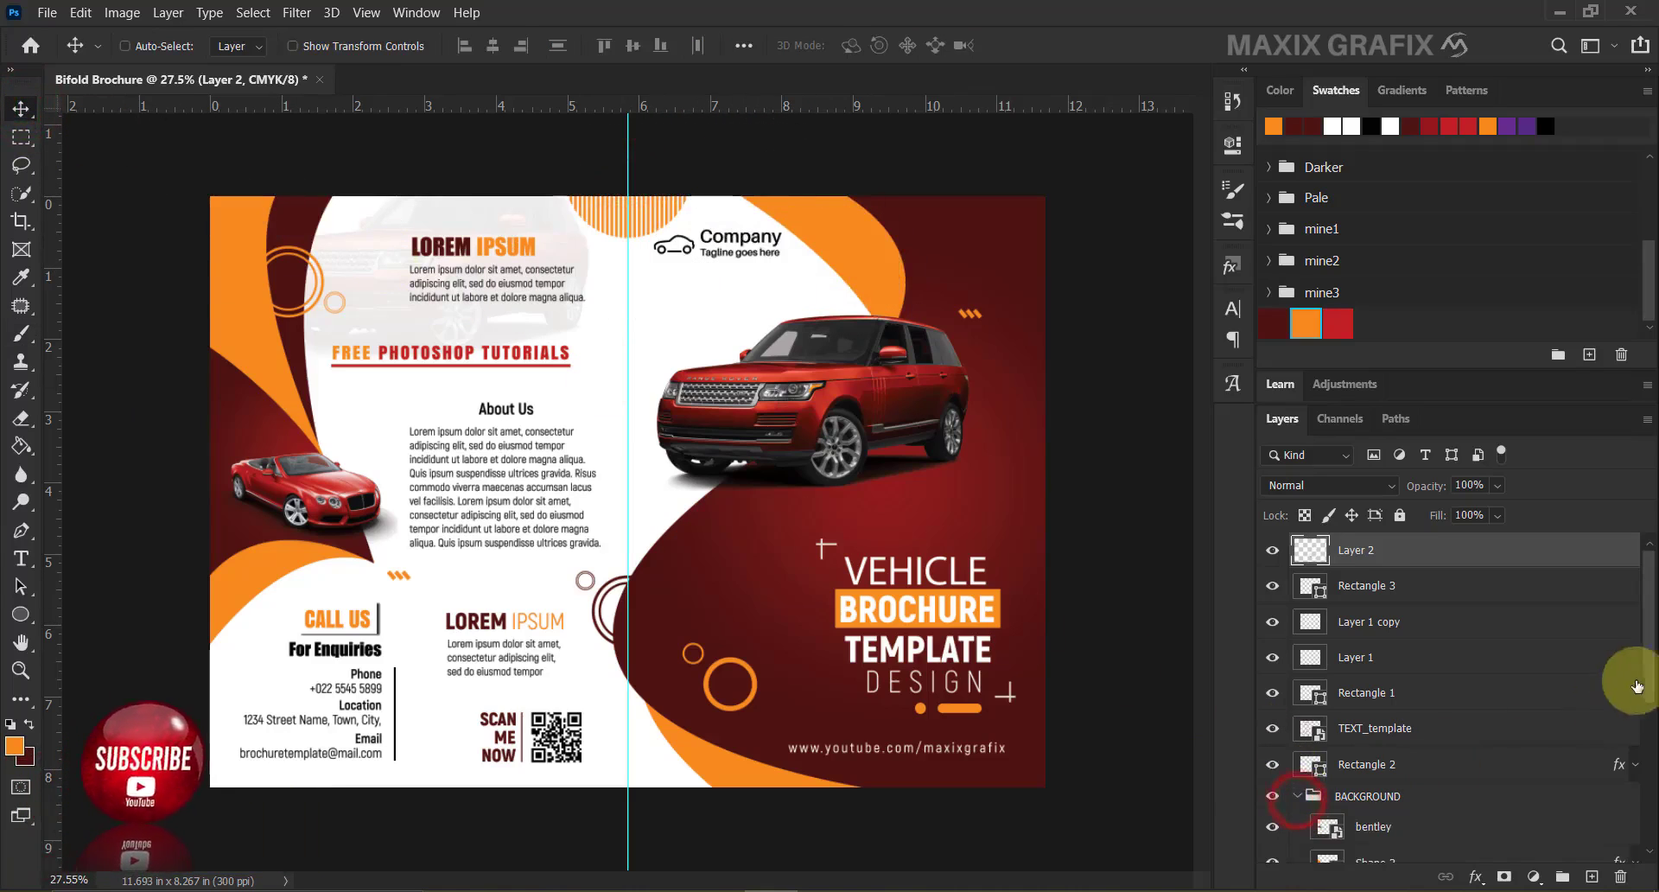
left_click_drag(1647, 671, 1635, 814)
left_click(1469, 714)
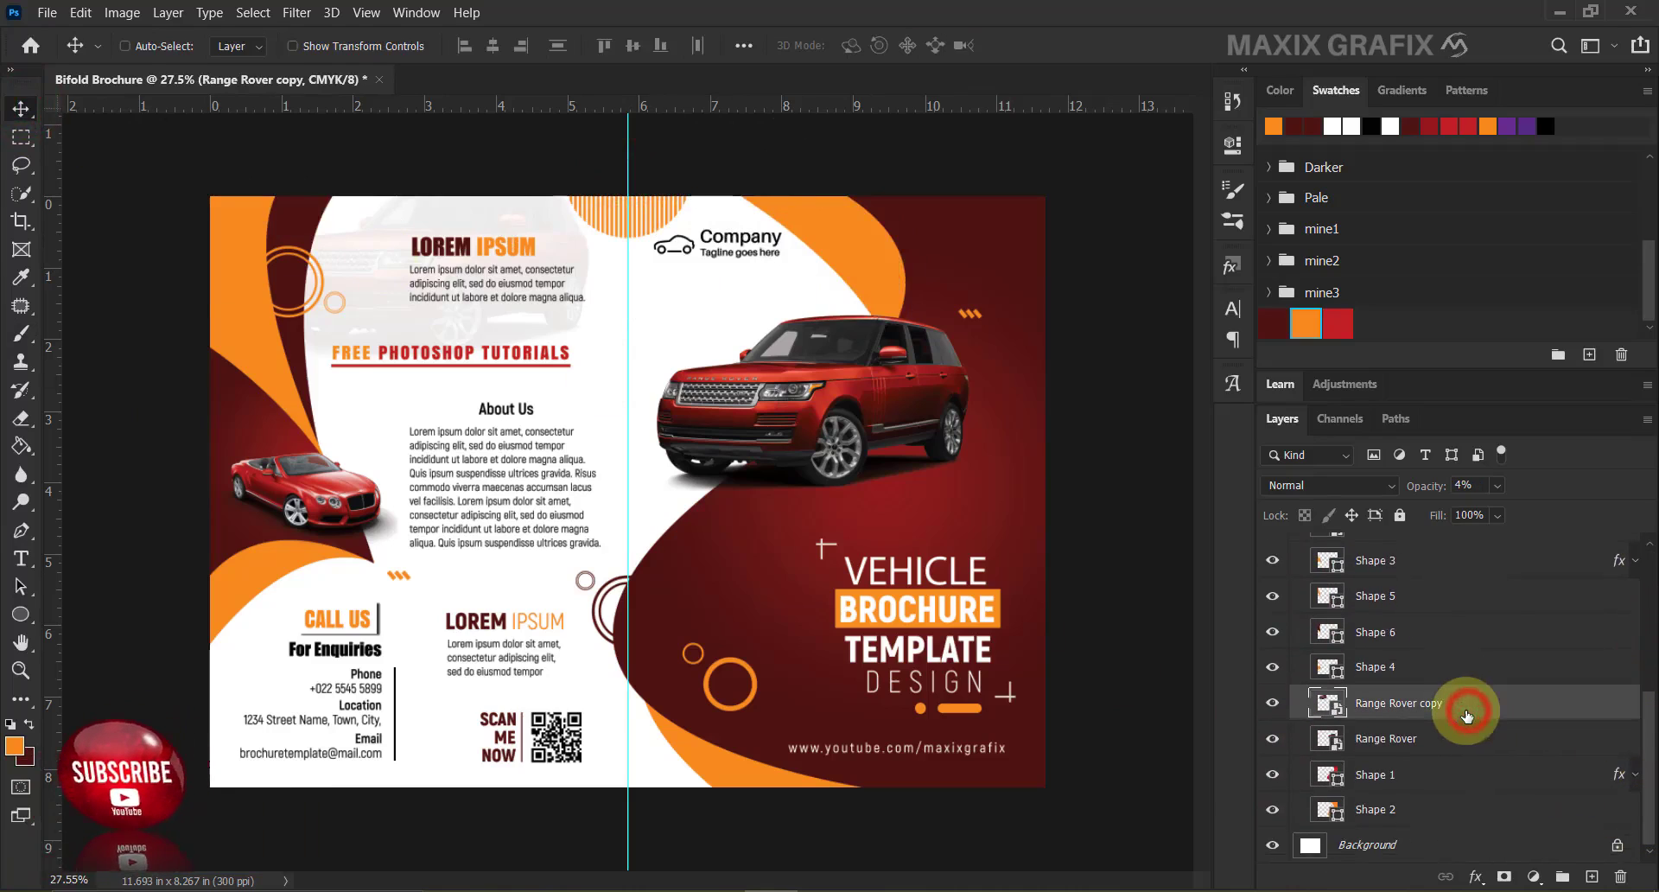
left_click(1462, 483)
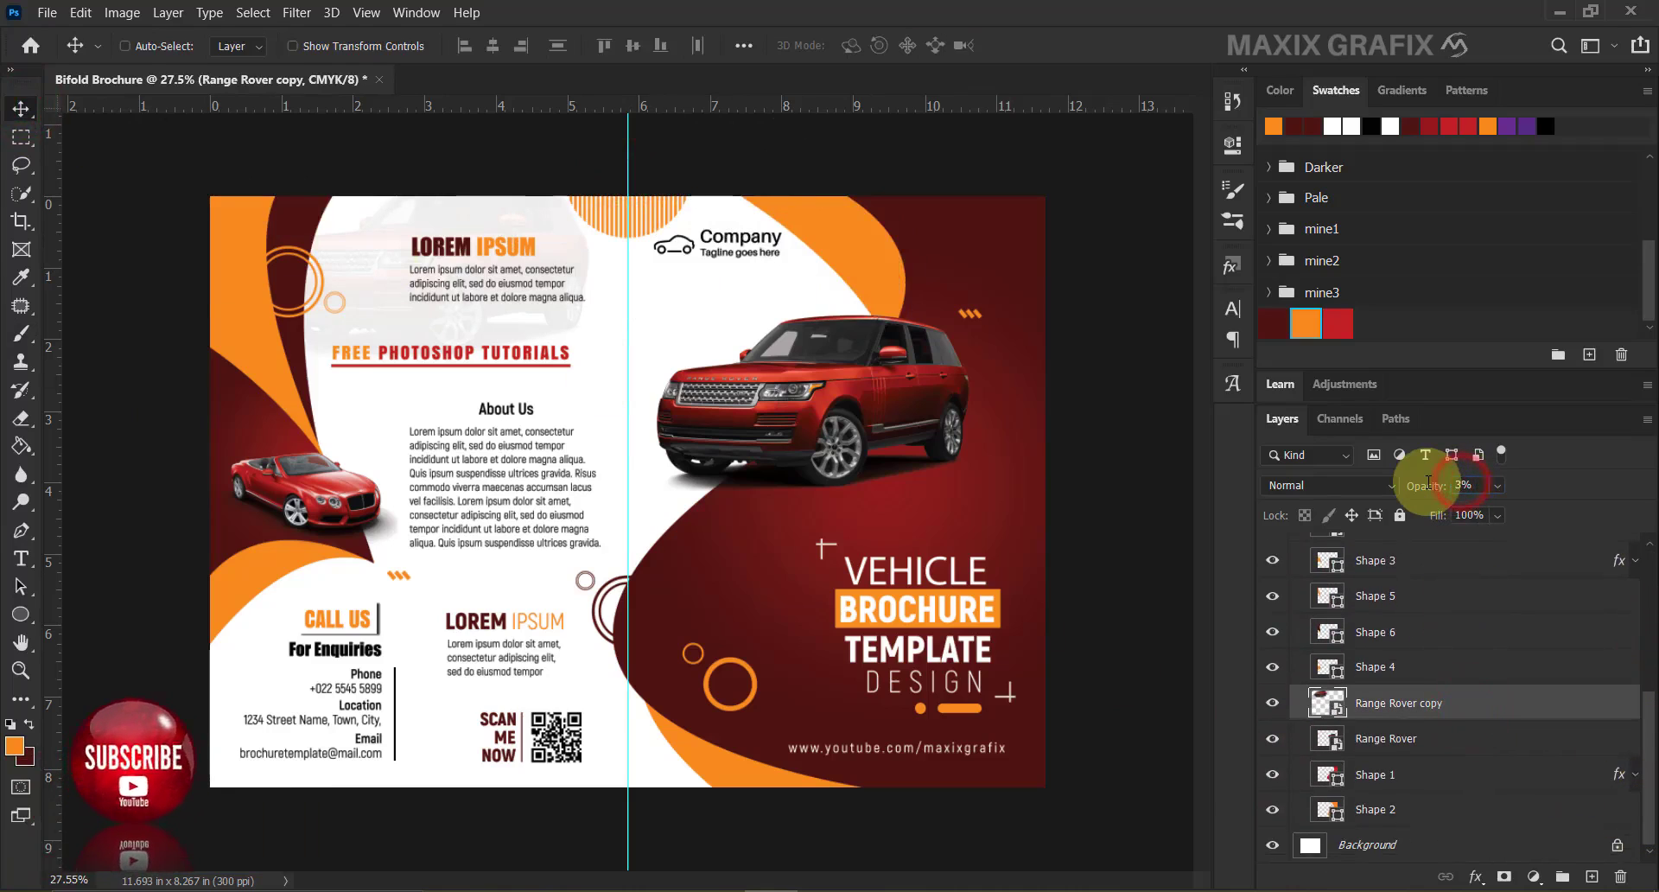
left_click_drag(1645, 730, 1606, 570)
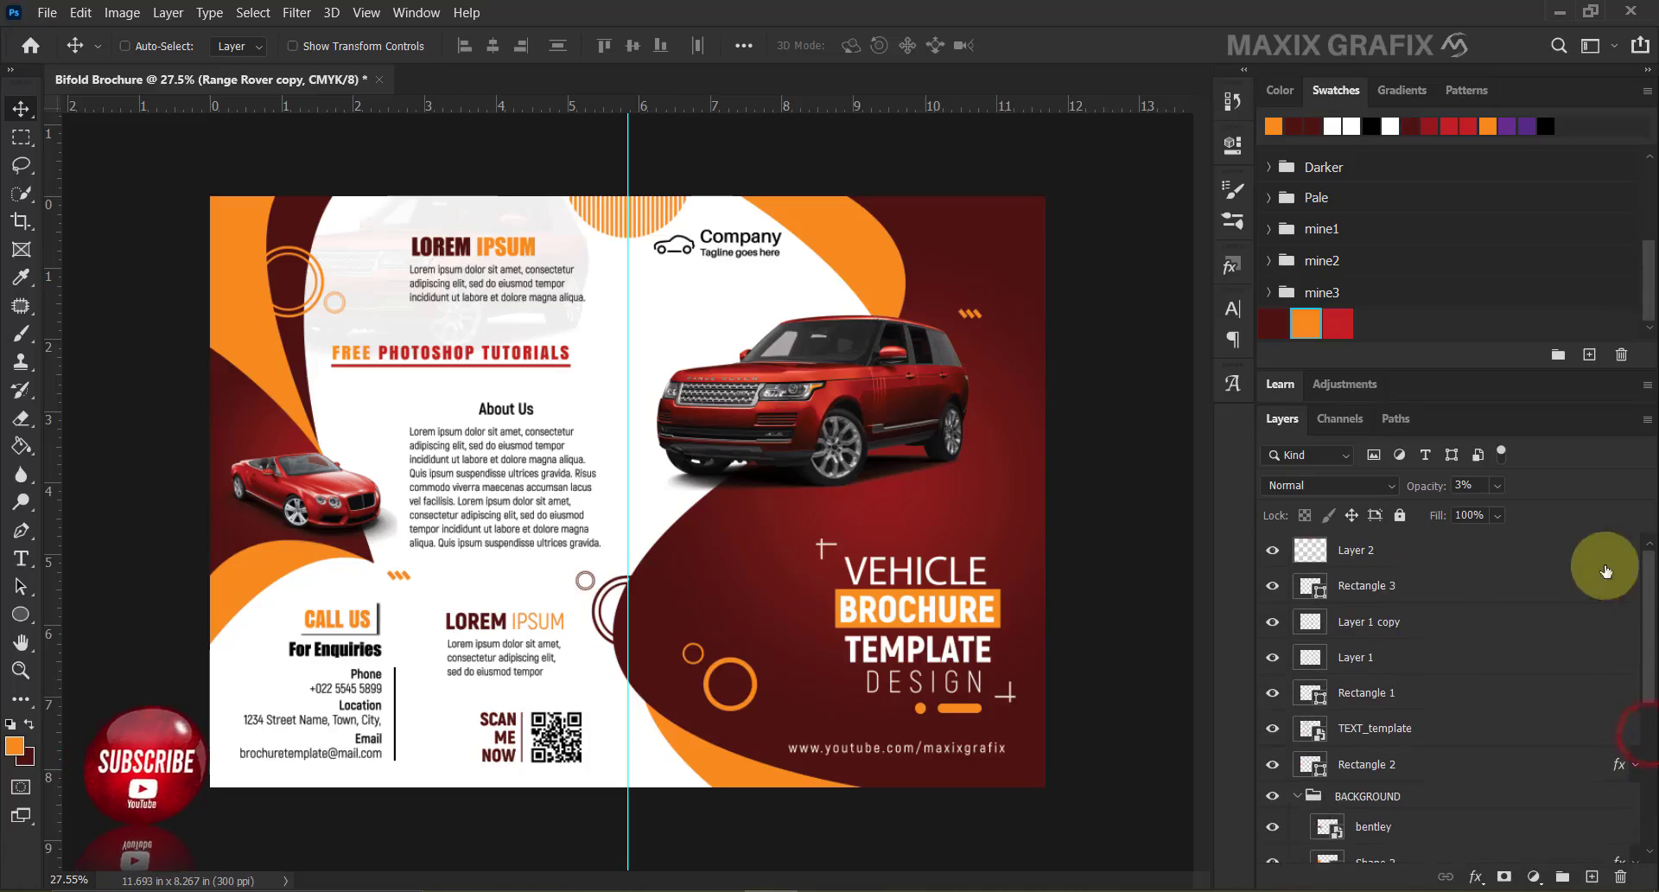
left_click(1299, 796)
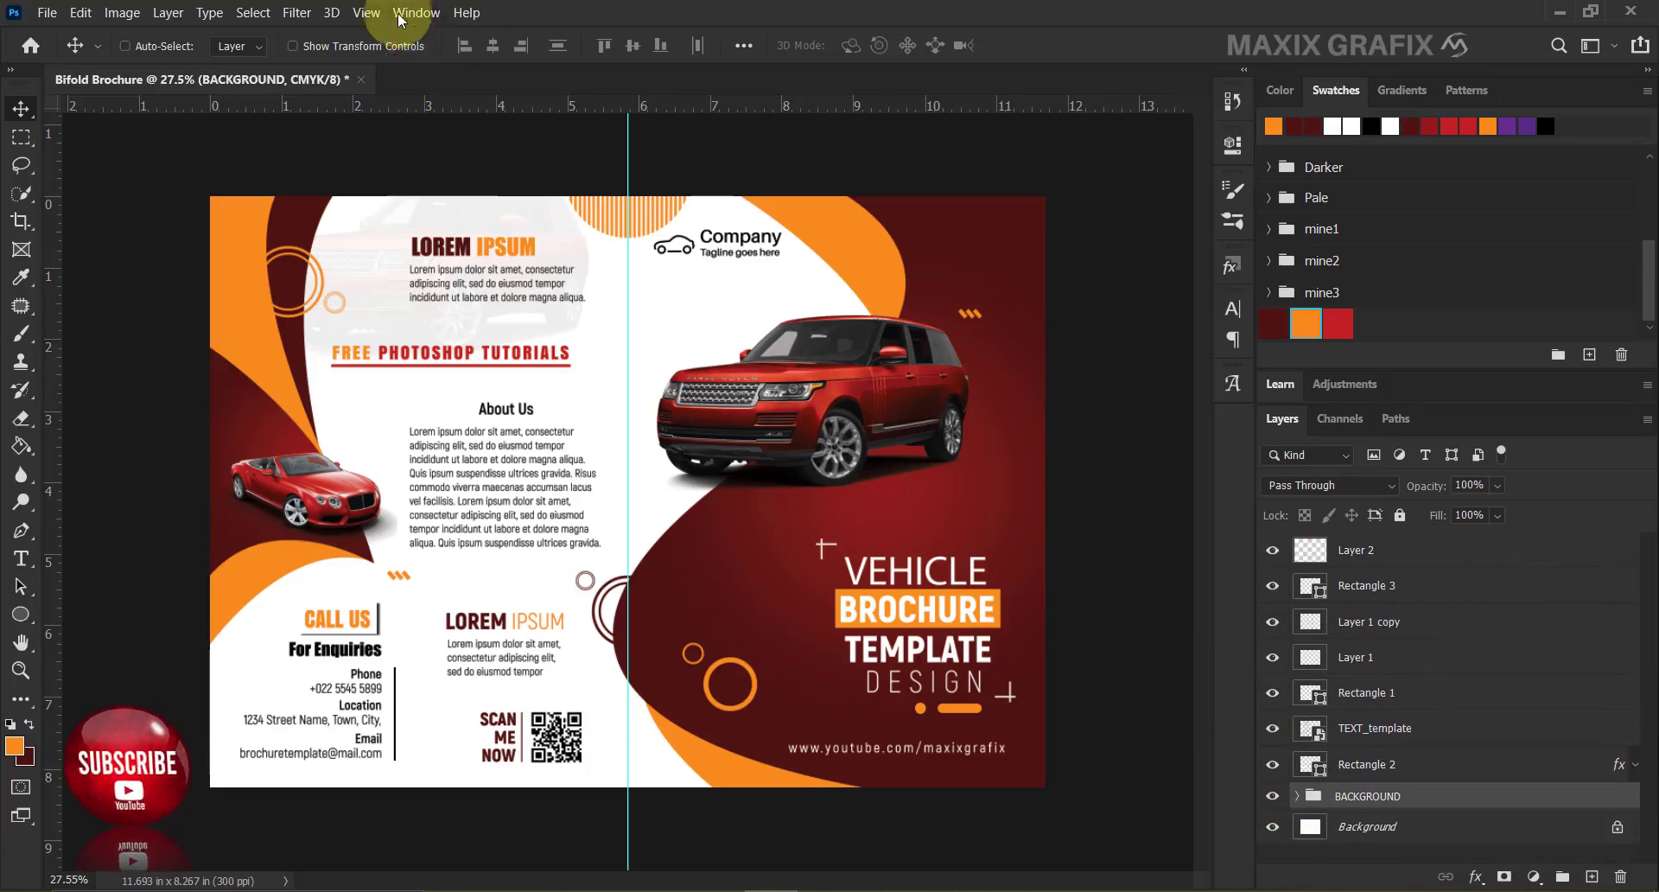
Clear the centre-fold guide with View > Clear Guides and zoom in slightly.
left_click(368, 13)
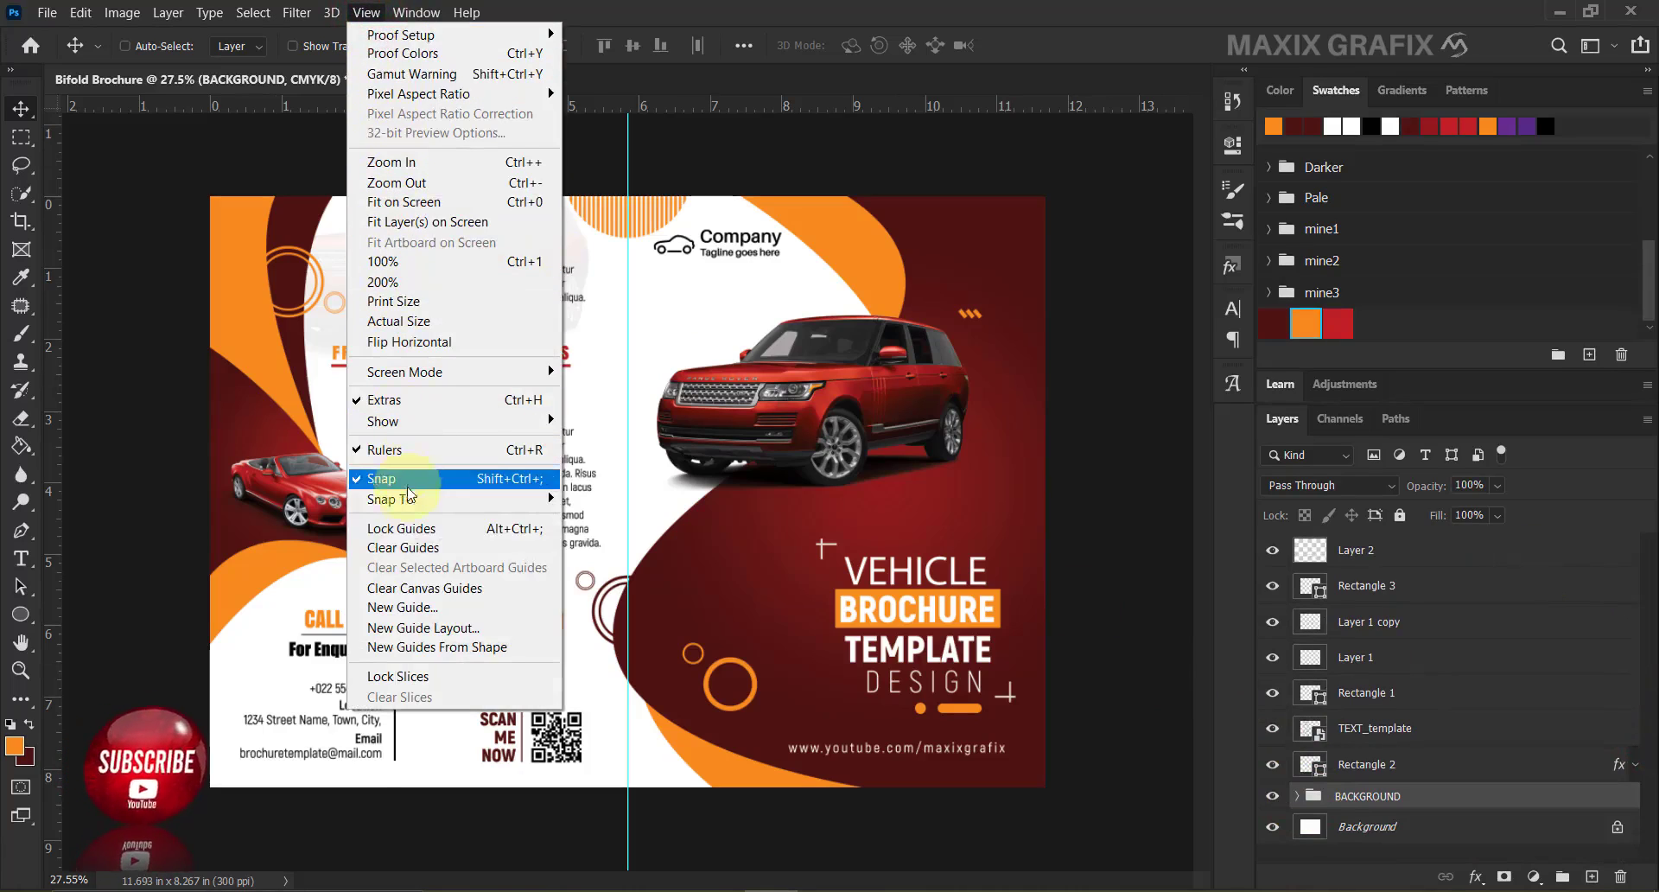
left_click(452, 554)
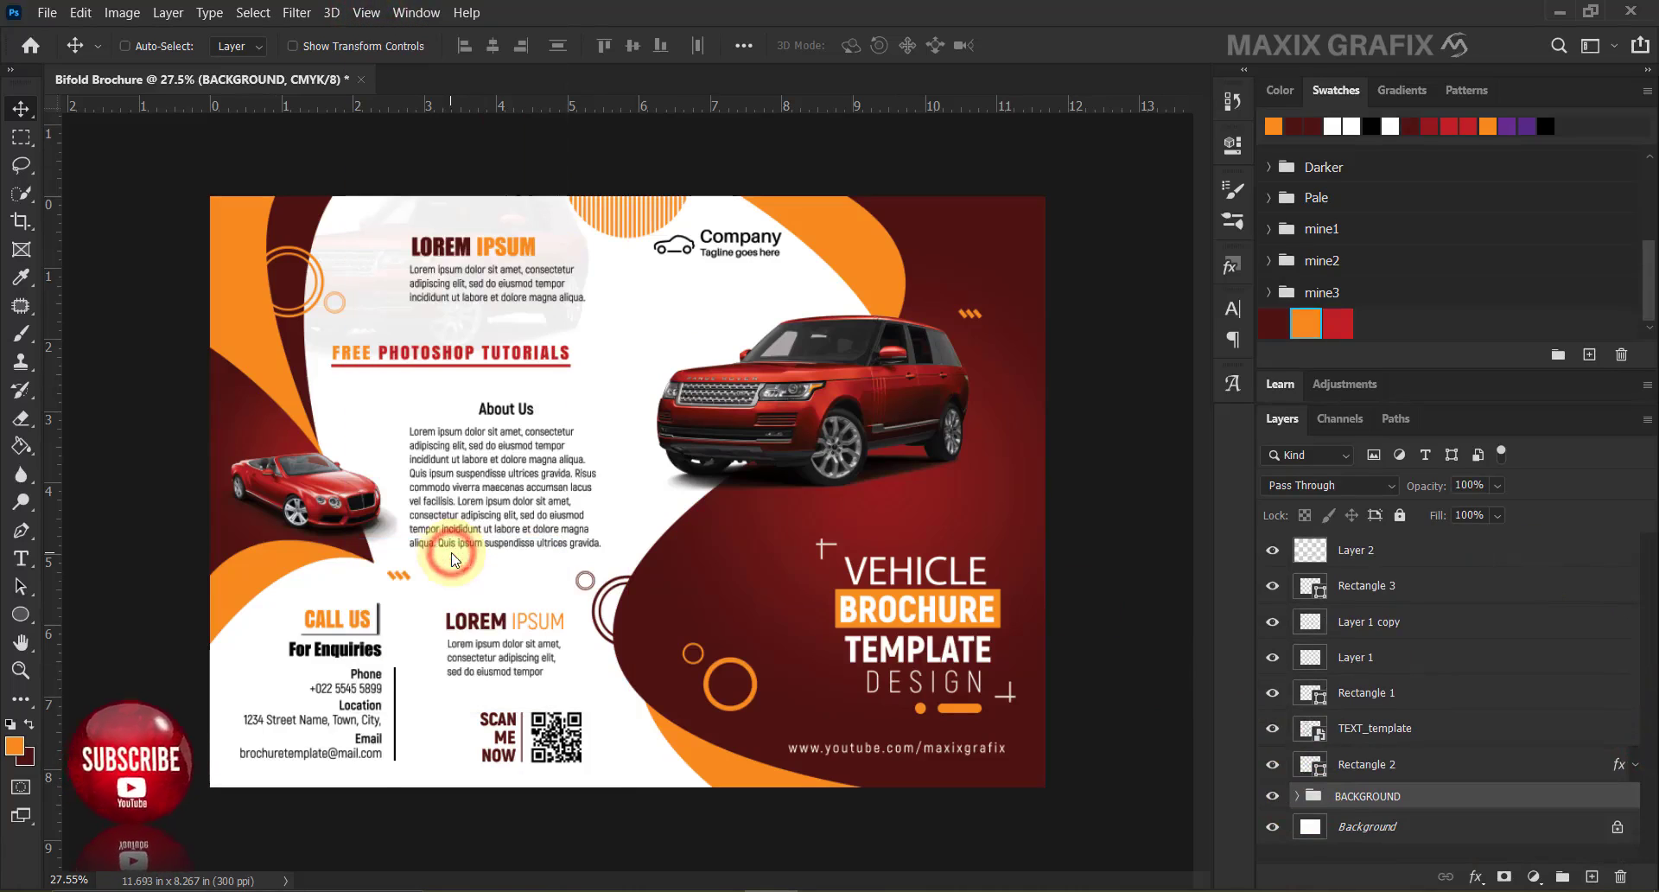
scroll(1122, 681, "up", 1)
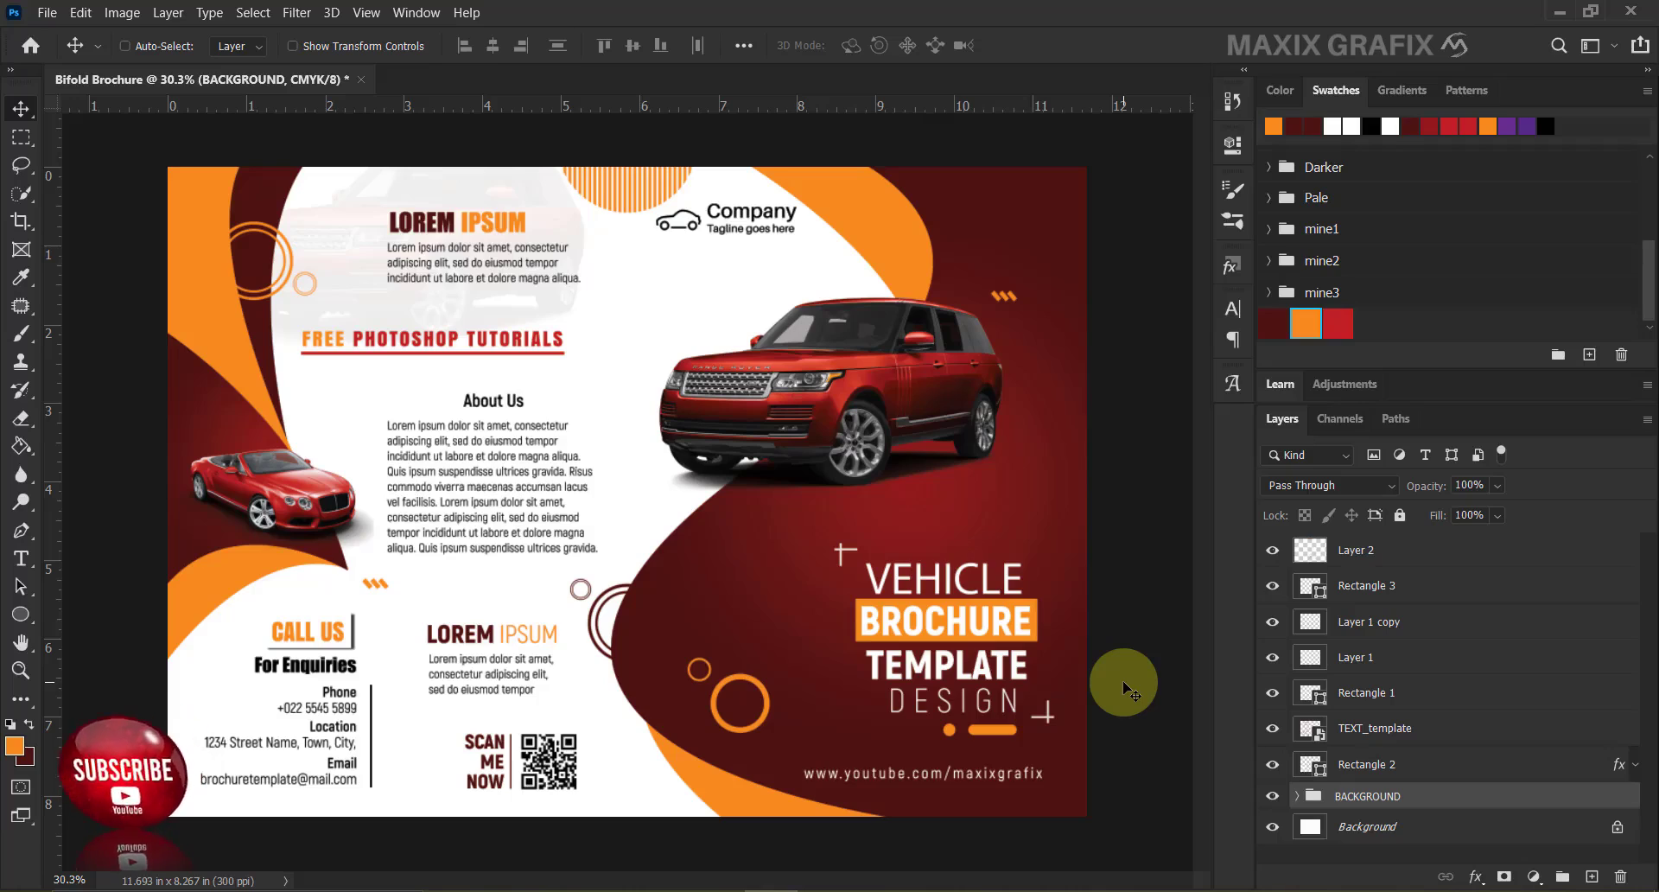